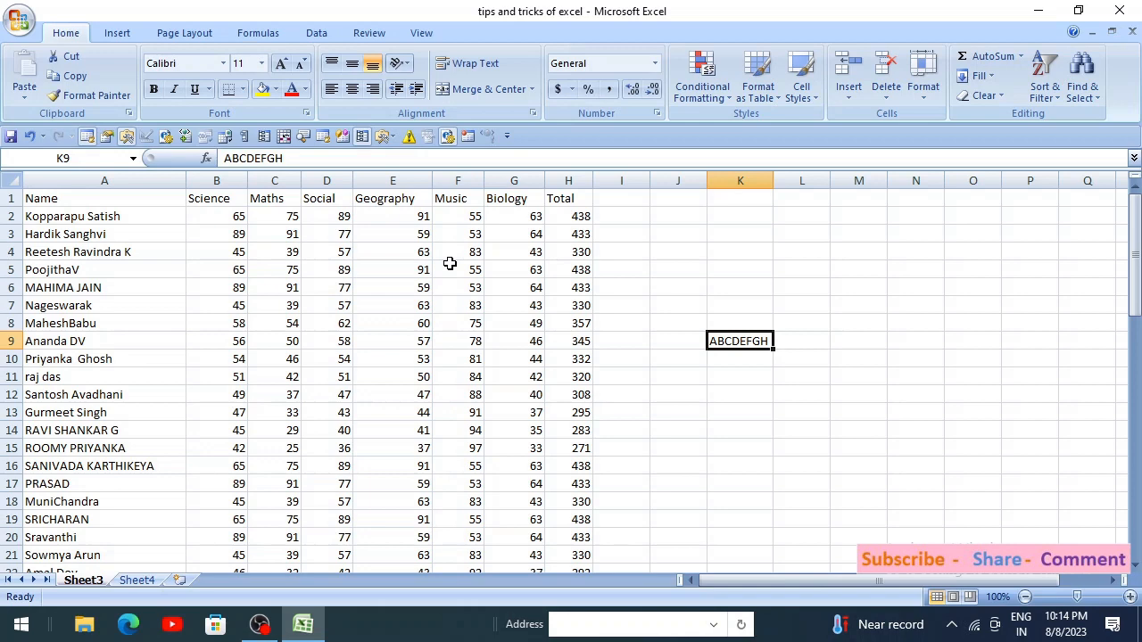
Step: Set the text orientation of cell K9 to Angle Clockwise
{"action": "left_click", "coordinate": [407, 64]}
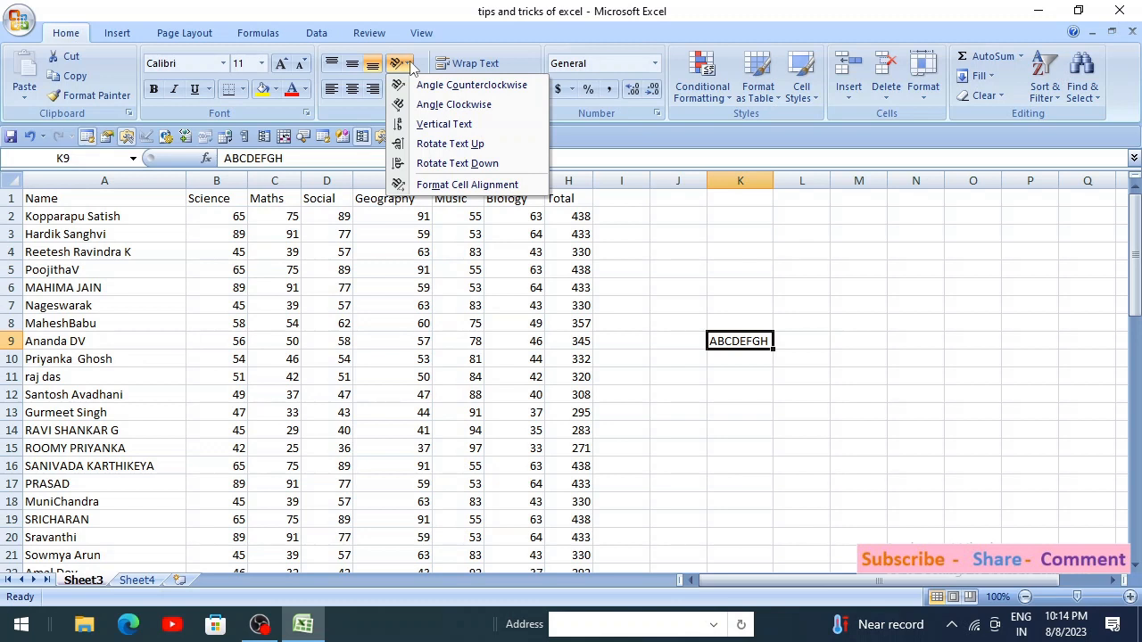
{"action": "left_click", "coordinate": [411, 68]}
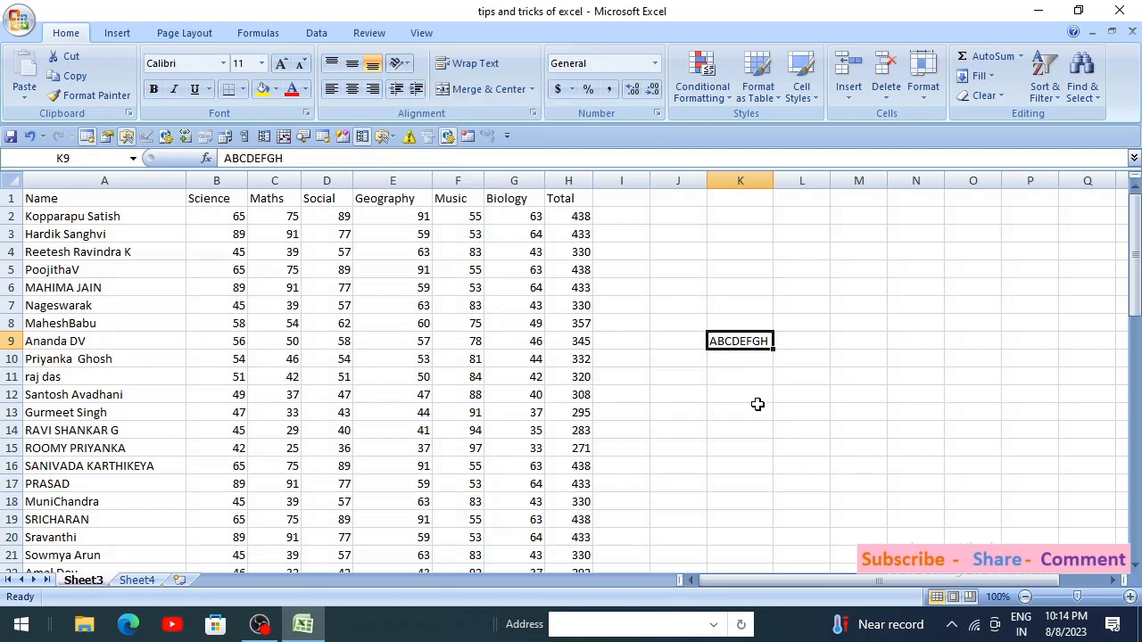
{"action": "left_click", "coordinate": [749, 467]}
{"action": "left_click", "coordinate": [753, 345]}
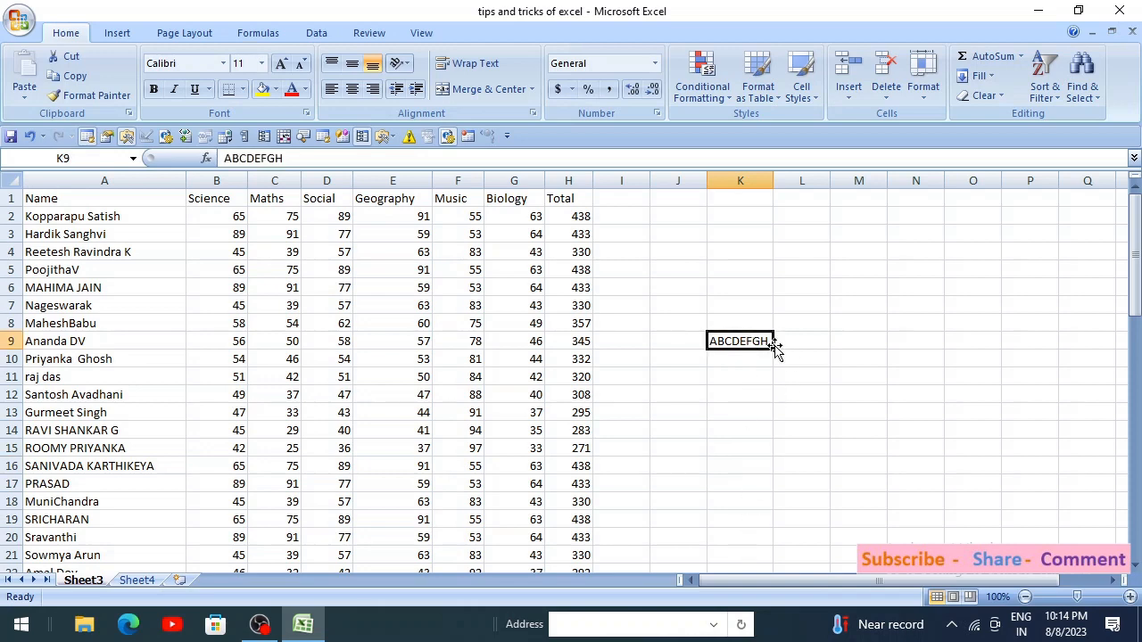
{"action": "left_click", "coordinate": [408, 69]}
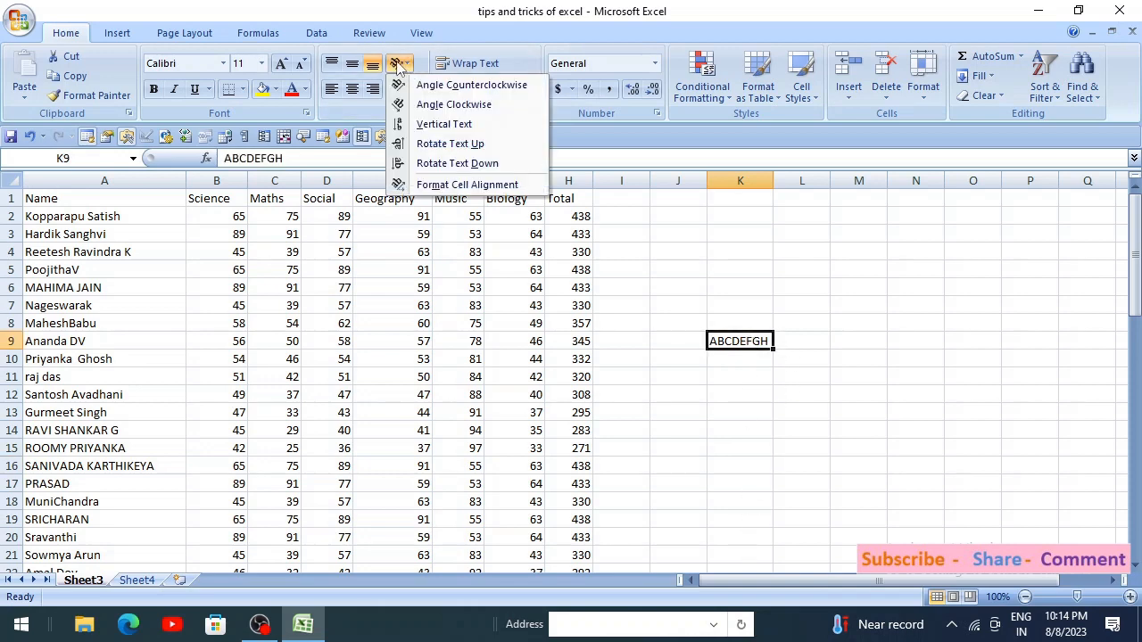
{"action": "left_click", "coordinate": [398, 69]}
{"action": "left_click", "coordinate": [400, 65]}
{"action": "left_click", "coordinate": [437, 104]}
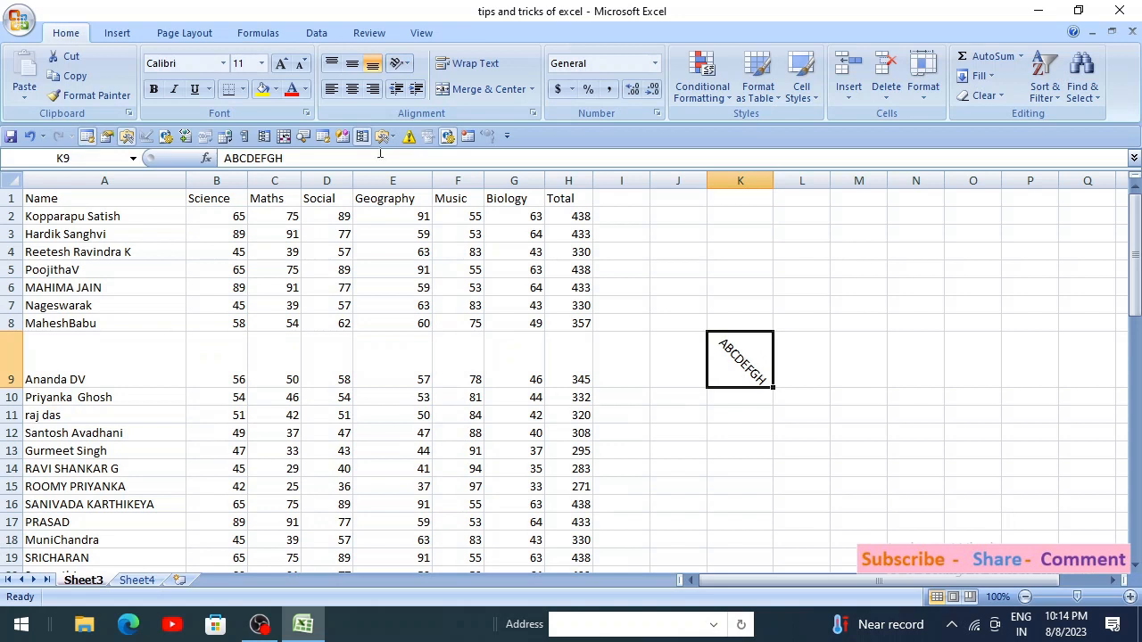
Step: Set the orientation of the text in cell K9 to Vertical Text, and then to Rotate Text Up
{"action": "left_click", "coordinate": [403, 65]}
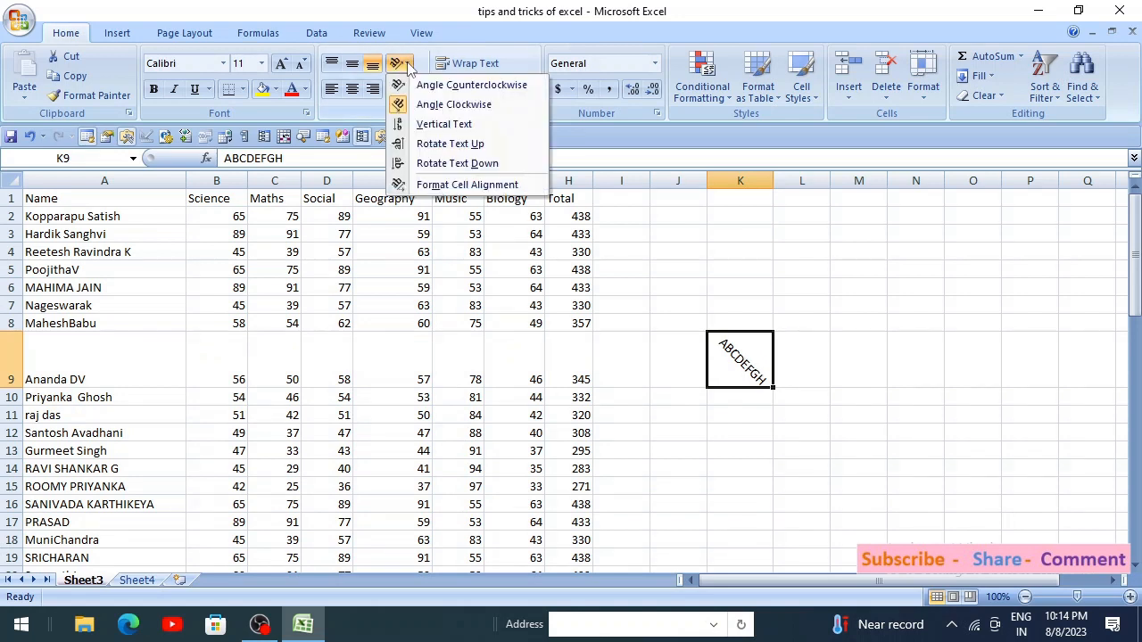
{"action": "left_click", "coordinate": [443, 124]}
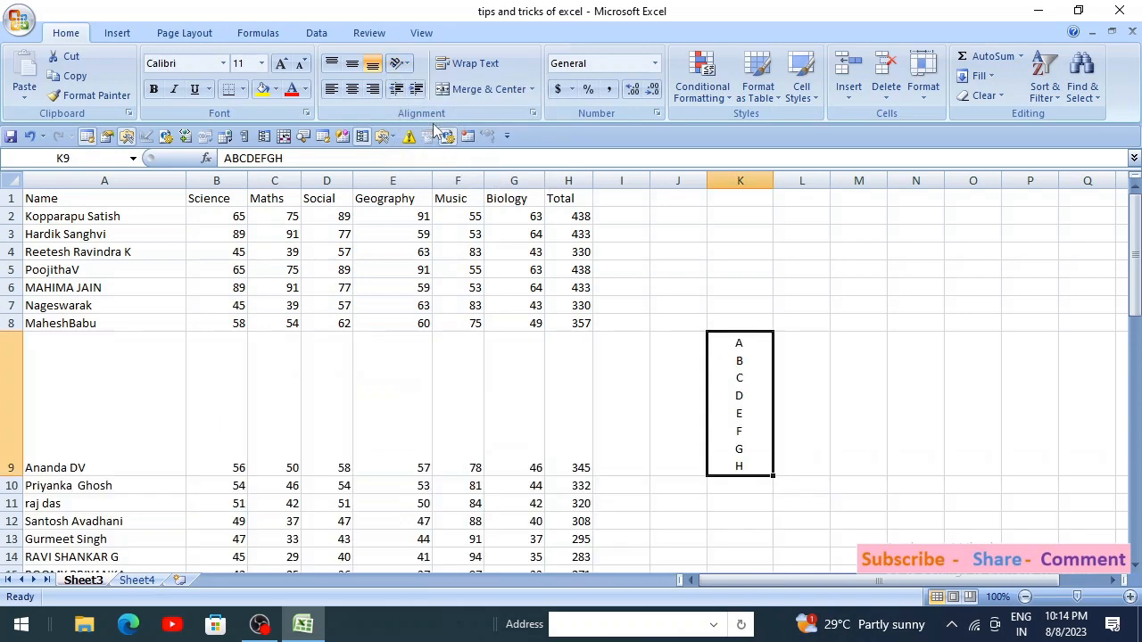
{"action": "left_click", "coordinate": [403, 65]}
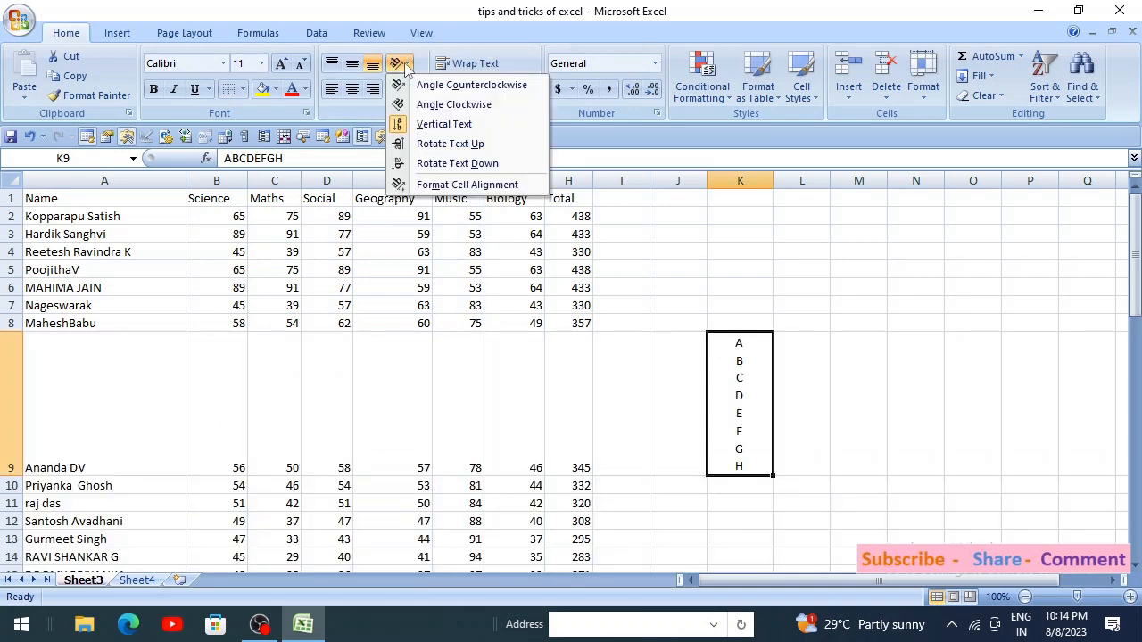
{"action": "left_click", "coordinate": [449, 144]}
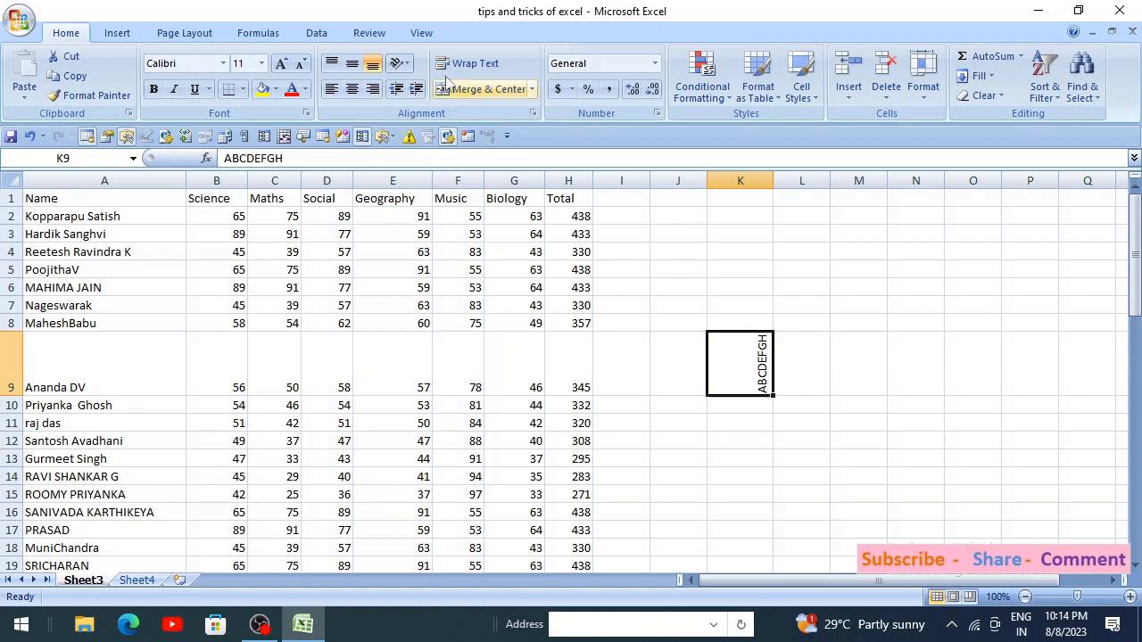
Step: Change the text orientation of cell K9 to Rotate Text Down
{"action": "left_click", "coordinate": [410, 66]}
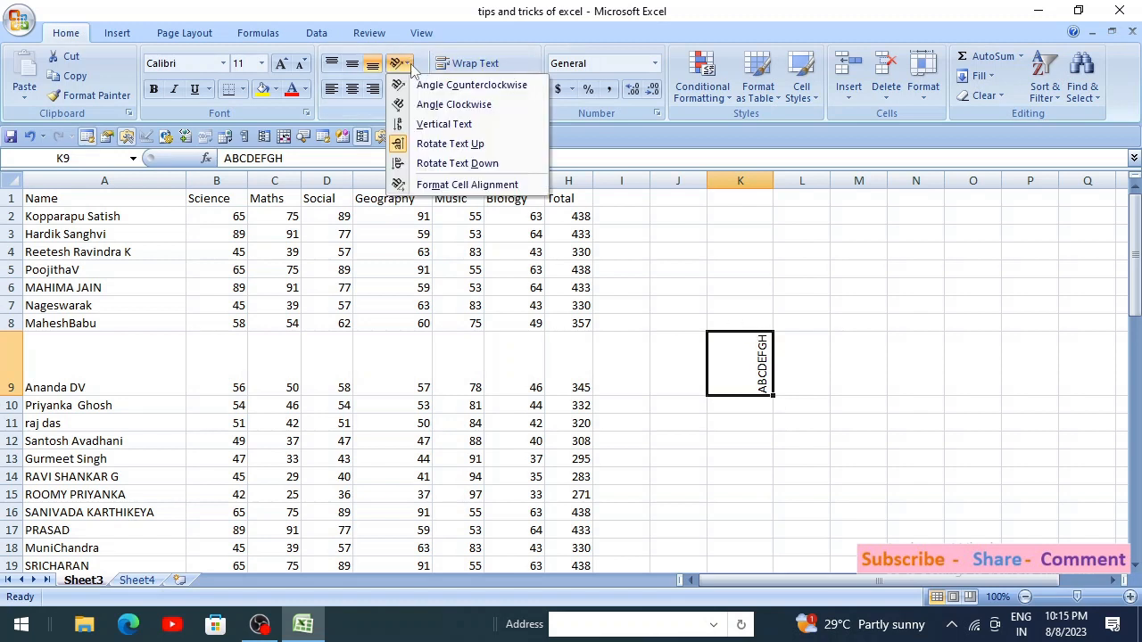
{"action": "left_click", "coordinate": [447, 163]}
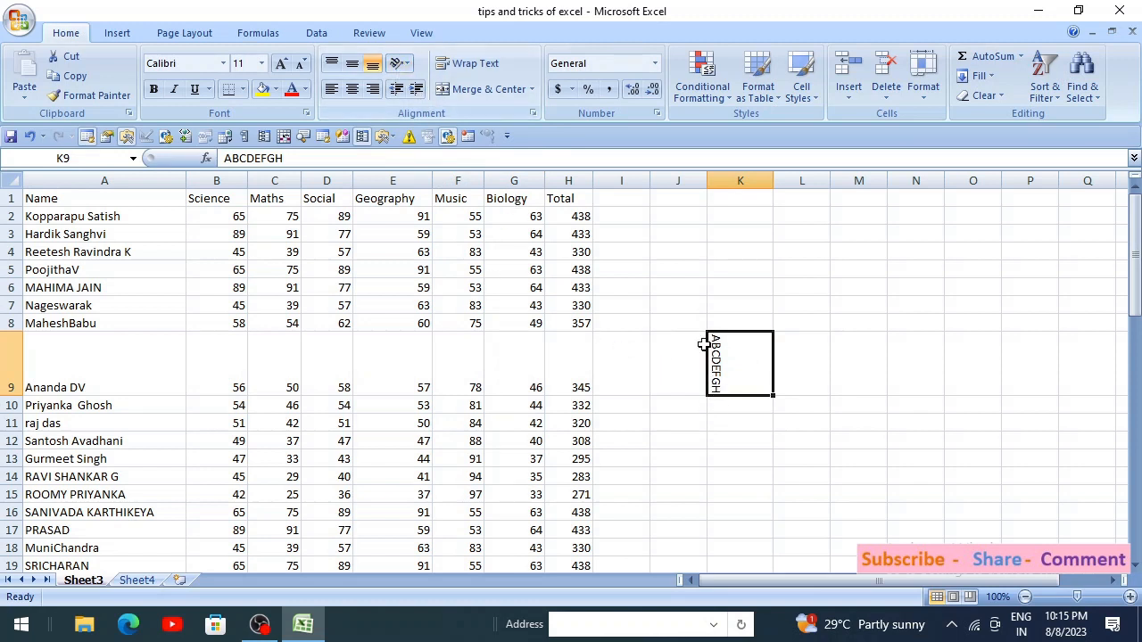
{"action": "left_click", "coordinate": [406, 66]}
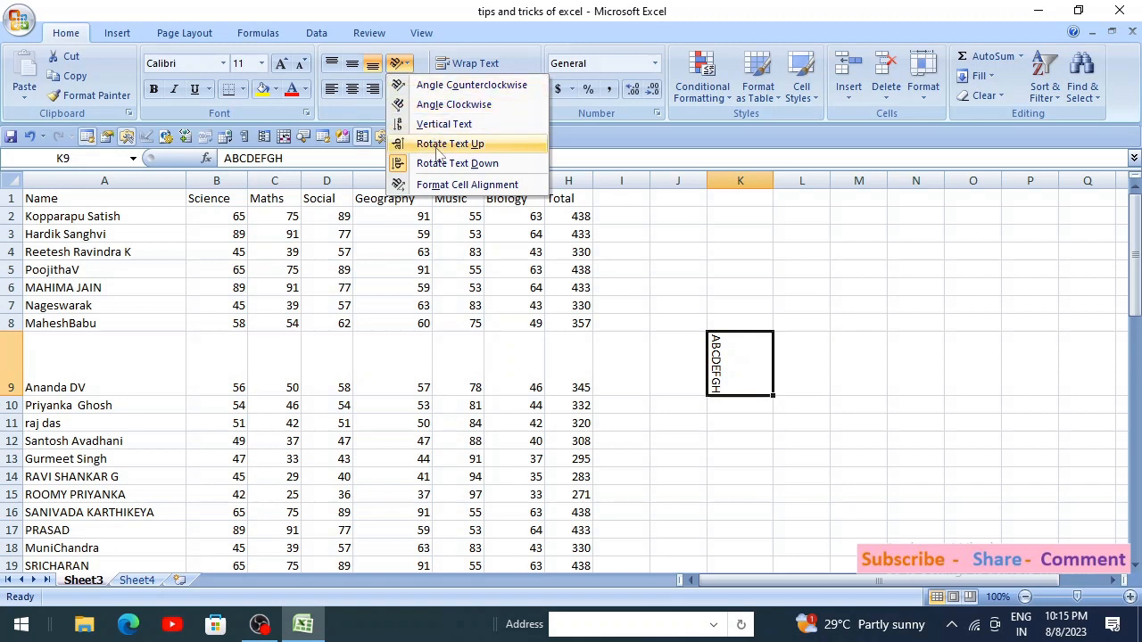
{"action": "left_click", "coordinate": [767, 371]}
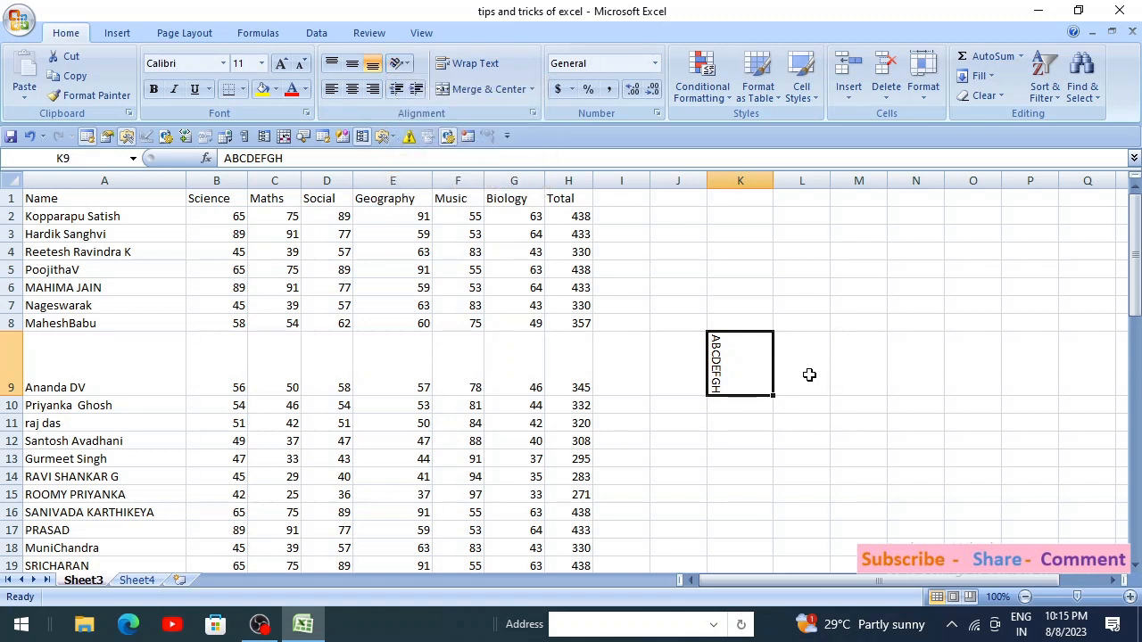
Step: Undo all four text orientation changes made to cell K9
{"action": "key", "text": "ctrl+z"}
{"action": "key", "text": "ctrl+z"}
{"action": "key", "text": "ctrl+z"}
{"action": "key", "text": "ctrl+z"}
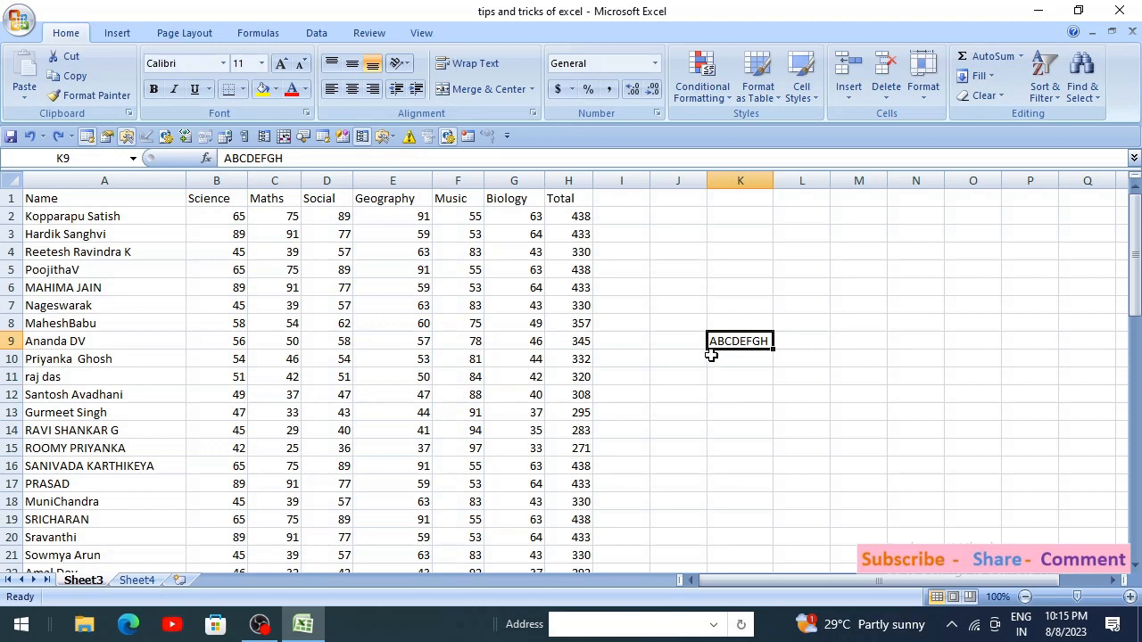
Step: Increase the indent of cell K9 by one level and widen column K well beyond the text
{"action": "left_click", "coordinate": [416, 89]}
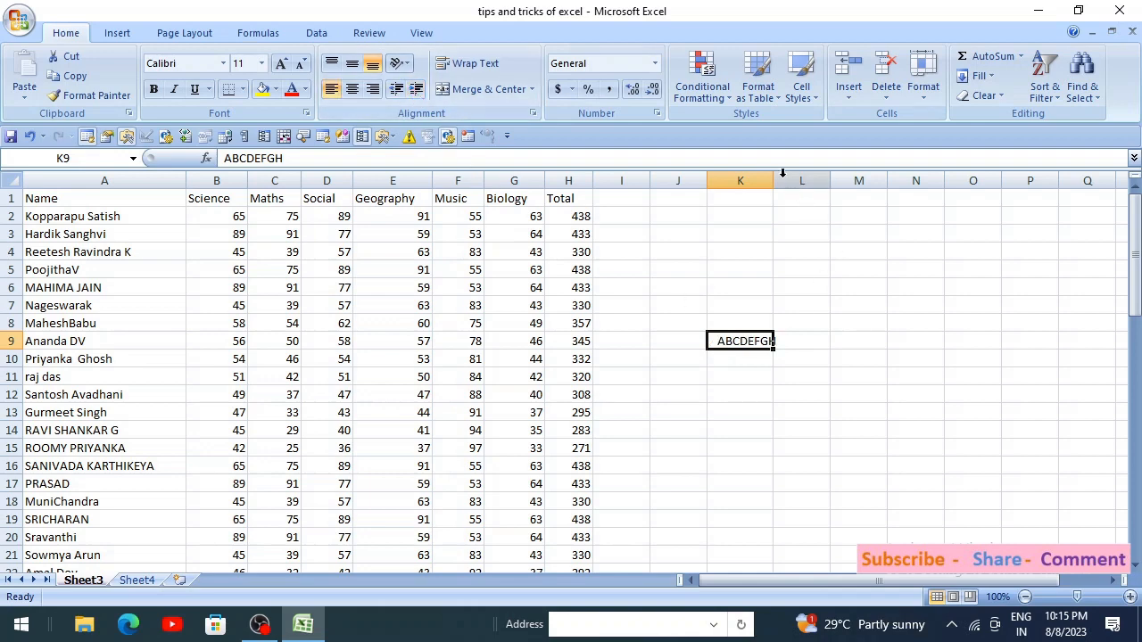
{"action": "left_click_drag", "start_coordinate": [773, 180], "coordinate": [821, 181]}
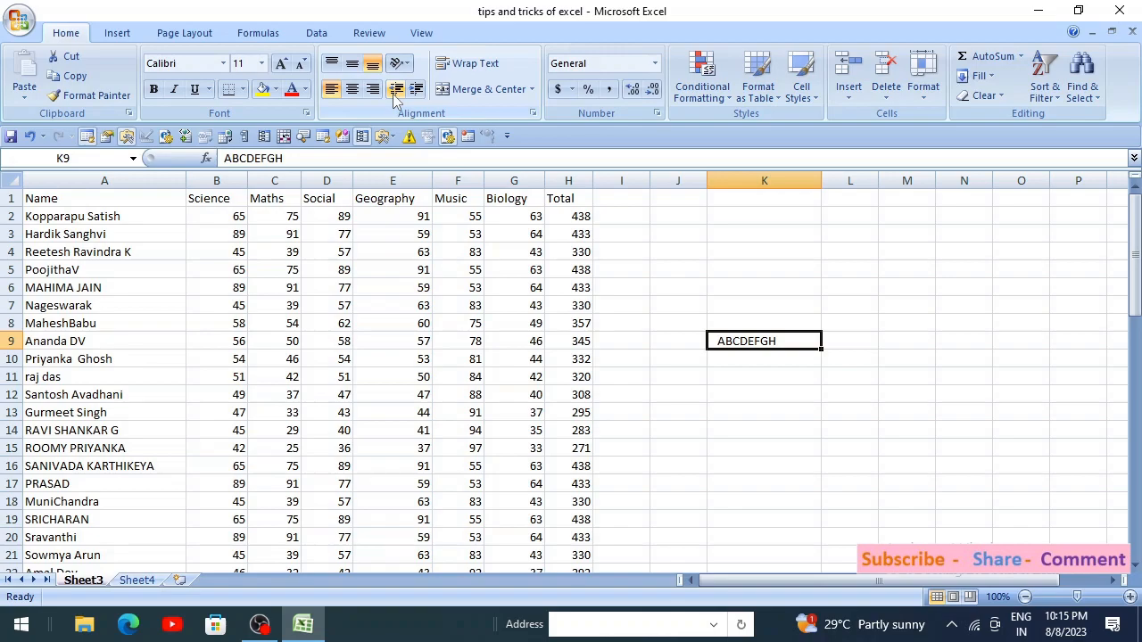
{"action": "key", "text": "super+plus"}
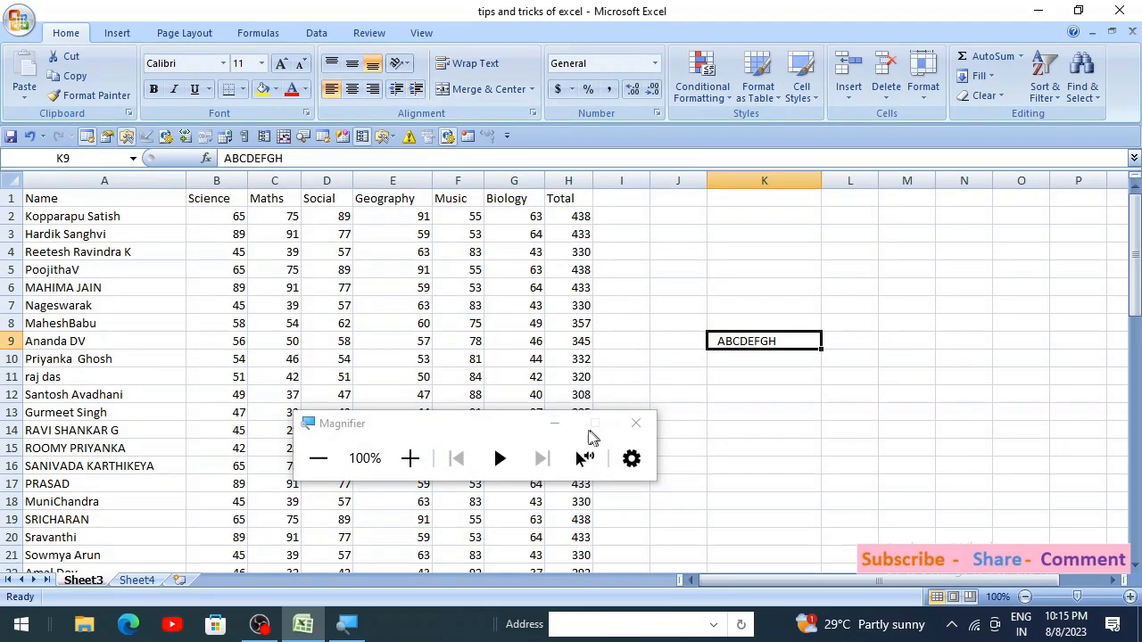
{"action": "left_click", "coordinate": [555, 424]}
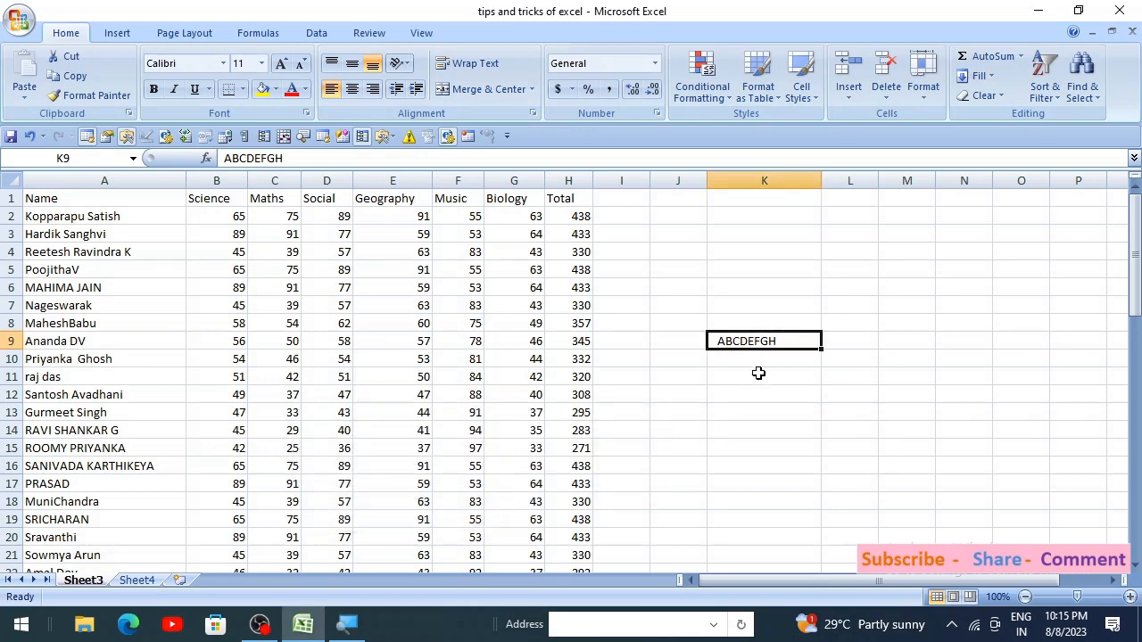
Step: Decrease the indent of cell K9, increase it by one level, and decrease it again
{"action": "left_click", "coordinate": [397, 89]}
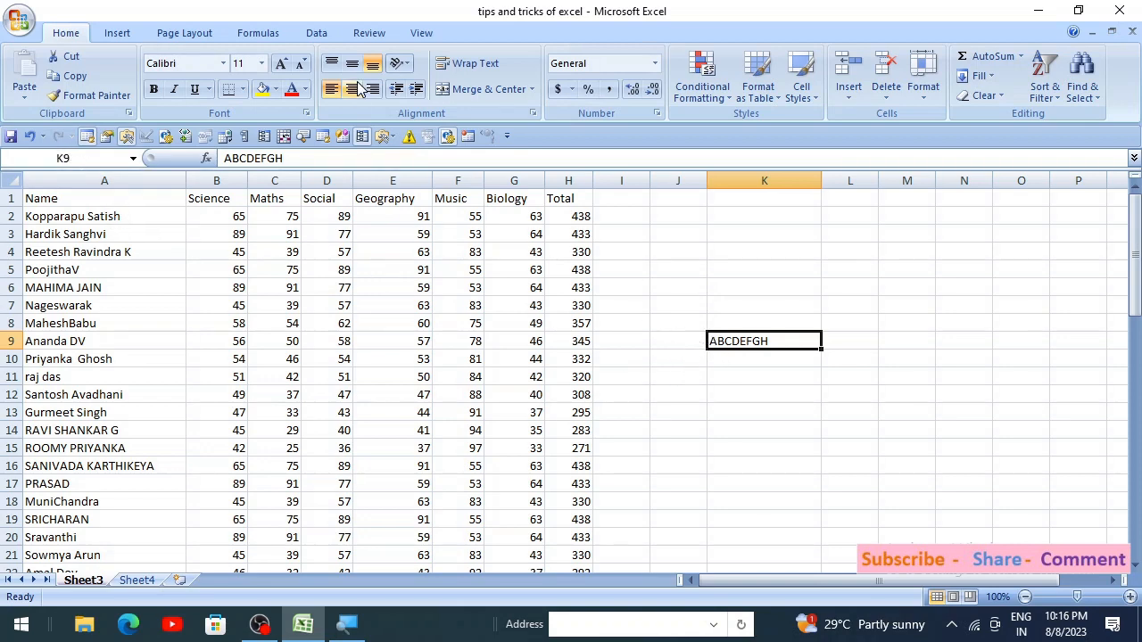
{"action": "left_click", "coordinate": [416, 90]}
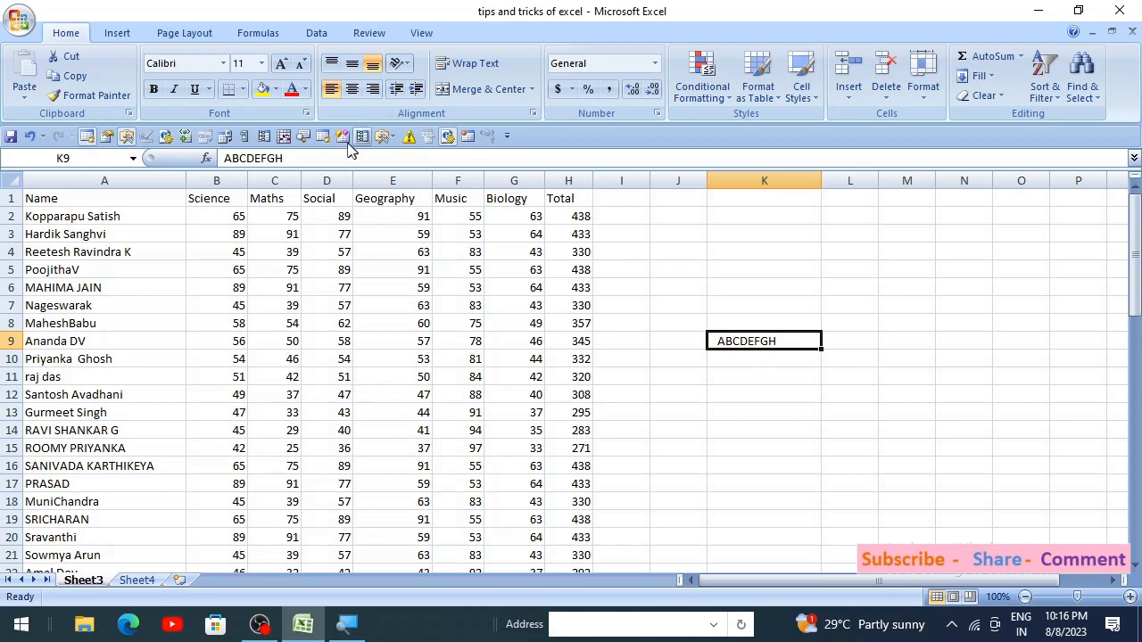
{"action": "left_click", "coordinate": [395, 89]}
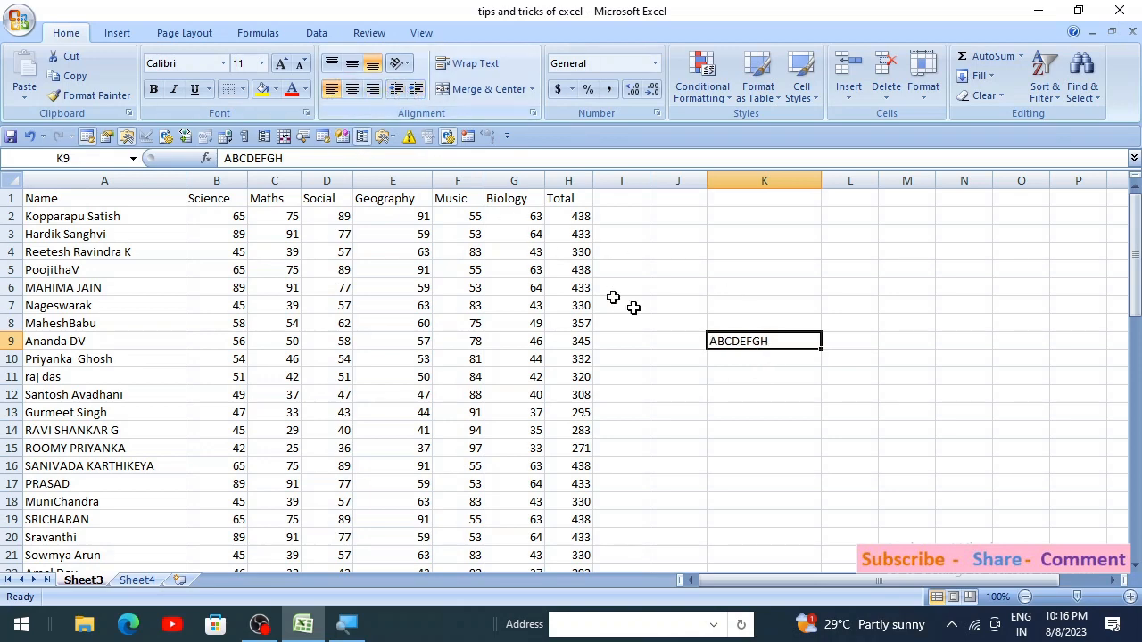
Step: Copy the text of cell K9 into cells K10, K11 and K12
{"action": "key", "text": "ctrl+c"}
{"action": "key", "text": "Down"}
{"action": "key", "text": "ctrl+v"}
{"action": "key", "text": "Down"}
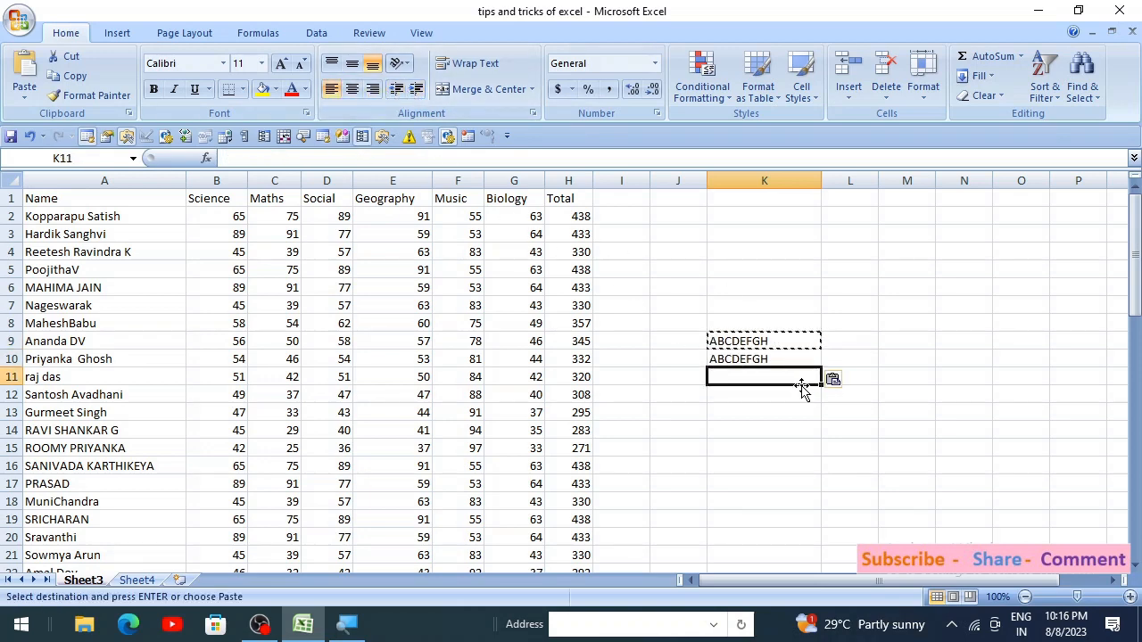
{"action": "key", "text": "ctrl+v"}
{"action": "key", "text": "Down"}
{"action": "key", "text": "ctrl+v"}
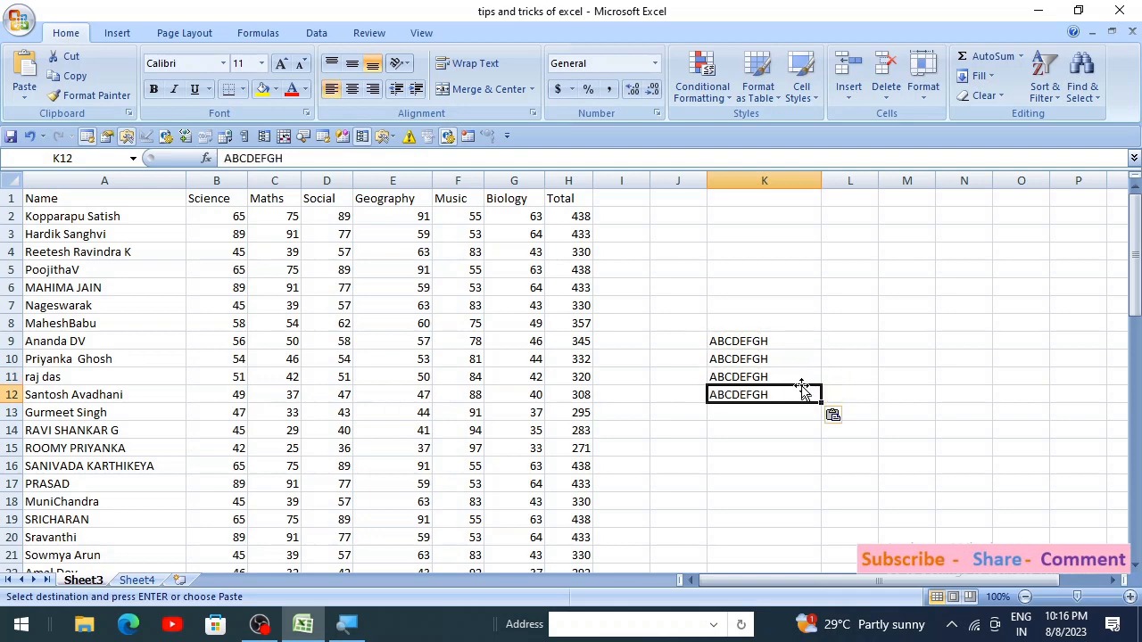
{"action": "key", "text": "Escape"}
Step: Increase the indent of cells K9 through K12 by one level together
{"action": "key", "text": "shift+Up"}
{"action": "key", "text": "shift+Up"}
{"action": "key", "text": "shift+Up"}
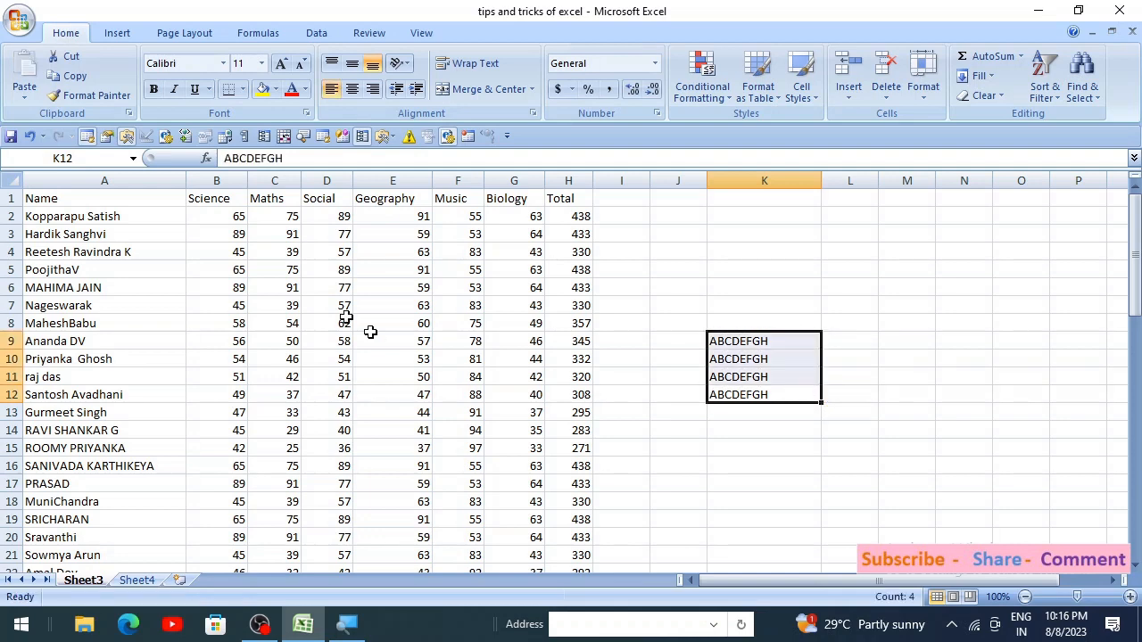
{"action": "left_click", "coordinate": [422, 93]}
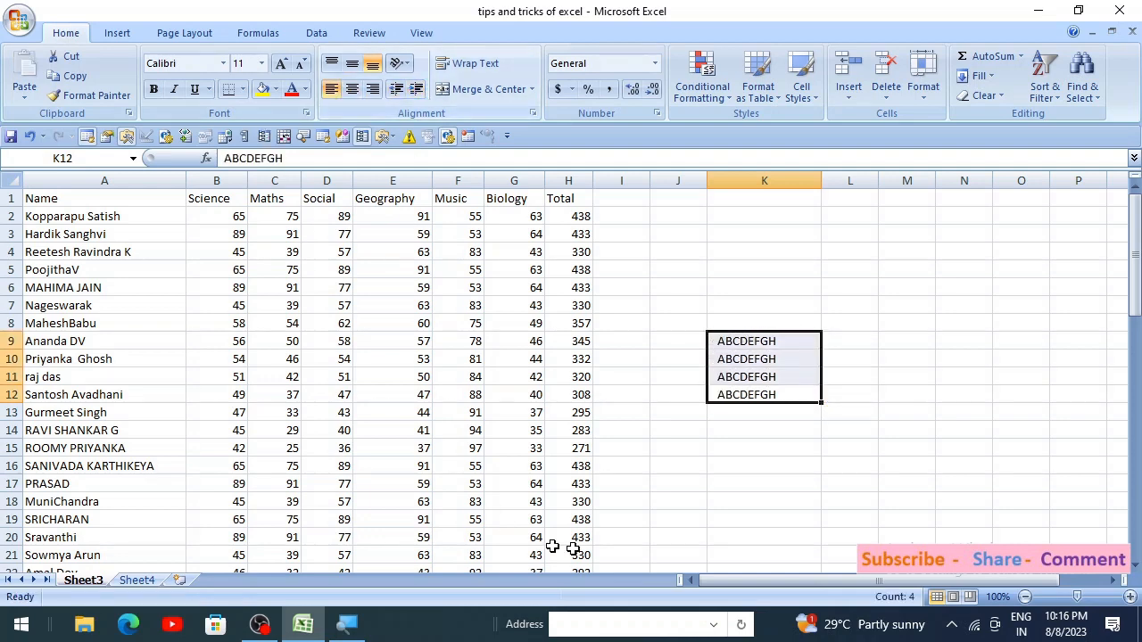
{"action": "left_click", "coordinate": [758, 431]}
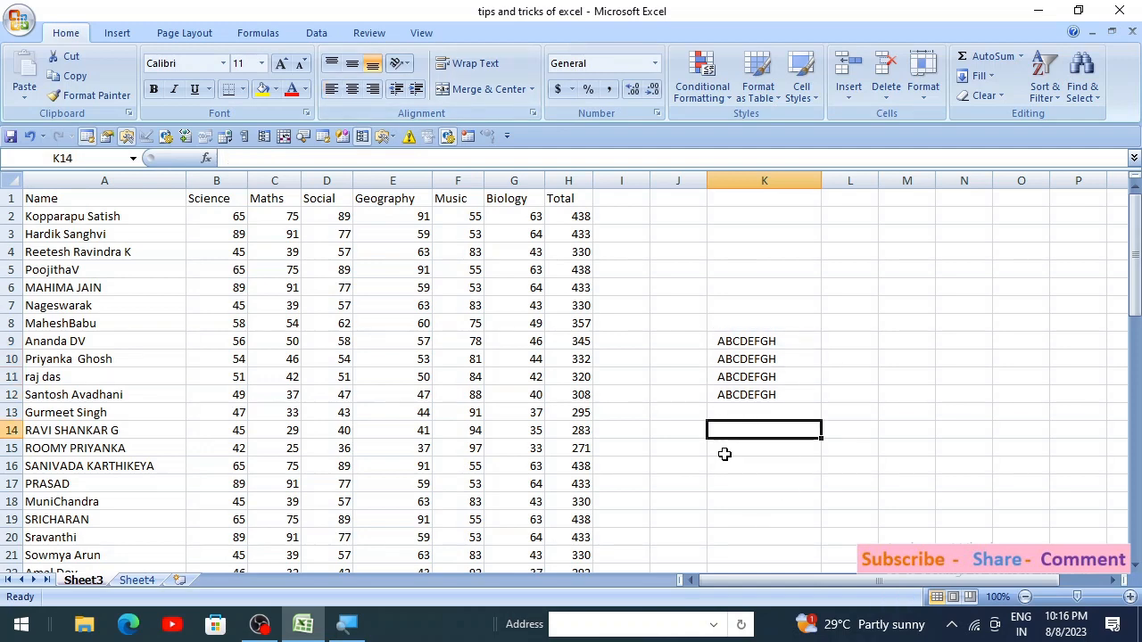
Step: Clear the contents of cells K10 through K12 and narrow column K to slightly less than the text in K9
{"action": "left_click_drag", "start_coordinate": [737, 359], "coordinate": [745, 400]}
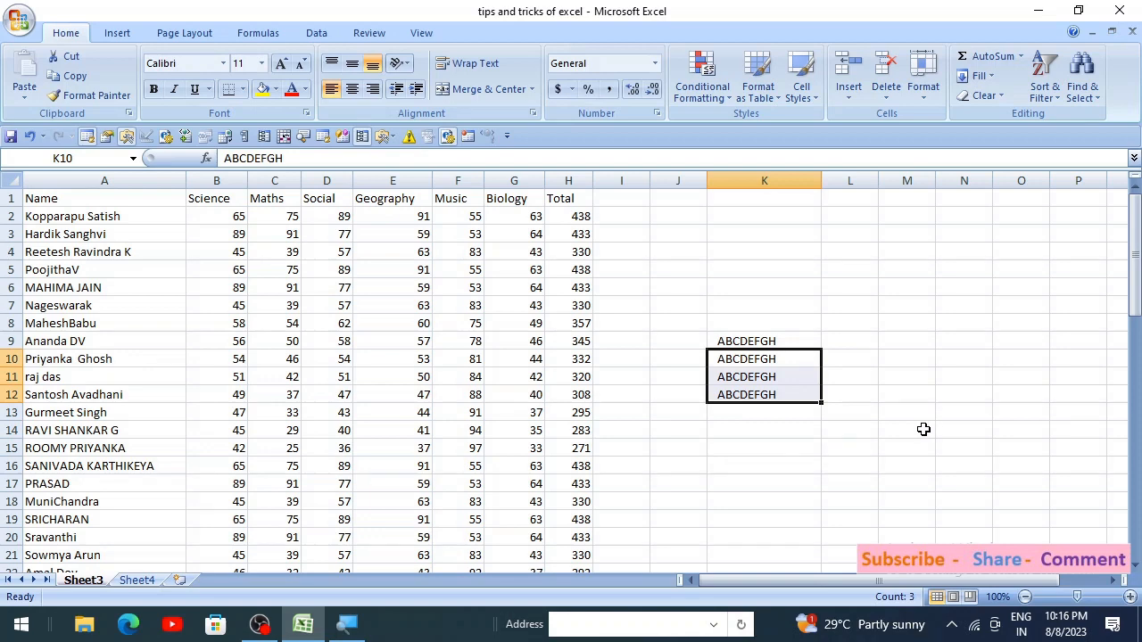
{"action": "key", "text": "Delete"}
{"action": "left_click", "coordinate": [897, 359]}
{"action": "left_click_drag", "start_coordinate": [822, 180], "coordinate": [766, 182]}
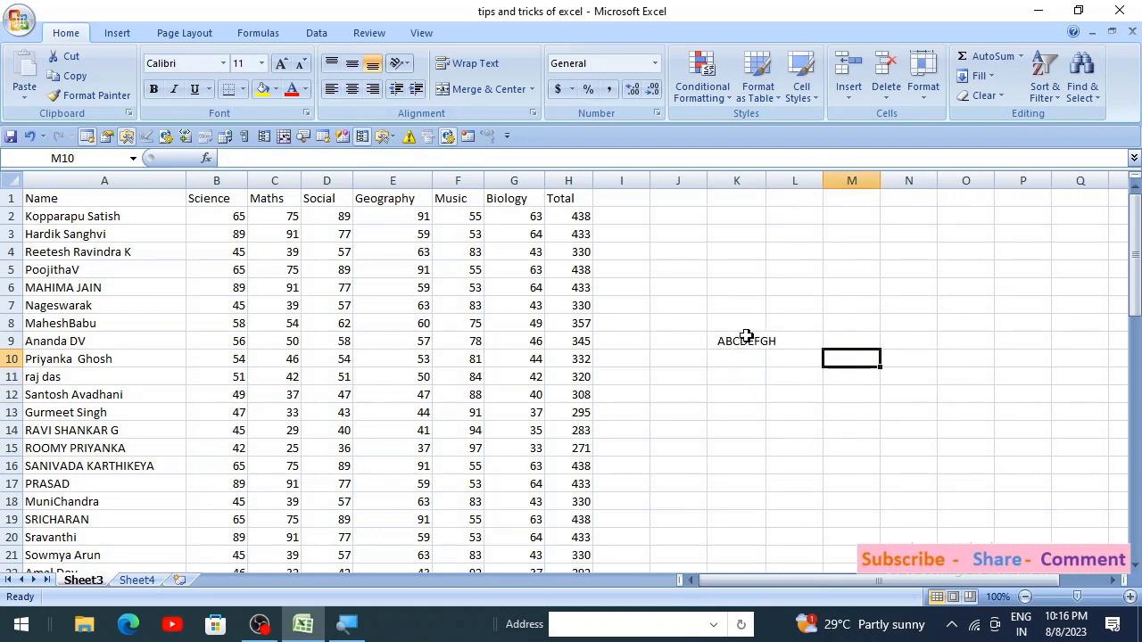
Step: Try Wrap Text on cell K9, and undo it
{"action": "left_click", "coordinate": [745, 337]}
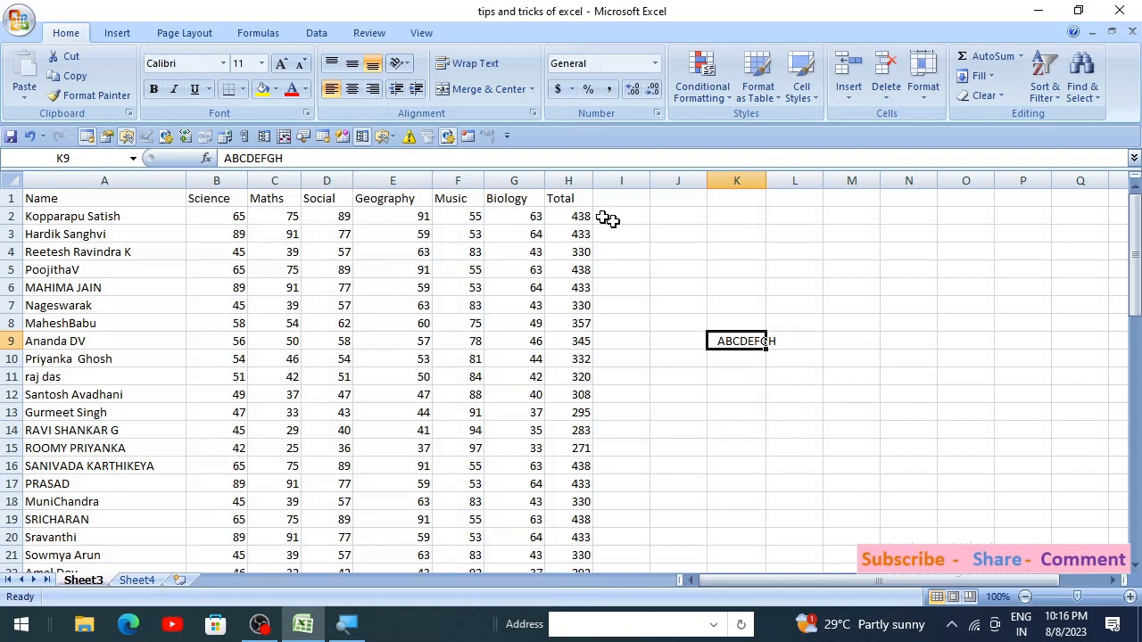
{"action": "left_click", "coordinate": [461, 66]}
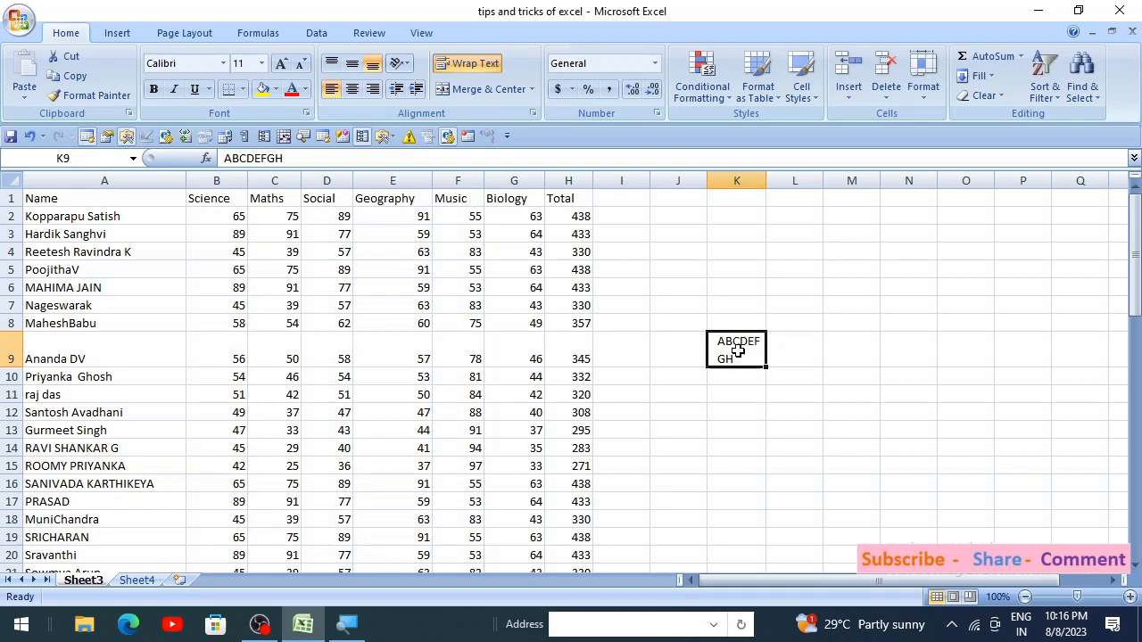
{"action": "key", "text": "ctrl+z"}
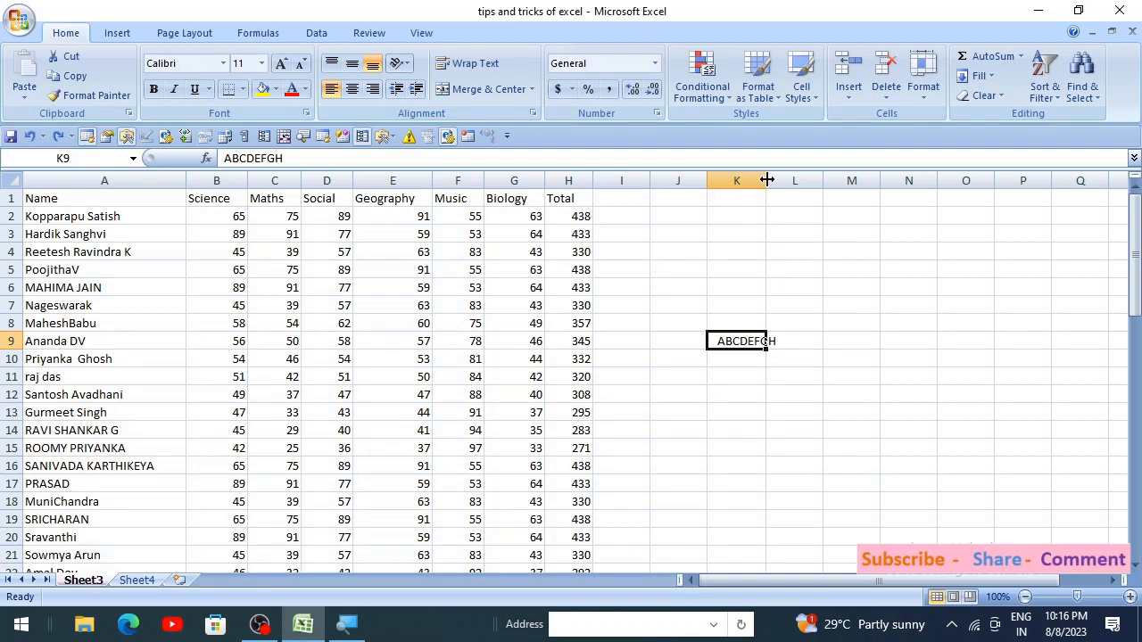
Step: Narrow column K slightly more, enter HI in cell L9, and select cell K9
{"action": "left_click_drag", "start_coordinate": [765, 181], "coordinate": [759, 181]}
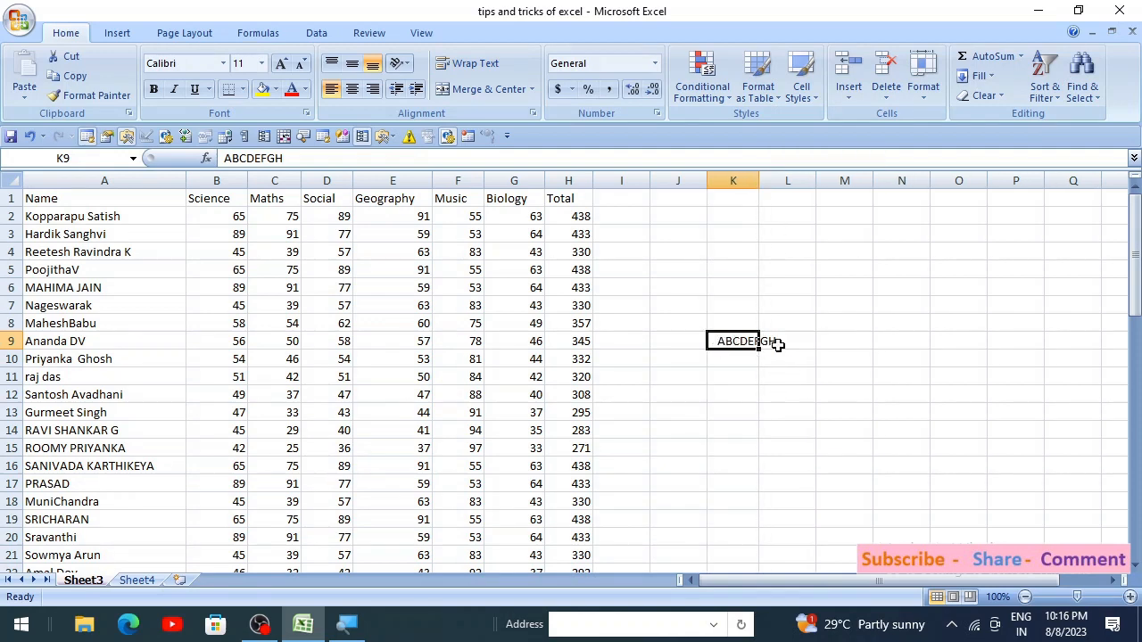
{"action": "left_click", "coordinate": [778, 344]}
{"action": "type", "text": "HI"}
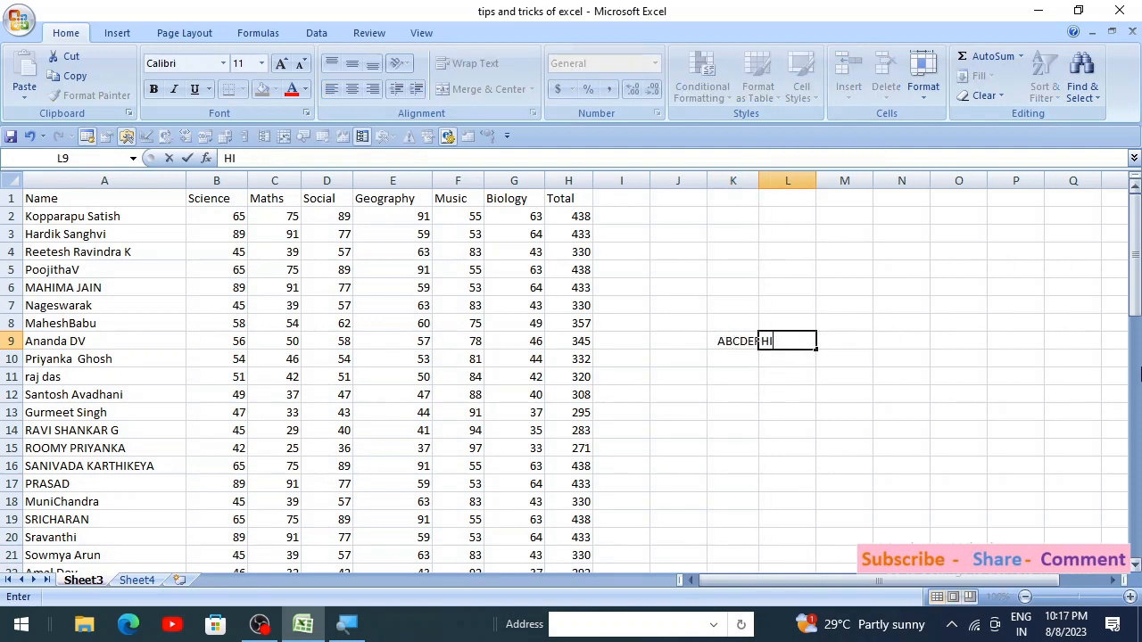
{"action": "key", "text": "Return"}
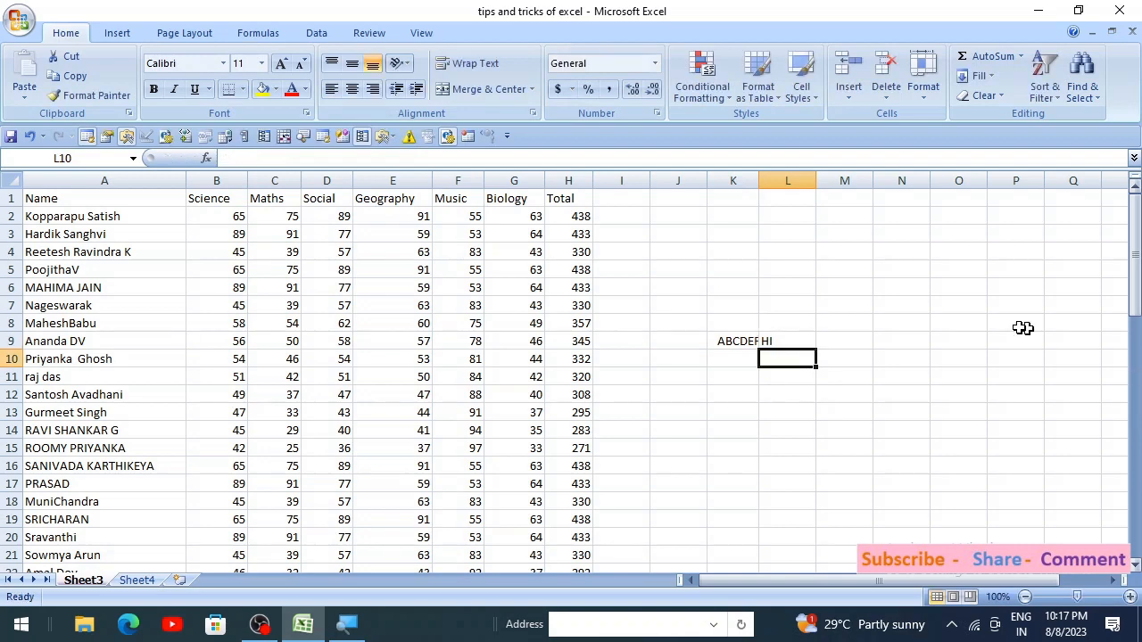
{"action": "left_click", "coordinate": [744, 342]}
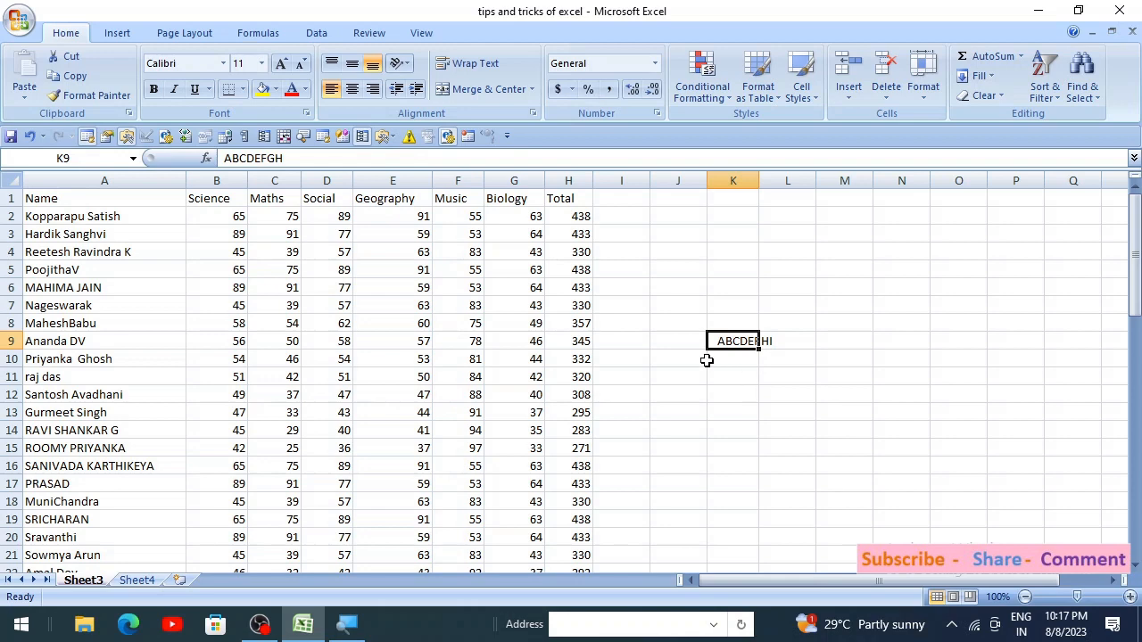
Step: Apply Wrap Text to the ABCDEFGH text in cell K9
{"action": "left_click", "coordinate": [471, 66]}
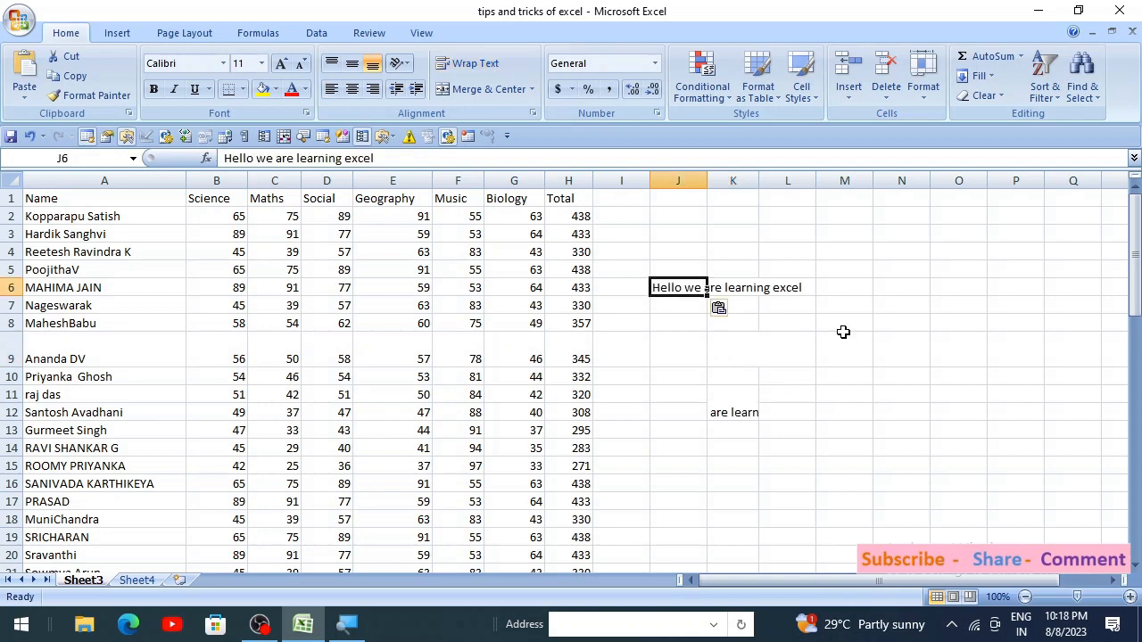
Step: Merge and center cells J6 through L6 across the sentence "Hello we are learning excel"
{"action": "left_click", "coordinate": [742, 287]}
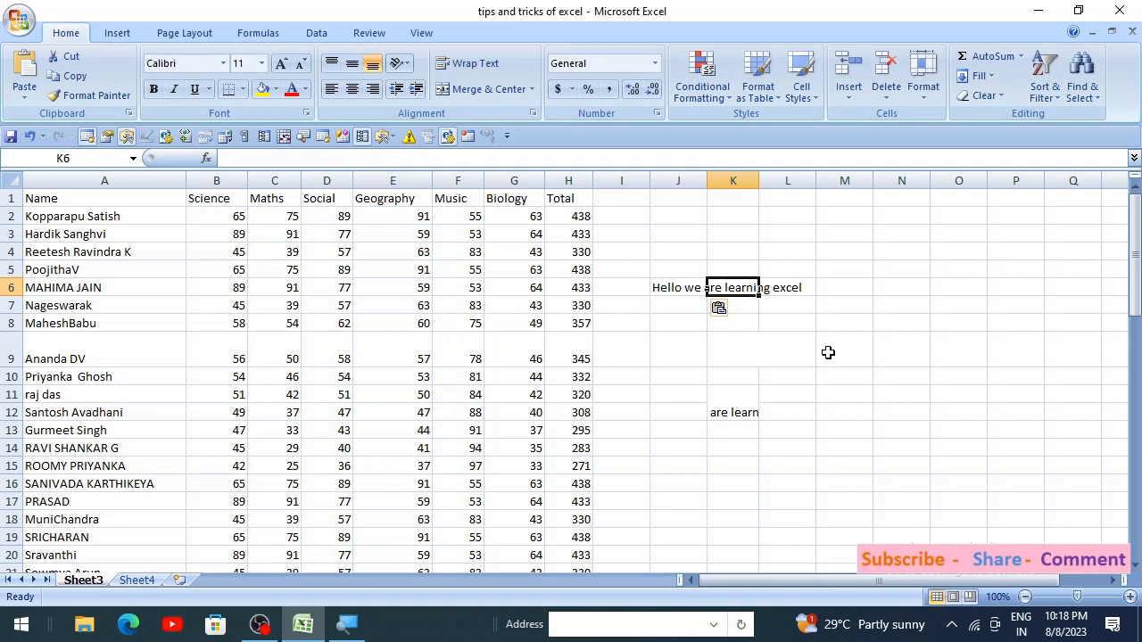
{"action": "left_click", "coordinate": [661, 287]}
{"action": "left_click_drag", "start_coordinate": [707, 288], "coordinate": [785, 287]}
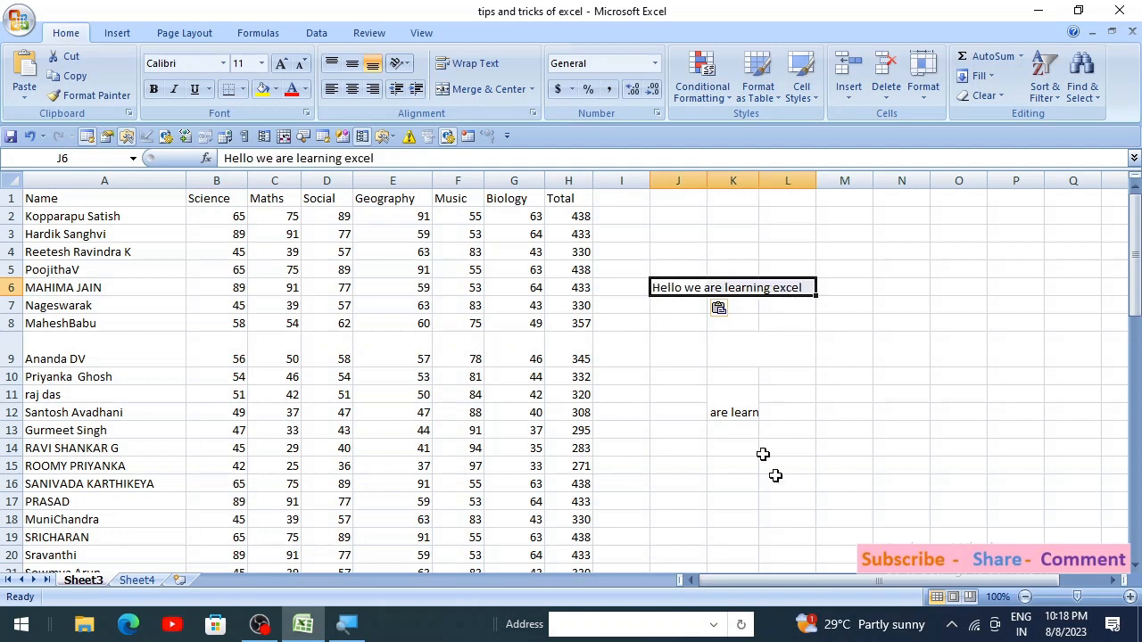
{"action": "left_click", "coordinate": [481, 90]}
{"action": "left_click", "coordinate": [838, 357]}
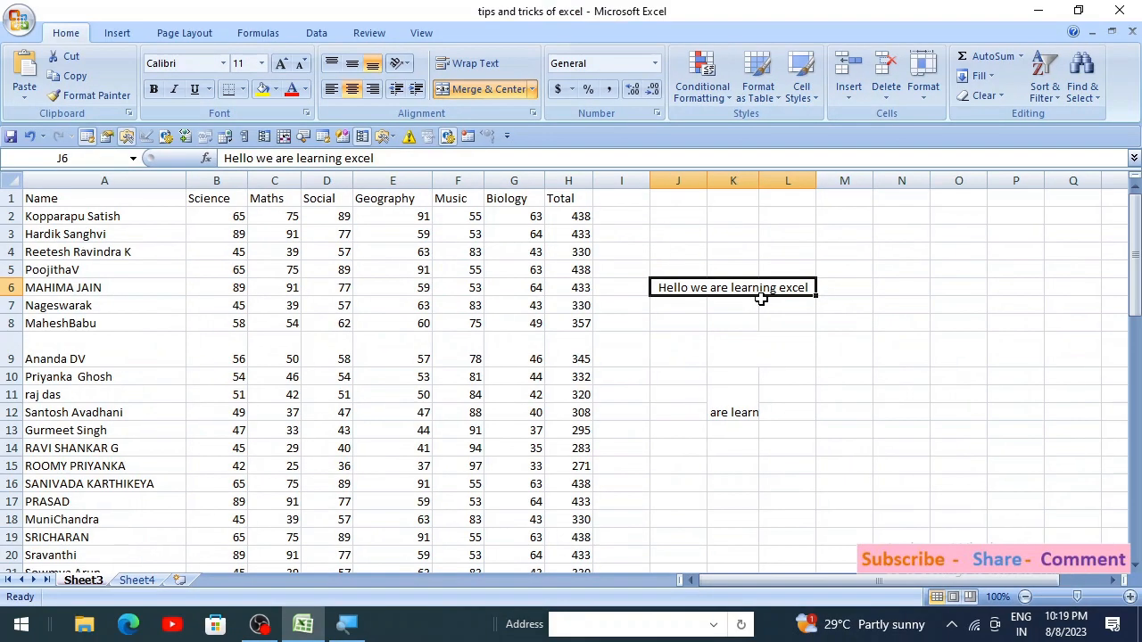
{"action": "left_click", "coordinate": [720, 343]}
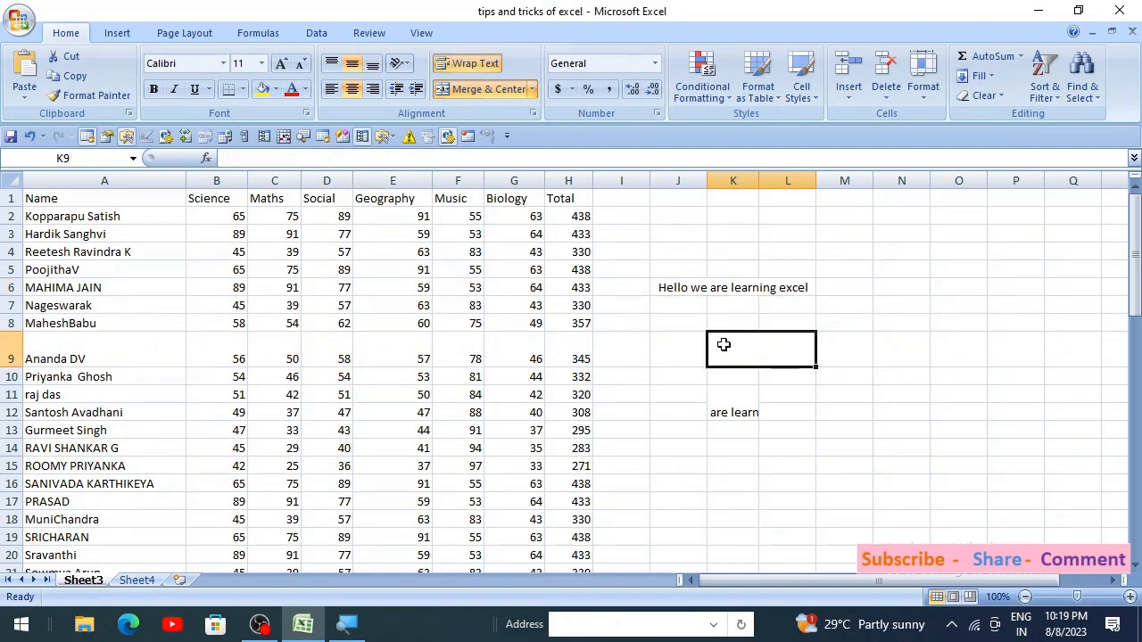
{"action": "left_click", "coordinate": [530, 90]}
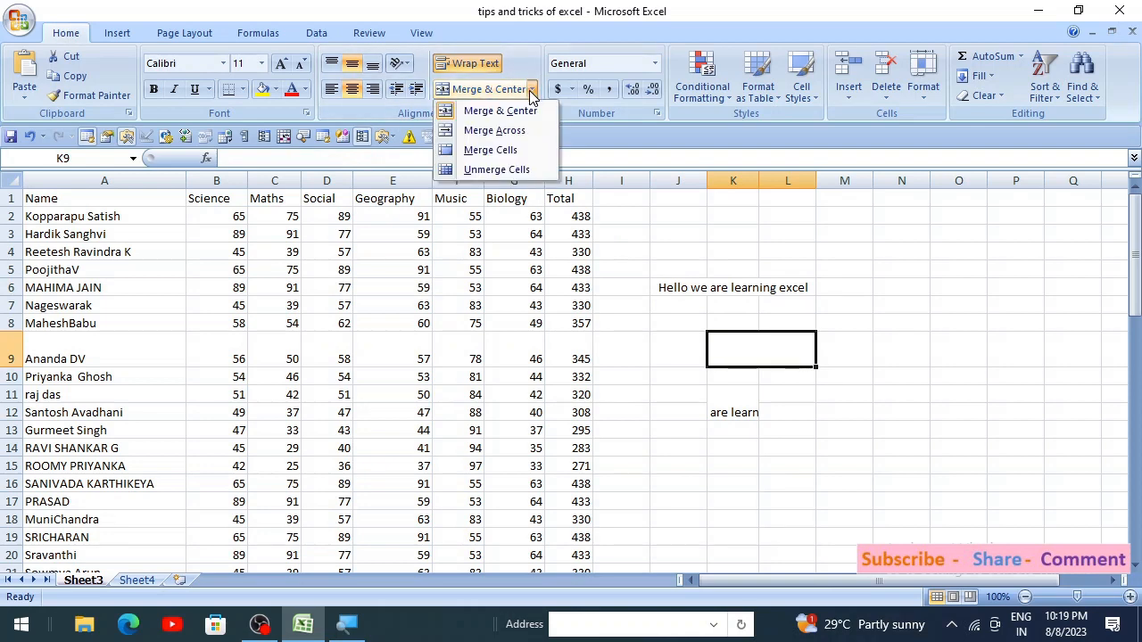
{"action": "left_click", "coordinate": [878, 377]}
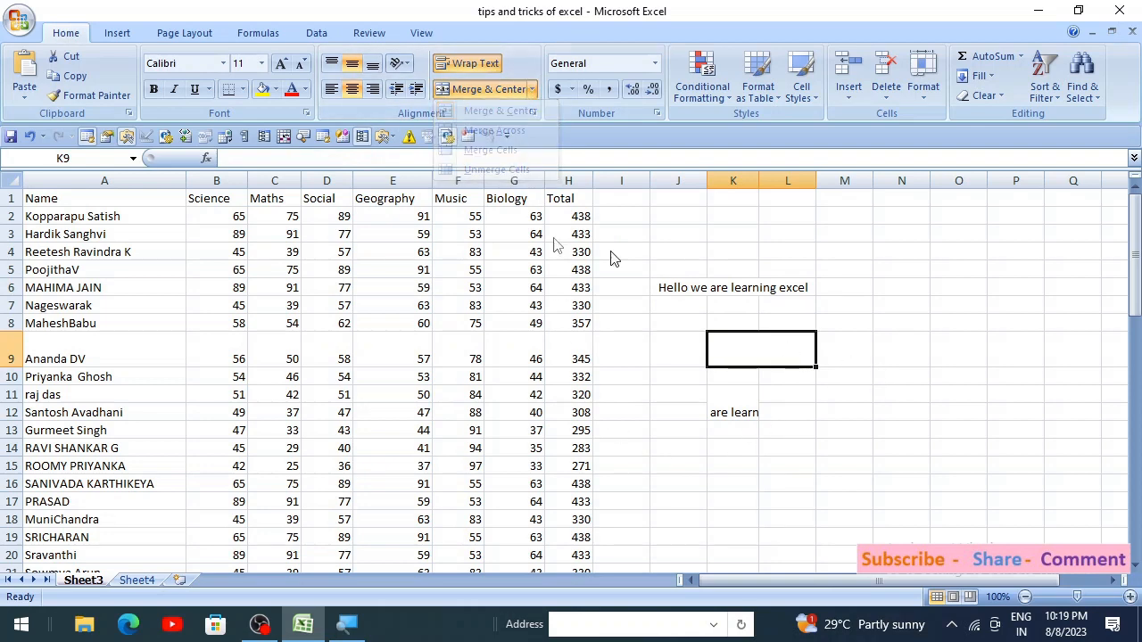
{"action": "left_click", "coordinate": [531, 89]}
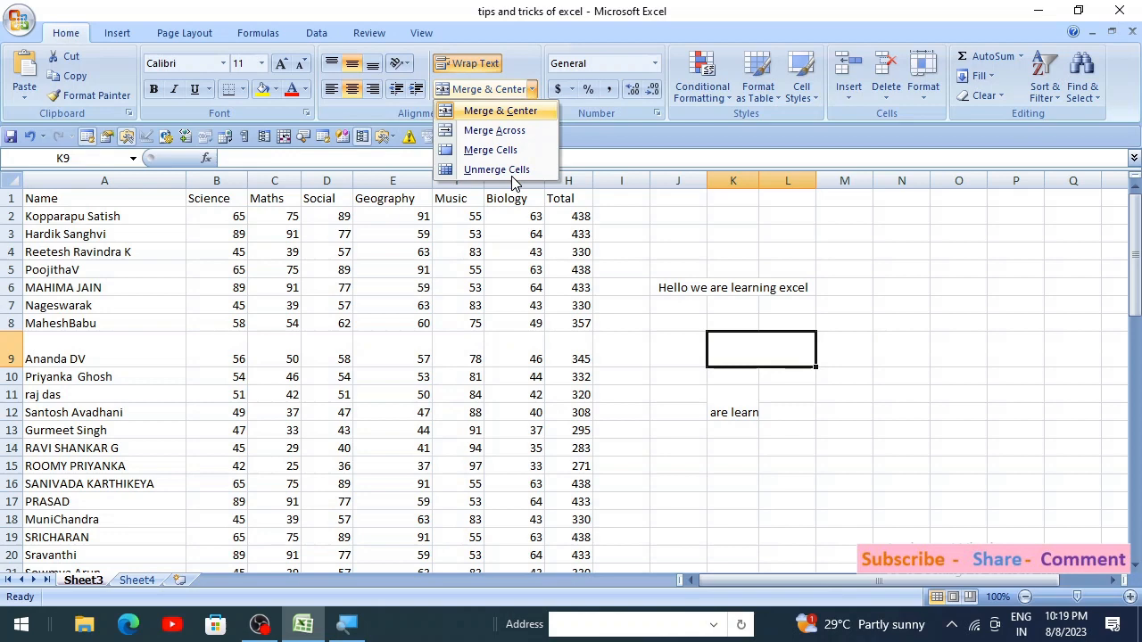
{"action": "left_click", "coordinate": [775, 300]}
Step: Unmerge the merged cell J6:L6 that holds the sentence "Hello we are learning excel"
{"action": "left_click", "coordinate": [762, 289]}
{"action": "left_click", "coordinate": [531, 89]}
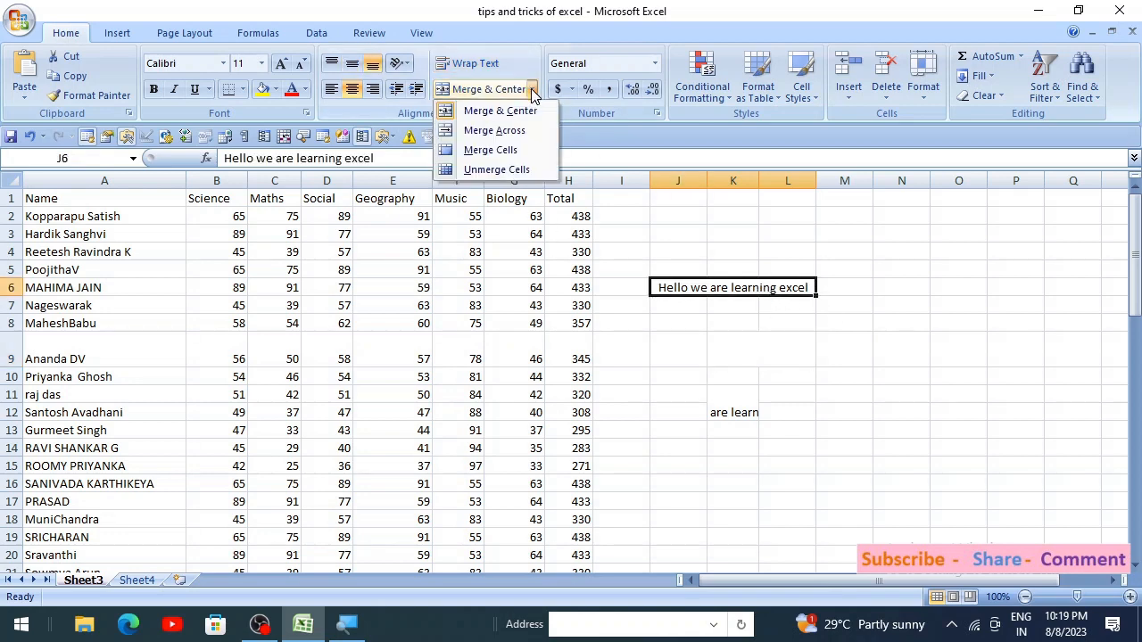
{"action": "left_click", "coordinate": [473, 170]}
{"action": "left_click", "coordinate": [781, 328]}
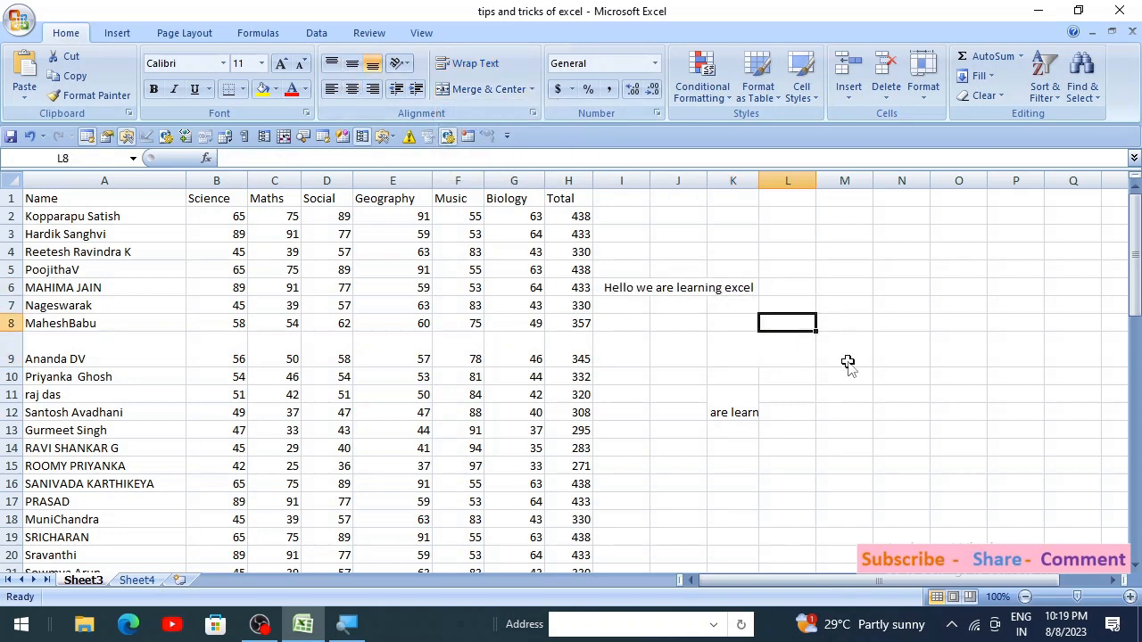
Step: Find the cell in row 6 that holds the sentence, and merge and center J6 through L6 again
{"action": "left_click", "coordinate": [678, 290]}
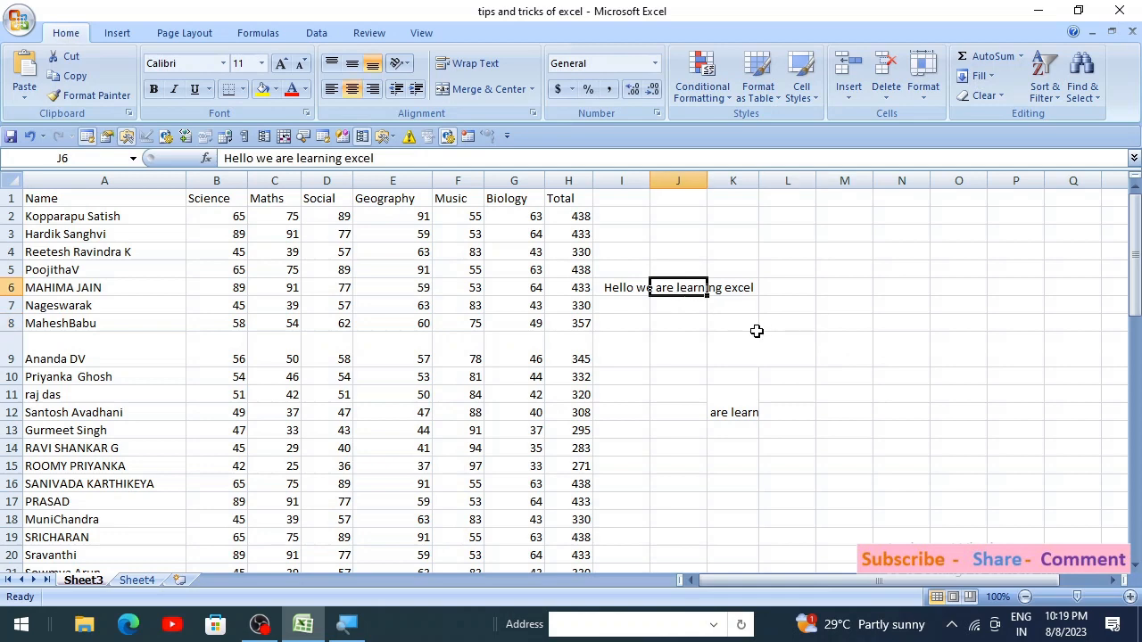
{"action": "left_click", "coordinate": [618, 289]}
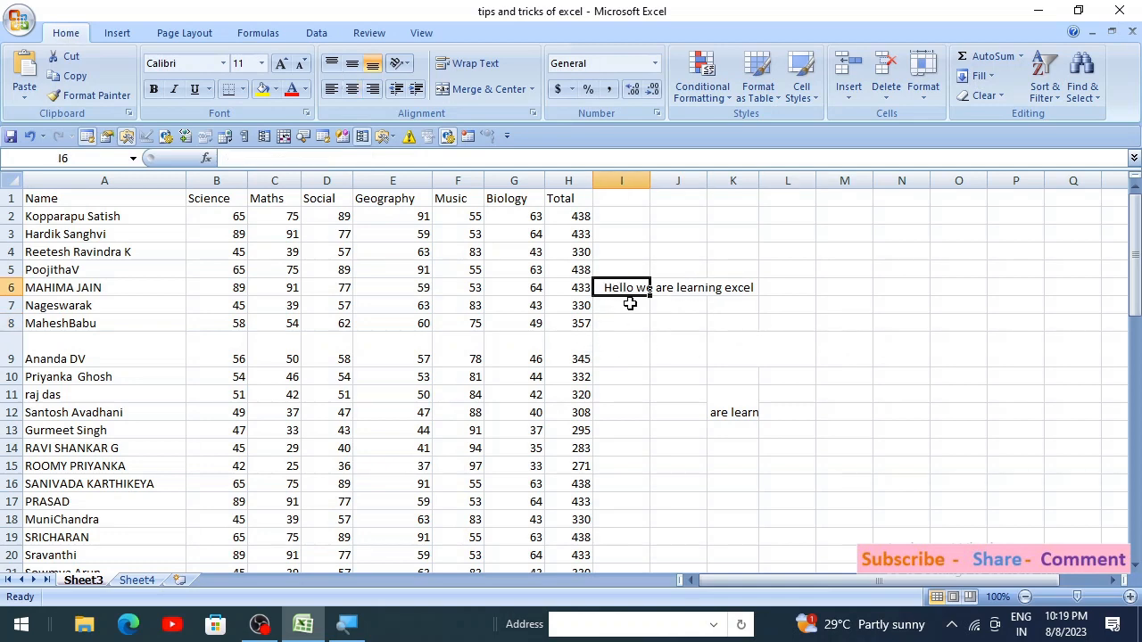
{"action": "left_click", "coordinate": [733, 287]}
{"action": "left_click", "coordinate": [676, 290]}
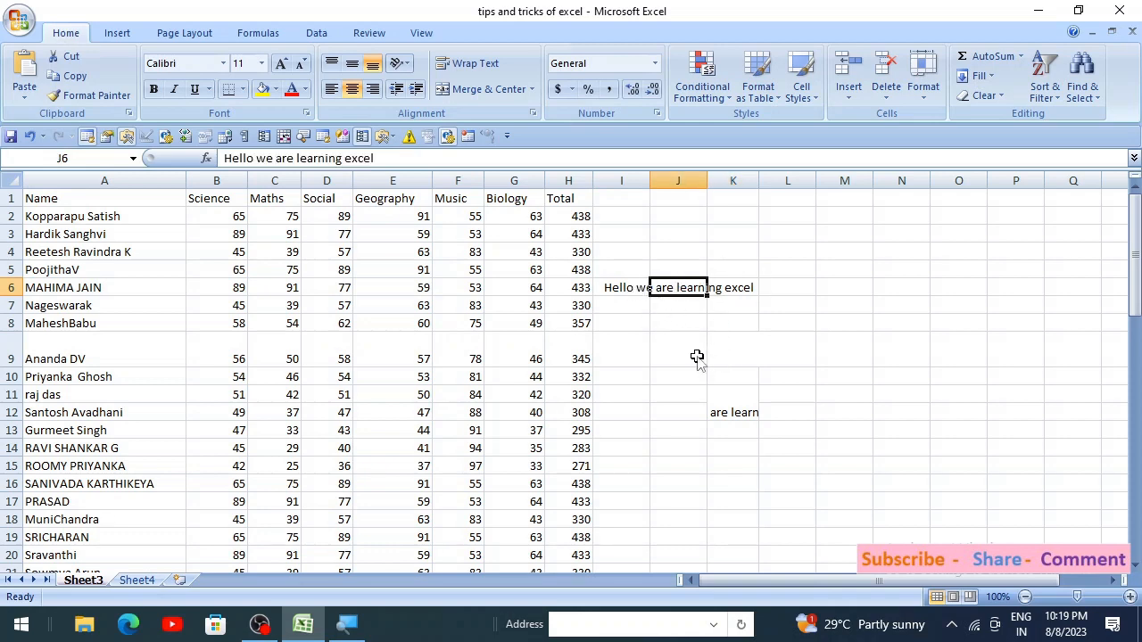
{"action": "key", "text": "shift+Right"}
{"action": "key", "text": "shift+Right"}
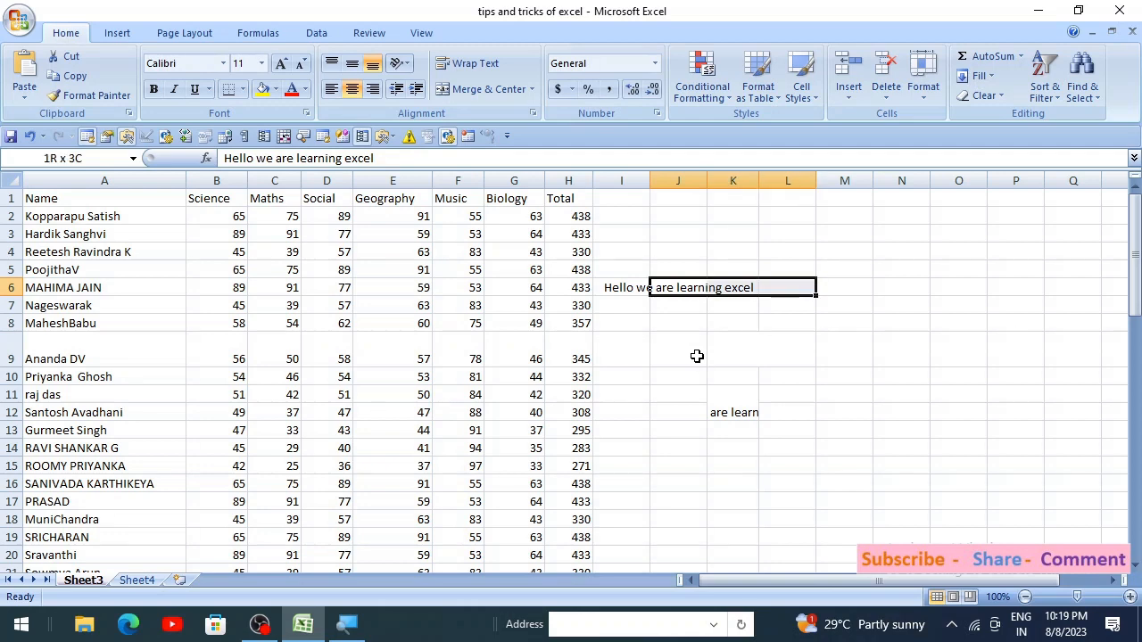
{"action": "left_click", "coordinate": [486, 88]}
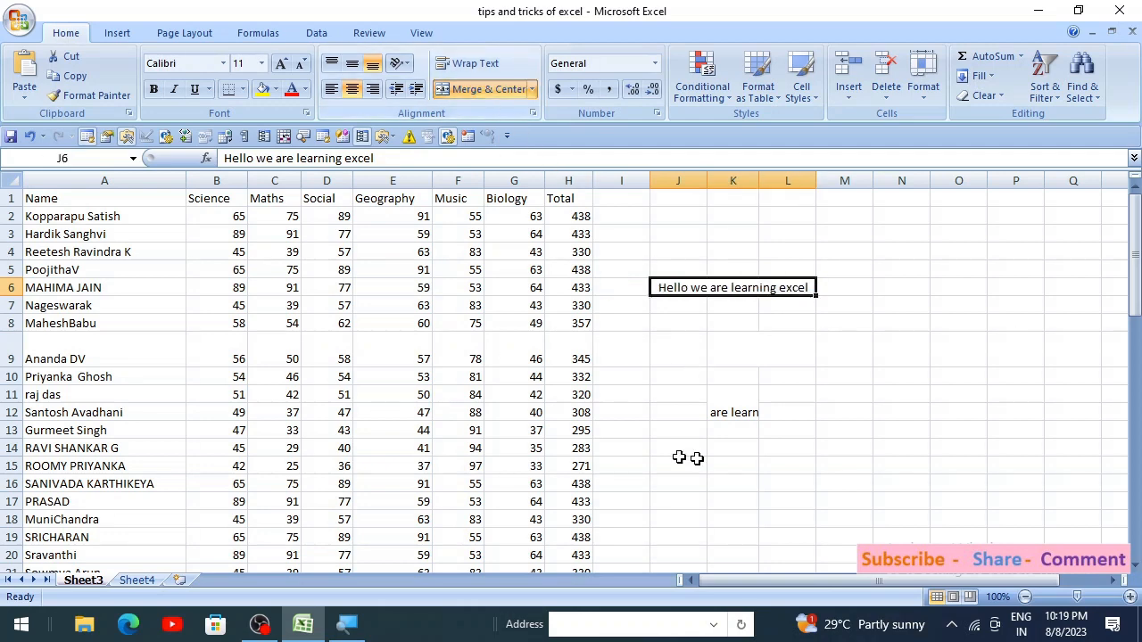
{"action": "left_click", "coordinate": [841, 288]}
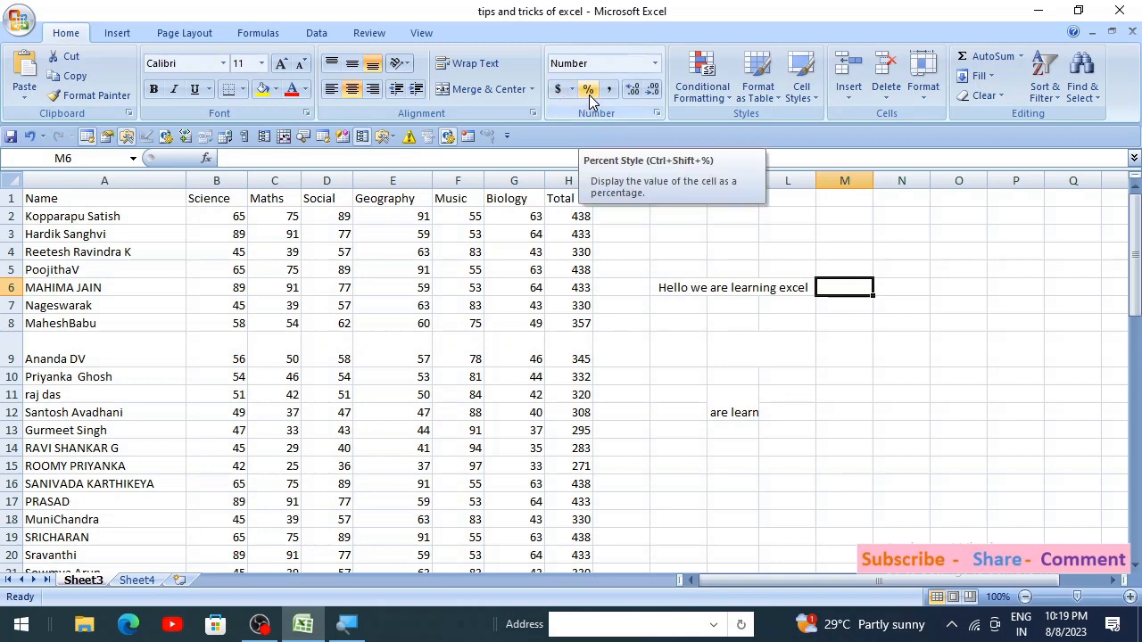
Step: Try the dollar accounting format on Biology mark G2 and on the range G2 through G8, and undo both changes
{"action": "left_click", "coordinate": [522, 217]}
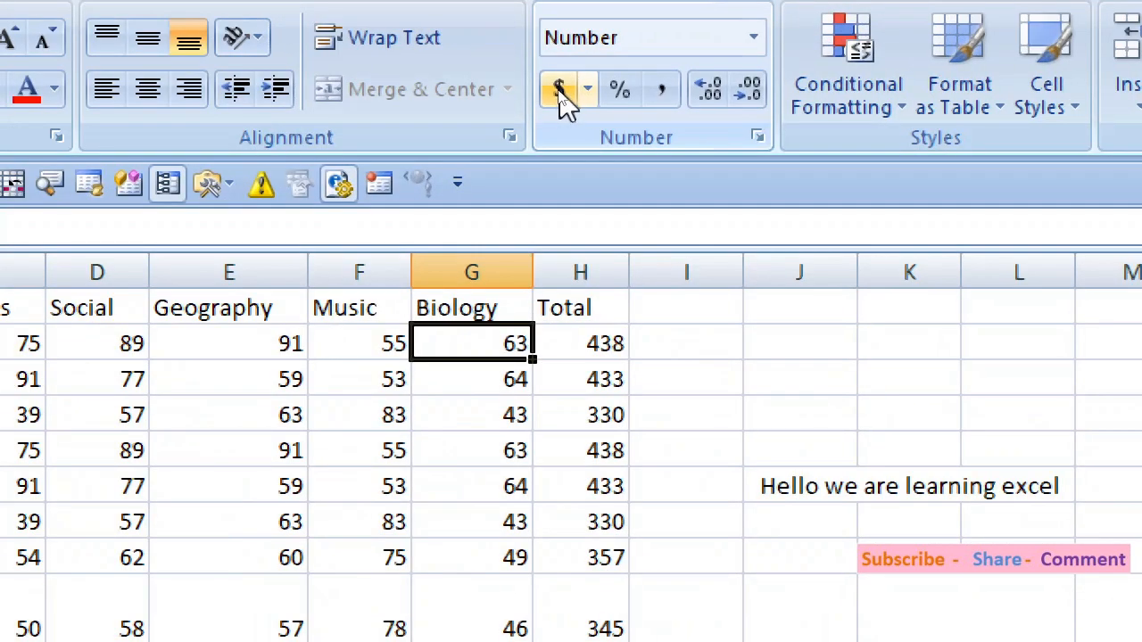
{"action": "left_click", "coordinate": [559, 93]}
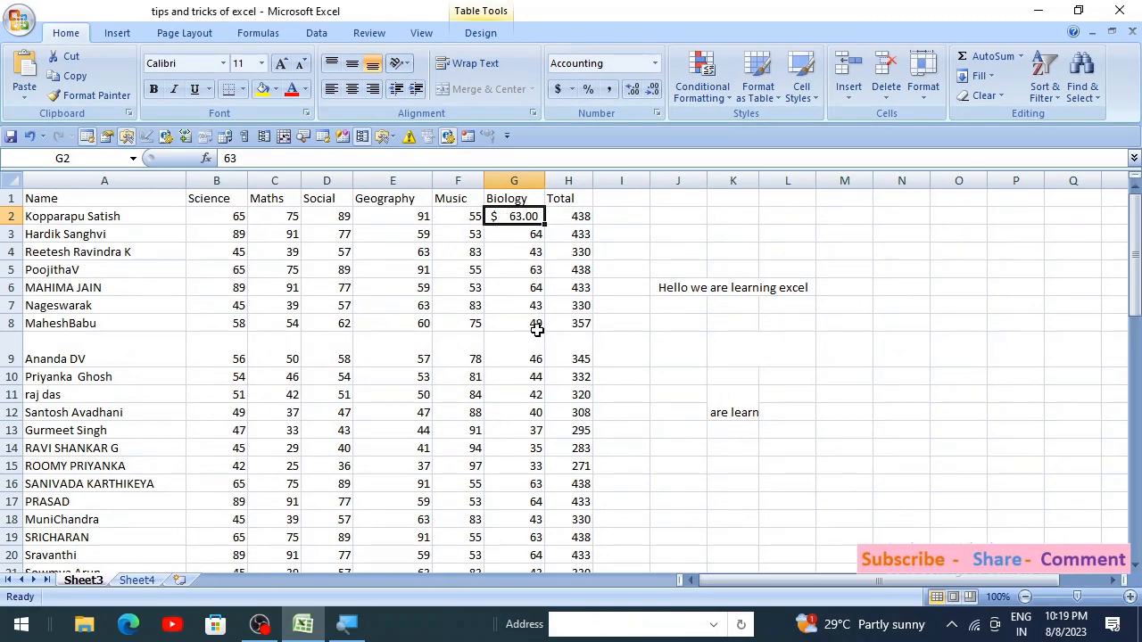
{"action": "left_click", "coordinate": [535, 327], "text": "shift"}
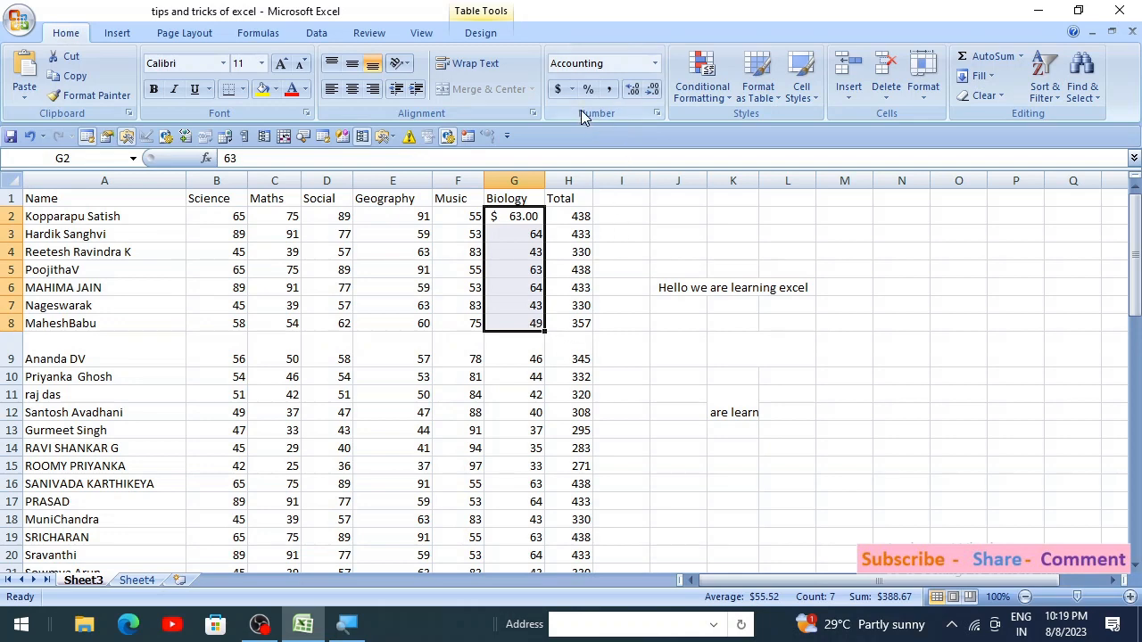
{"action": "left_click", "coordinate": [555, 93]}
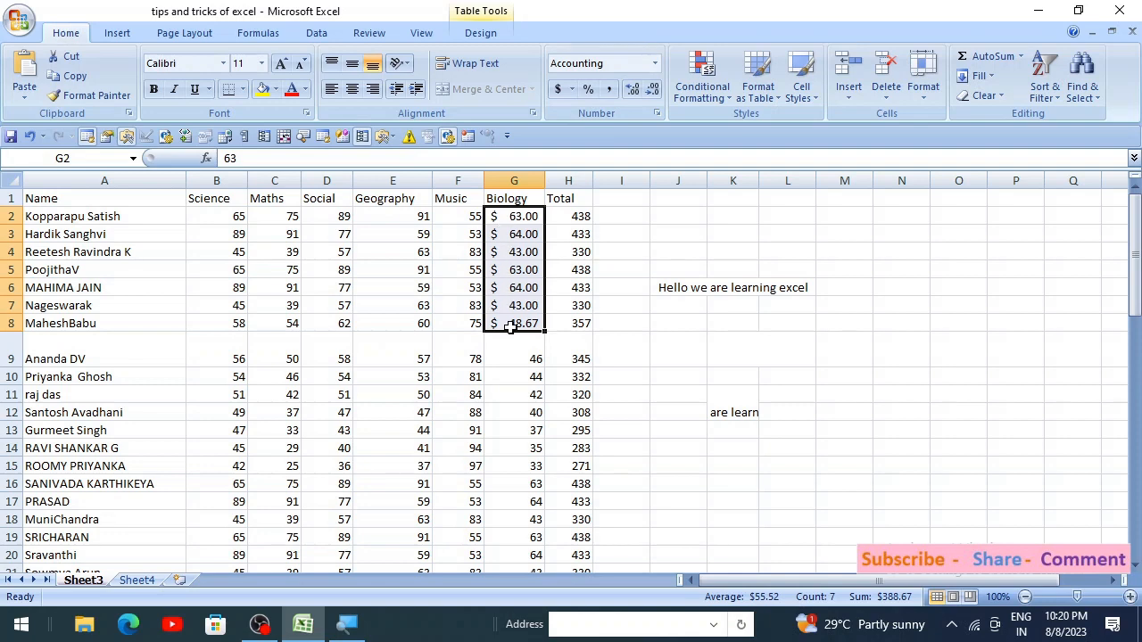
{"action": "key", "text": "ctrl+z"}
{"action": "key", "text": "ctrl+z"}
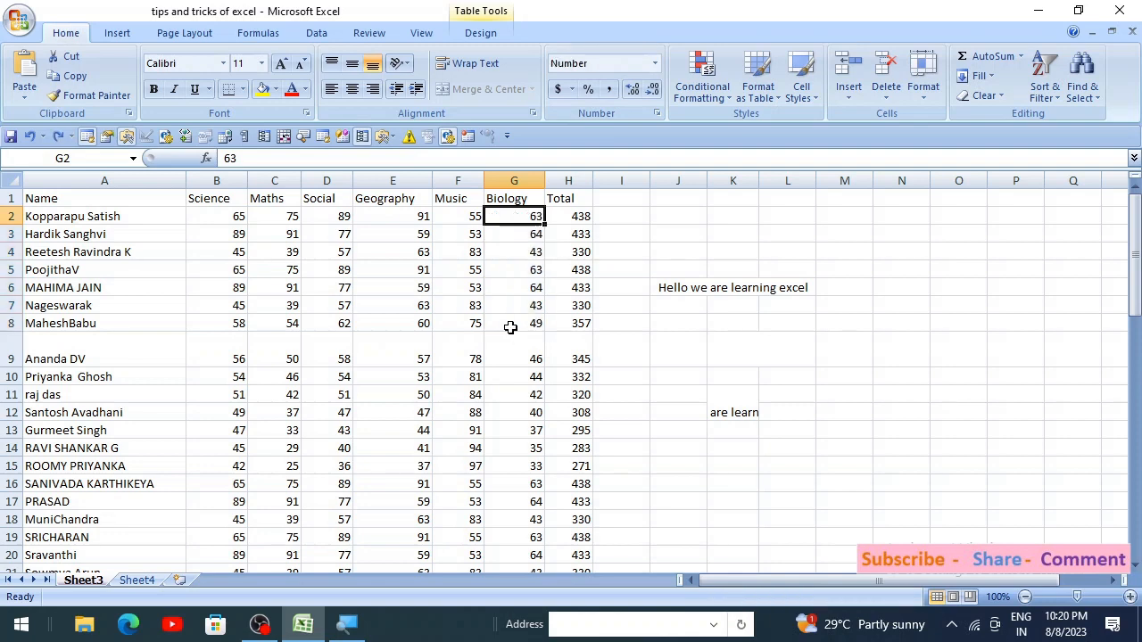
Step: Enter 1000 in cell L2 and apply the Comma Style to it
{"action": "left_click", "coordinate": [777, 217]}
{"action": "type", "text": "1000"}
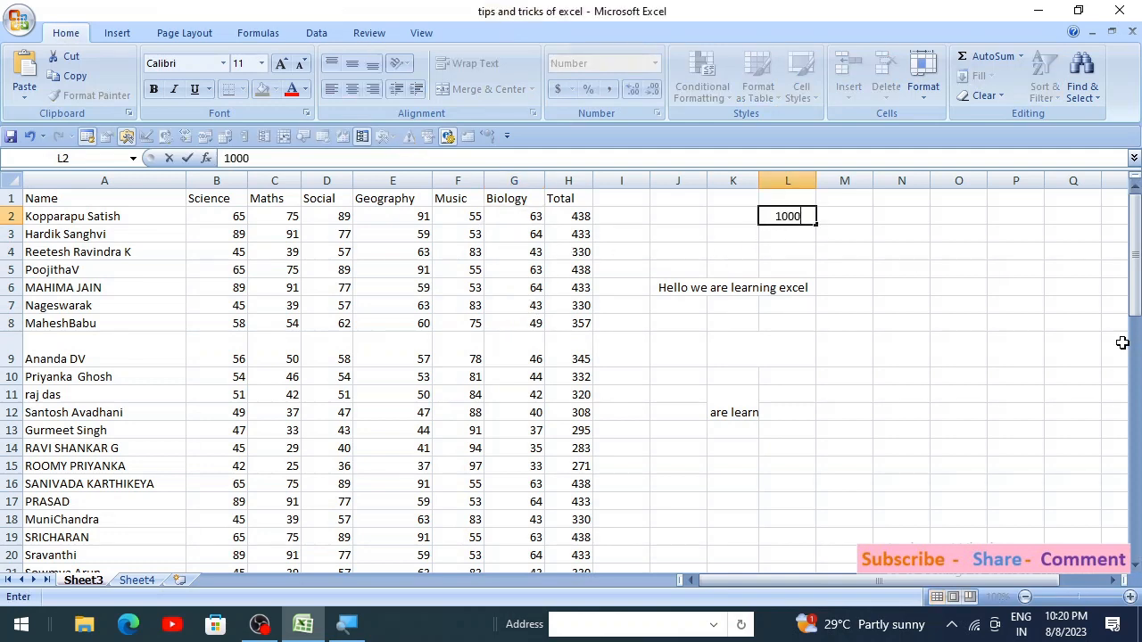
{"action": "key", "text": "Return"}
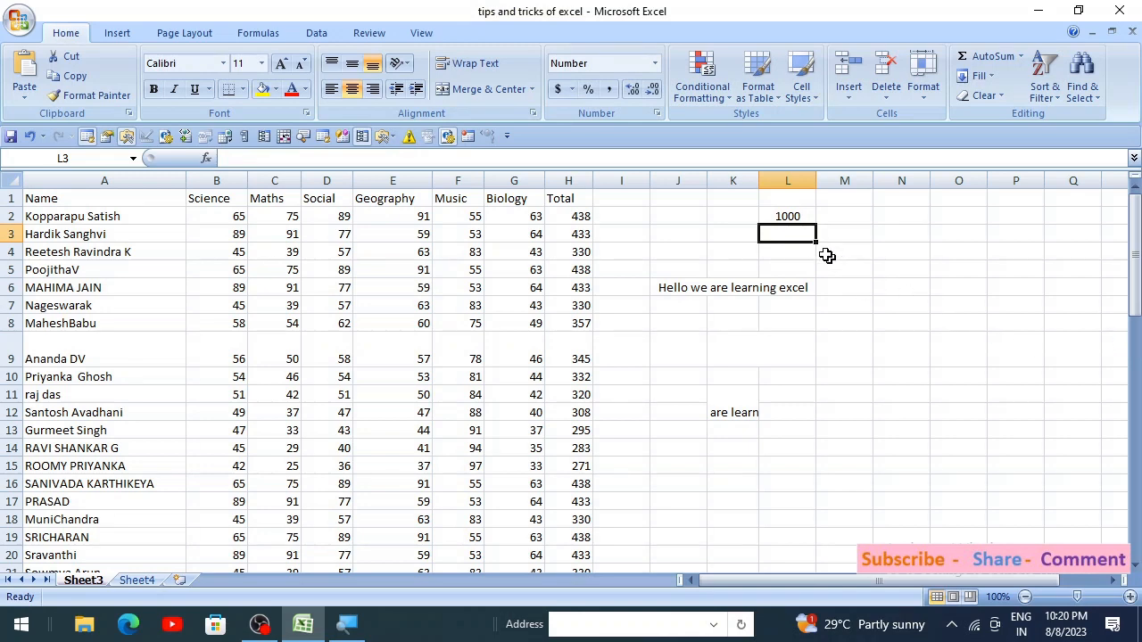
{"action": "left_click", "coordinate": [796, 217]}
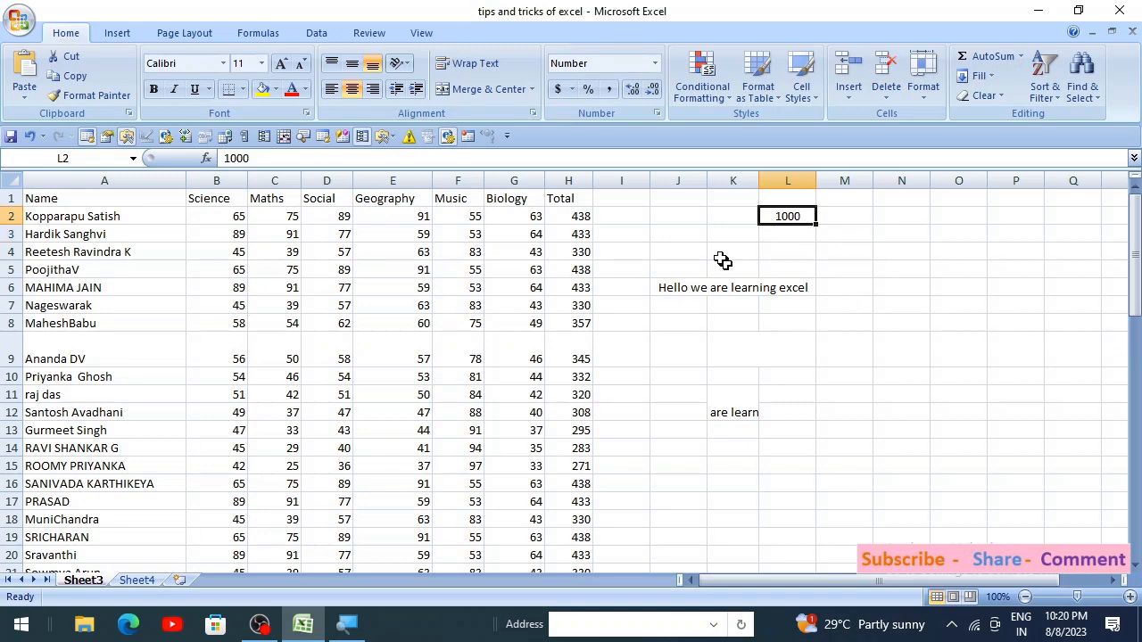
{"action": "left_click", "coordinate": [609, 91]}
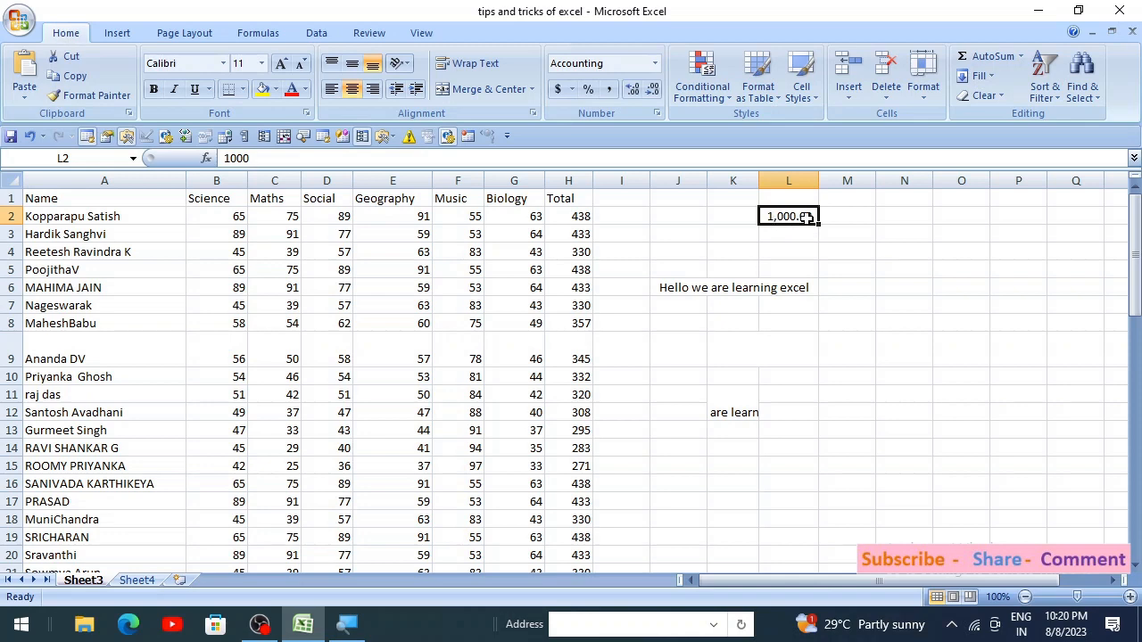
Step: Enter 10000 in cell L4 and apply the Comma Style to it
{"action": "left_click", "coordinate": [788, 251]}
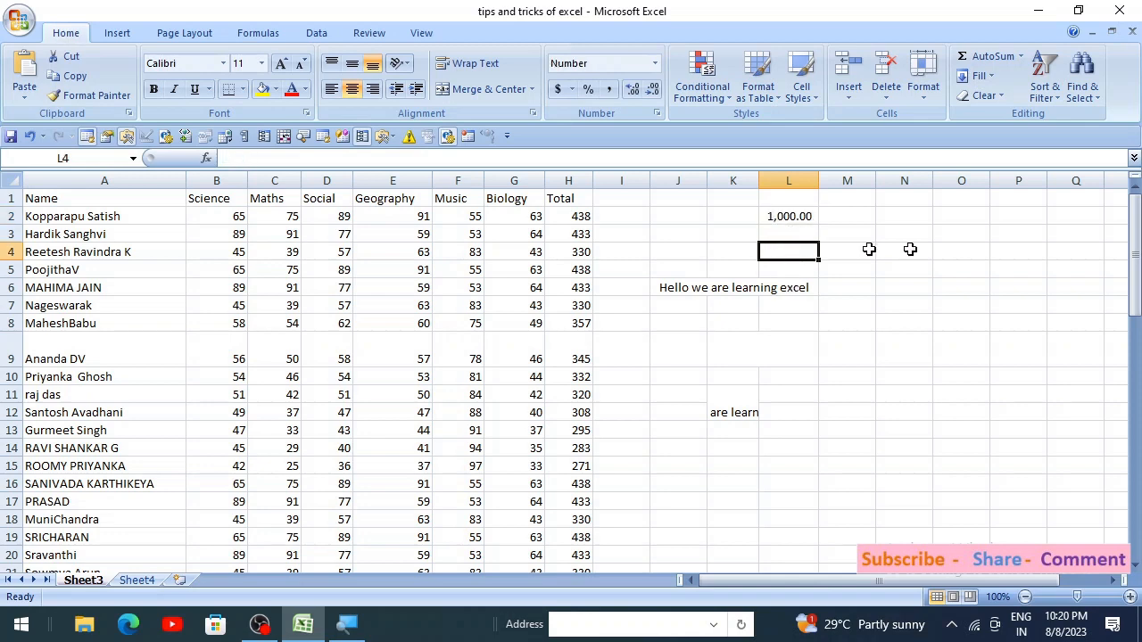
{"action": "type", "text": "10000"}
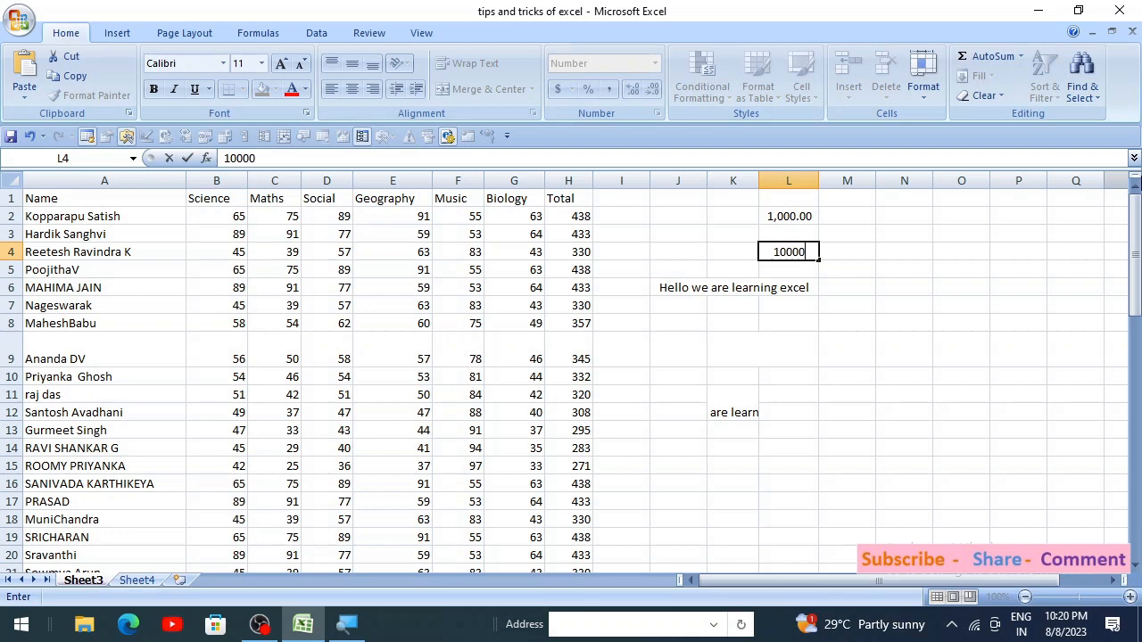
{"action": "key", "text": "Return"}
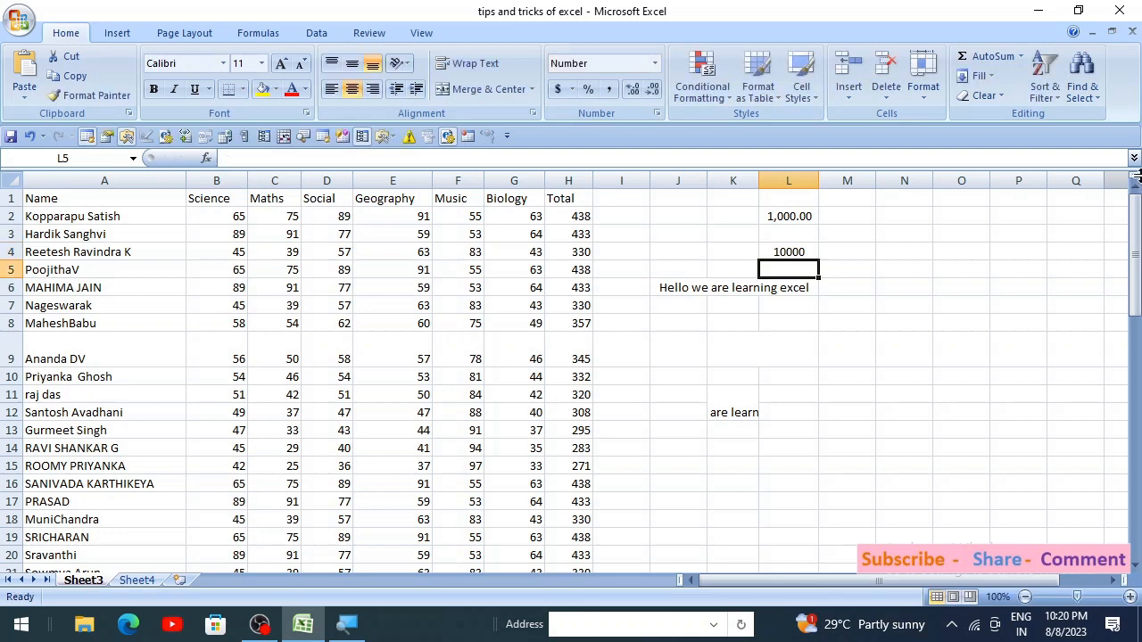
{"action": "left_click", "coordinate": [807, 254]}
{"action": "left_click", "coordinate": [609, 89]}
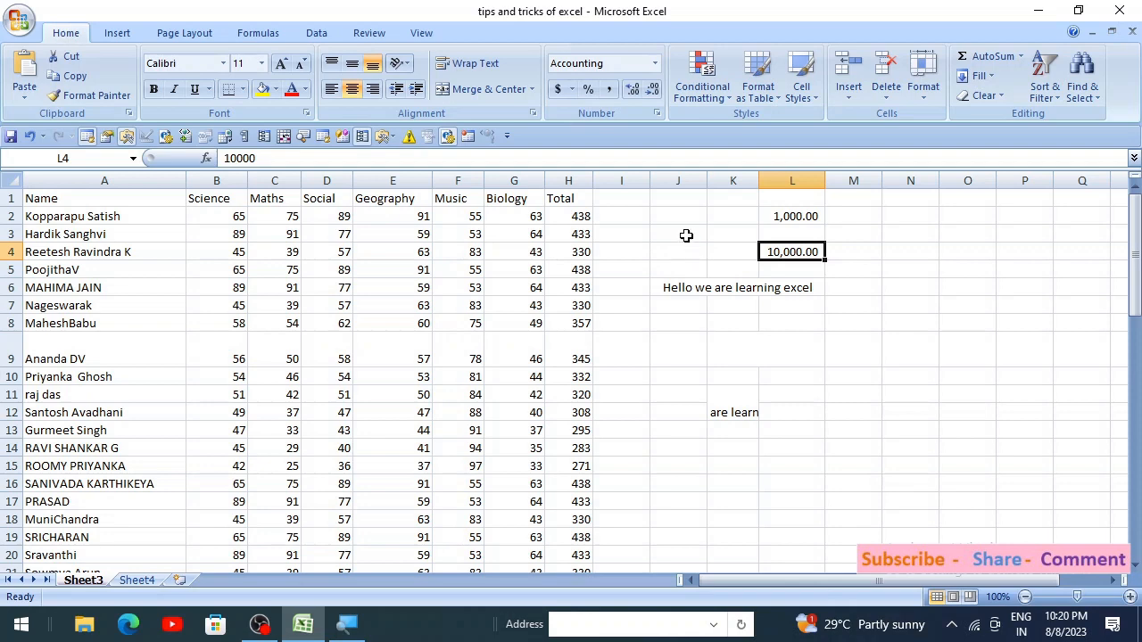
Step: Apply the Percent Style to cell J3 and enter 100 in it
{"action": "left_click", "coordinate": [680, 232]}
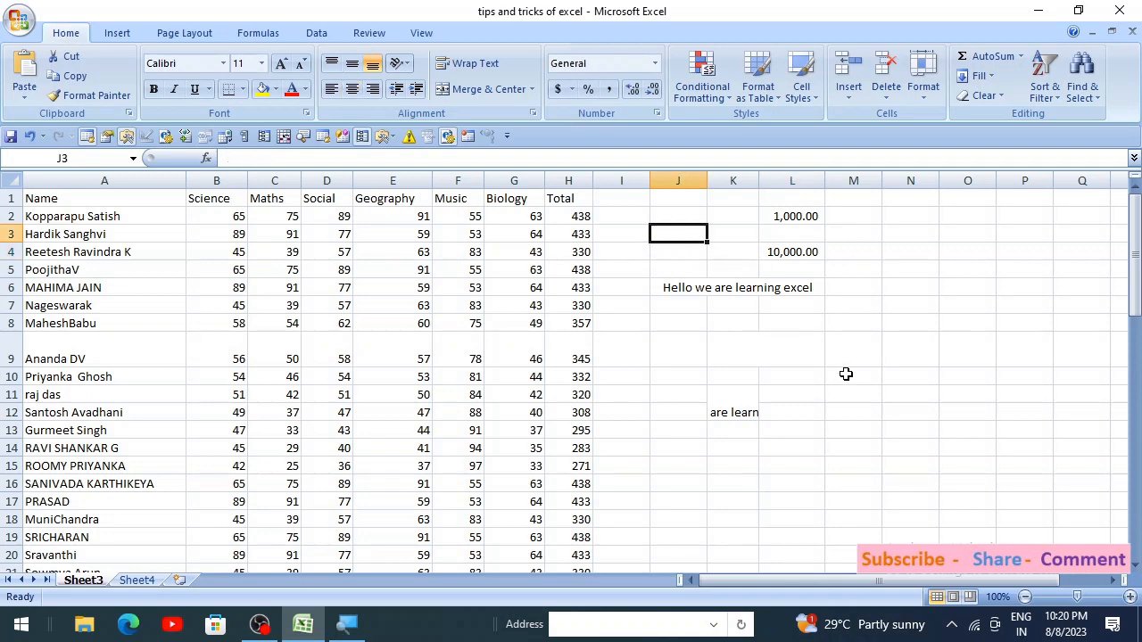
{"action": "left_click", "coordinate": [587, 93]}
{"action": "type", "text": "100"}
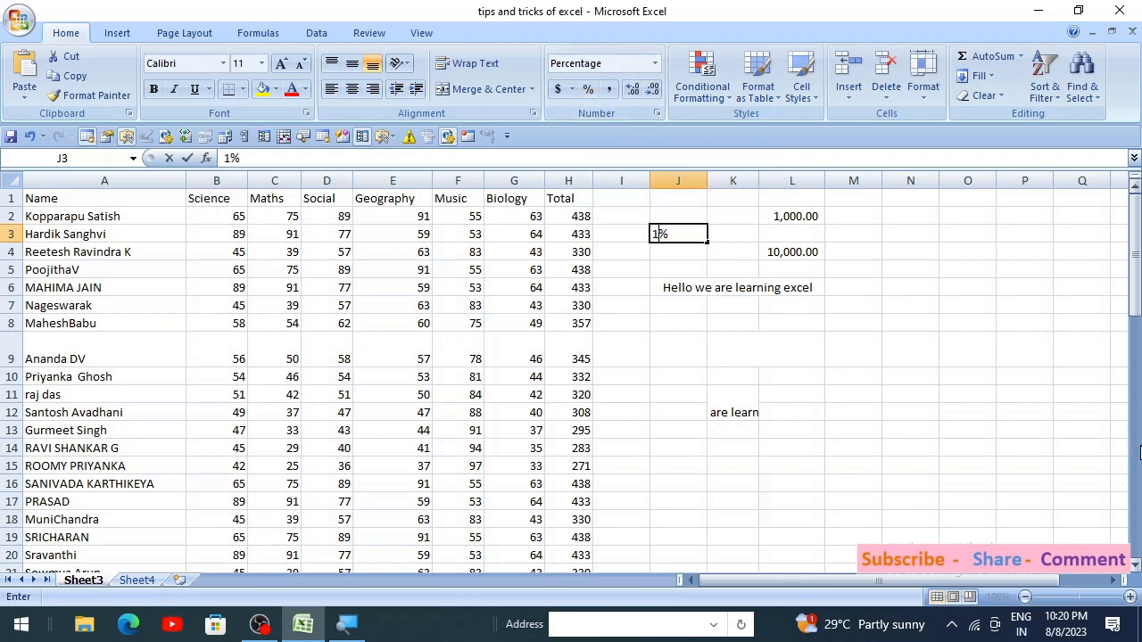
{"action": "key", "text": "Return"}
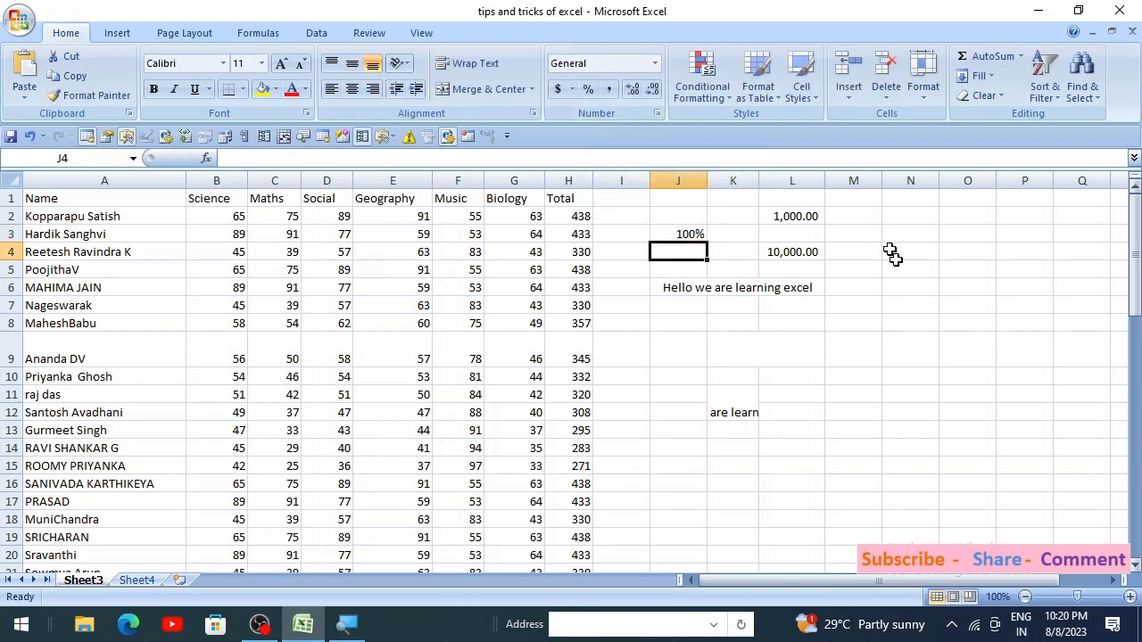
Step: Apply the Percent Style to cell J4 and enter 50 in it
{"action": "left_click", "coordinate": [588, 90]}
{"action": "type", "text": "50"}
{"action": "key", "text": "Return"}
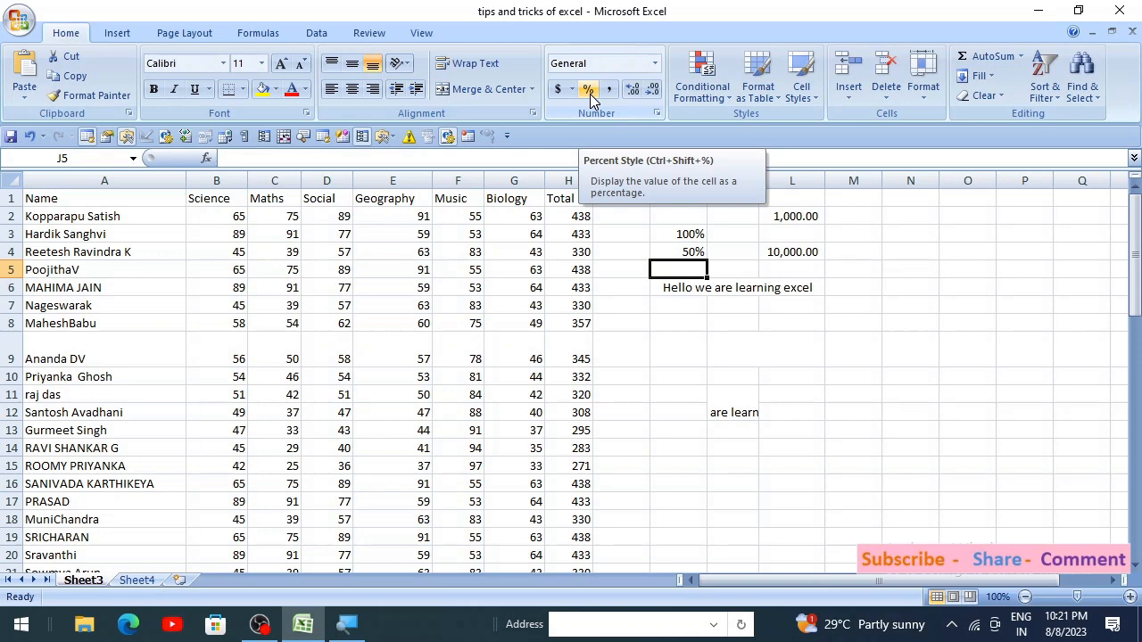
{"action": "left_click", "coordinate": [840, 393]}
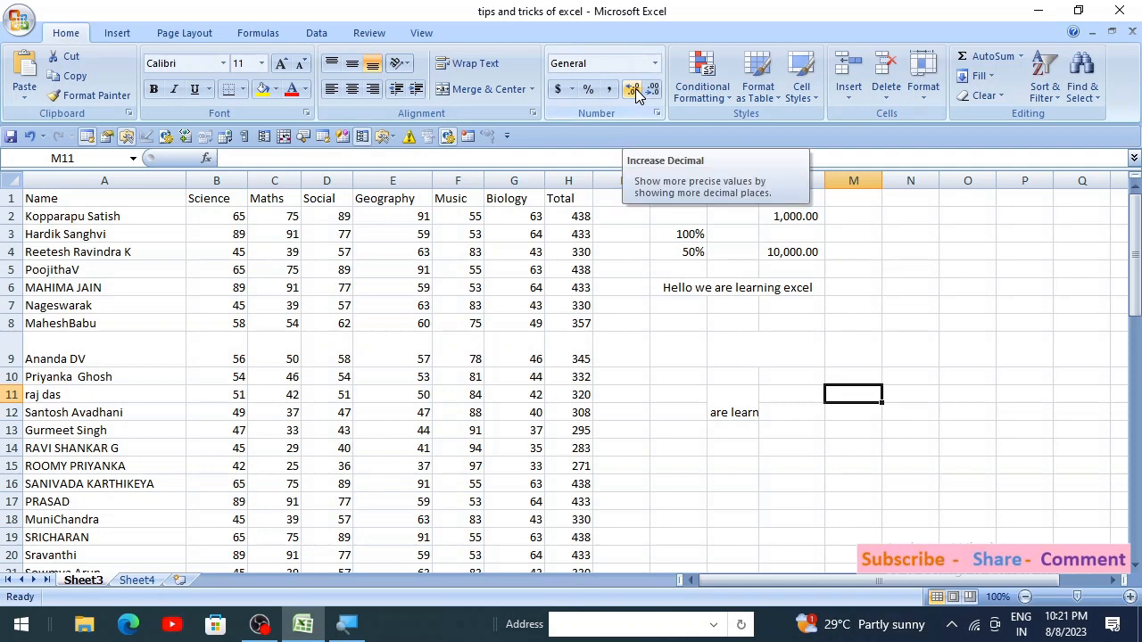
Step: Increase the decimal places of the total in cell H2 to two
{"action": "left_click", "coordinate": [573, 219]}
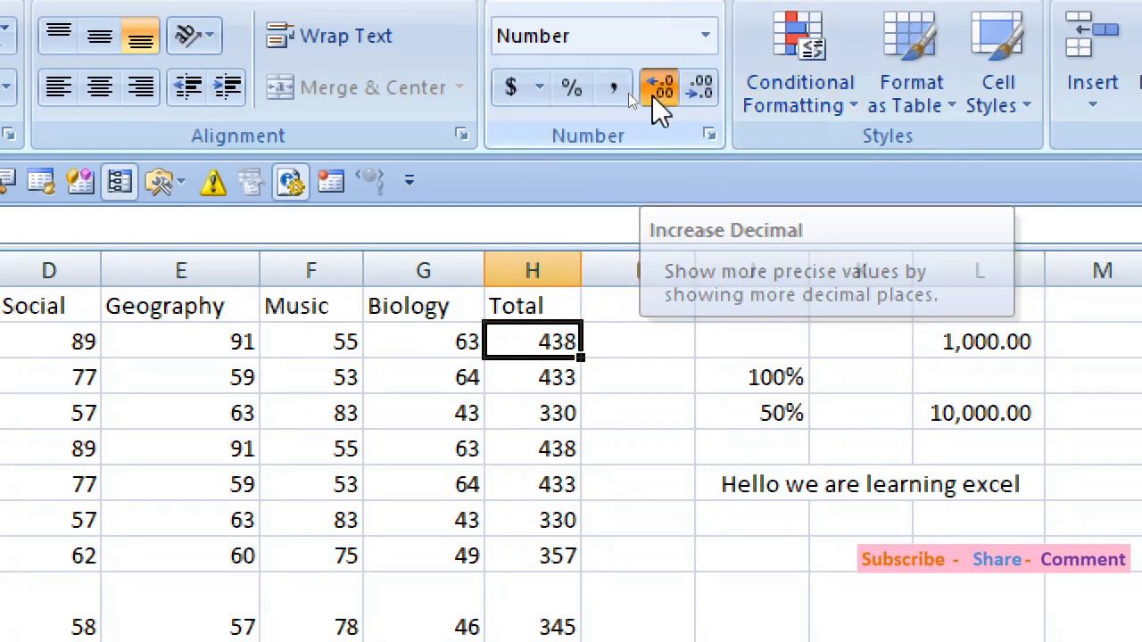
{"action": "left_click", "coordinate": [658, 87]}
{"action": "left_click", "coordinate": [658, 87]}
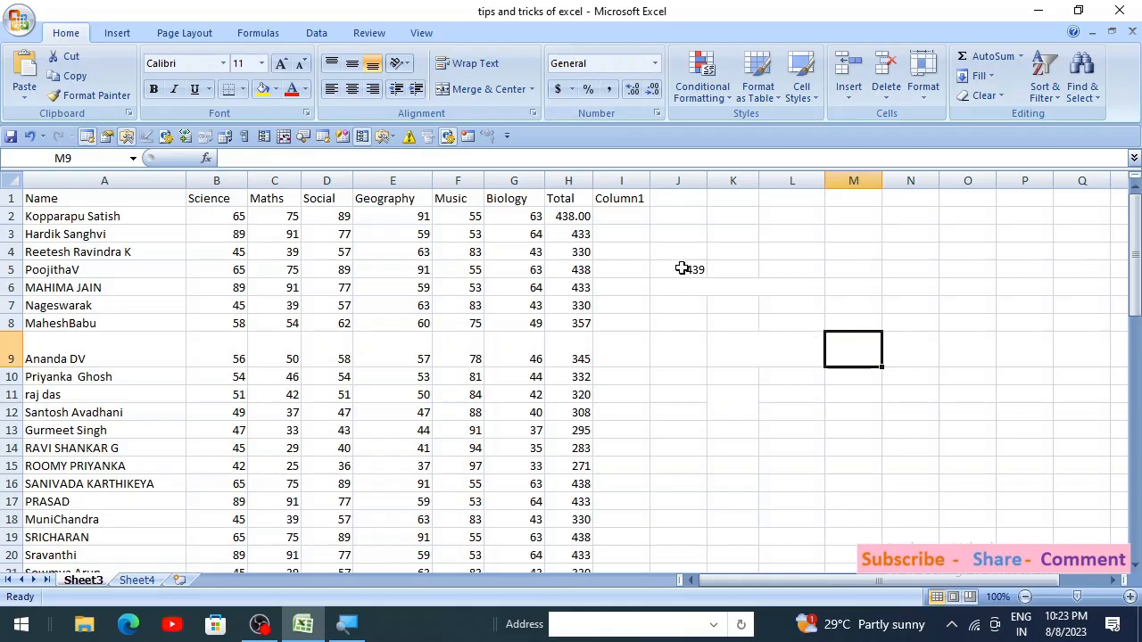
Step: Increase the decimal places of the number in cell J5 to three
{"action": "left_click", "coordinate": [681, 269]}
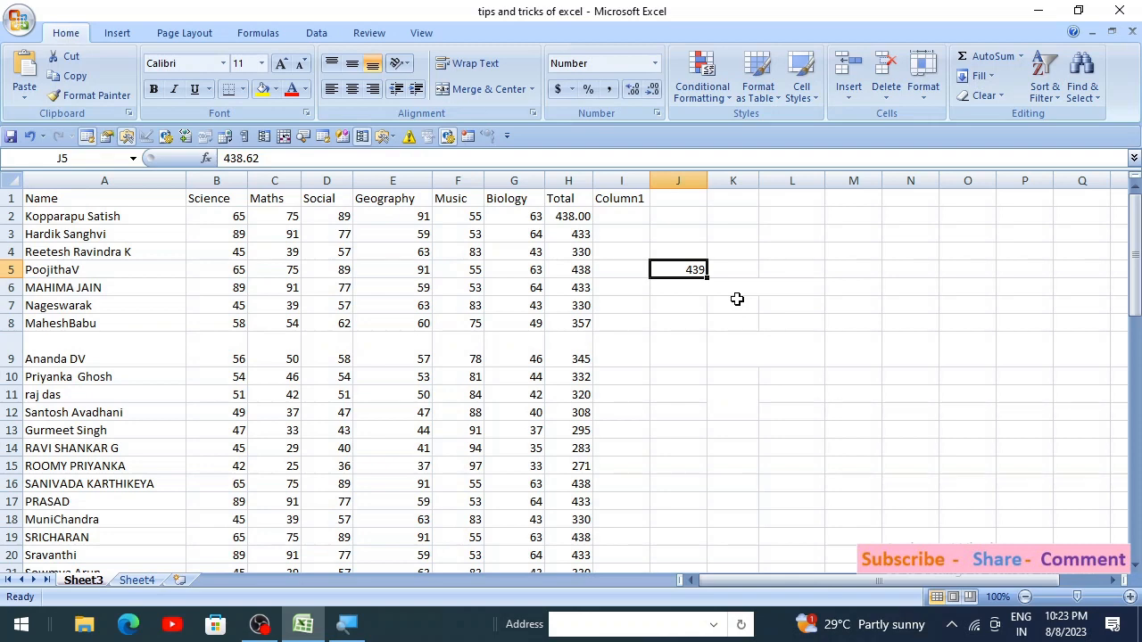
{"action": "left_click", "coordinate": [772, 306]}
{"action": "left_click", "coordinate": [691, 273]}
{"action": "left_click", "coordinate": [631, 91]}
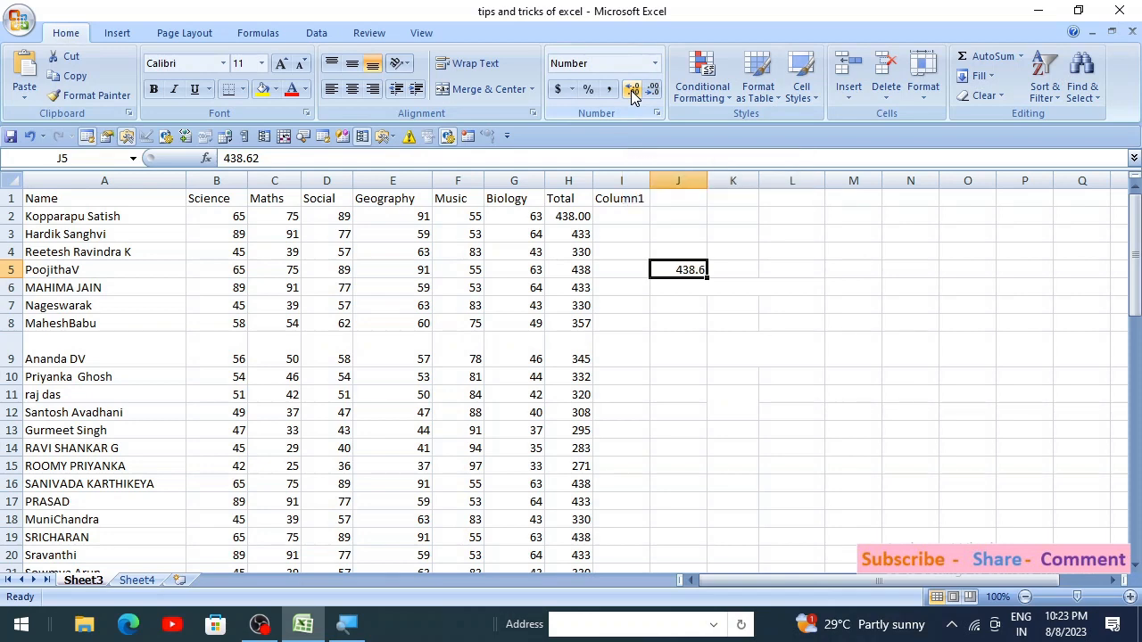
{"action": "left_click", "coordinate": [631, 91]}
{"action": "left_click", "coordinate": [632, 91]}
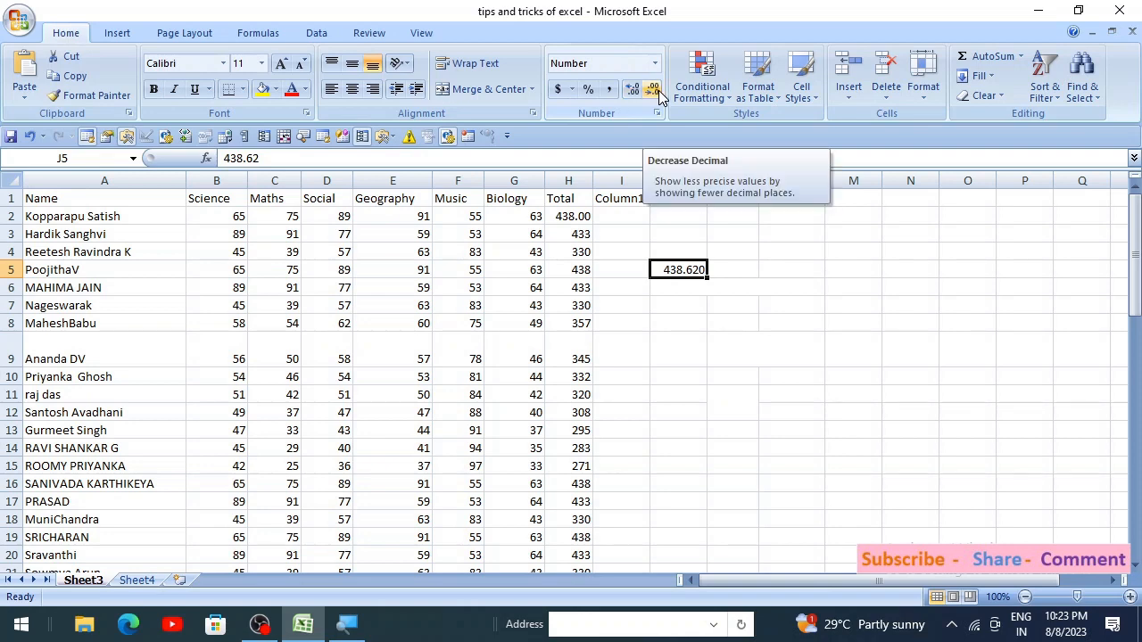
Step: Reduce cell J5 to two decimal places, add two more places and remove those two again
{"action": "left_click", "coordinate": [653, 91]}
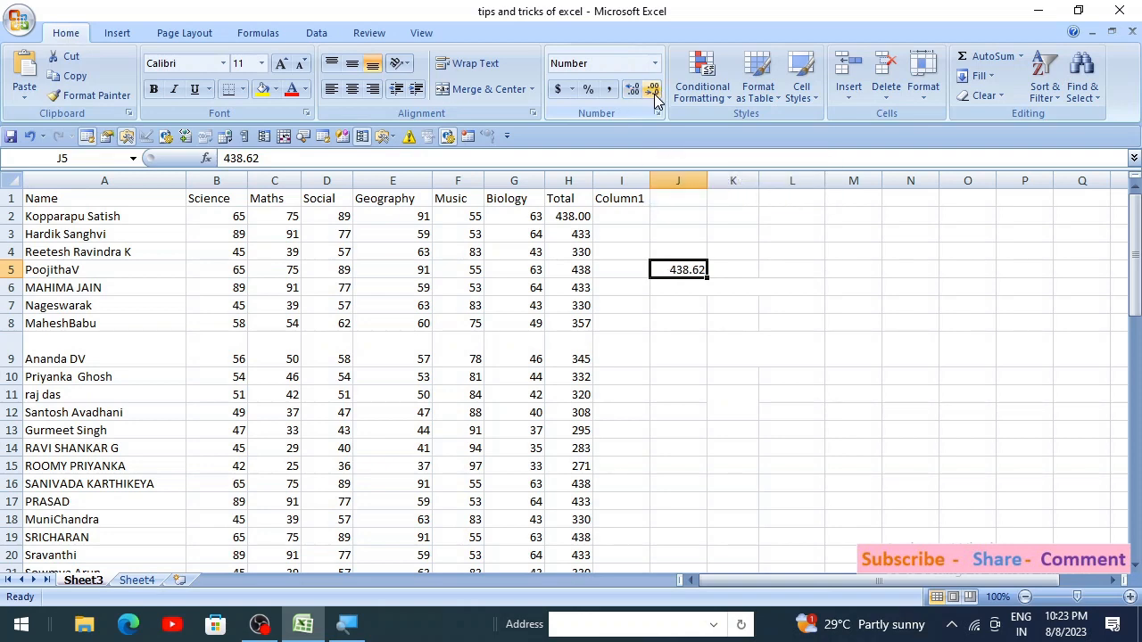
{"action": "left_click", "coordinate": [635, 91]}
{"action": "left_click", "coordinate": [635, 91]}
{"action": "left_click", "coordinate": [652, 91]}
{"action": "left_click", "coordinate": [653, 91]}
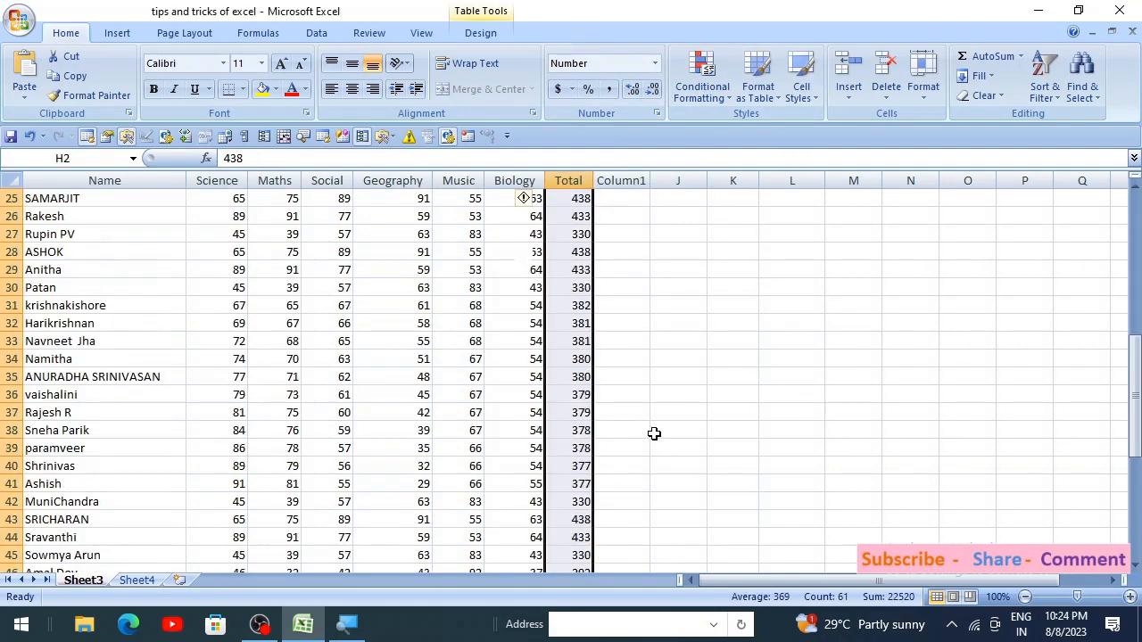
Step: Start a Greater Than highlight rule for the values in the Total column with 433 as the threshold
{"action": "scroll", "coordinate": [653, 433], "scroll_direction": "up", "scroll_amount": 8}
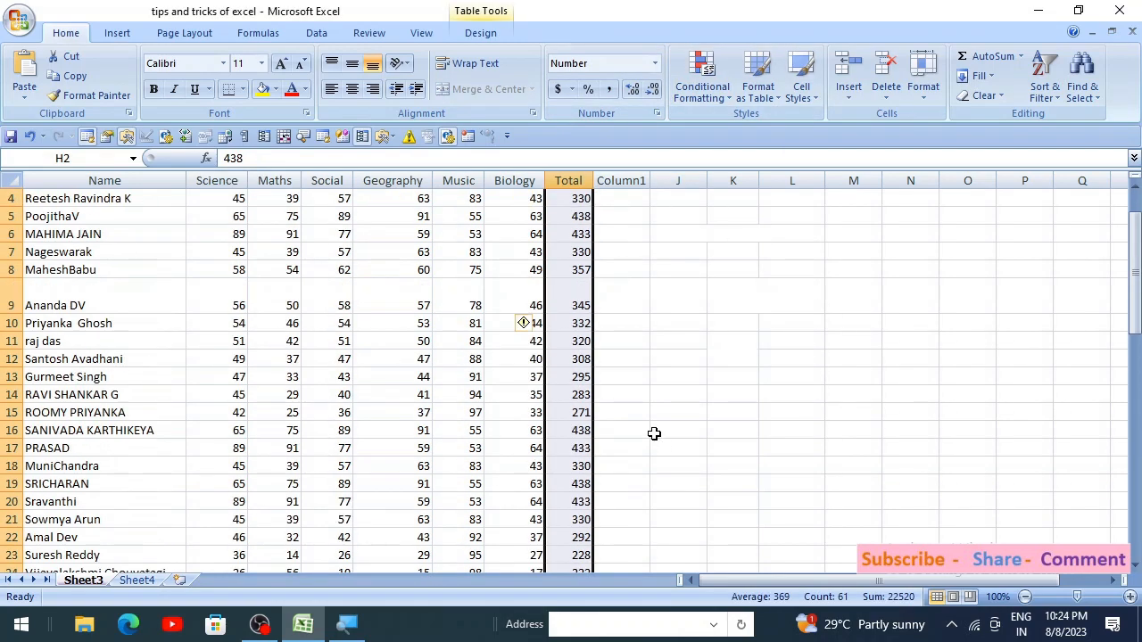
{"action": "left_click", "coordinate": [723, 97]}
{"action": "mouse_move", "coordinate": [733, 128]}
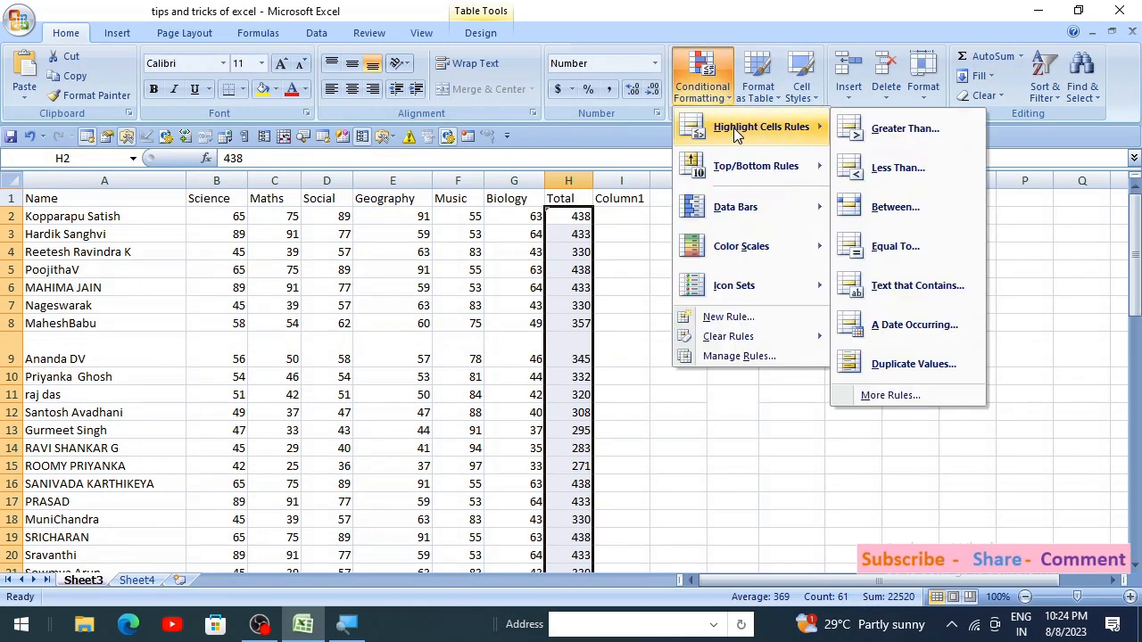
{"action": "left_click", "coordinate": [890, 129]}
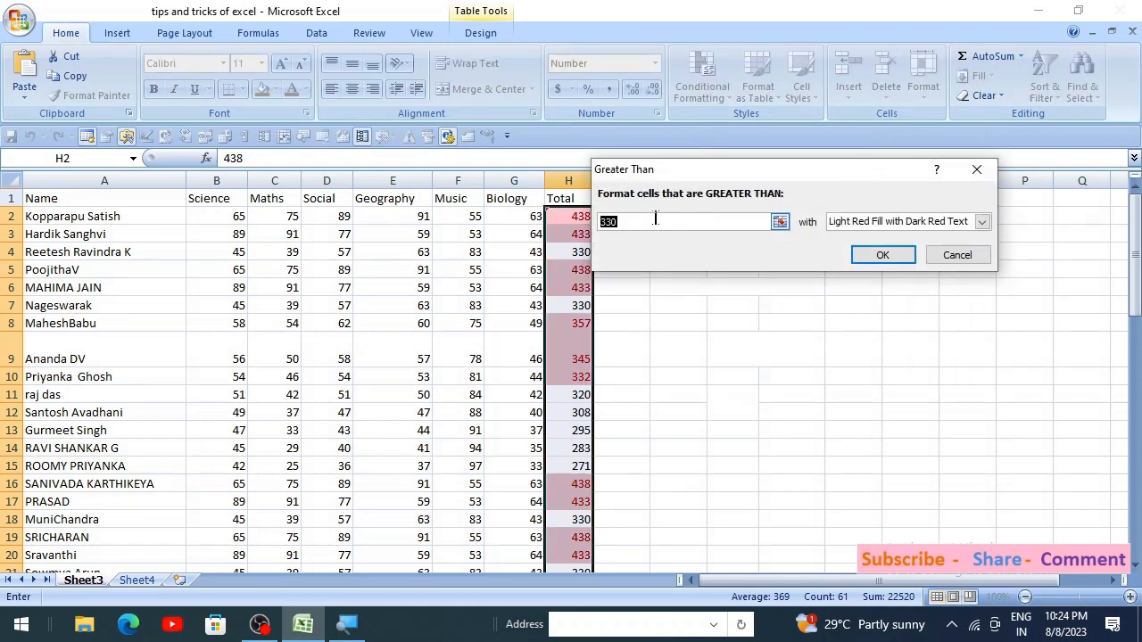
{"action": "left_click", "coordinate": [766, 221]}
{"action": "key", "text": "BackSpace"}
{"action": "key", "text": "BackSpace"}
{"action": "key", "text": "BackSpace"}
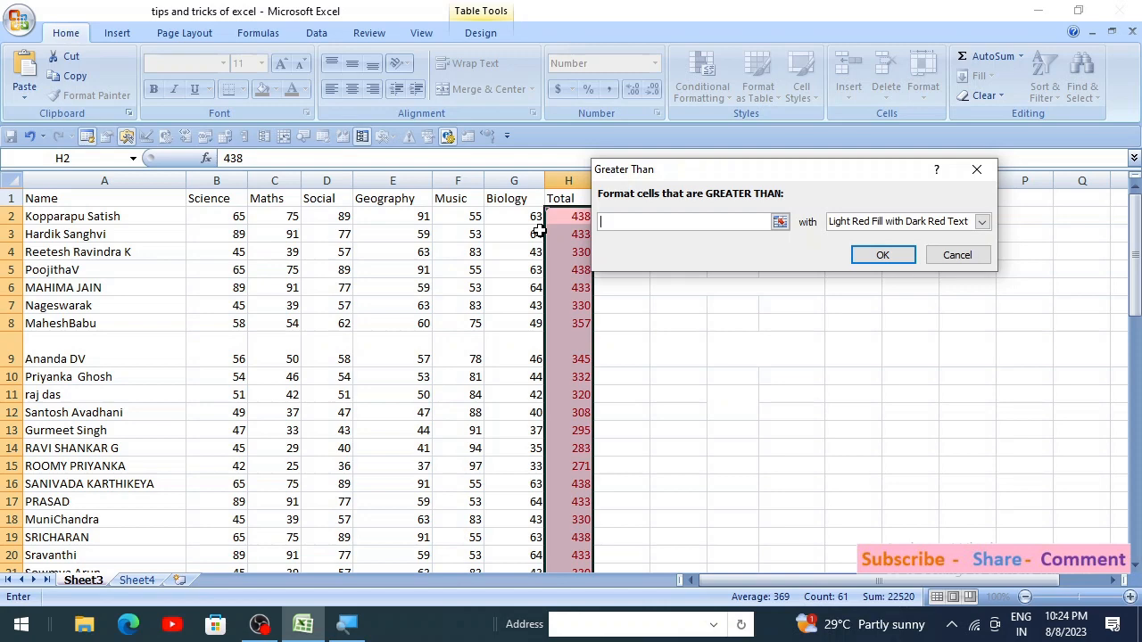
{"action": "type", "text": "433"}
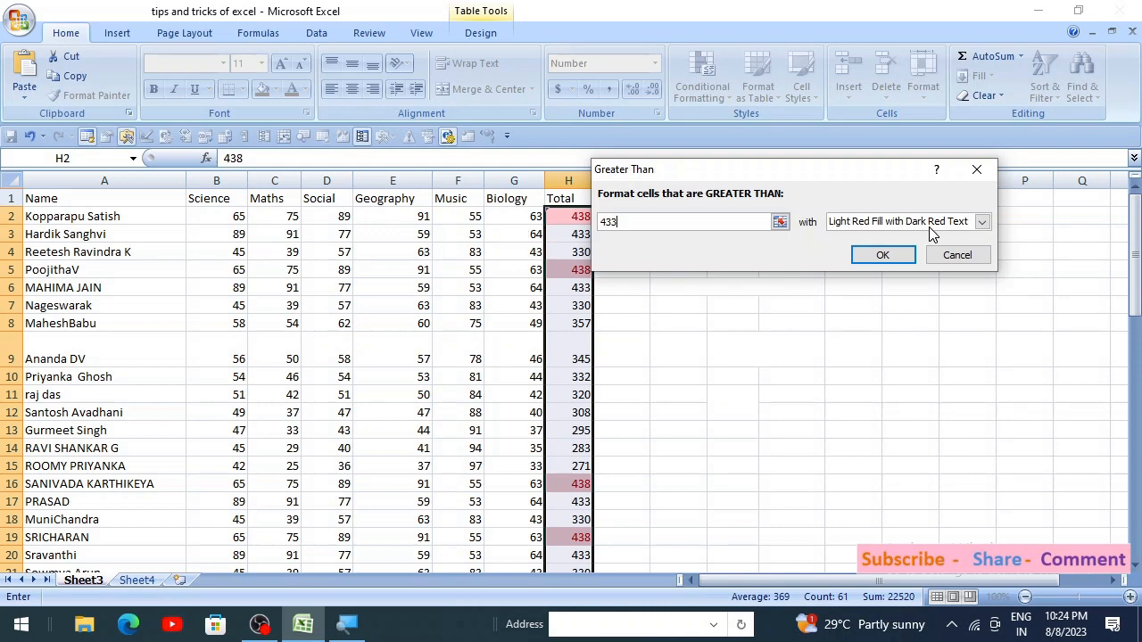
Step: Set the Greater Than rule's format to Yellow Fill with Dark Yellow Text and apply the rule
{"action": "left_click", "coordinate": [982, 222]}
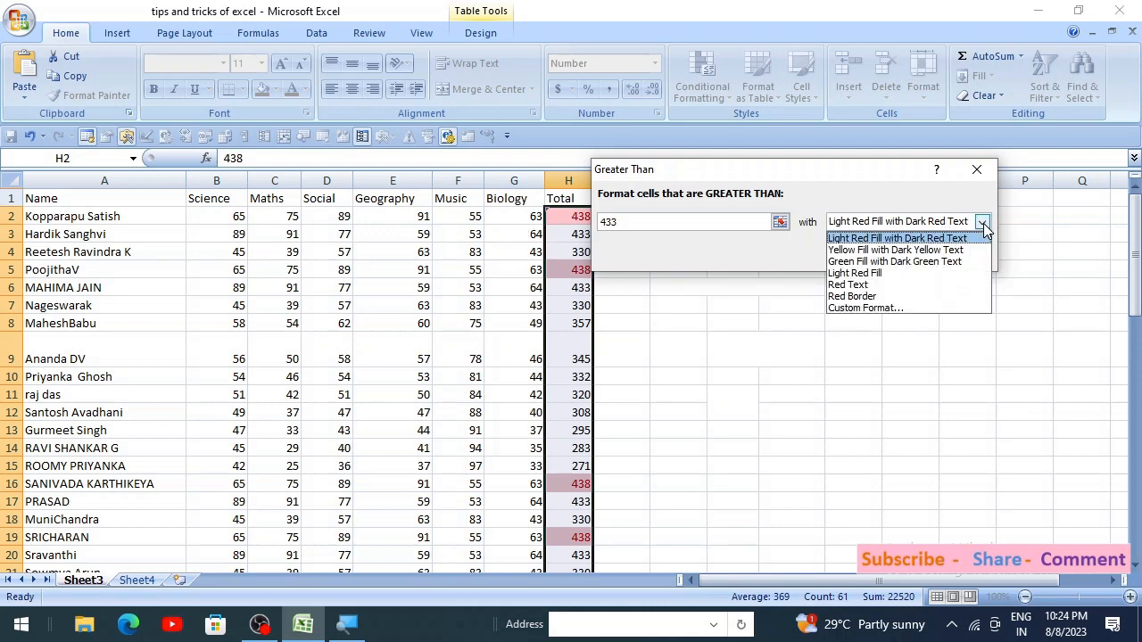
{"action": "left_click", "coordinate": [887, 251]}
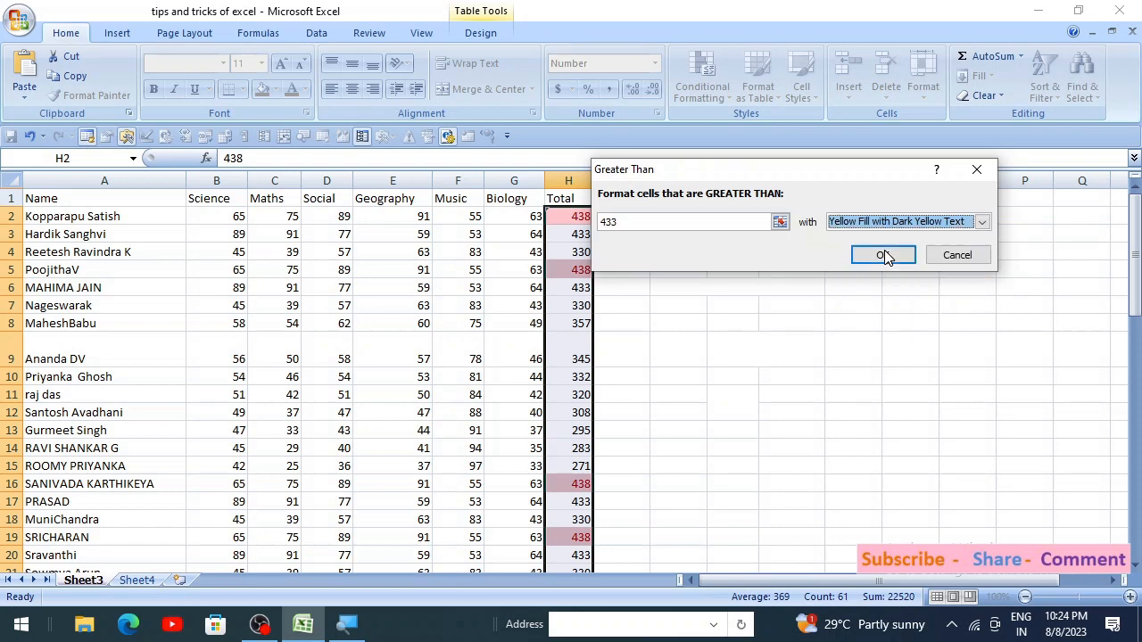
{"action": "left_click", "coordinate": [884, 252]}
{"action": "left_click", "coordinate": [774, 288]}
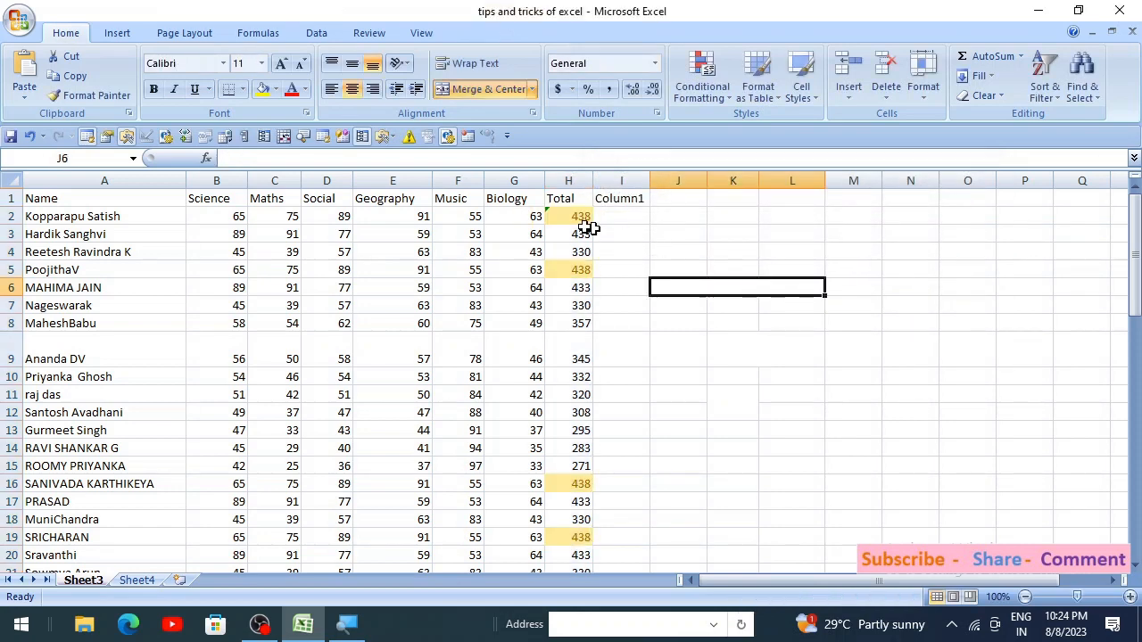
Step: Examine the highlighted cells throughout the Total column
{"action": "left_click", "coordinate": [575, 217]}
{"action": "left_click", "coordinate": [571, 269]}
{"action": "scroll", "coordinate": [581, 344], "scroll_direction": "down", "scroll_amount": 4}
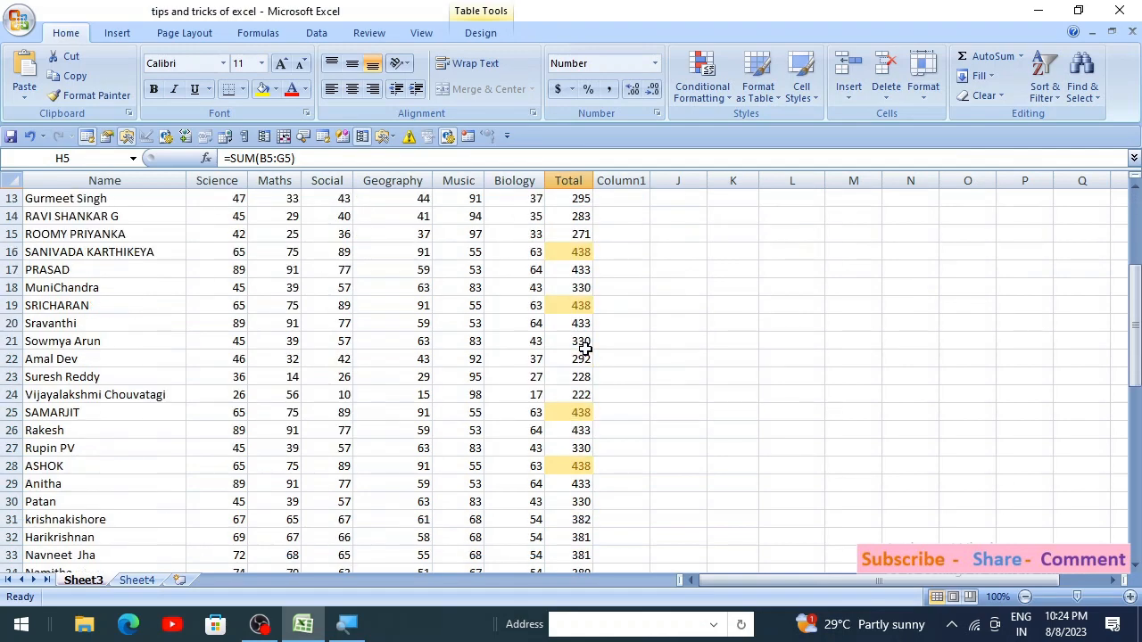
{"action": "left_click", "coordinate": [581, 412]}
{"action": "left_click", "coordinate": [582, 465]}
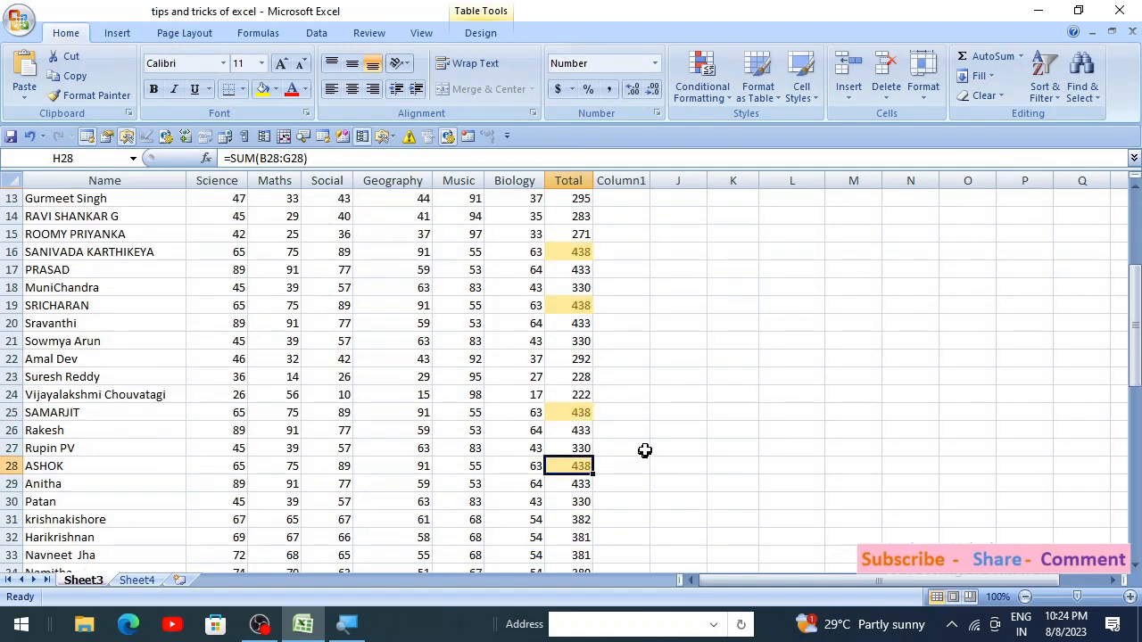
{"action": "scroll", "coordinate": [645, 450], "scroll_direction": "down", "scroll_amount": 5}
{"action": "scroll", "coordinate": [645, 450], "scroll_direction": "down", "scroll_amount": 3}
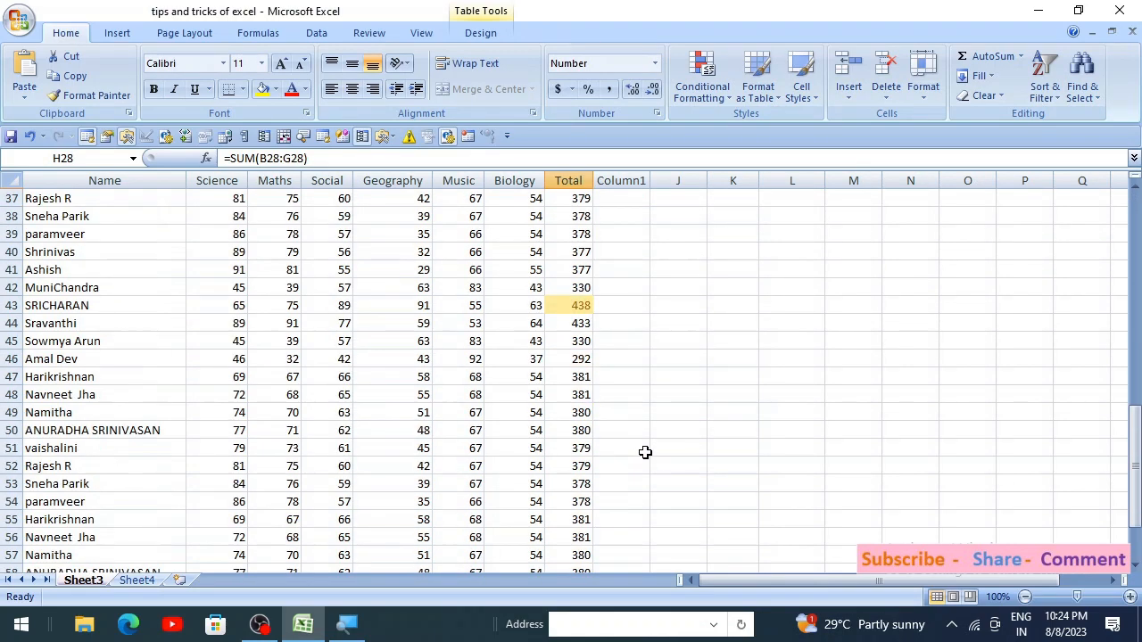
{"action": "scroll", "coordinate": [645, 451], "scroll_direction": "up", "scroll_amount": 12}
{"action": "left_click", "coordinate": [709, 93]}
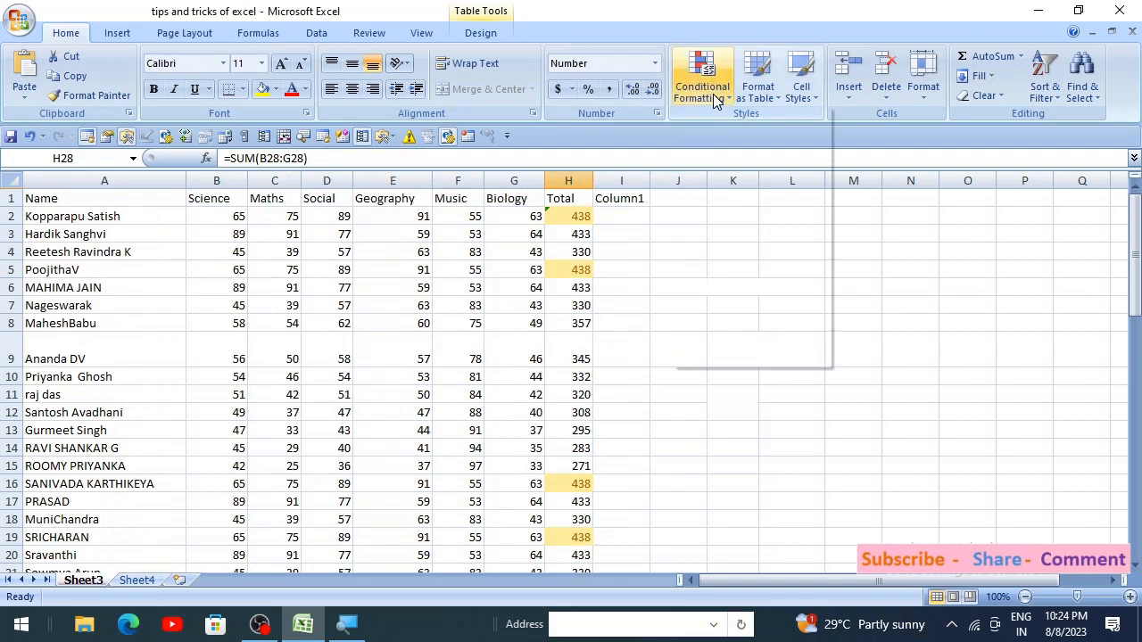
{"action": "mouse_move", "coordinate": [723, 131]}
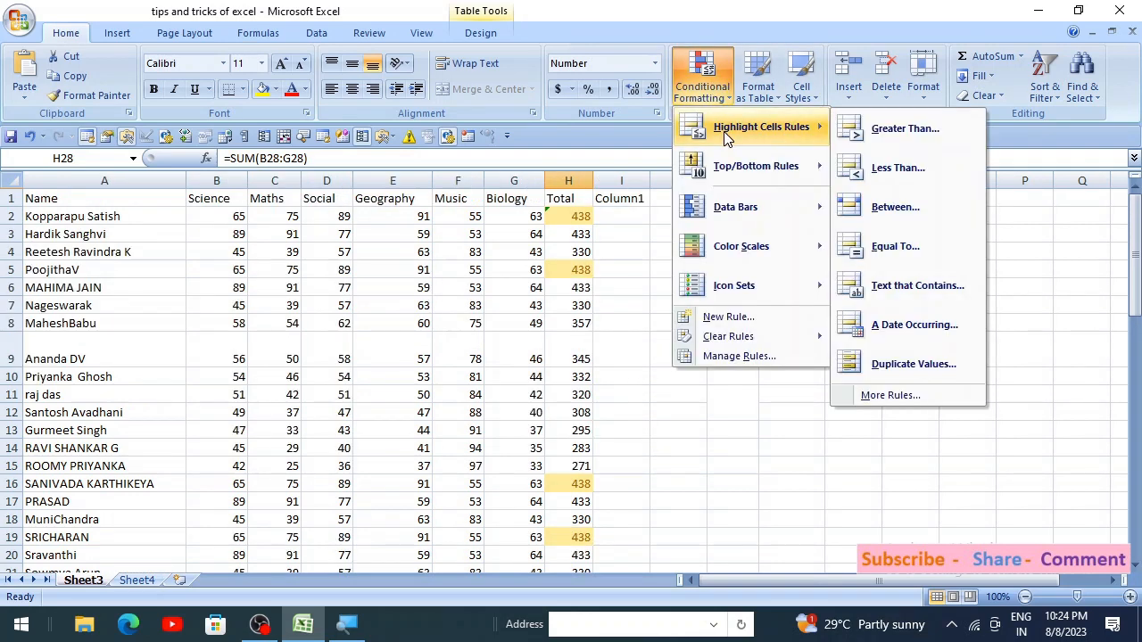
{"action": "left_click", "coordinate": [916, 171]}
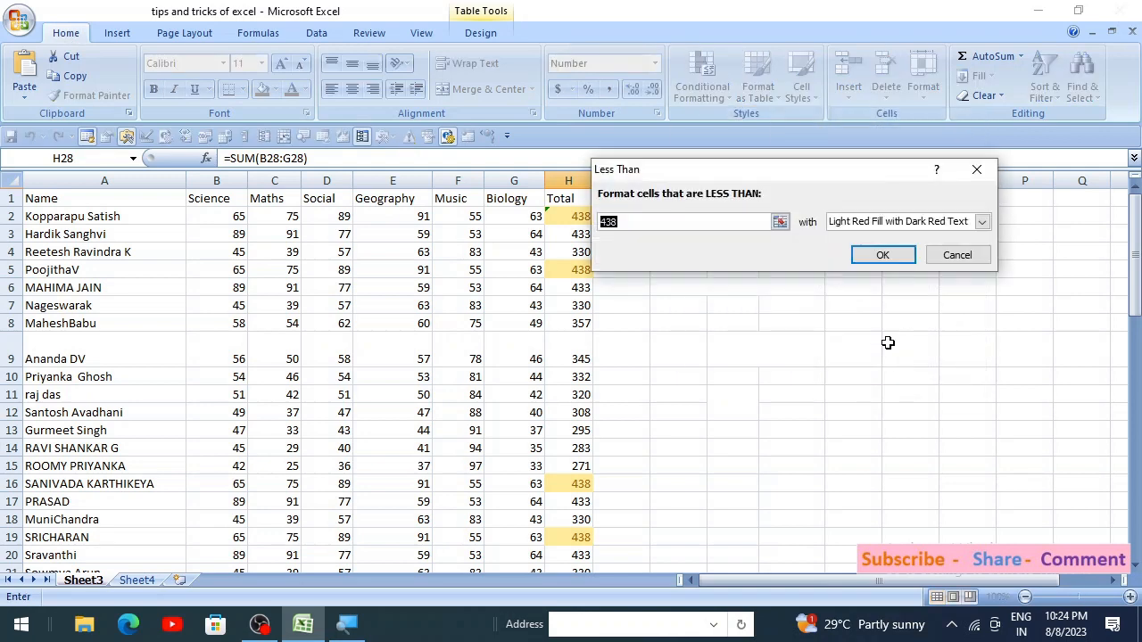
{"action": "left_click", "coordinate": [951, 255]}
Step: Select all values in the Total column from H2 and start a Less Than highlight rule with 272 as the threshold
{"action": "left_click", "coordinate": [570, 216]}
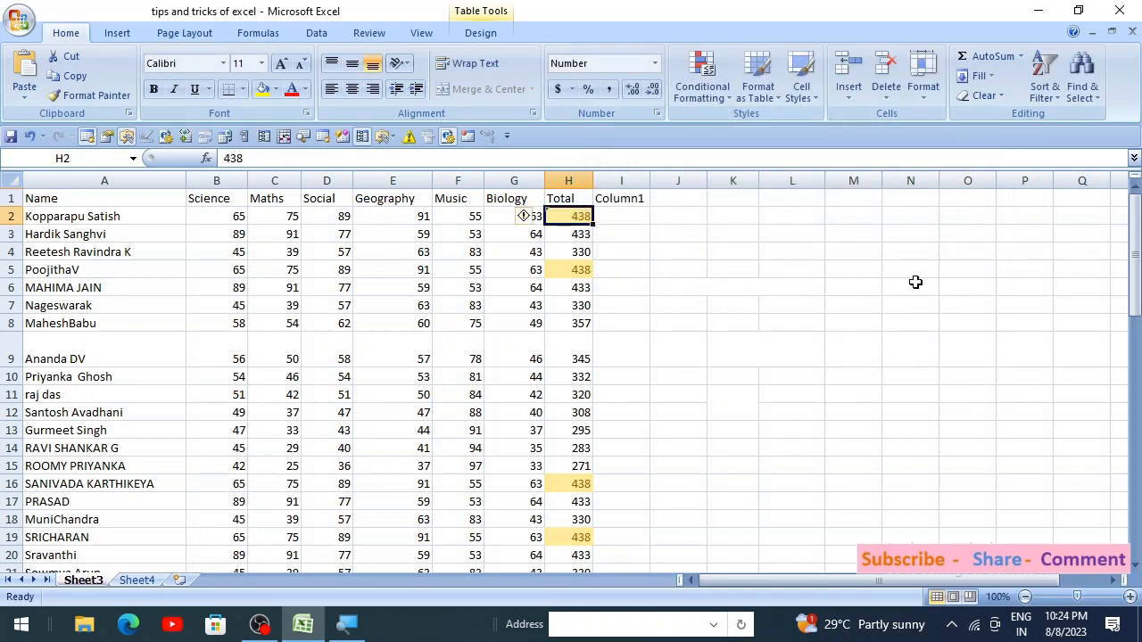
{"action": "key", "text": "ctrl+shift+Down"}
{"action": "scroll", "coordinate": [889, 311], "scroll_direction": "up", "scroll_amount": 12}
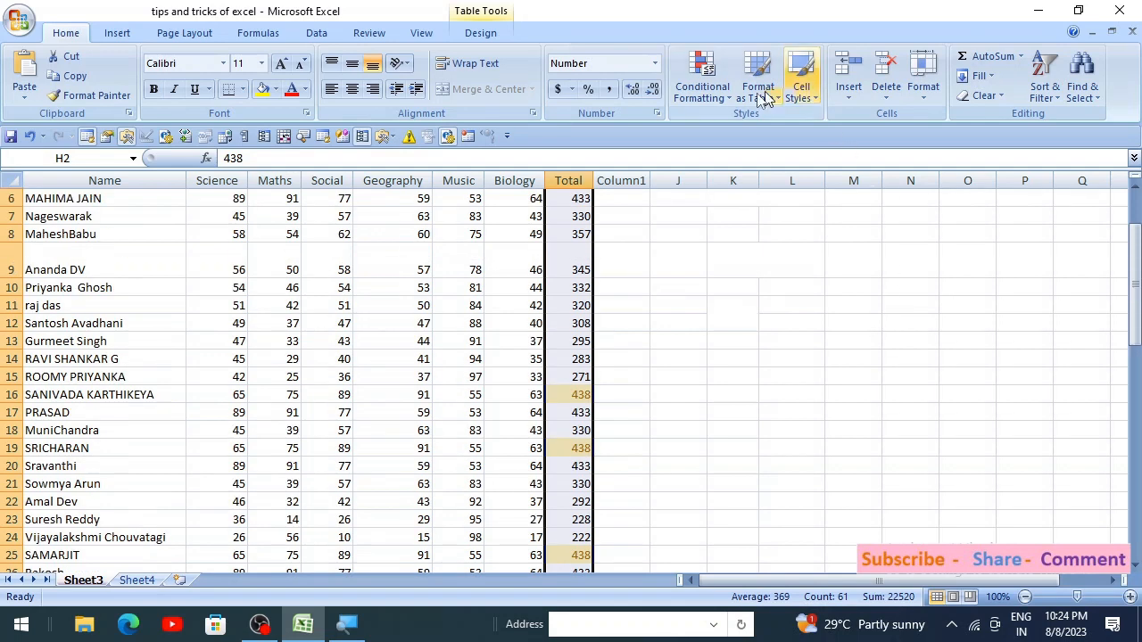
{"action": "scroll", "coordinate": [710, 265], "scroll_direction": "up", "scroll_amount": 2}
{"action": "left_click", "coordinate": [713, 97]}
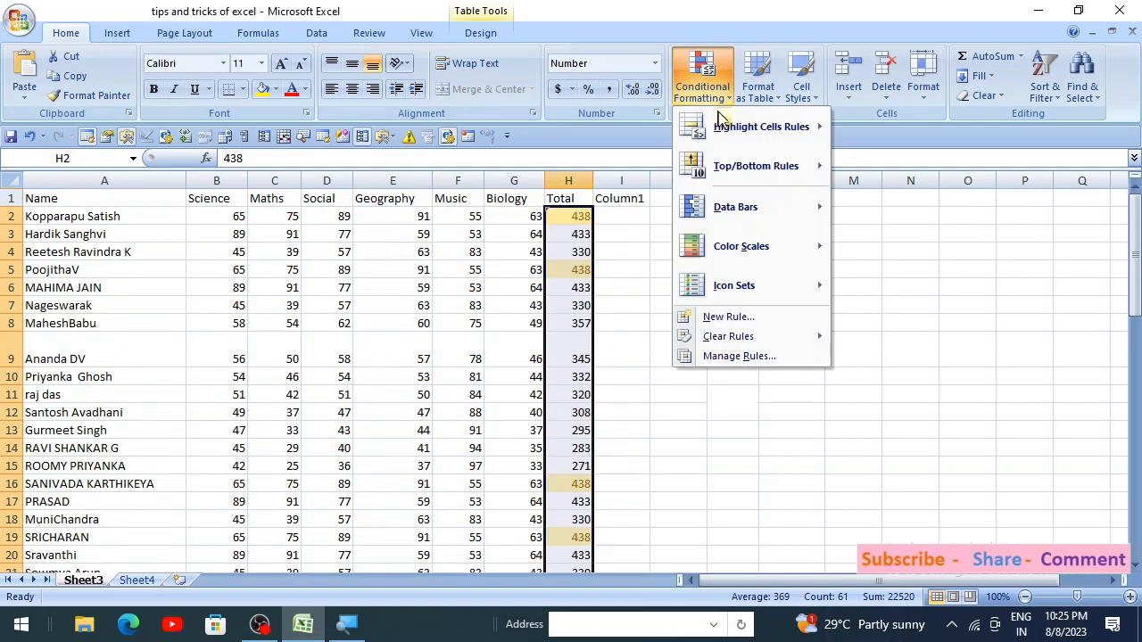
{"action": "mouse_move", "coordinate": [726, 129]}
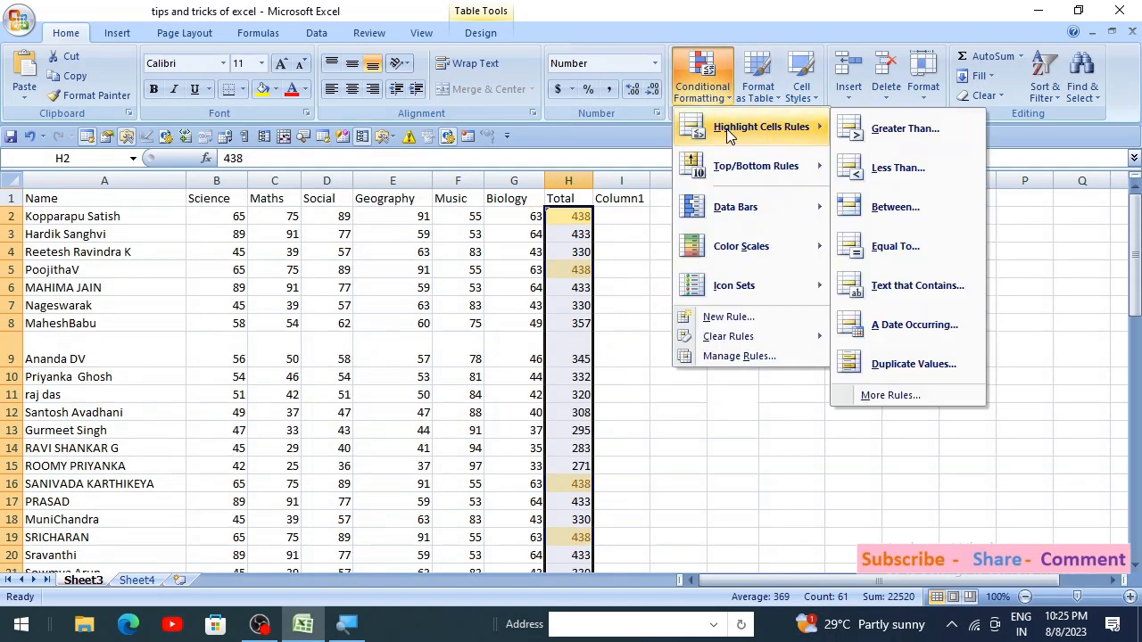
{"action": "left_click", "coordinate": [897, 168]}
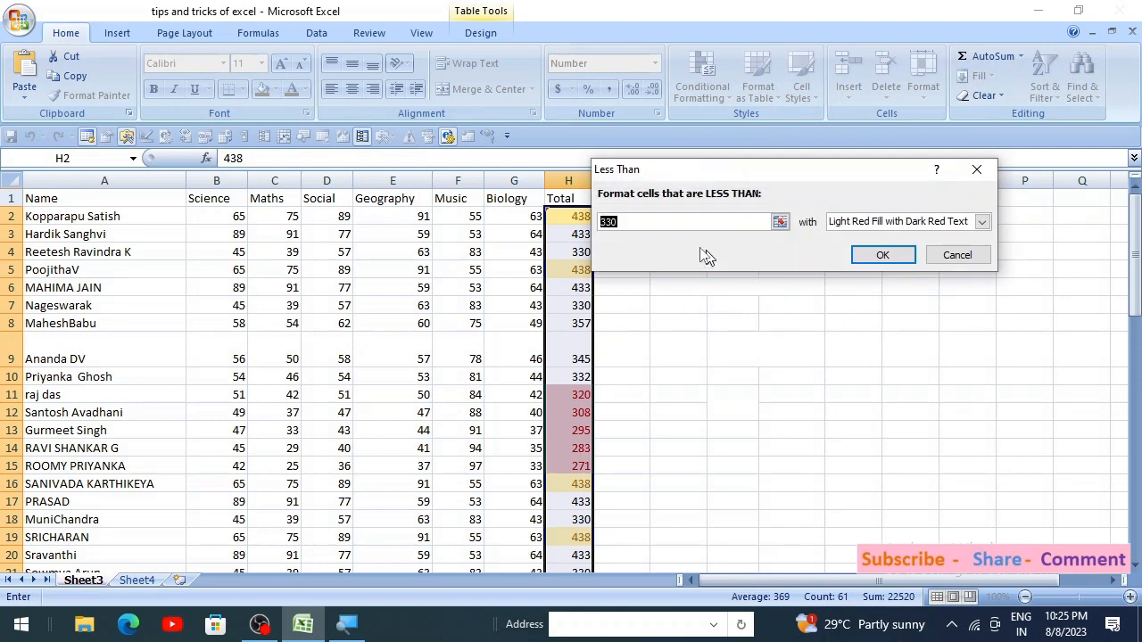
{"action": "type", "text": "2"}
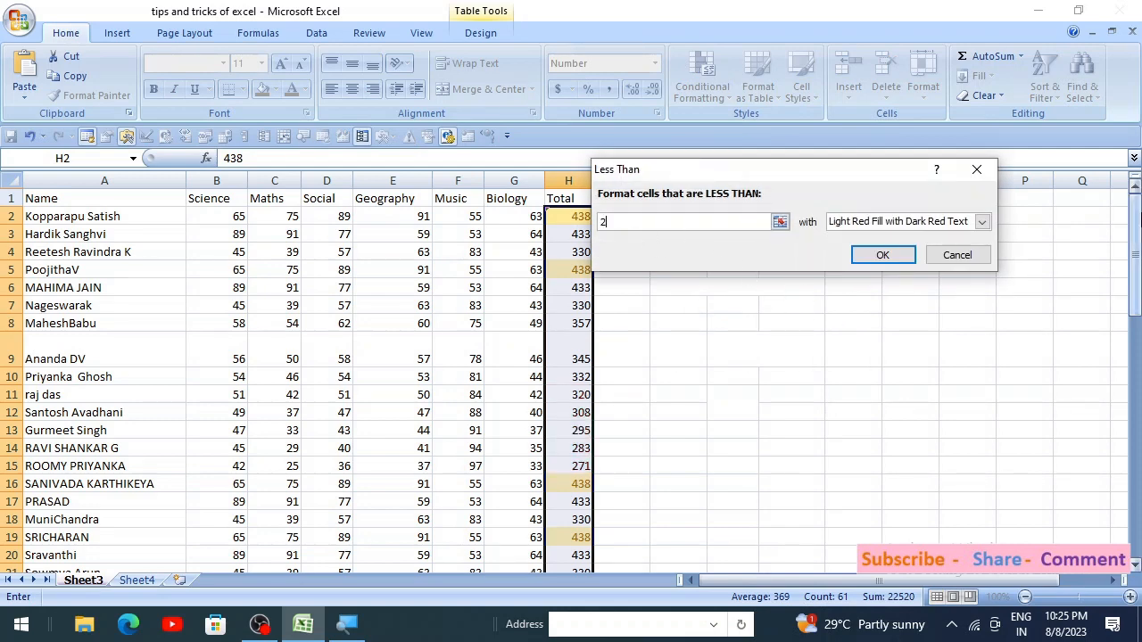
{"action": "type", "text": "72"}
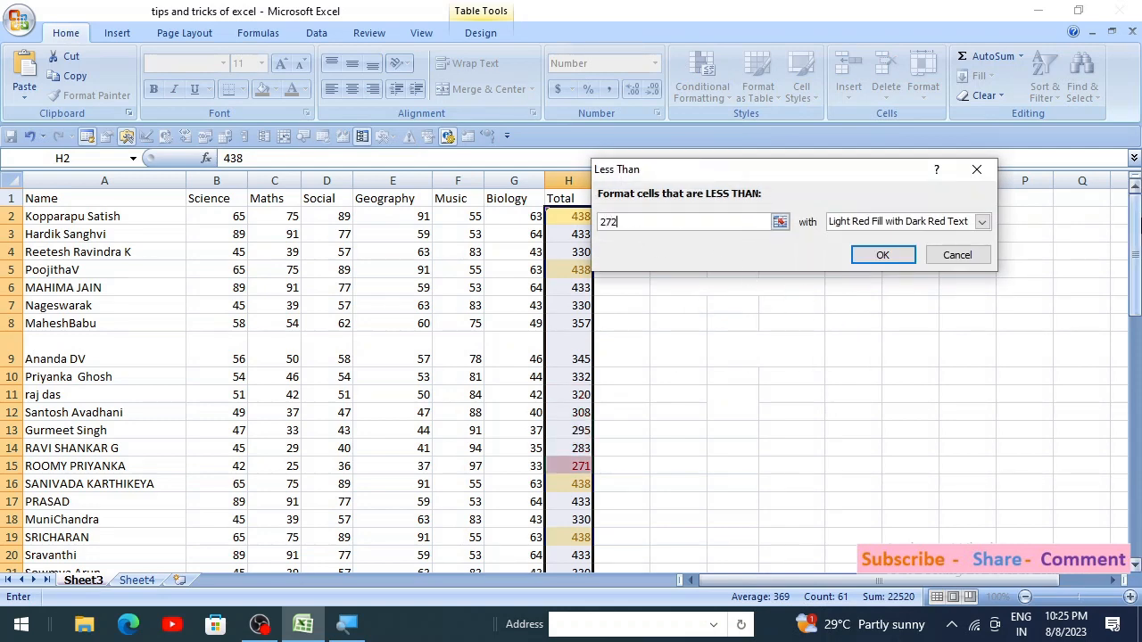
Step: Set the Less Than rule's format to Green Fill with Dark Green Text, apply it and check the highlighted totals
{"action": "left_click", "coordinate": [982, 221]}
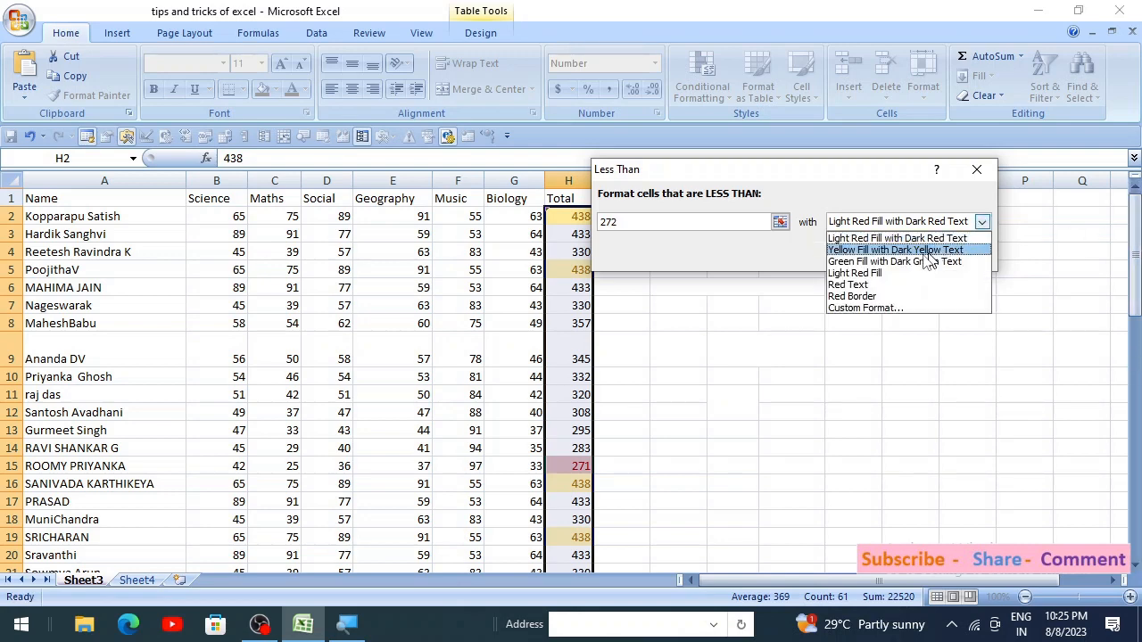
{"action": "left_click", "coordinate": [890, 284]}
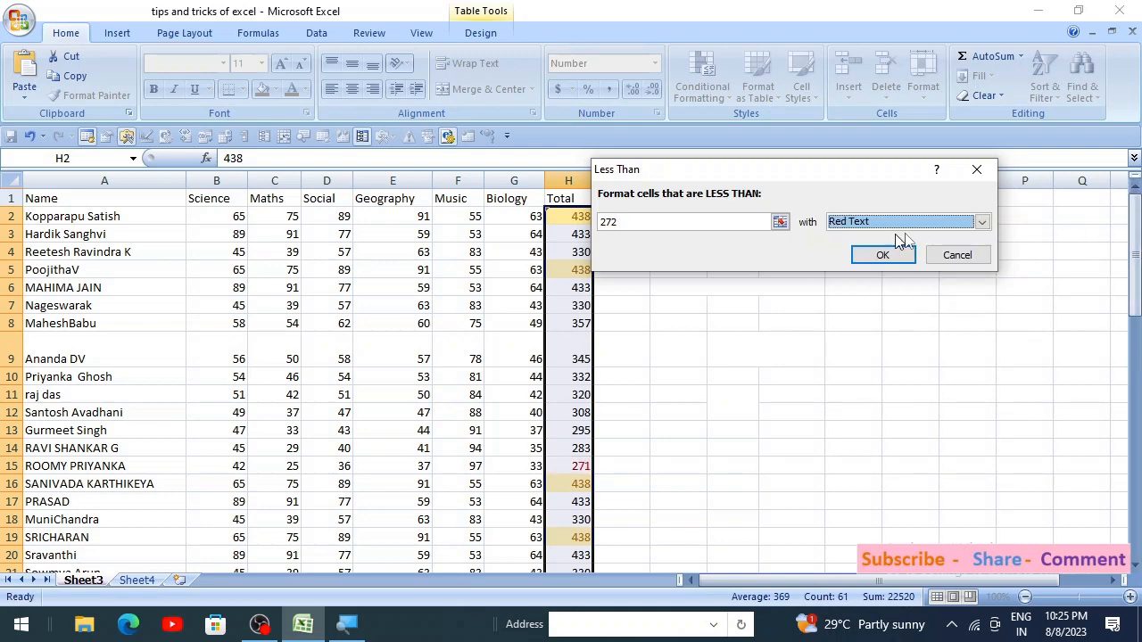
{"action": "left_click", "coordinate": [981, 222]}
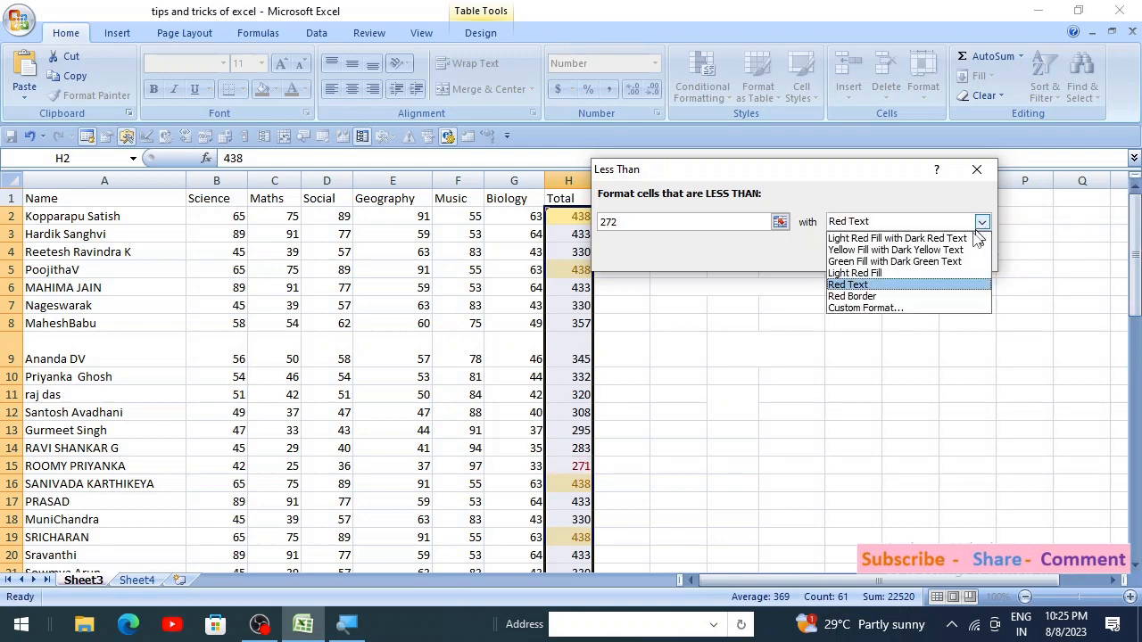
{"action": "left_click", "coordinate": [938, 262]}
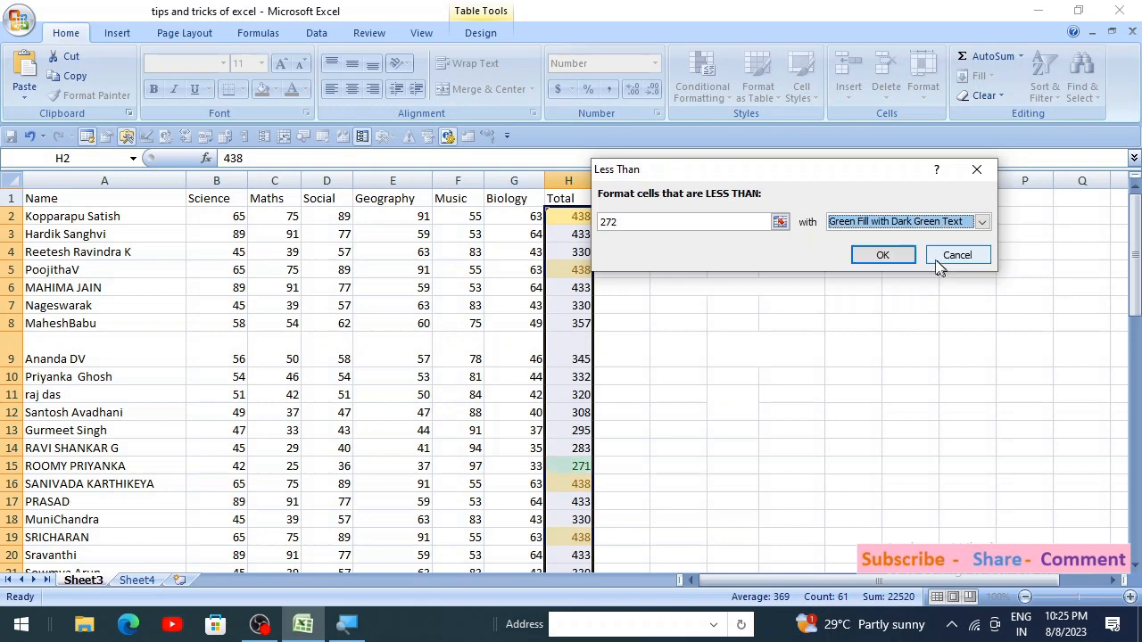
{"action": "left_click", "coordinate": [883, 255]}
{"action": "left_click", "coordinate": [687, 376]}
{"action": "left_click", "coordinate": [578, 466]}
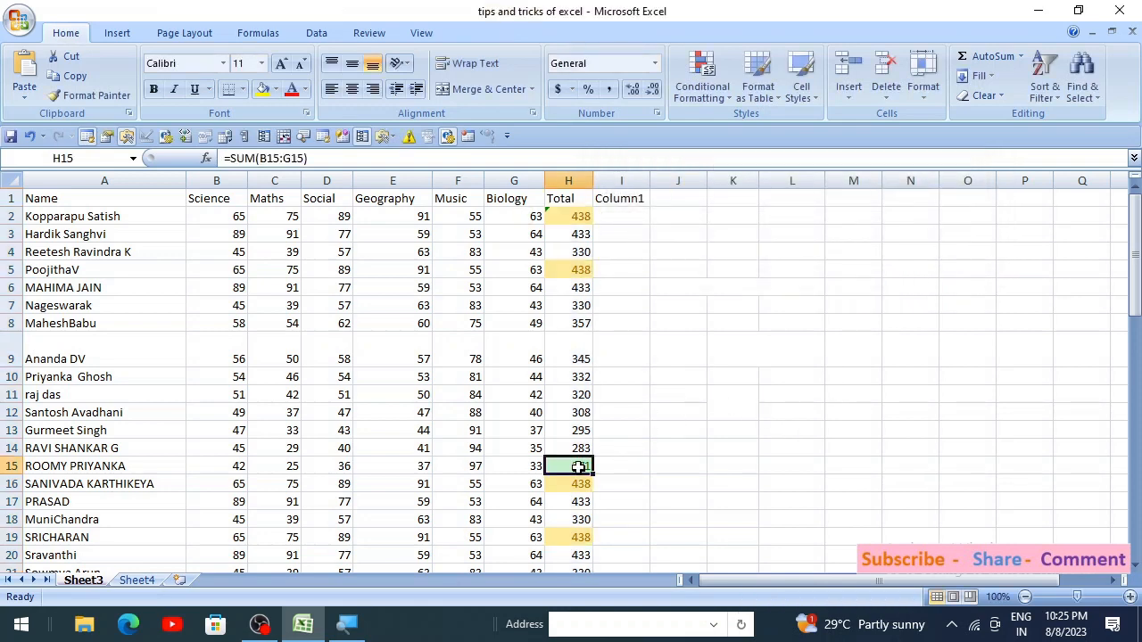
{"action": "scroll", "coordinate": [702, 458], "scroll_direction": "down", "scroll_amount": 3}
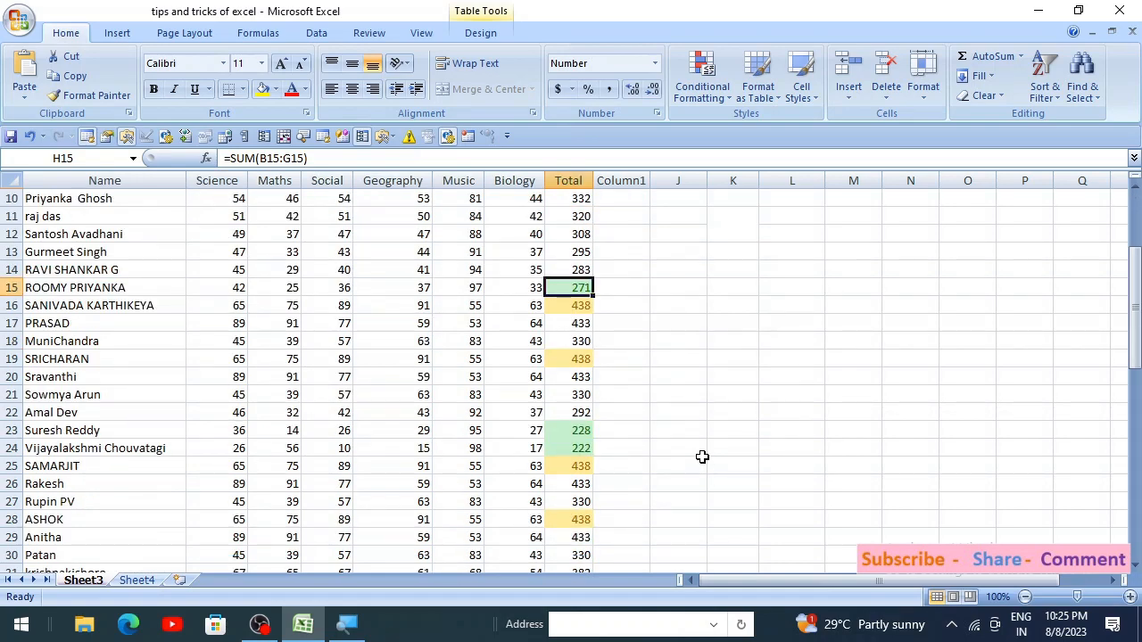
{"action": "scroll", "coordinate": [702, 457], "scroll_direction": "down", "scroll_amount": 4}
{"action": "scroll", "coordinate": [702, 457], "scroll_direction": "up", "scroll_amount": 3}
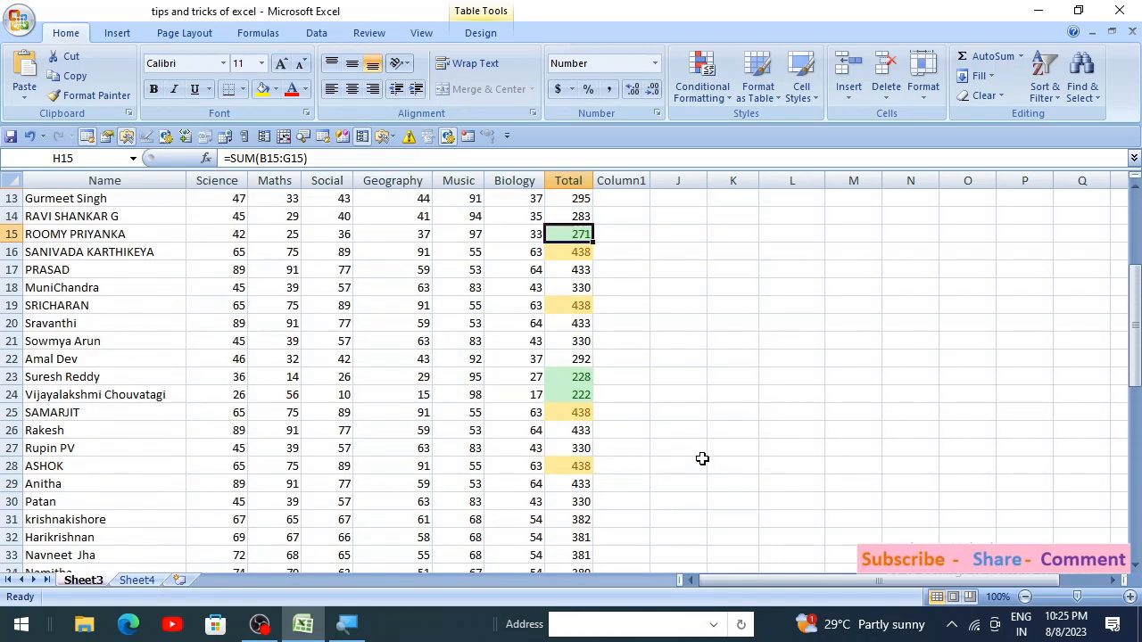
Step: Examine the green-highlighted totals in rows 23 and 24 and the rest of the Total column
{"action": "left_click", "coordinate": [580, 377]}
{"action": "left_click", "coordinate": [584, 394]}
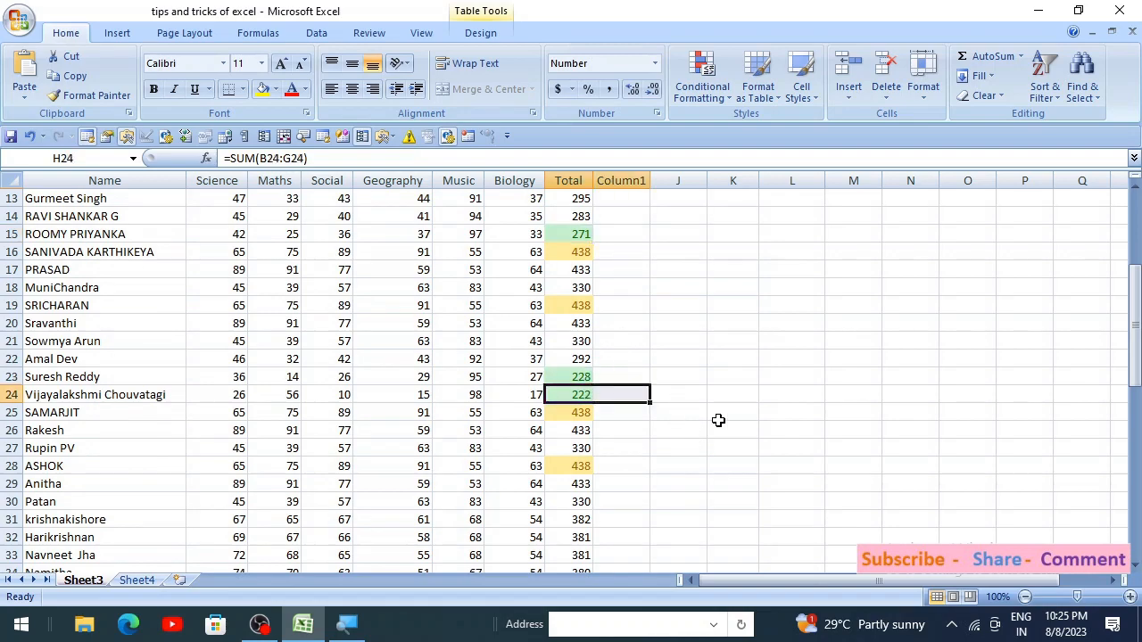
{"action": "scroll", "coordinate": [719, 421], "scroll_direction": "down", "scroll_amount": 7}
{"action": "scroll", "coordinate": [718, 421], "scroll_direction": "up", "scroll_amount": 11}
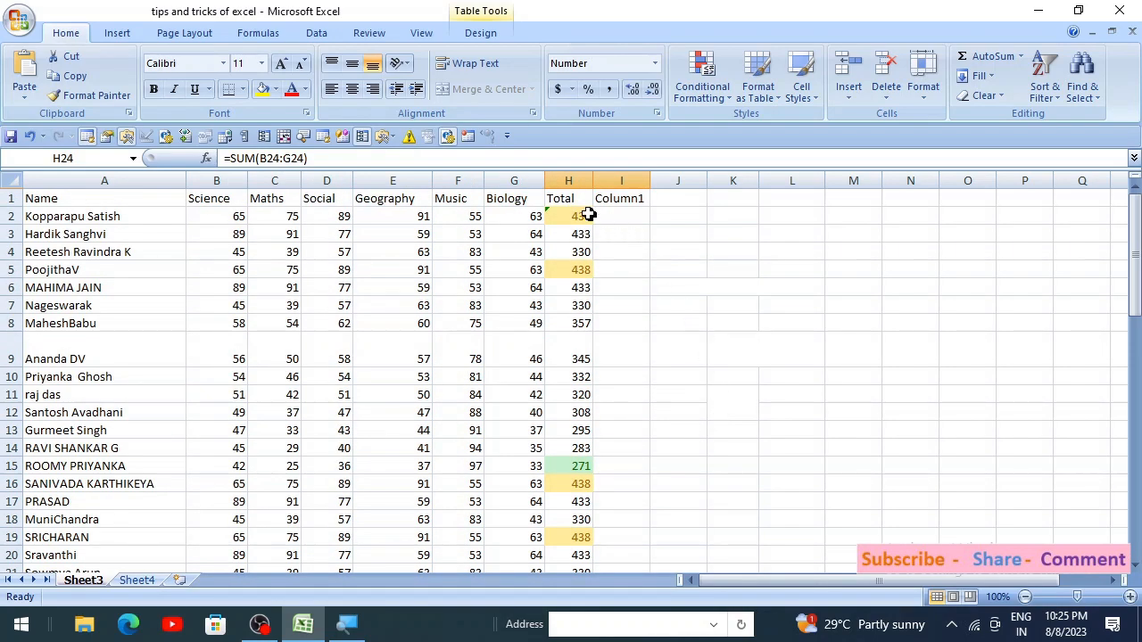
{"action": "left_click", "coordinate": [584, 215]}
{"action": "left_click", "coordinate": [702, 79]}
{"action": "mouse_move", "coordinate": [732, 128]}
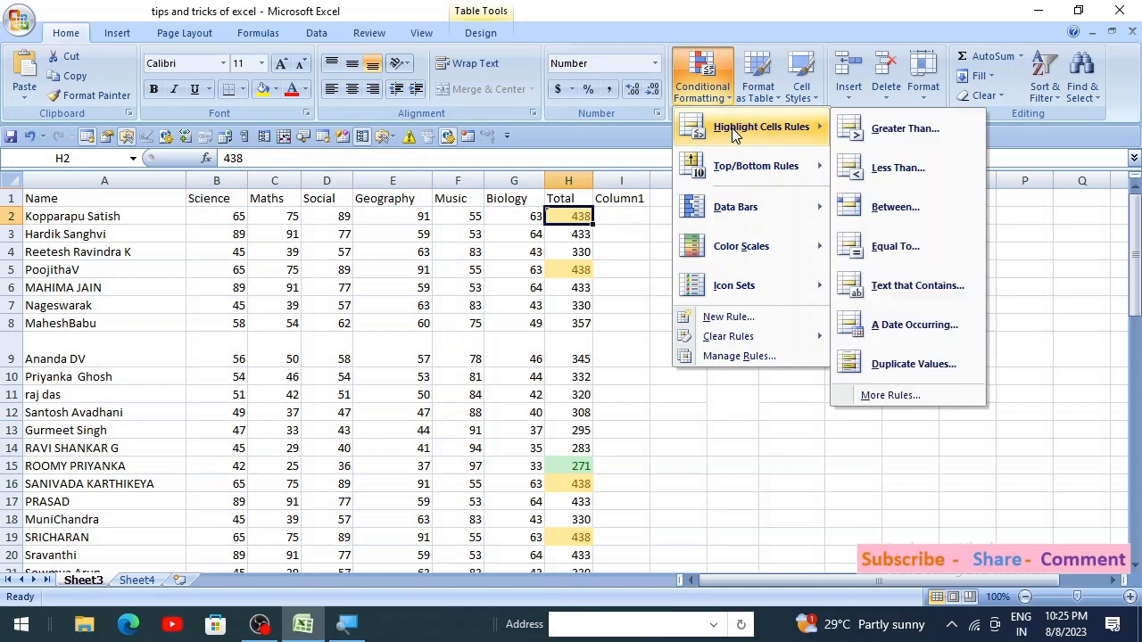
{"action": "left_click", "coordinate": [907, 248]}
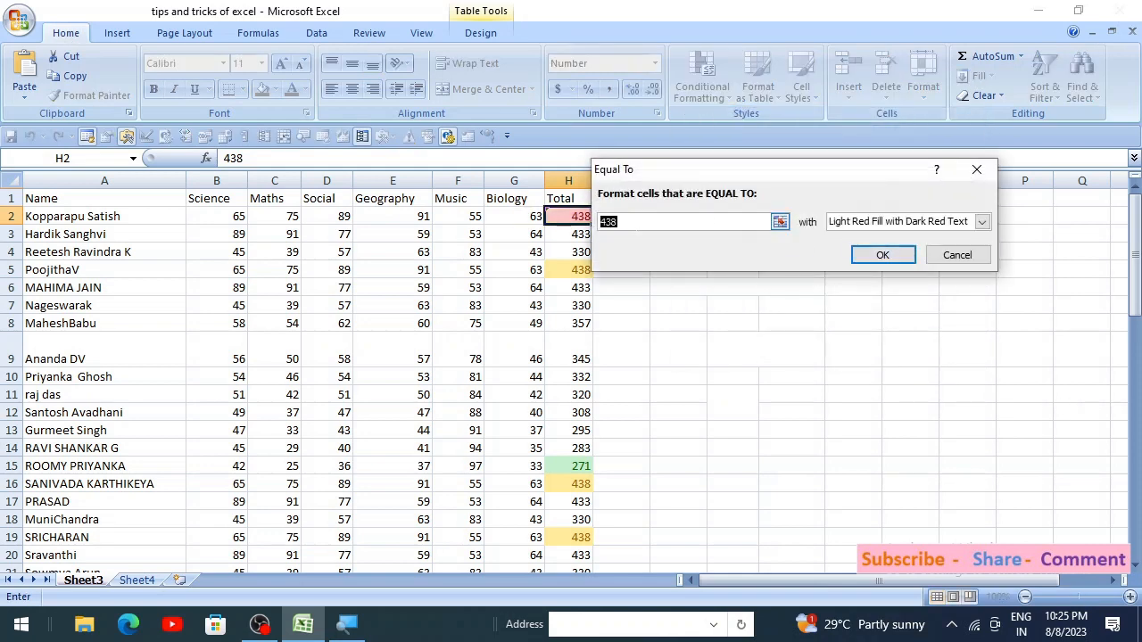
{"action": "double_click", "coordinate": [607, 222]}
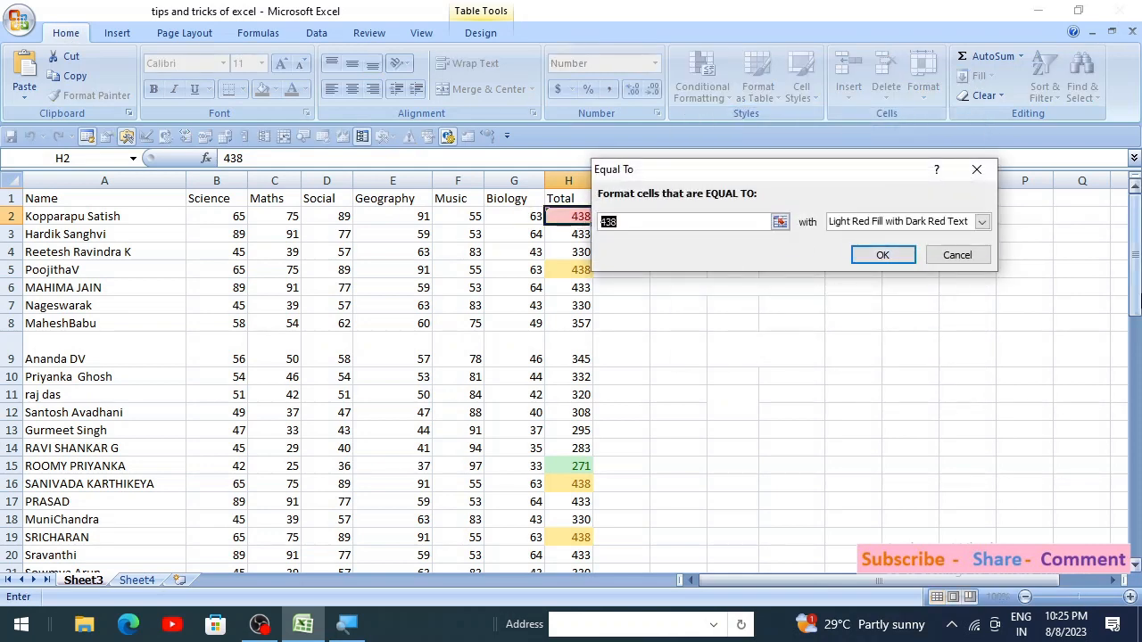
{"action": "type", "text": "295"}
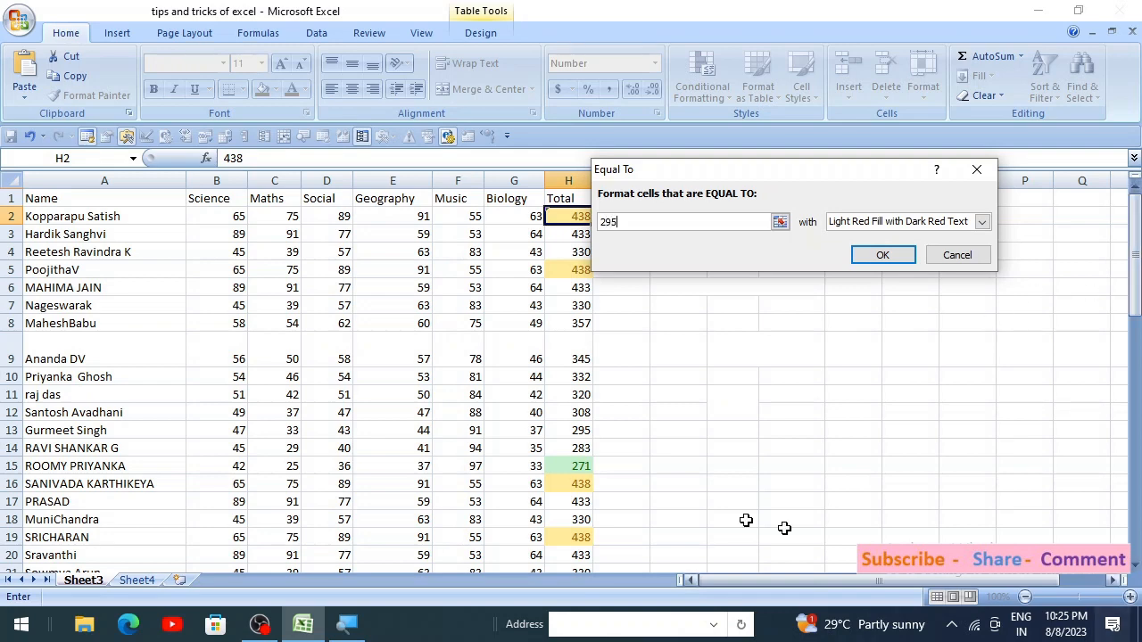
{"action": "left_click", "coordinate": [980, 224]}
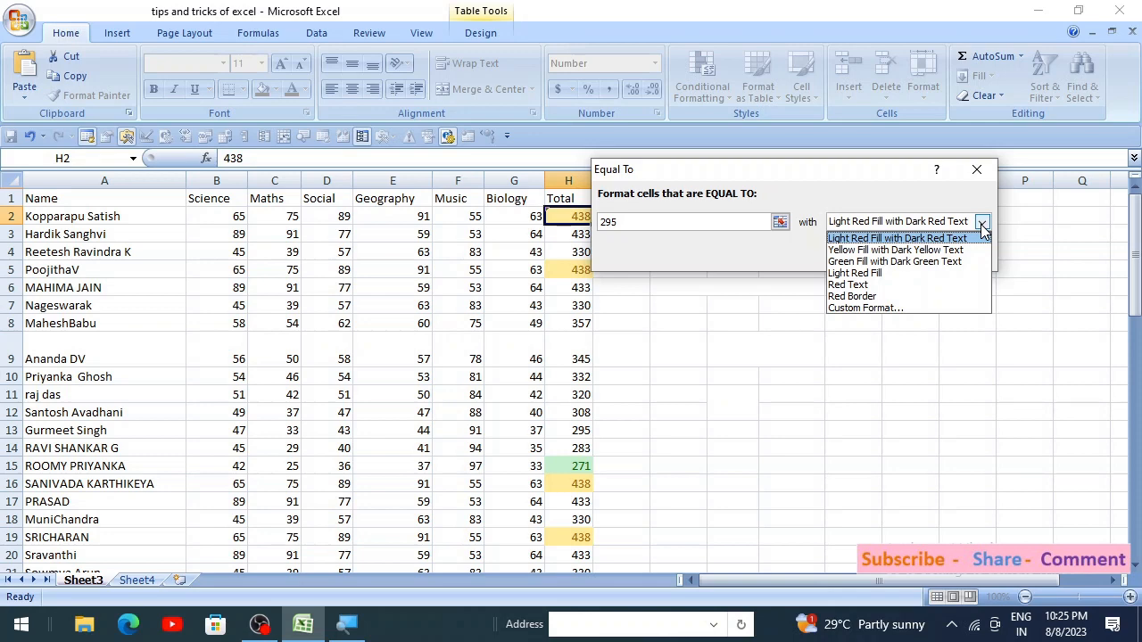
{"action": "left_click", "coordinate": [890, 309]}
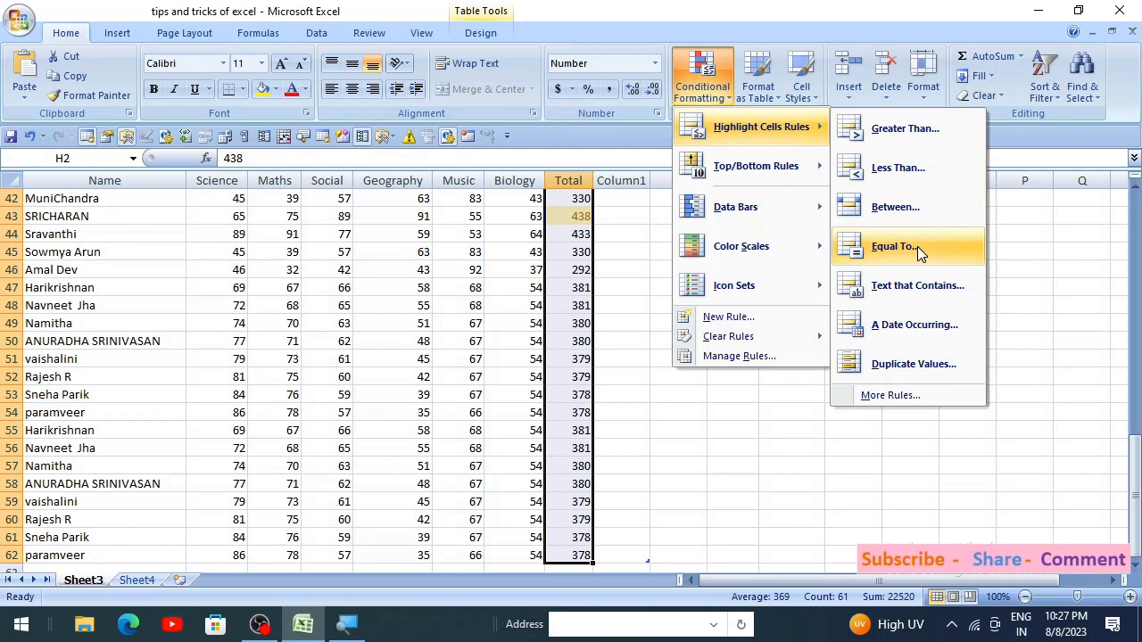
Step: Apply an Equal To highlight rule for 330 to the selected totals, using a custom format with a light blue fill
{"action": "left_click", "coordinate": [914, 246]}
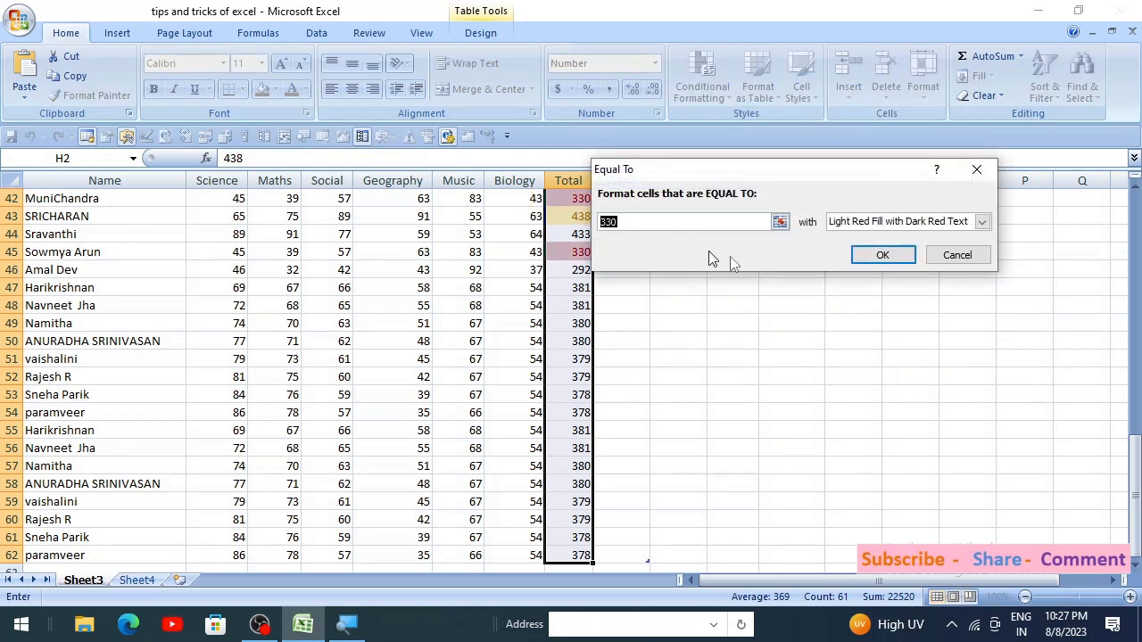
{"action": "left_click", "coordinate": [981, 221]}
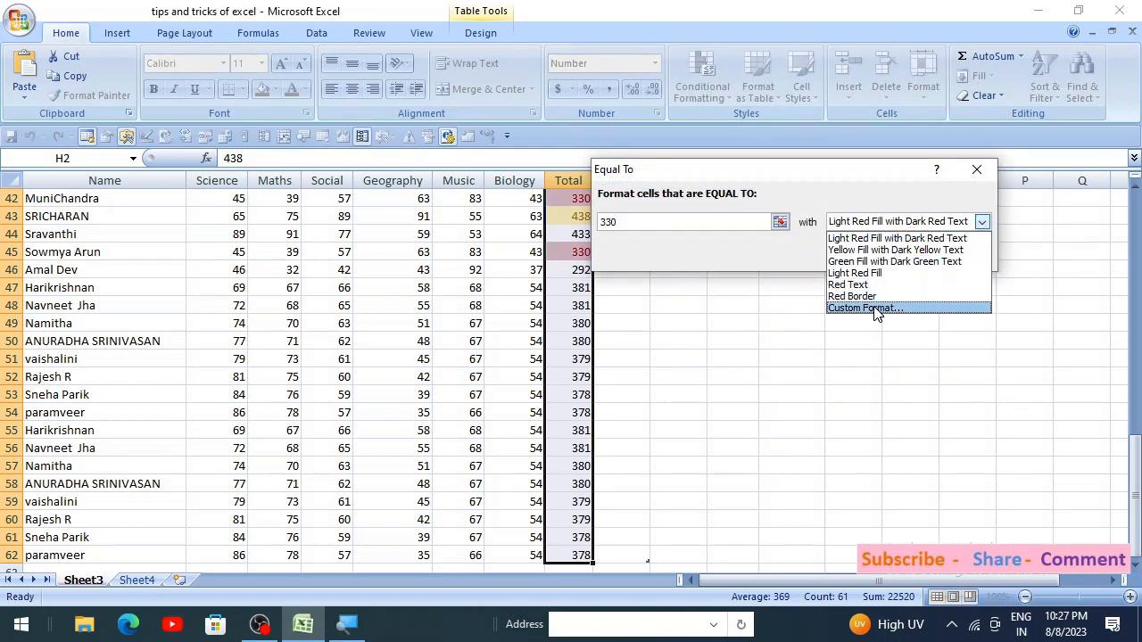
{"action": "left_click", "coordinate": [878, 309]}
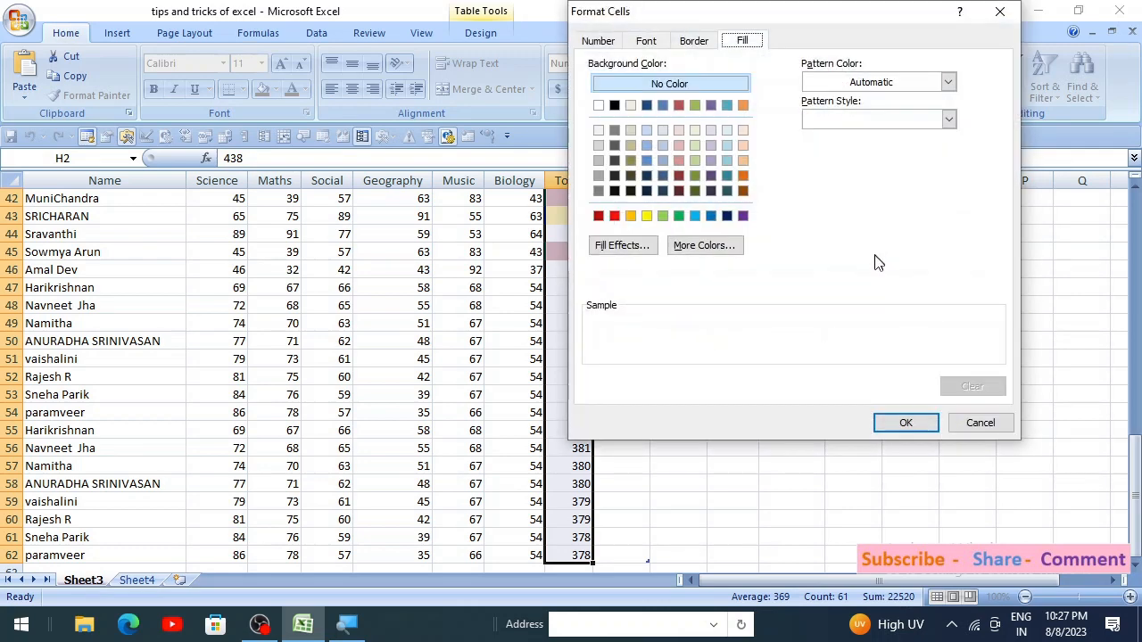
{"action": "left_click", "coordinate": [694, 217]}
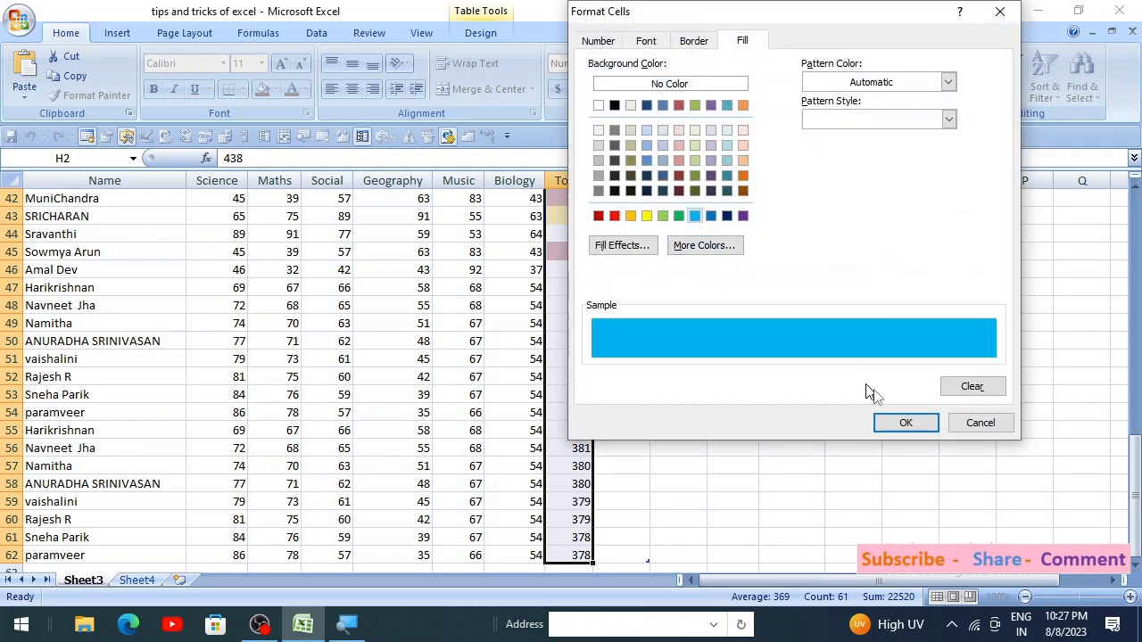
{"action": "left_click", "coordinate": [907, 425]}
{"action": "left_click", "coordinate": [880, 256]}
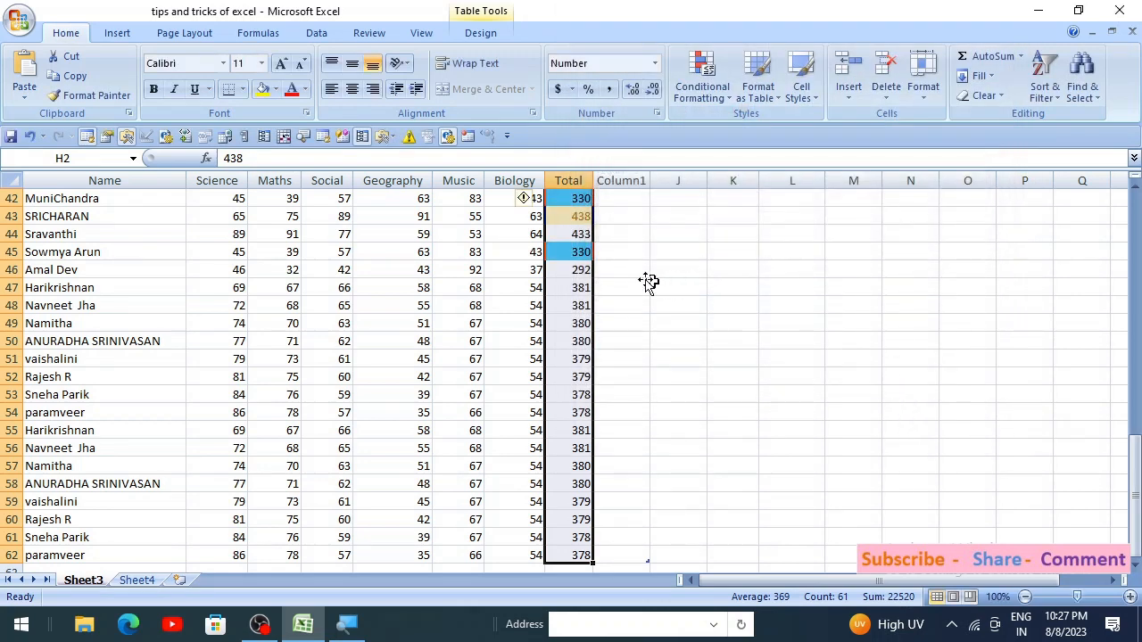
Step: Examine the blue-highlighted cells throughout the Total column from the lower rows back up to the header
{"action": "left_click", "coordinate": [581, 254]}
{"action": "scroll", "coordinate": [637, 352], "scroll_direction": "up", "scroll_amount": 4}
{"action": "scroll", "coordinate": [637, 352], "scroll_direction": "up", "scroll_amount": 1}
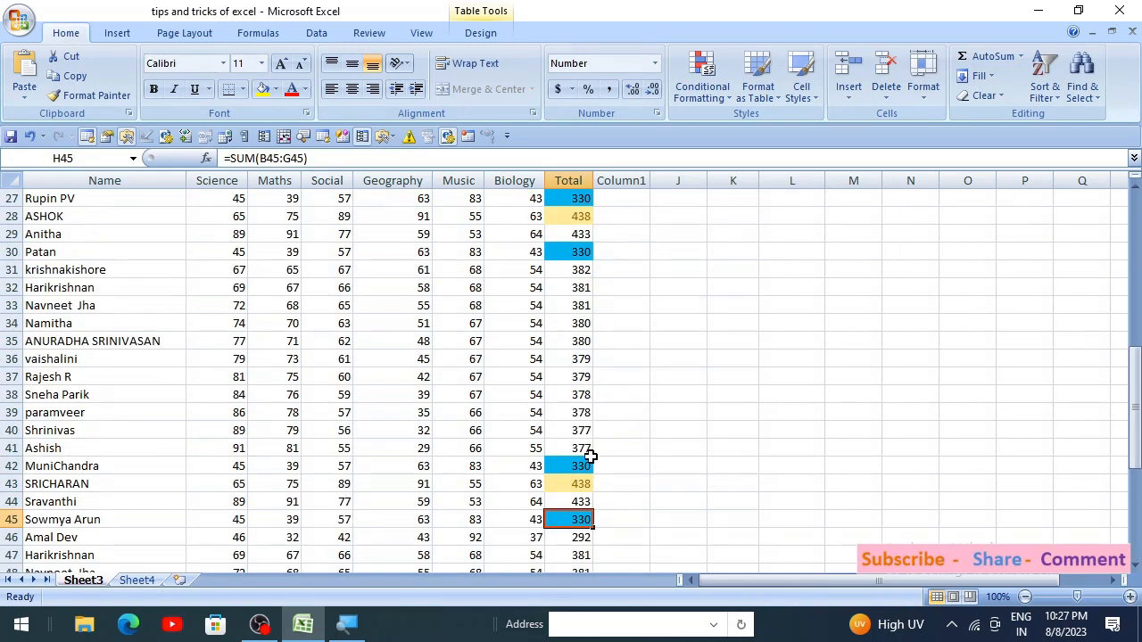
{"action": "left_click", "coordinate": [582, 466]}
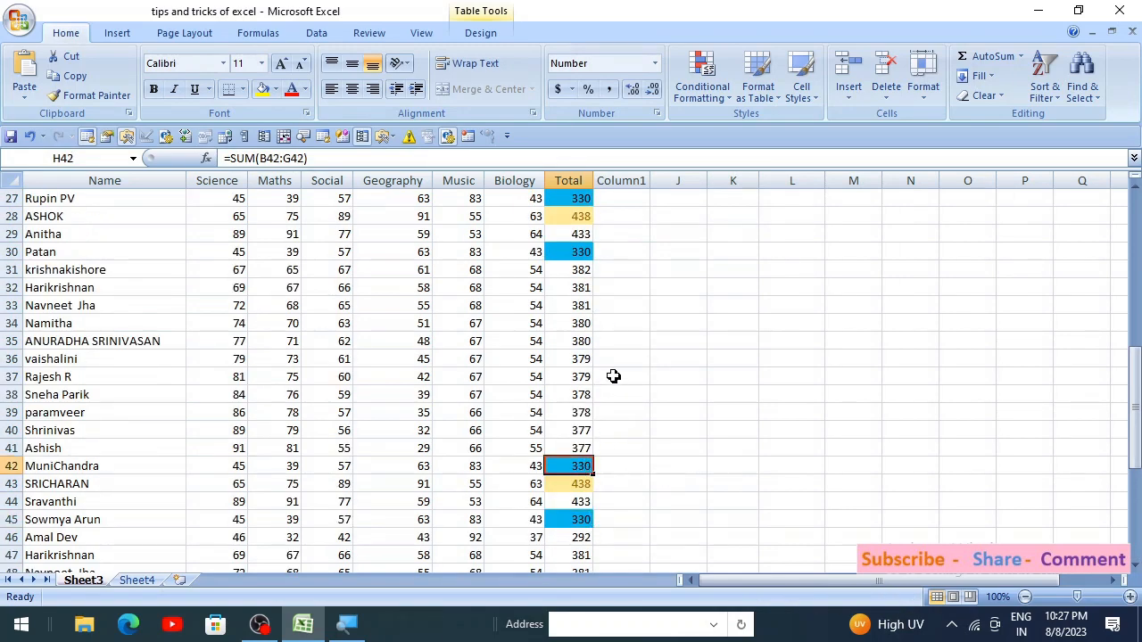
{"action": "scroll", "coordinate": [613, 376], "scroll_direction": "up", "scroll_amount": 5}
{"action": "scroll", "coordinate": [580, 299], "scroll_direction": "up", "scroll_amount": 4}
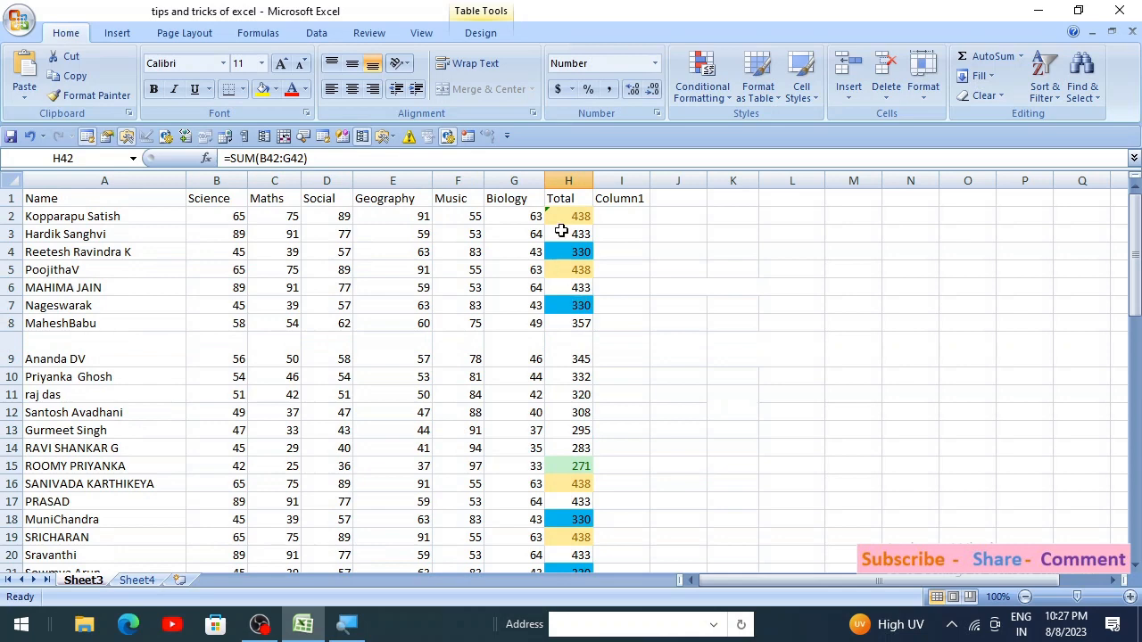
{"action": "left_click", "coordinate": [564, 218]}
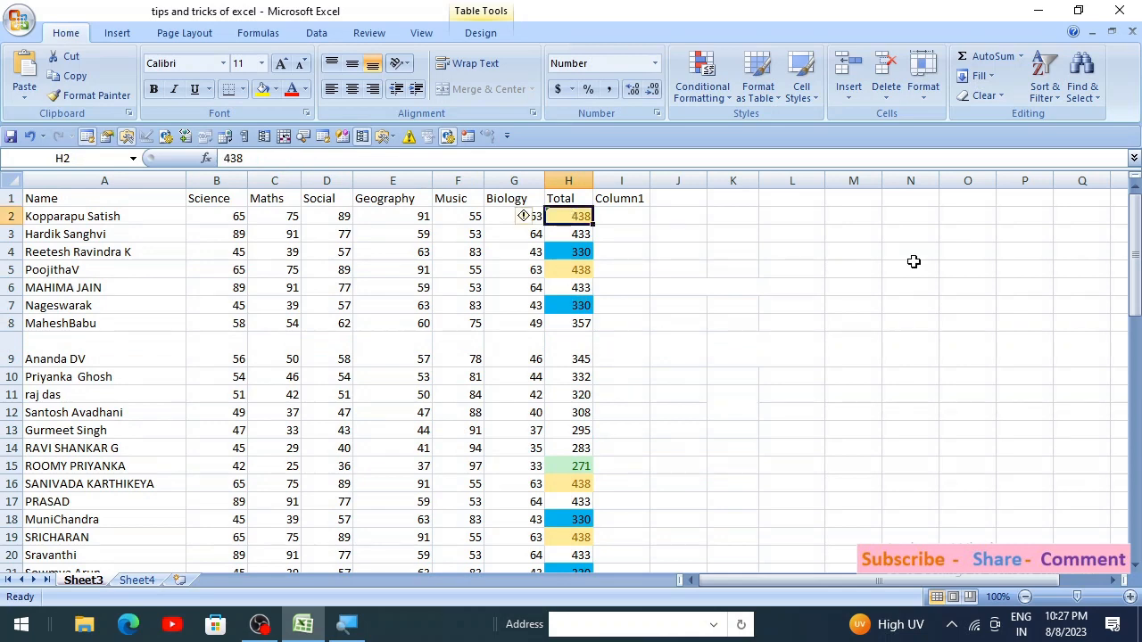
{"action": "key", "text": "ctrl+shift+Down"}
{"action": "scroll", "coordinate": [913, 262], "scroll_direction": "up", "scroll_amount": 14}
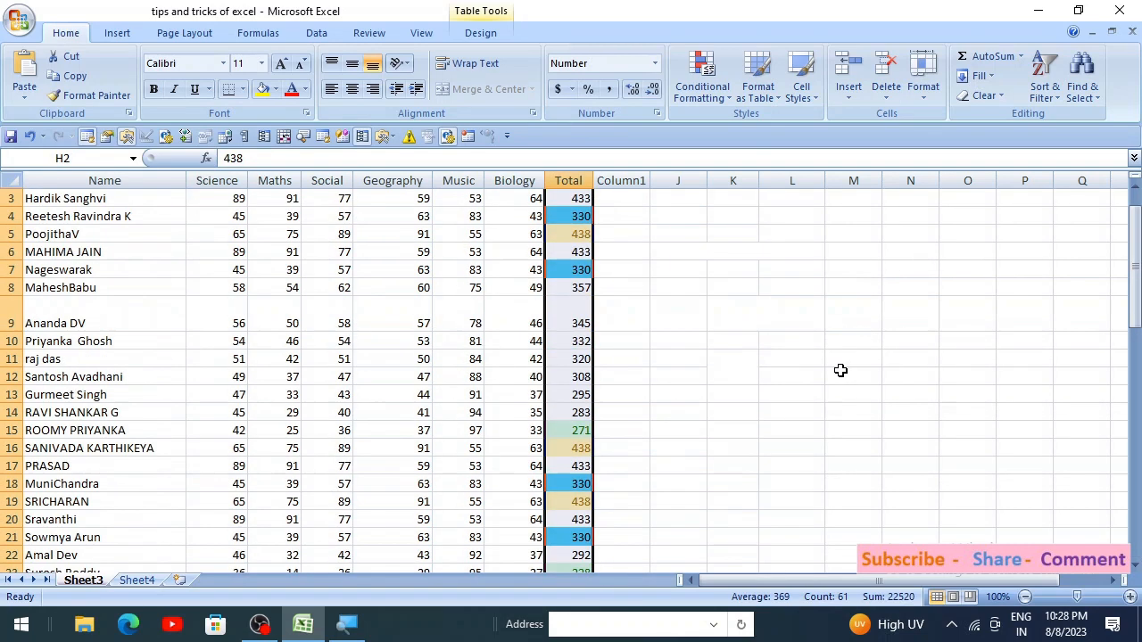
{"action": "left_click", "coordinate": [719, 299]}
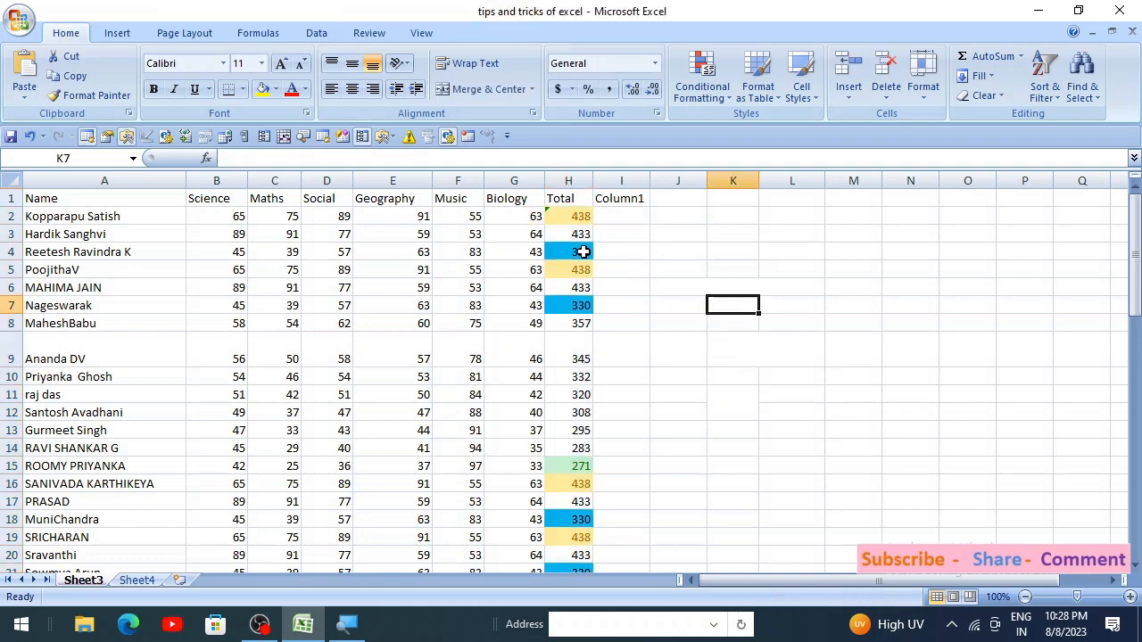
Step: Delete the totals in cells H4 and H5 to test the highlight rules on empty cells
{"action": "left_click", "coordinate": [582, 252]}
{"action": "key", "text": "Delete"}
{"action": "left_click", "coordinate": [1042, 387]}
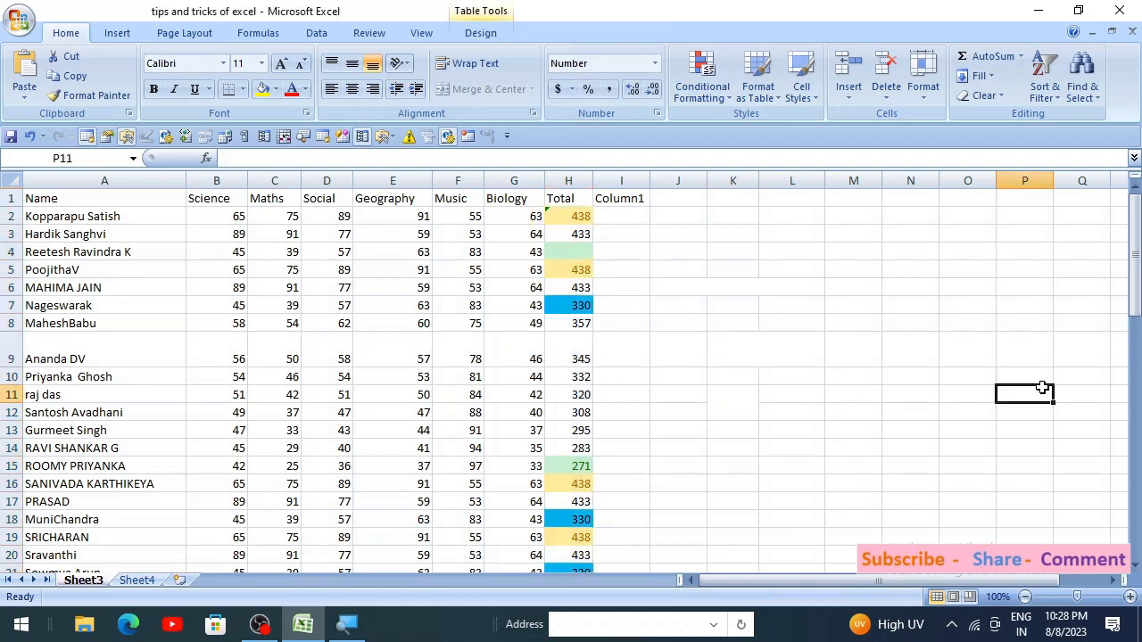
{"action": "left_click", "coordinate": [575, 274]}
{"action": "key", "text": "Delete"}
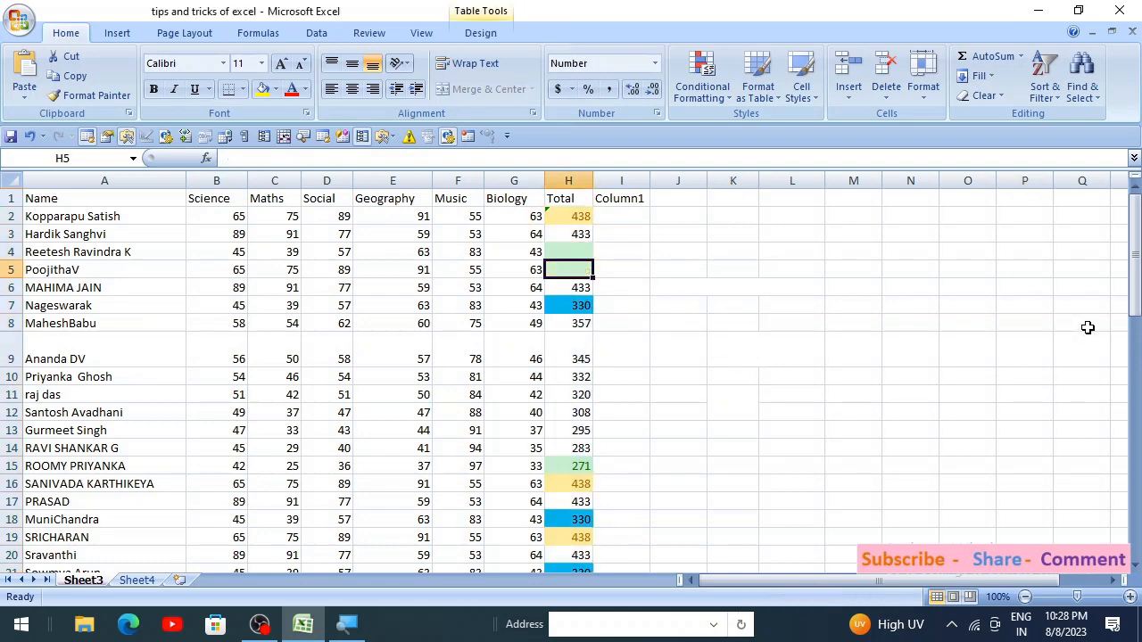
Step: Undo the deletions of the totals in H4 and H5
{"action": "left_click", "coordinate": [862, 346]}
{"action": "key", "text": "ctrl+z"}
{"action": "key", "text": "ctrl+z"}
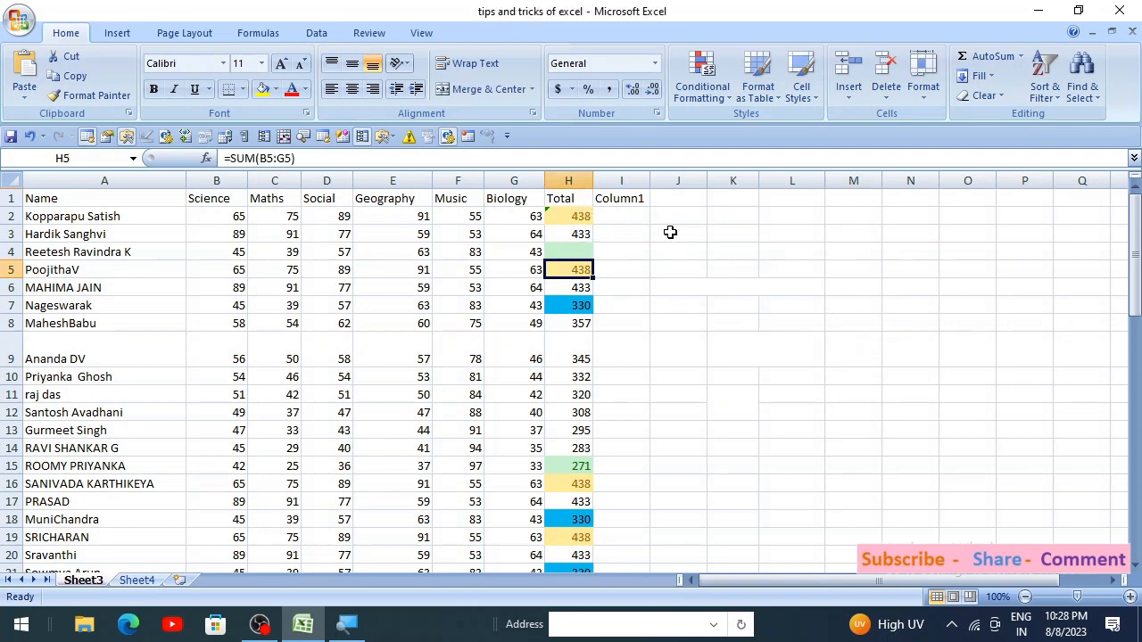
Step: Select all values in the Total column from H2 and clear the conditional formatting rules from the selected cells
{"action": "left_click", "coordinate": [582, 215]}
{"action": "key", "text": "ctrl+shift+Down"}
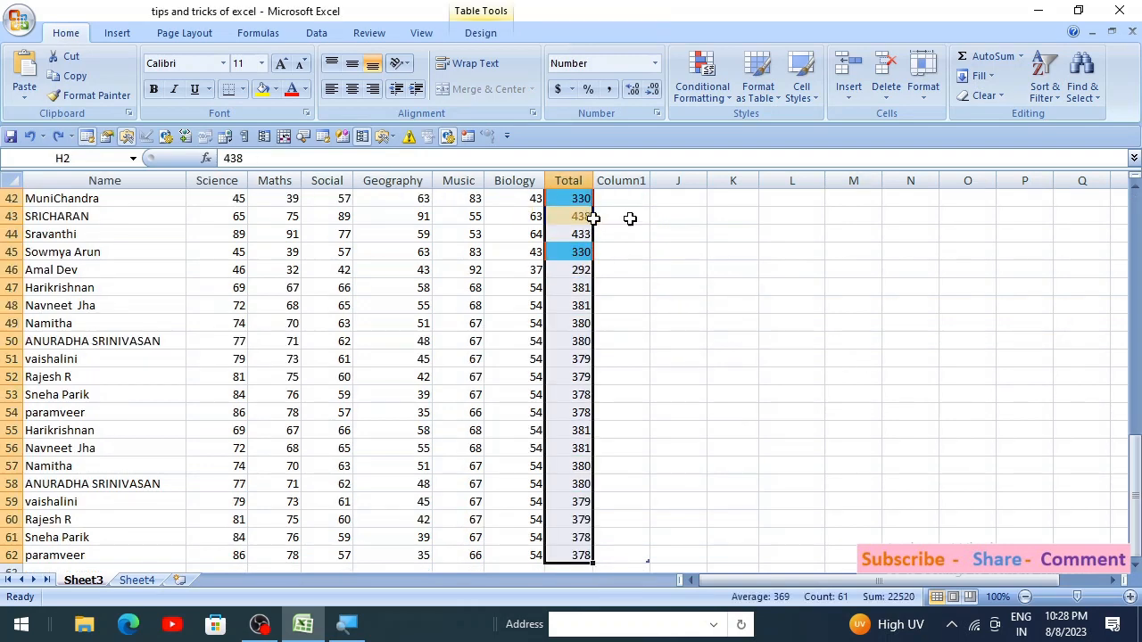
{"action": "scroll", "coordinate": [833, 413], "scroll_direction": "up", "scroll_amount": 13}
{"action": "scroll", "coordinate": [748, 216], "scroll_direction": "up", "scroll_amount": 1}
{"action": "left_click", "coordinate": [702, 79]}
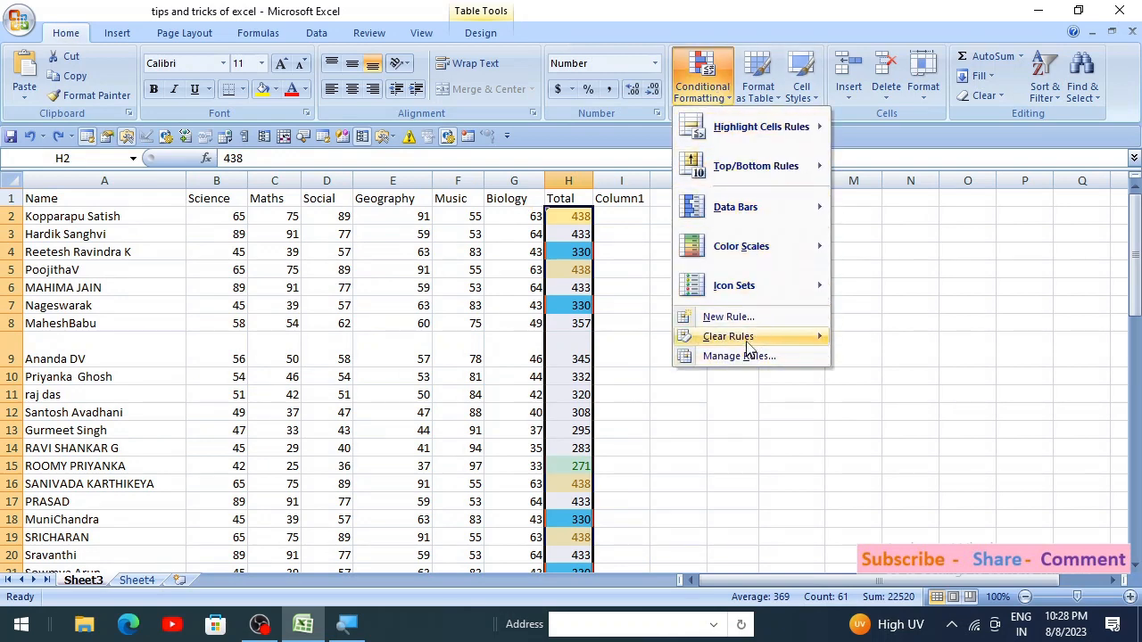
{"action": "mouse_move", "coordinate": [751, 338]}
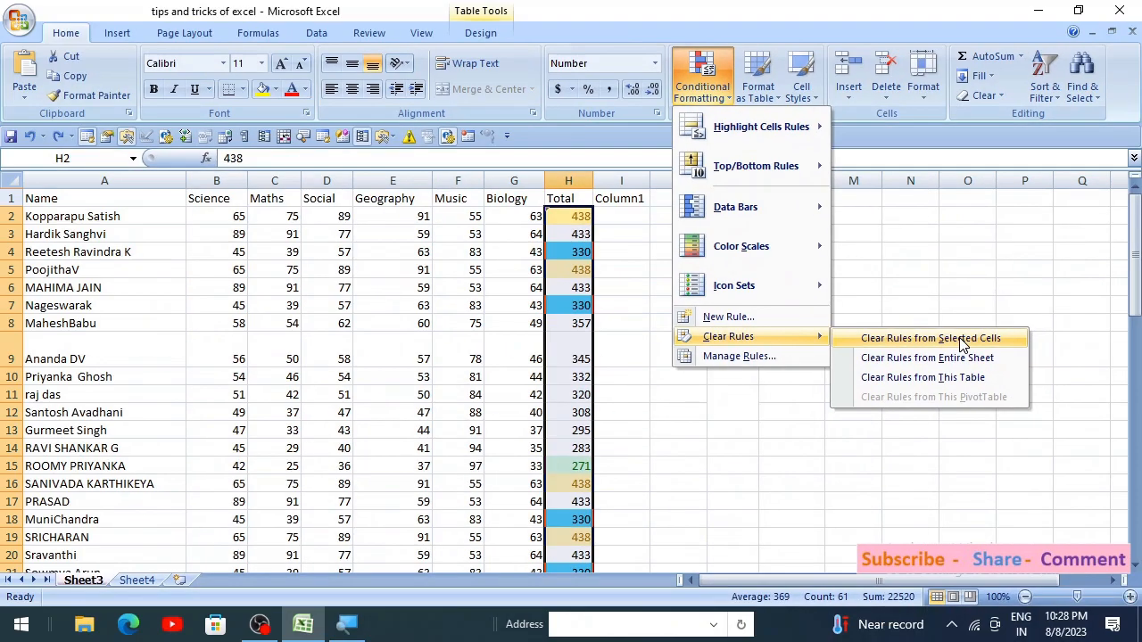
{"action": "left_click", "coordinate": [968, 353]}
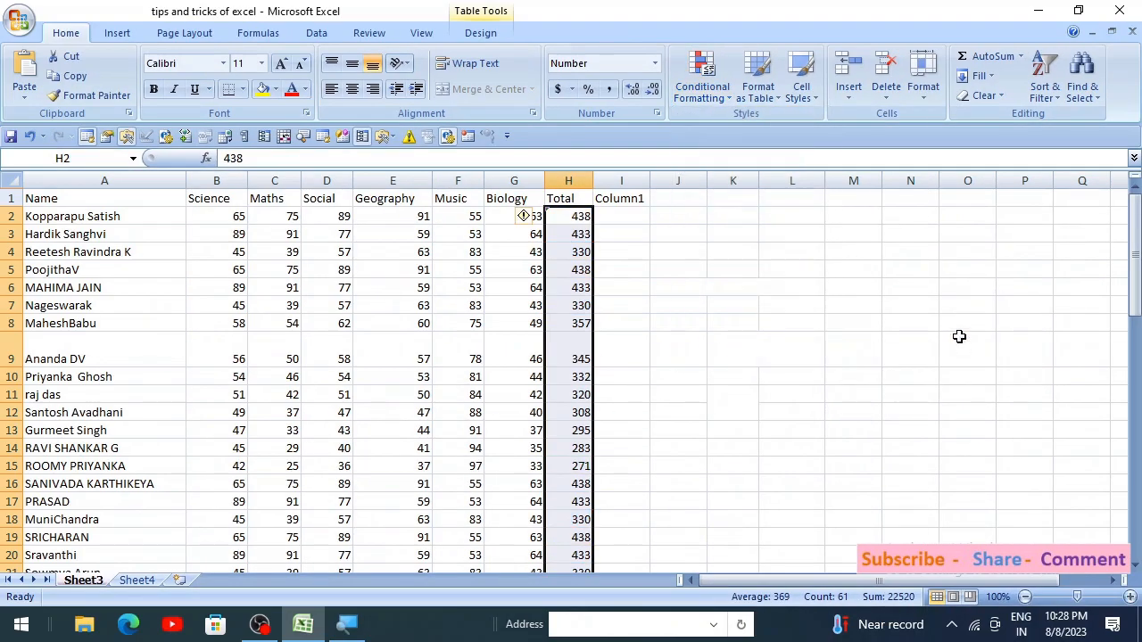
{"action": "left_click", "coordinate": [703, 308]}
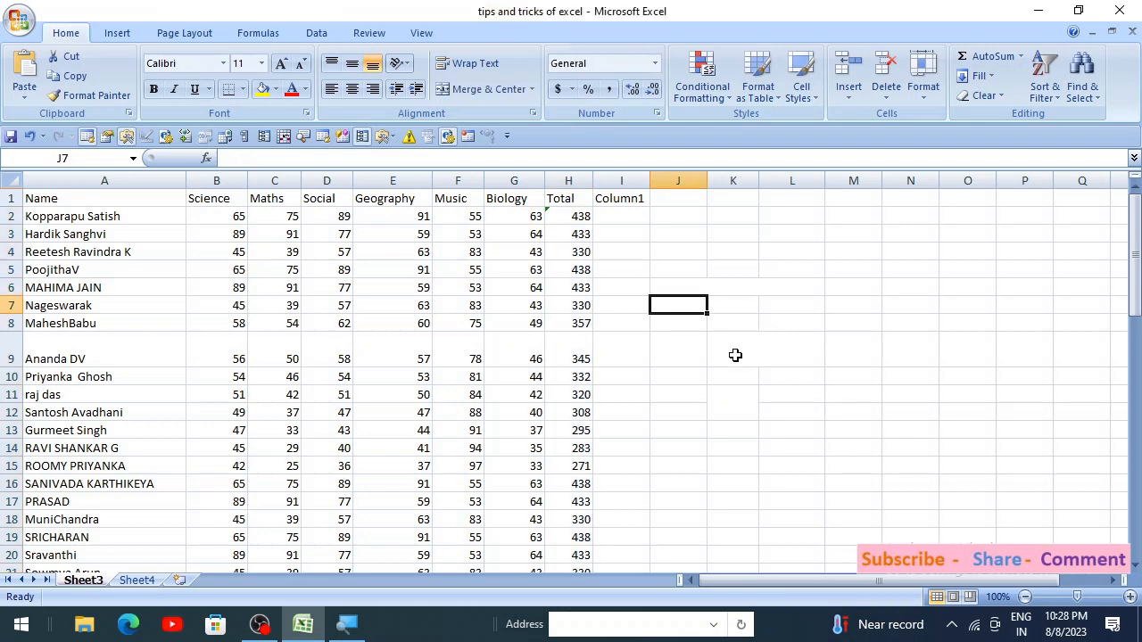
{"action": "left_click", "coordinate": [703, 102]}
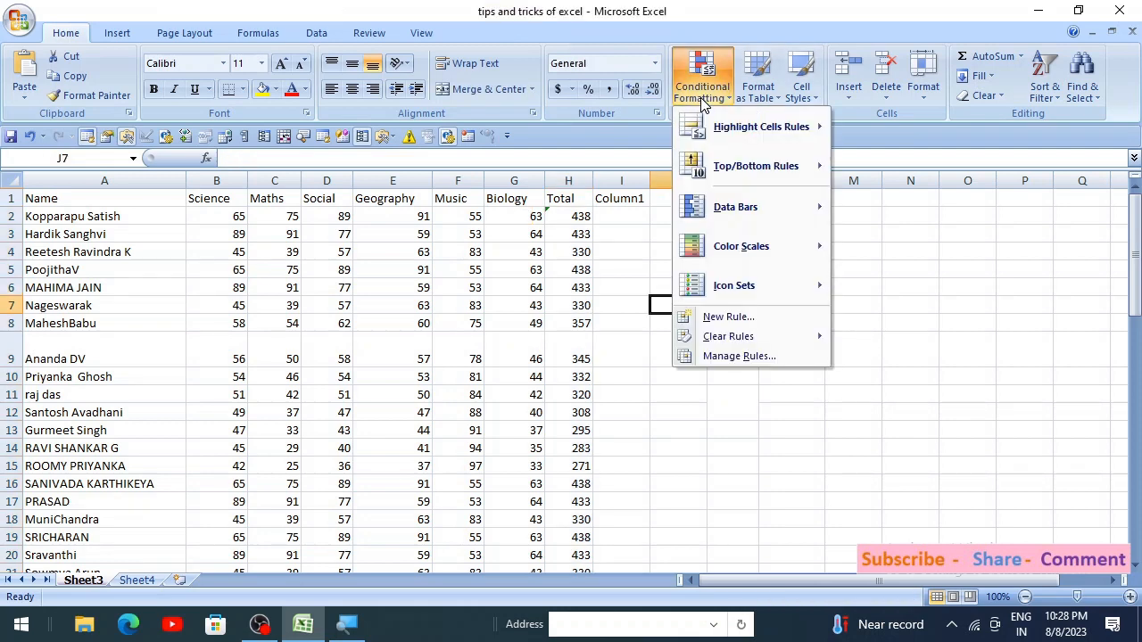
{"action": "mouse_move", "coordinate": [754, 143]}
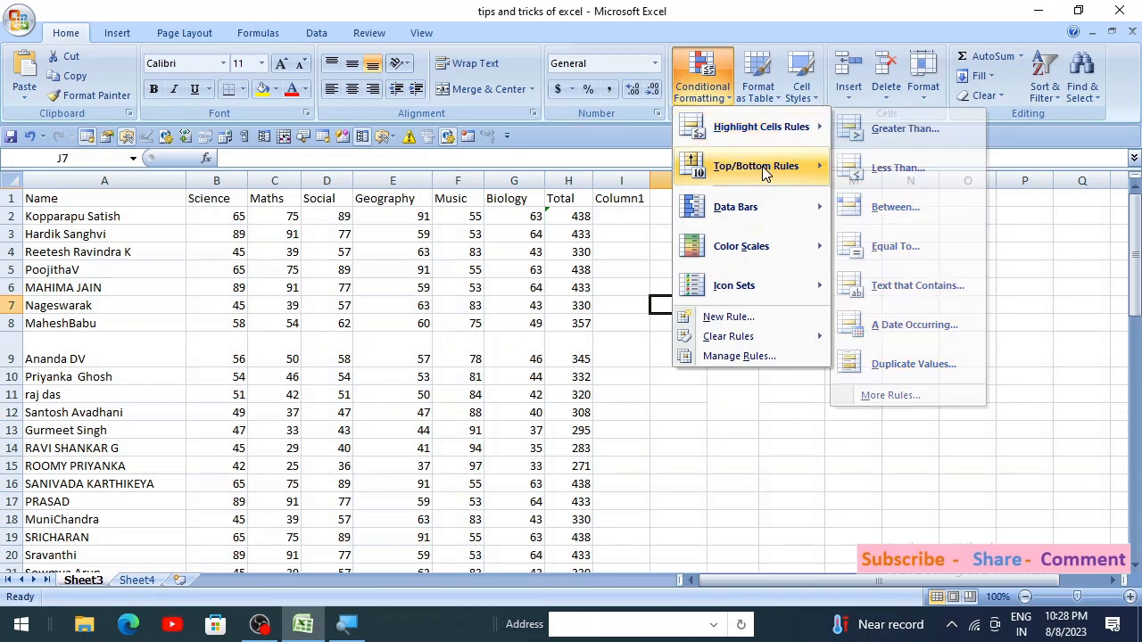
{"action": "mouse_move", "coordinate": [765, 172]}
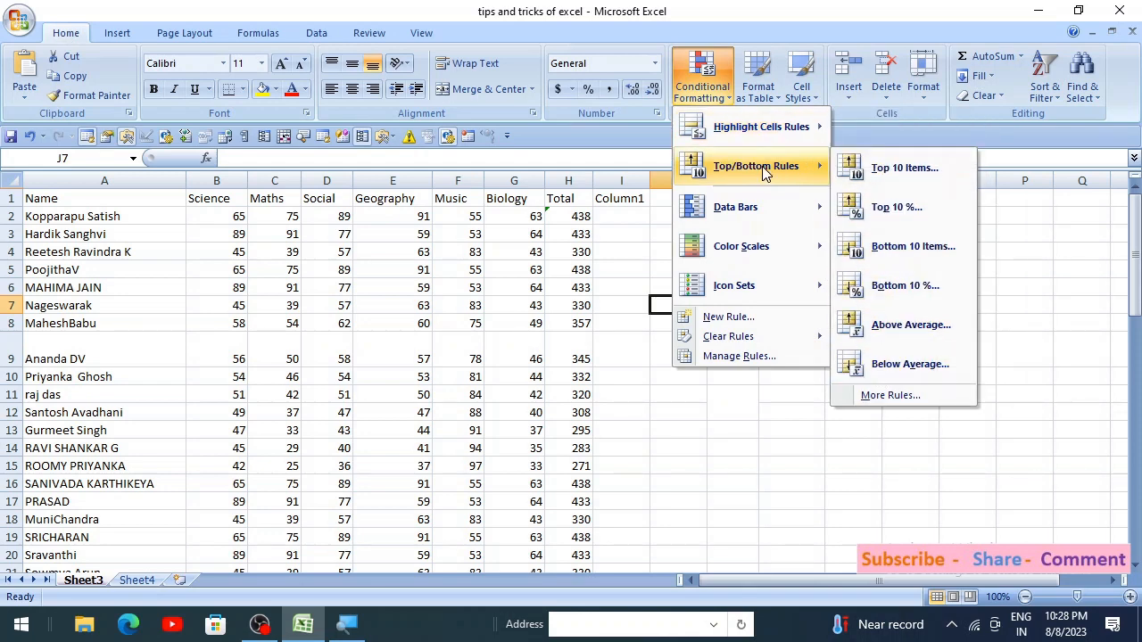
{"action": "left_click", "coordinate": [581, 221]}
Step: Select all Total values from H2 down and apply a Top 10 Items rule with Yellow Fill with Dark Yellow Text
{"action": "left_click", "coordinate": [583, 220]}
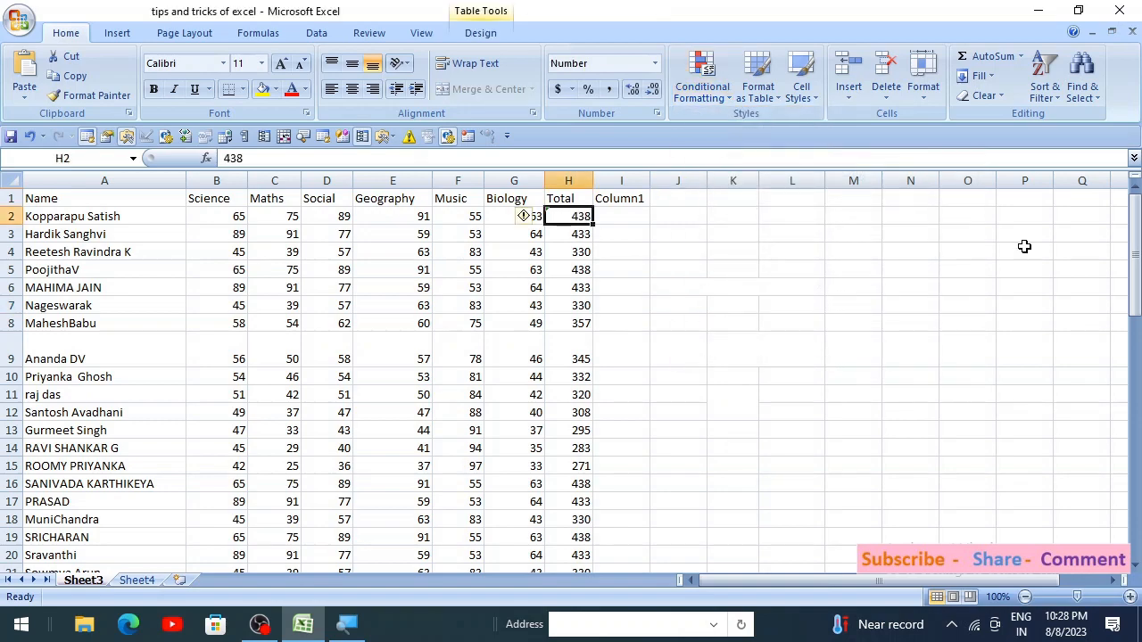
{"action": "key", "text": "ctrl+shift+Down"}
{"action": "scroll", "coordinate": [861, 242], "scroll_direction": "up", "scroll_amount": 14}
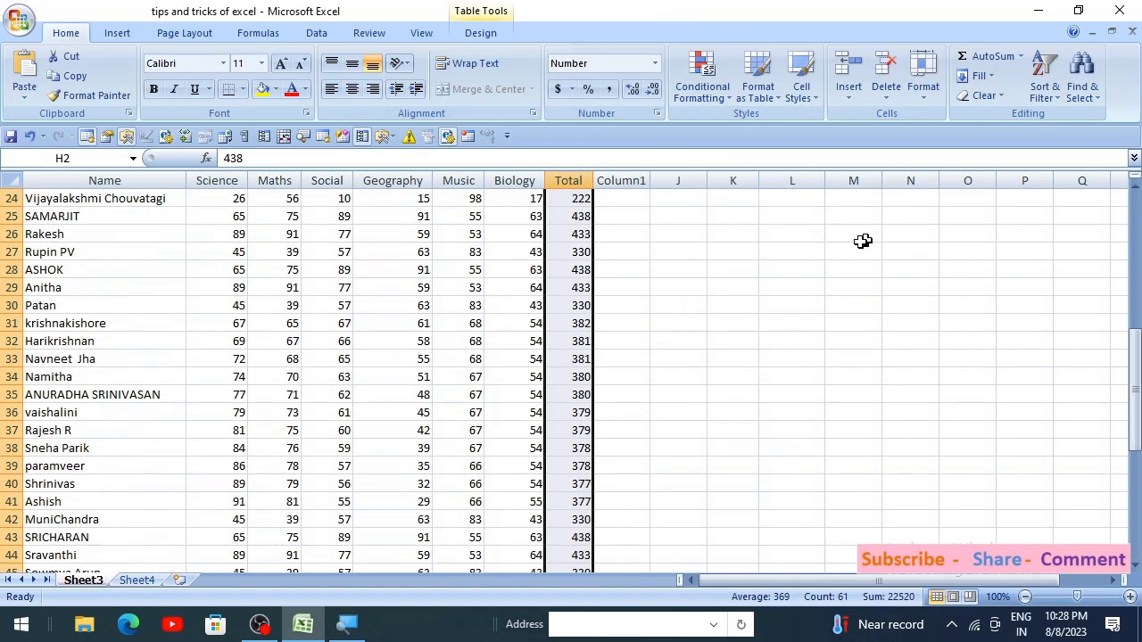
{"action": "left_click", "coordinate": [730, 92]}
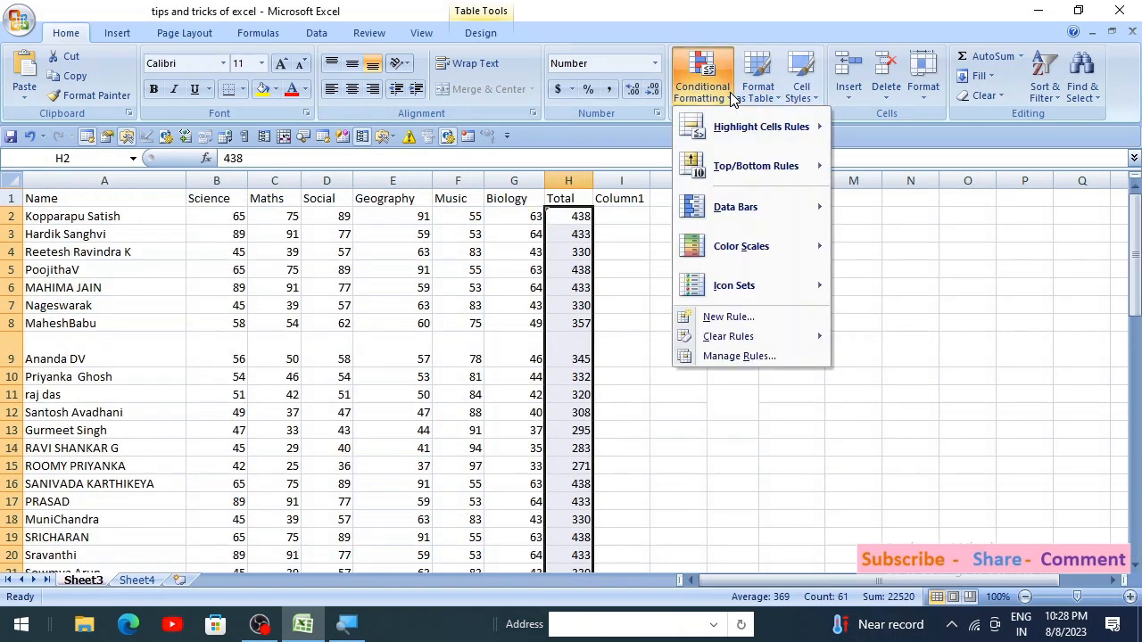
{"action": "mouse_move", "coordinate": [734, 169]}
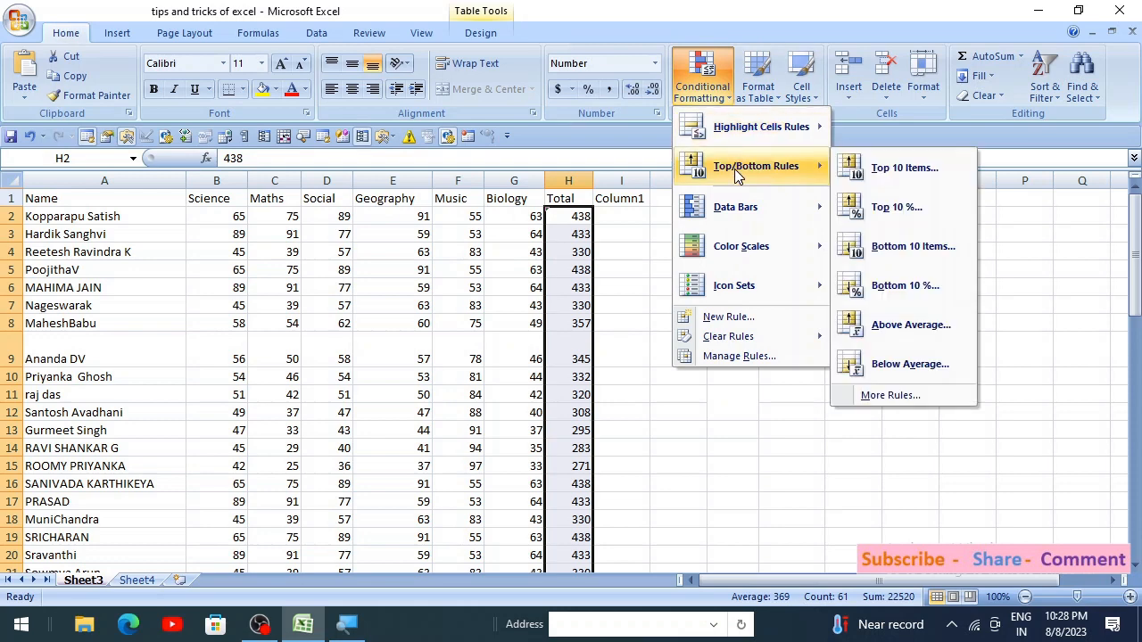
{"action": "left_click", "coordinate": [895, 179]}
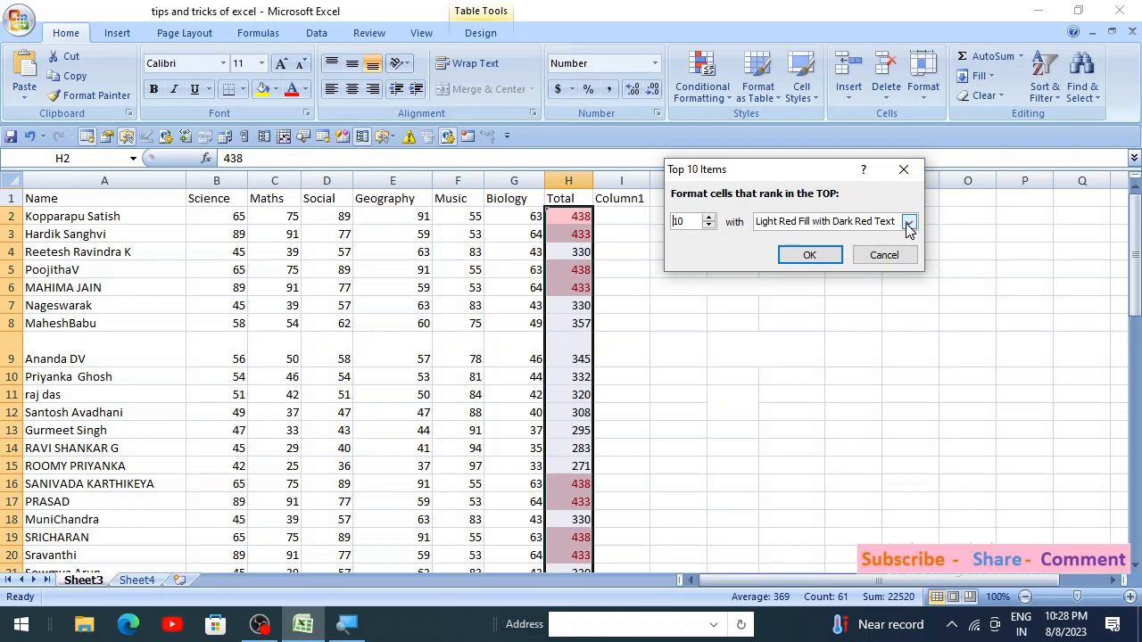
{"action": "left_click", "coordinate": [908, 227]}
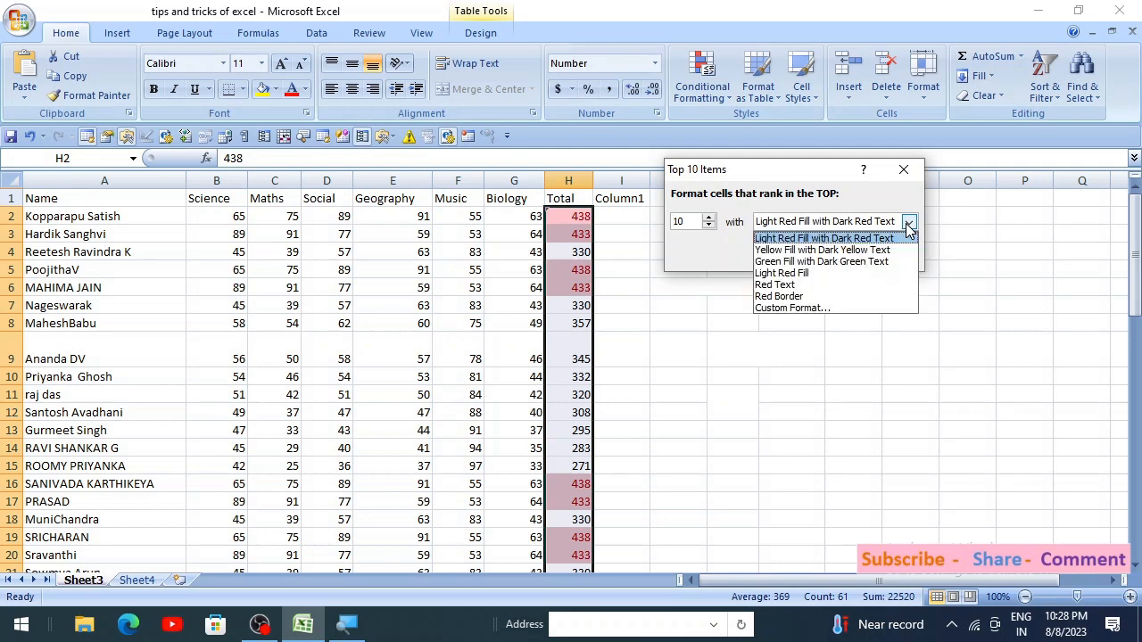
{"action": "left_click", "coordinate": [816, 246]}
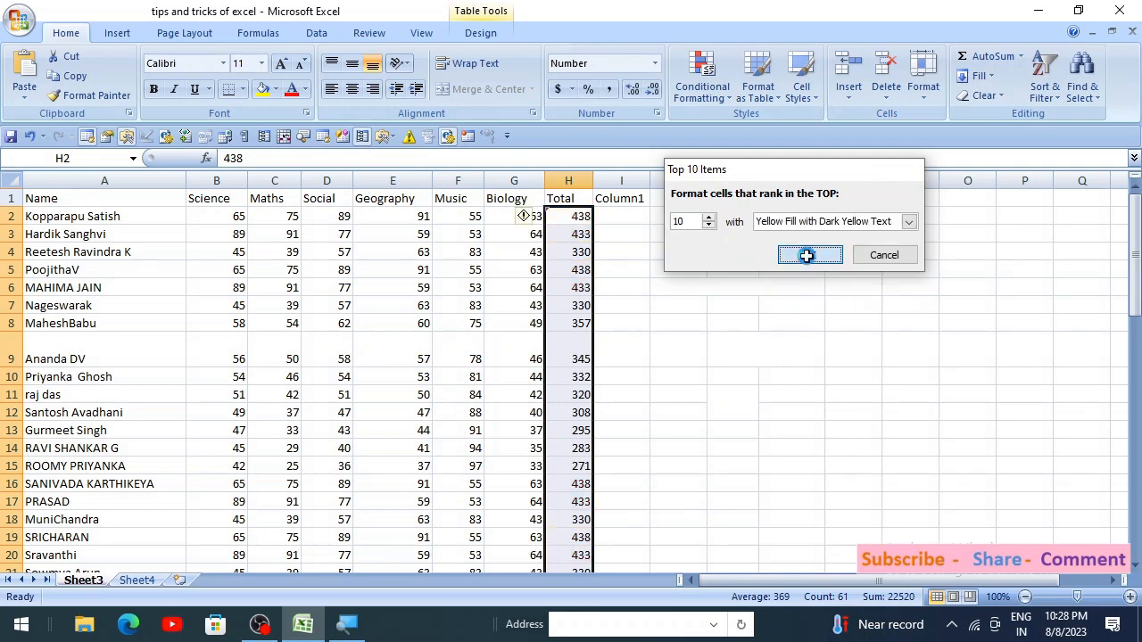
{"action": "left_click", "coordinate": [809, 256]}
Step: Add a Bottom 10 Items rule with Light Red Fill with Dark Red Text to the selected Total values
{"action": "left_click", "coordinate": [702, 93]}
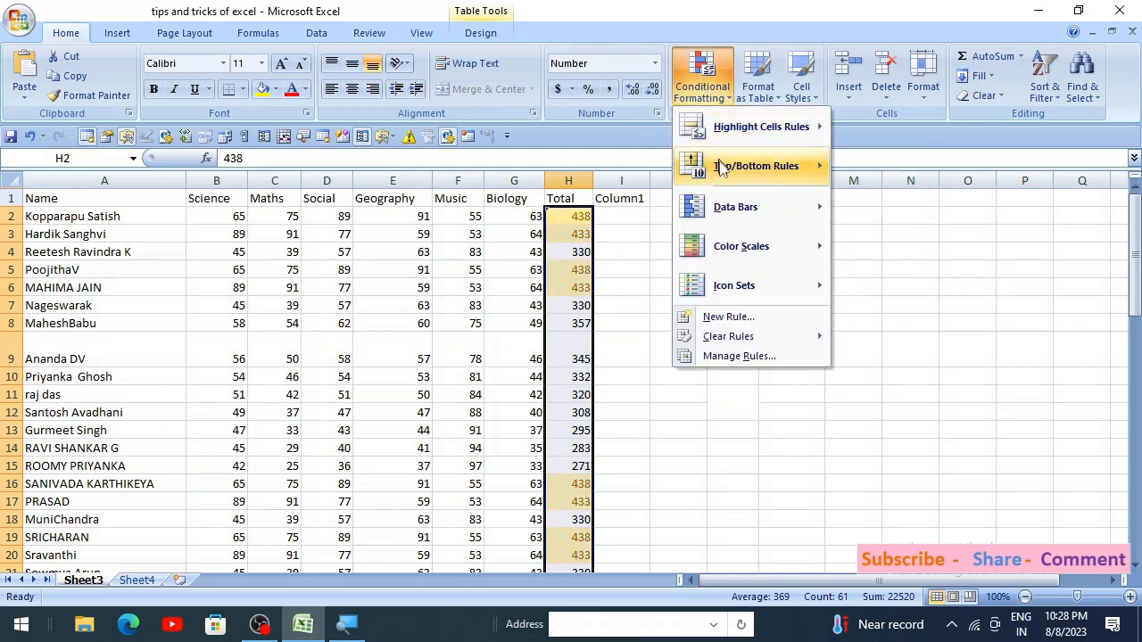
{"action": "mouse_move", "coordinate": [729, 166]}
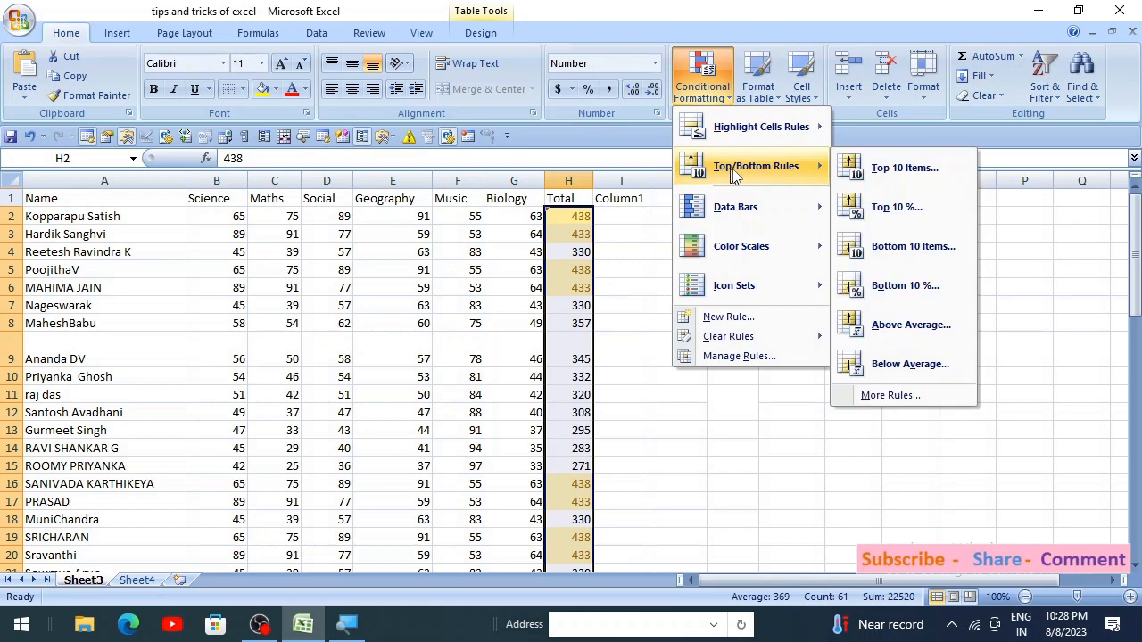
{"action": "left_click", "coordinate": [910, 246]}
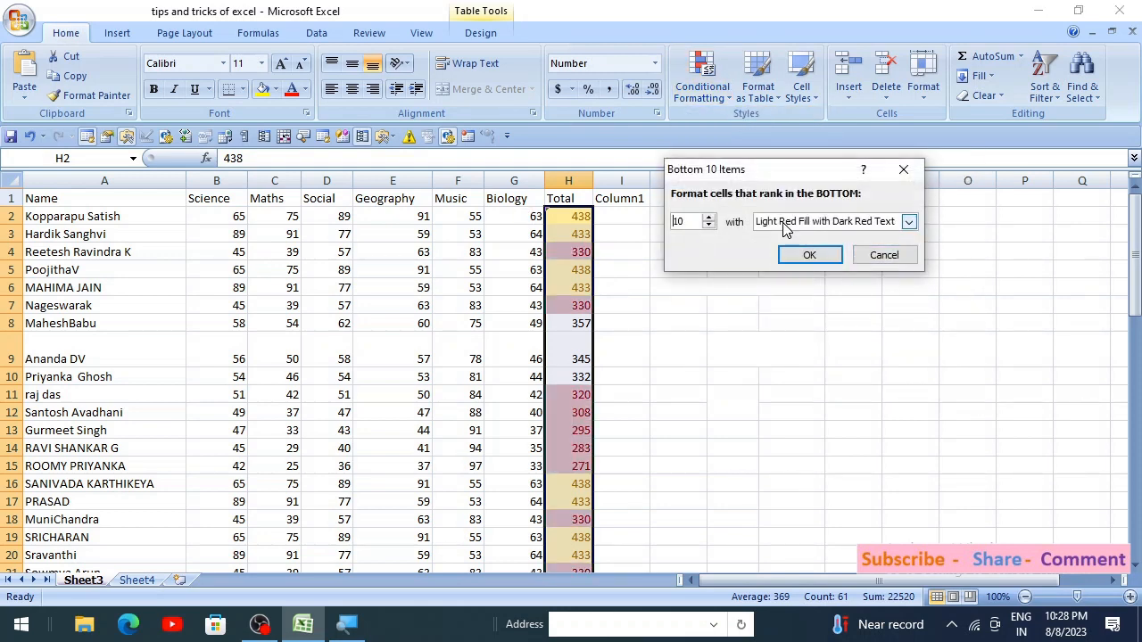
{"action": "left_click", "coordinate": [803, 256]}
{"action": "left_click", "coordinate": [668, 285]}
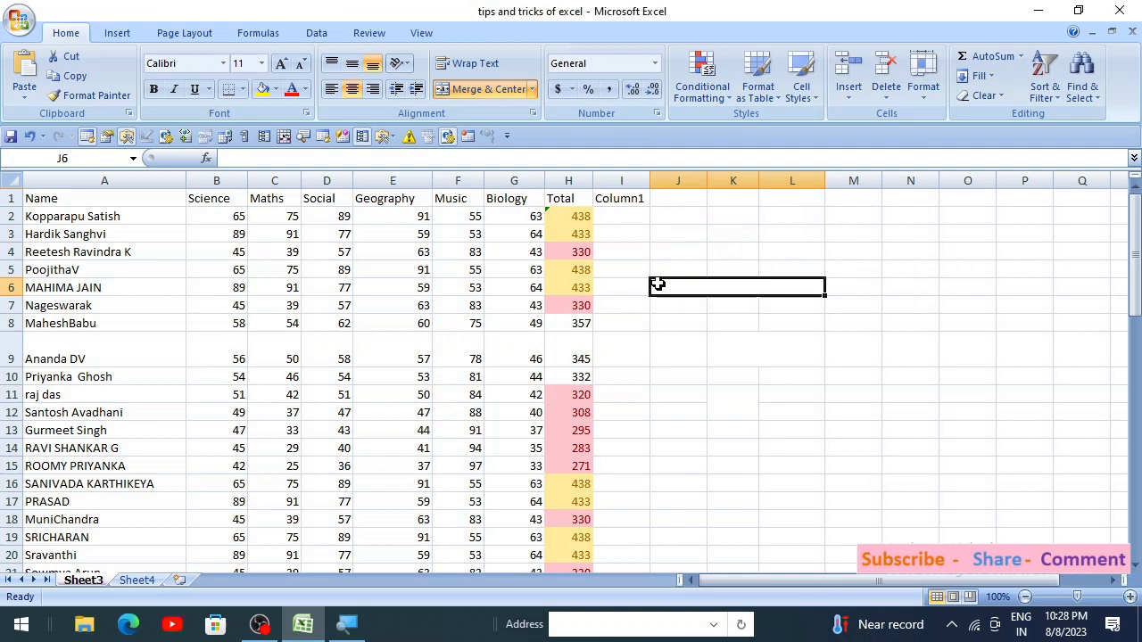
Step: Examine the yellow and red highlighted cells throughout the Total column to compare the top and bottom ranked totals
{"action": "left_click", "coordinate": [581, 216]}
{"action": "left_click", "coordinate": [588, 236]}
{"action": "left_click", "coordinate": [578, 274]}
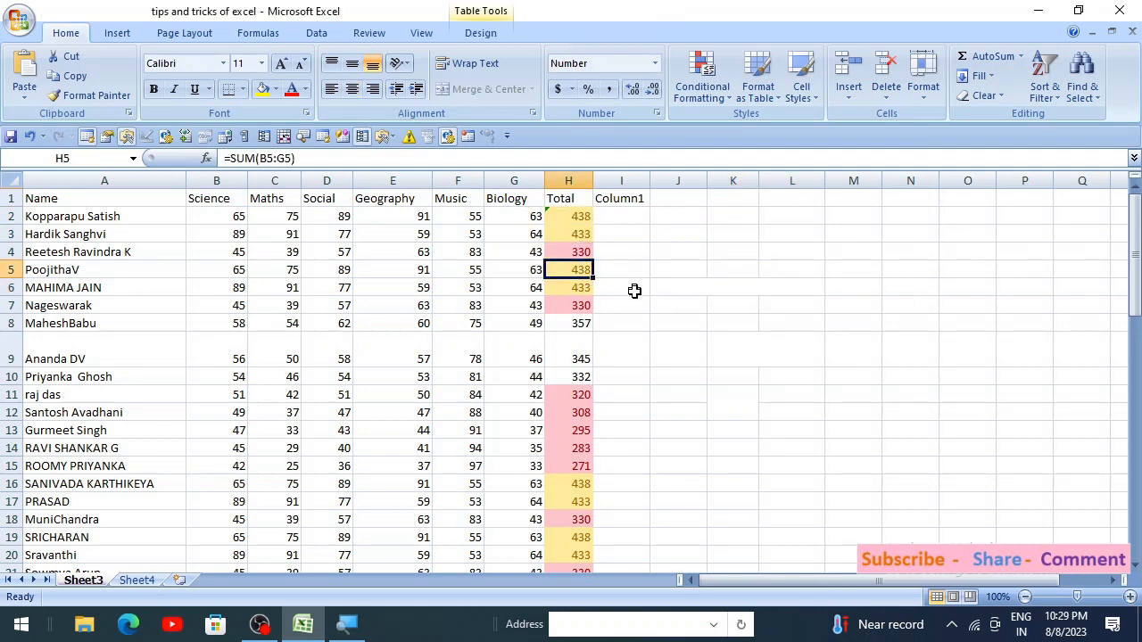
{"action": "scroll", "coordinate": [623, 393], "scroll_direction": "down", "scroll_amount": 12}
{"action": "scroll", "coordinate": [622, 392], "scroll_direction": "up", "scroll_amount": 12}
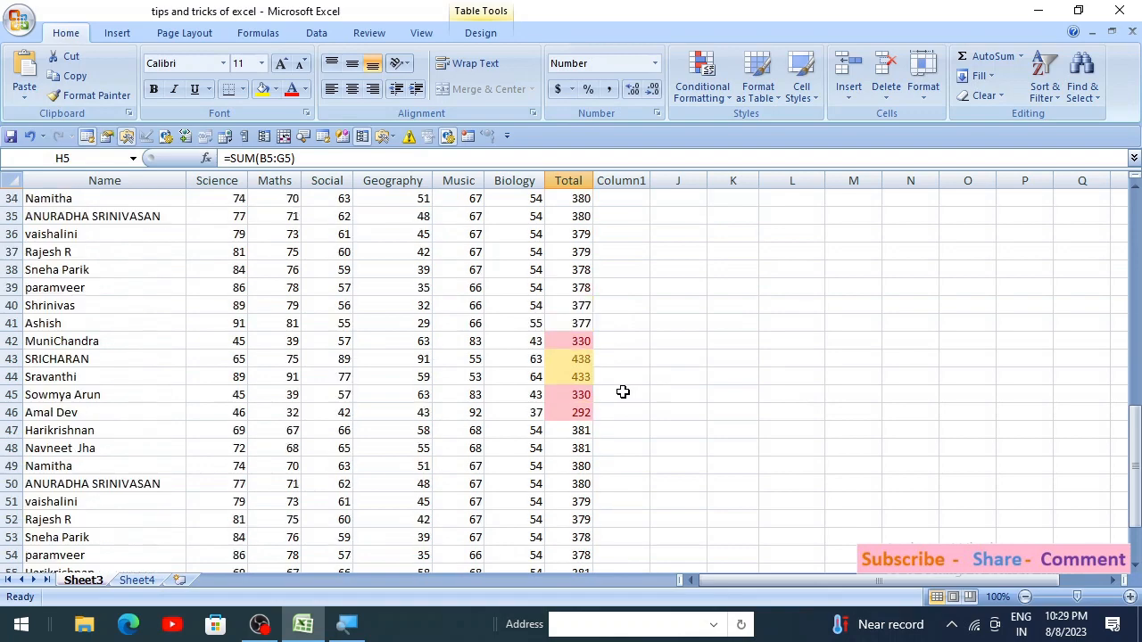
{"action": "left_click", "coordinate": [582, 252]}
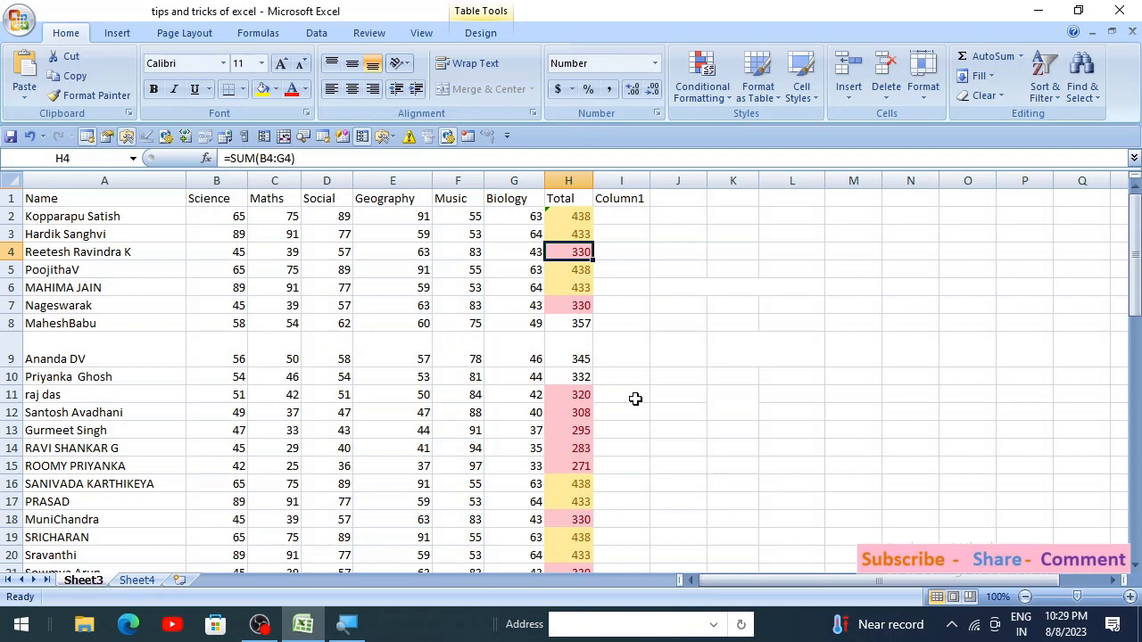
{"action": "left_click", "coordinate": [584, 412]}
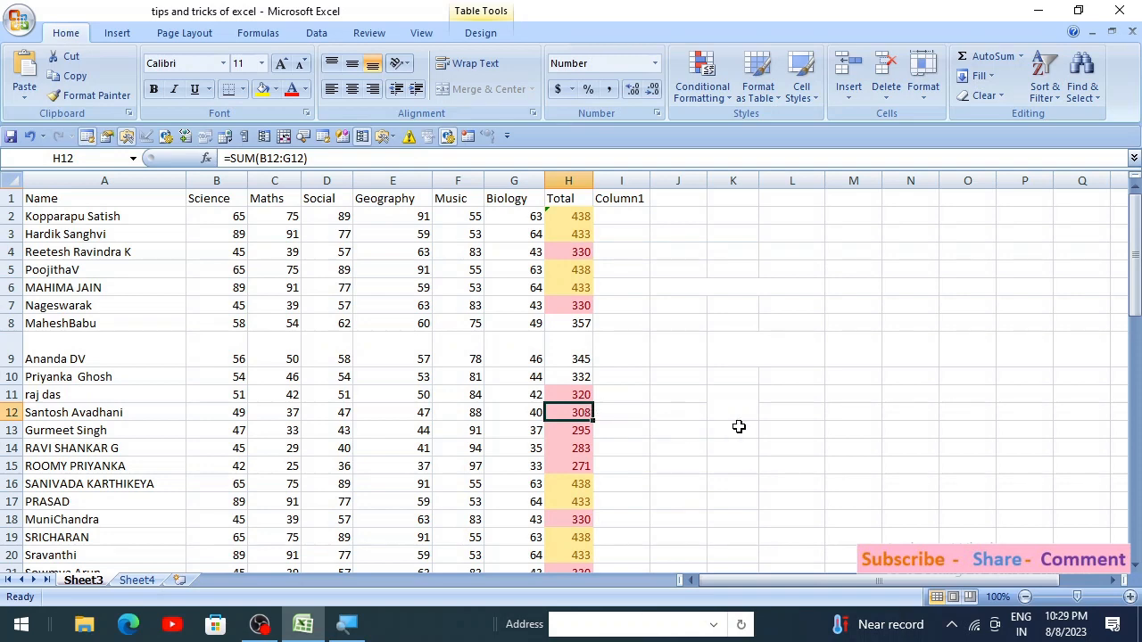
{"action": "scroll", "coordinate": [739, 427], "scroll_direction": "down", "scroll_amount": 2}
{"action": "scroll", "coordinate": [738, 427], "scroll_direction": "up", "scroll_amount": 2}
{"action": "left_click", "coordinate": [716, 96]}
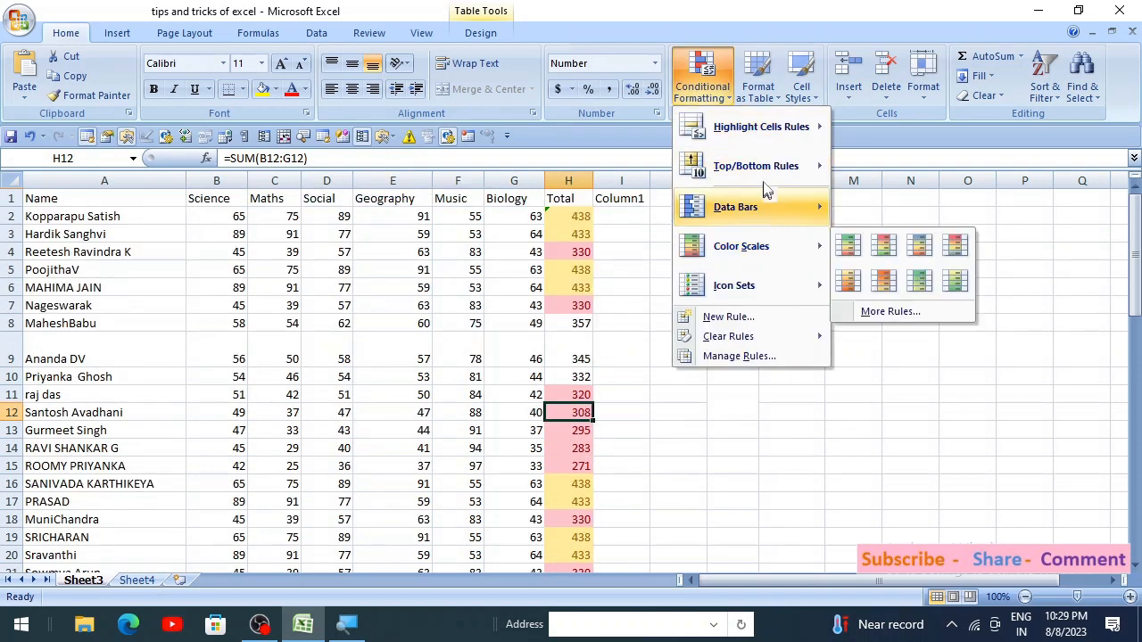
{"action": "mouse_move", "coordinate": [765, 184]}
{"action": "left_click", "coordinate": [624, 382]}
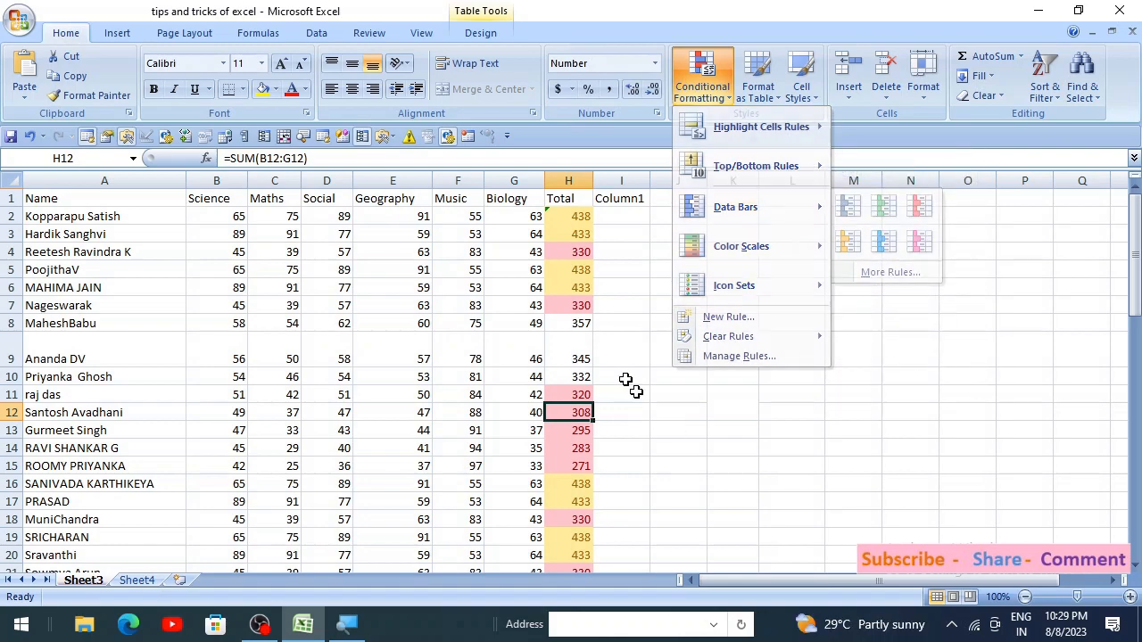
Step: Select all Total values from H2 down and clear the top and bottom rules from the selected cells
{"action": "left_click", "coordinate": [578, 219]}
{"action": "key", "text": "ctrl+shift+Down"}
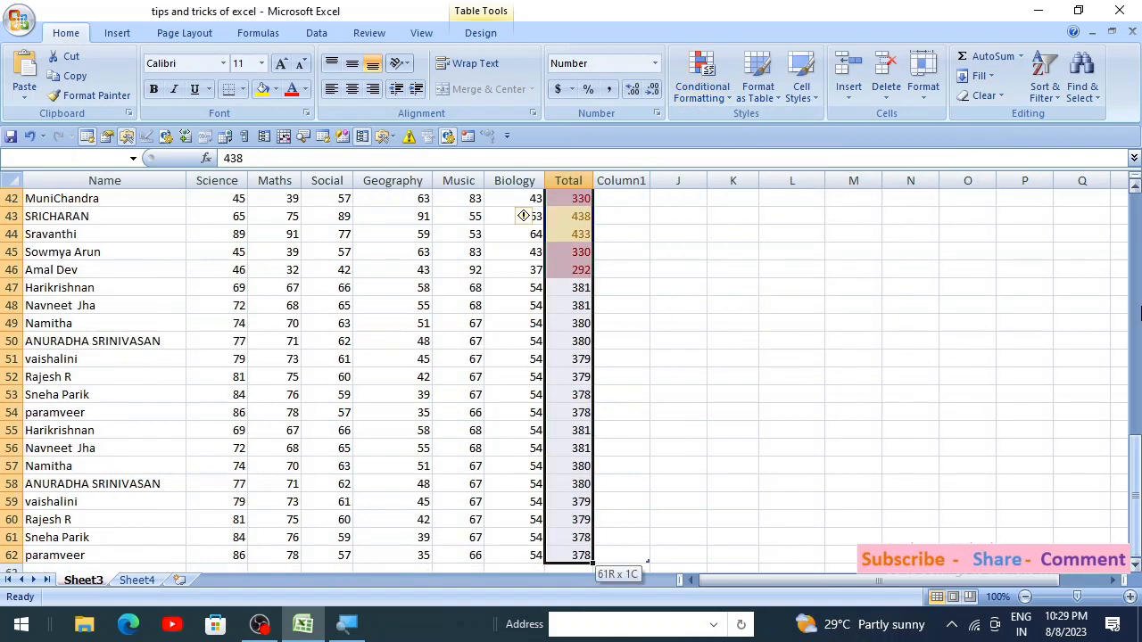
{"action": "scroll", "coordinate": [765, 359], "scroll_direction": "up", "scroll_amount": 14}
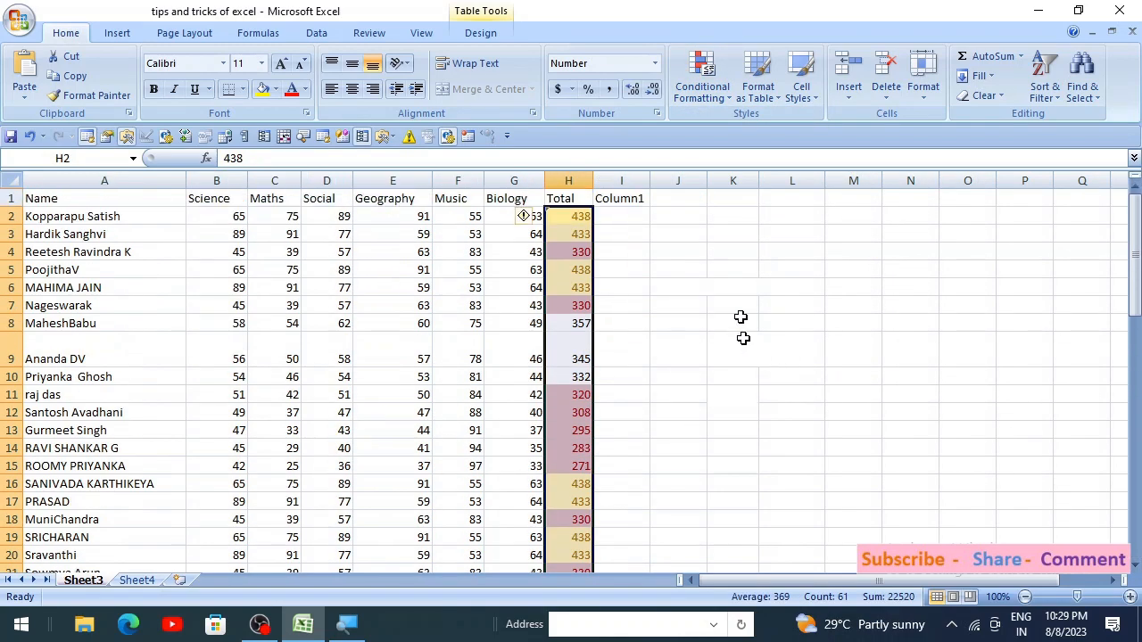
{"action": "left_click", "coordinate": [725, 100]}
{"action": "mouse_move", "coordinate": [764, 336]}
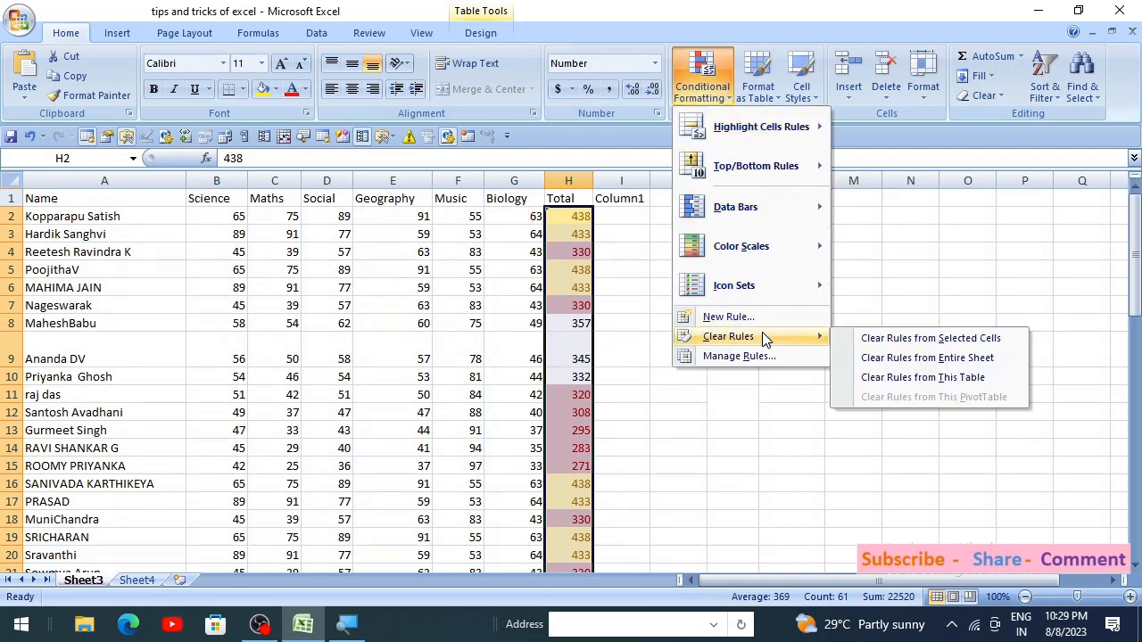
{"action": "left_click", "coordinate": [912, 340]}
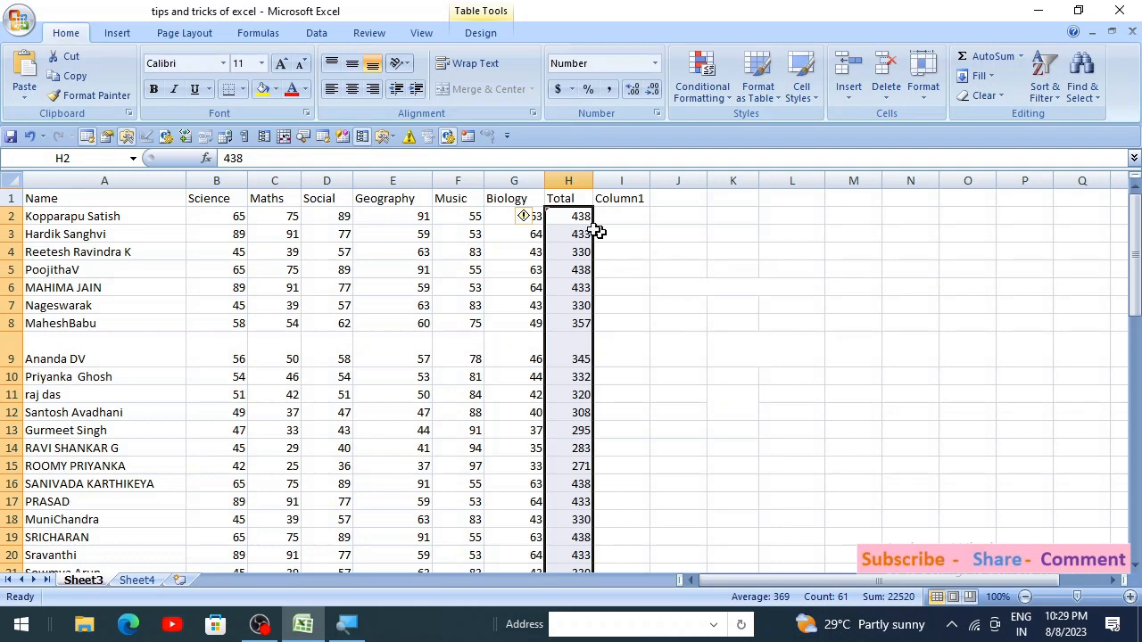
Step: Apply blue data bars to the selected Total values and widen the Total column so the bars are easier to compare
{"action": "left_click", "coordinate": [701, 85]}
{"action": "mouse_move", "coordinate": [739, 213]}
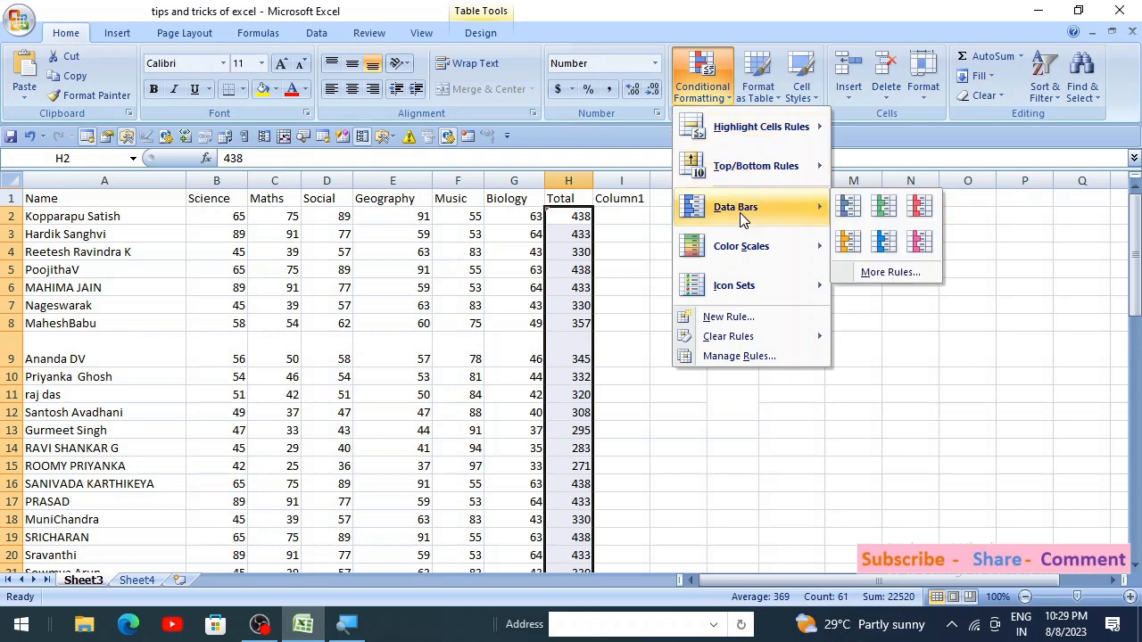
{"action": "left_click", "coordinate": [850, 212]}
{"action": "left_click", "coordinate": [678, 305]}
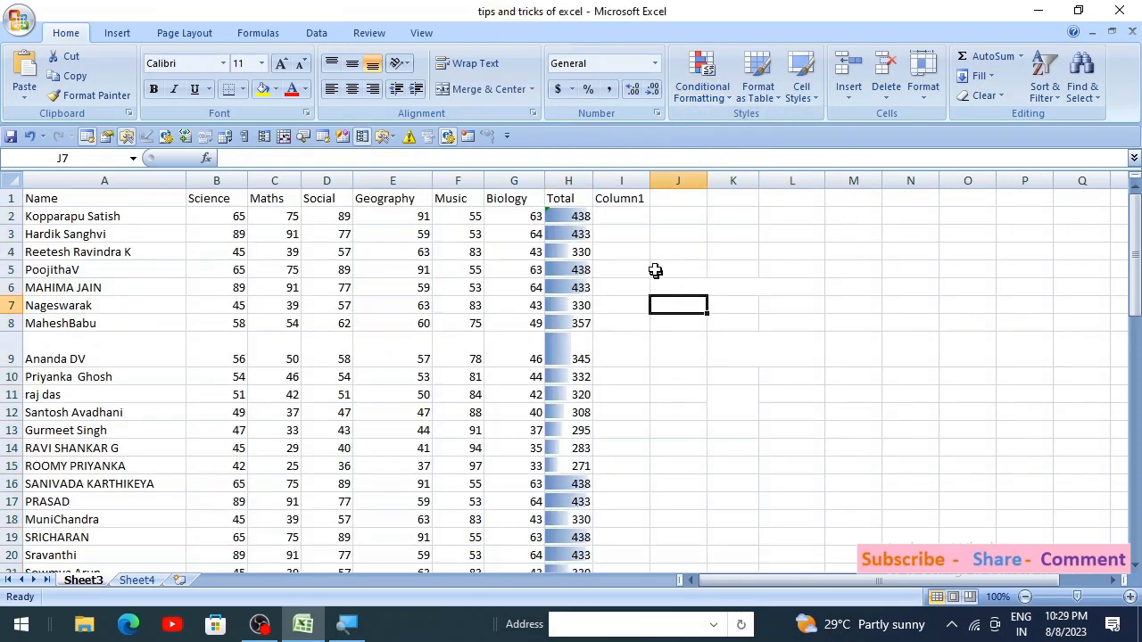
{"action": "left_click_drag", "start_coordinate": [593, 179], "coordinate": [680, 186]}
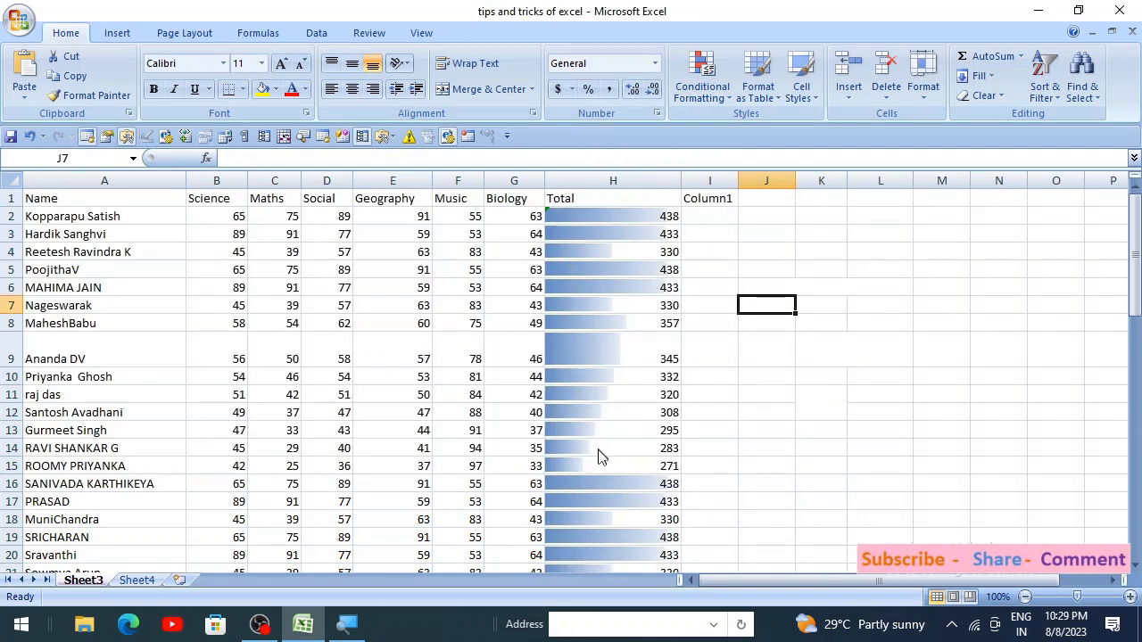
{"action": "scroll", "coordinate": [597, 453], "scroll_direction": "down", "scroll_amount": 2}
{"action": "scroll", "coordinate": [597, 451], "scroll_direction": "up", "scroll_amount": 2}
{"action": "left_click", "coordinate": [671, 251]}
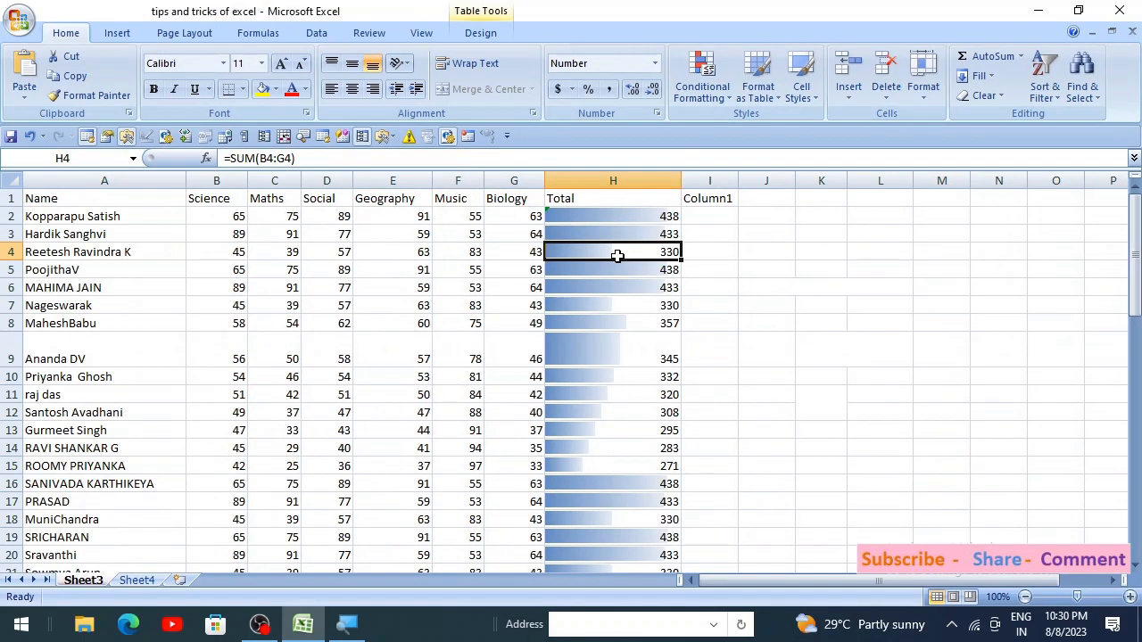
Step: Select all Total values from H2 down and change their data bars to the pink style
{"action": "left_click", "coordinate": [591, 217]}
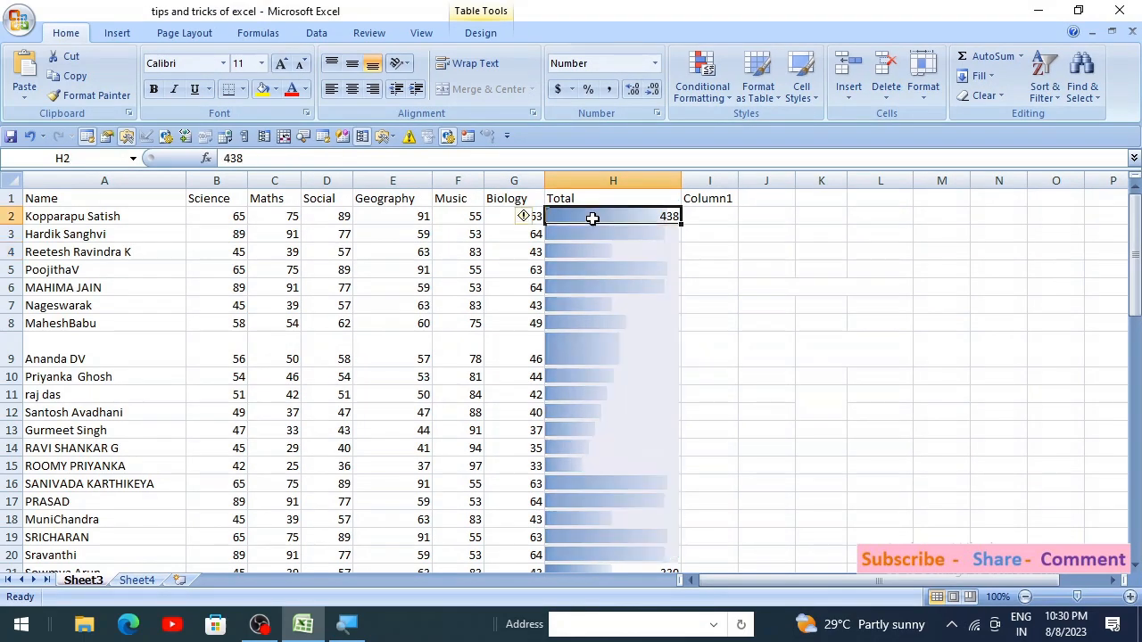
{"action": "key", "text": "ctrl+shift+Down"}
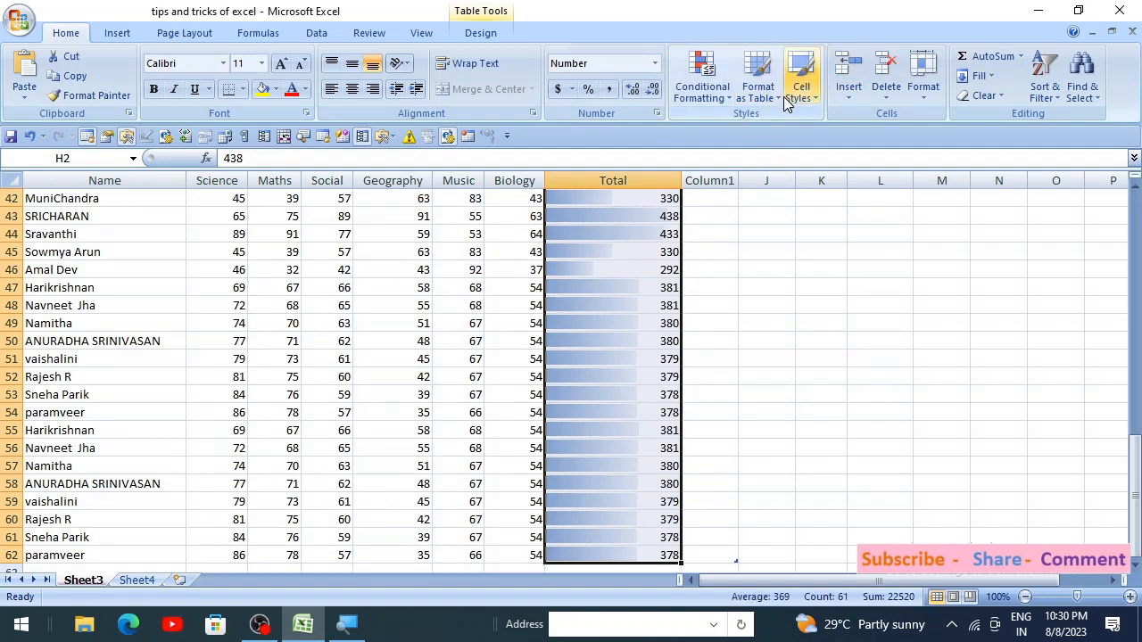
{"action": "left_click", "coordinate": [725, 98]}
{"action": "mouse_move", "coordinate": [733, 208]}
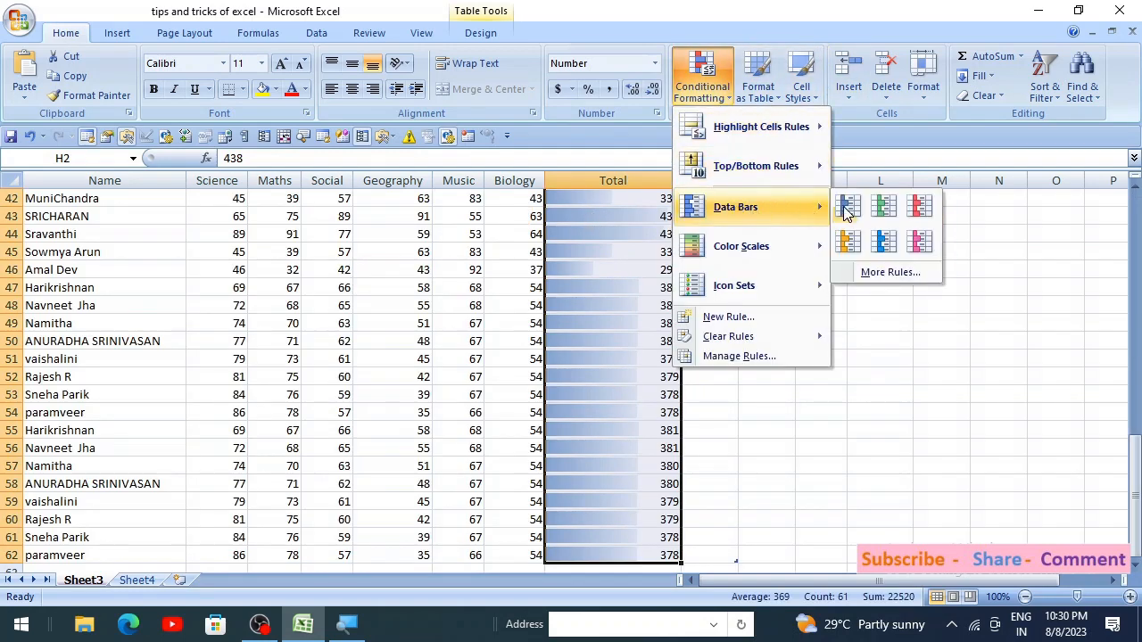
{"action": "left_click", "coordinate": [919, 241]}
{"action": "left_click", "coordinate": [809, 357]}
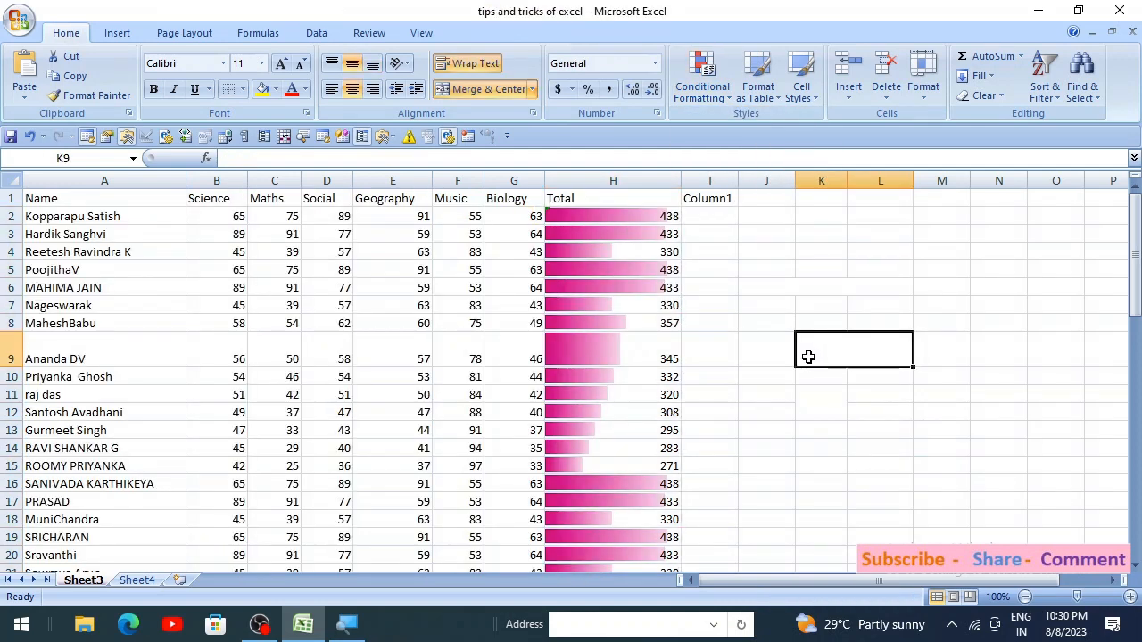
Step: Select all Total values from H2 down and clear the data bar rules from the selected cells
{"action": "left_click", "coordinate": [629, 393]}
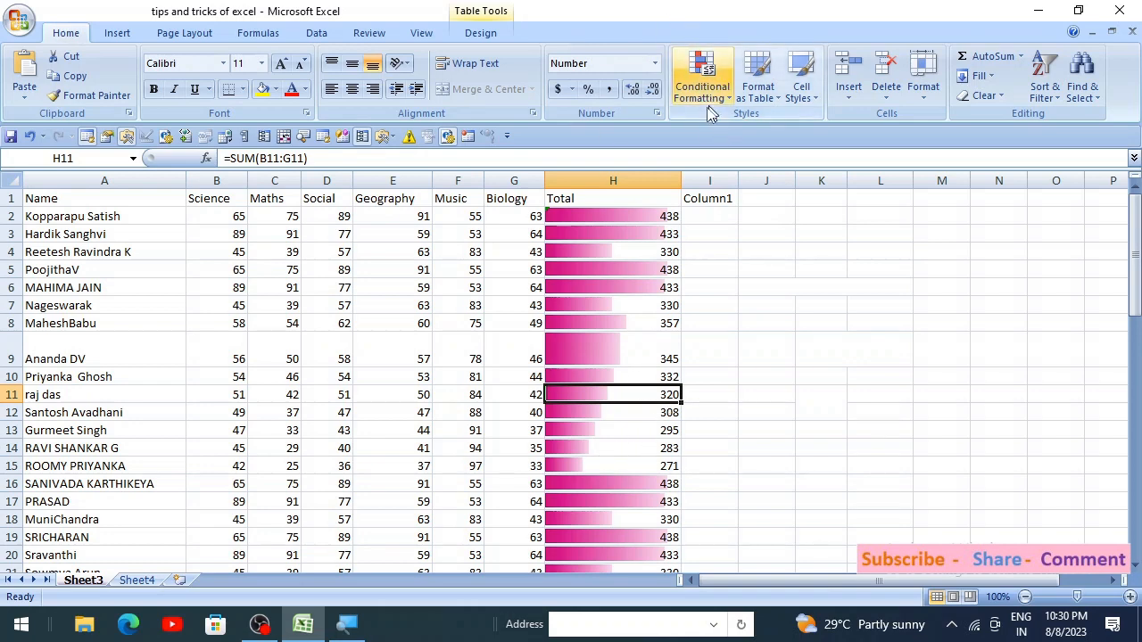
{"action": "left_click", "coordinate": [593, 218]}
{"action": "key", "text": "ctrl+shift+Down"}
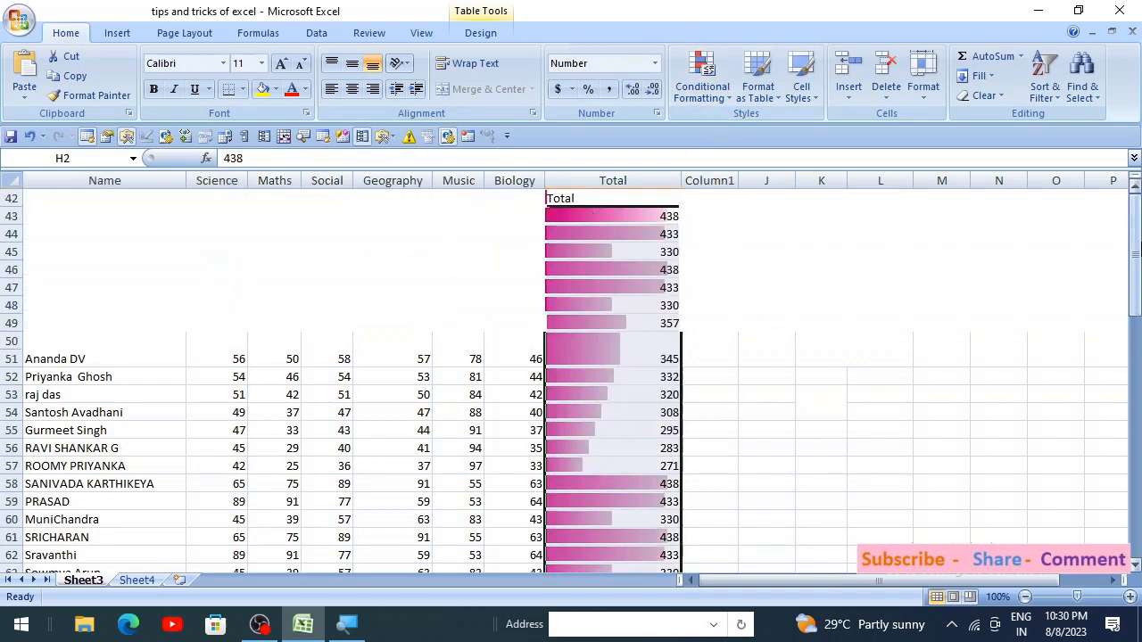
{"action": "left_click", "coordinate": [712, 91]}
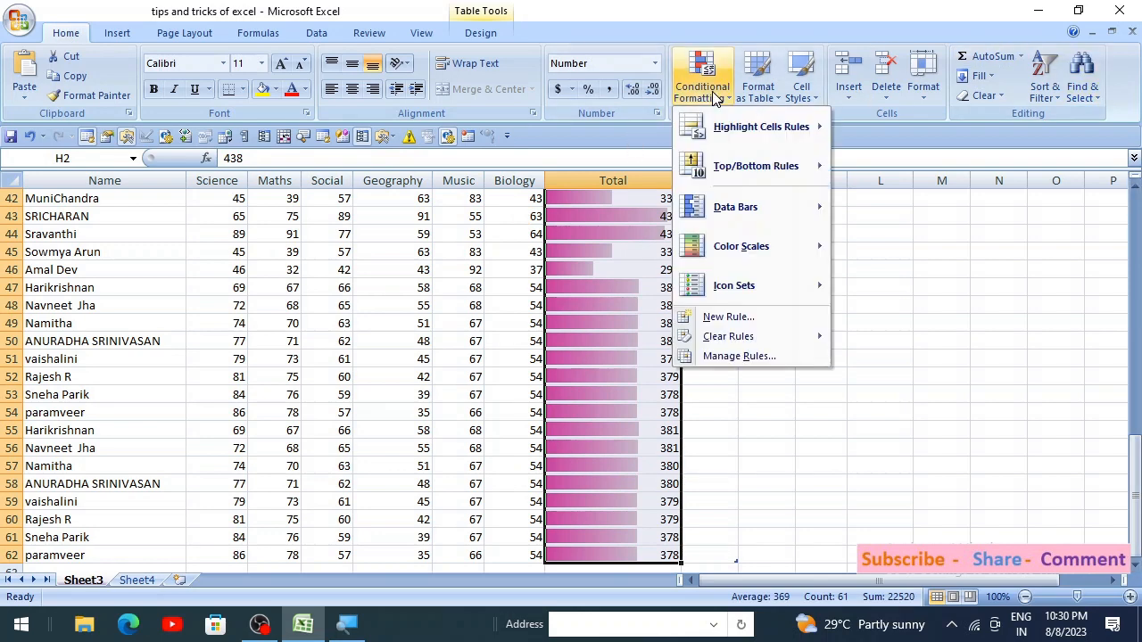
{"action": "mouse_move", "coordinate": [774, 338]}
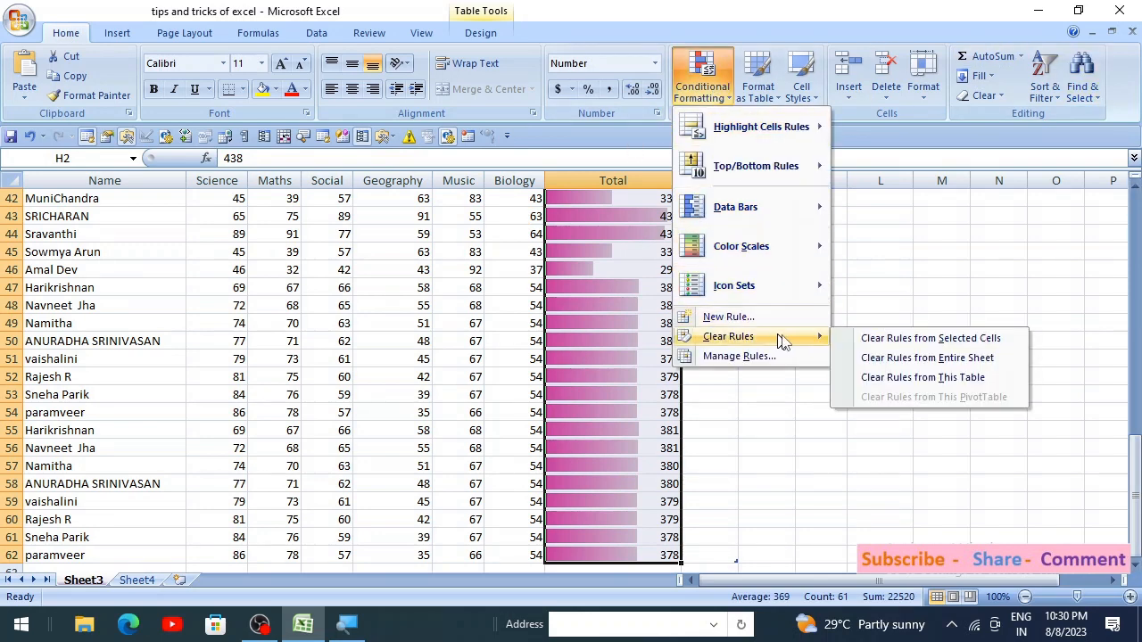
{"action": "left_click", "coordinate": [950, 341]}
Step: Apply the blue-yellow-red color scale to the selected Total values
{"action": "scroll", "coordinate": [747, 323], "scroll_direction": "up", "scroll_amount": 4}
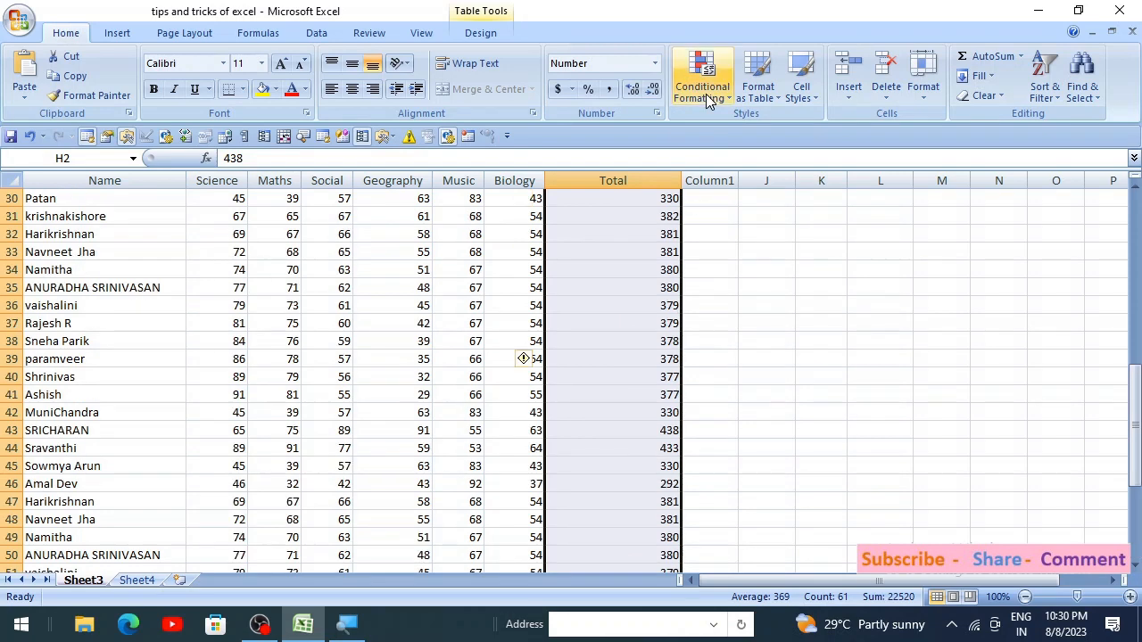
{"action": "left_click", "coordinate": [707, 94]}
{"action": "mouse_move", "coordinate": [767, 247]}
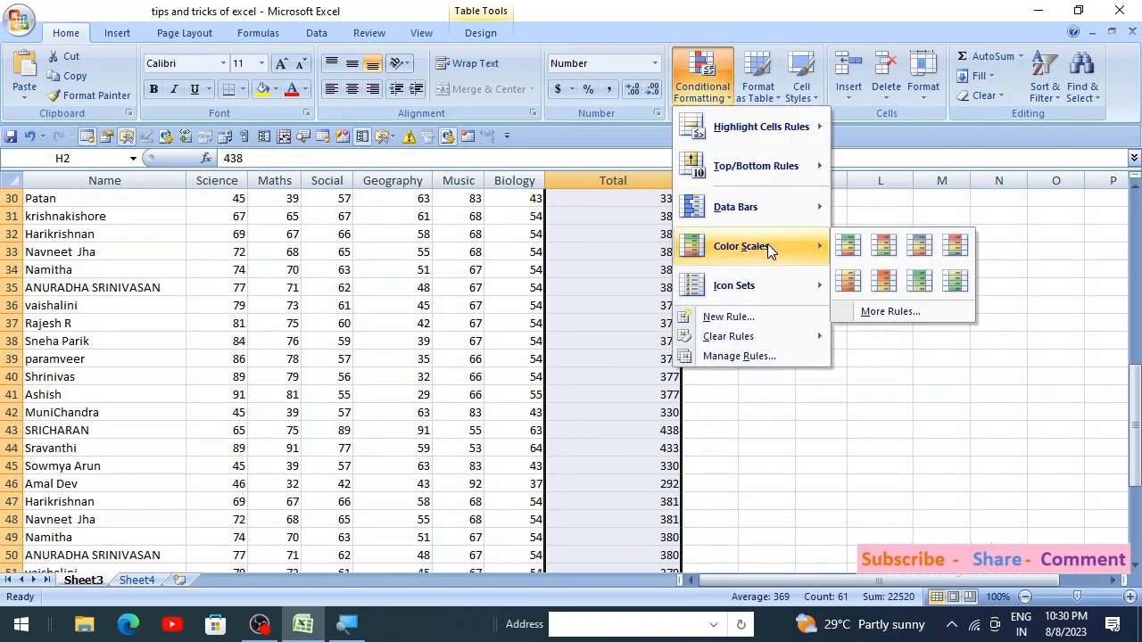
{"action": "scroll", "coordinate": [652, 312], "scroll_direction": "up", "scroll_amount": 10}
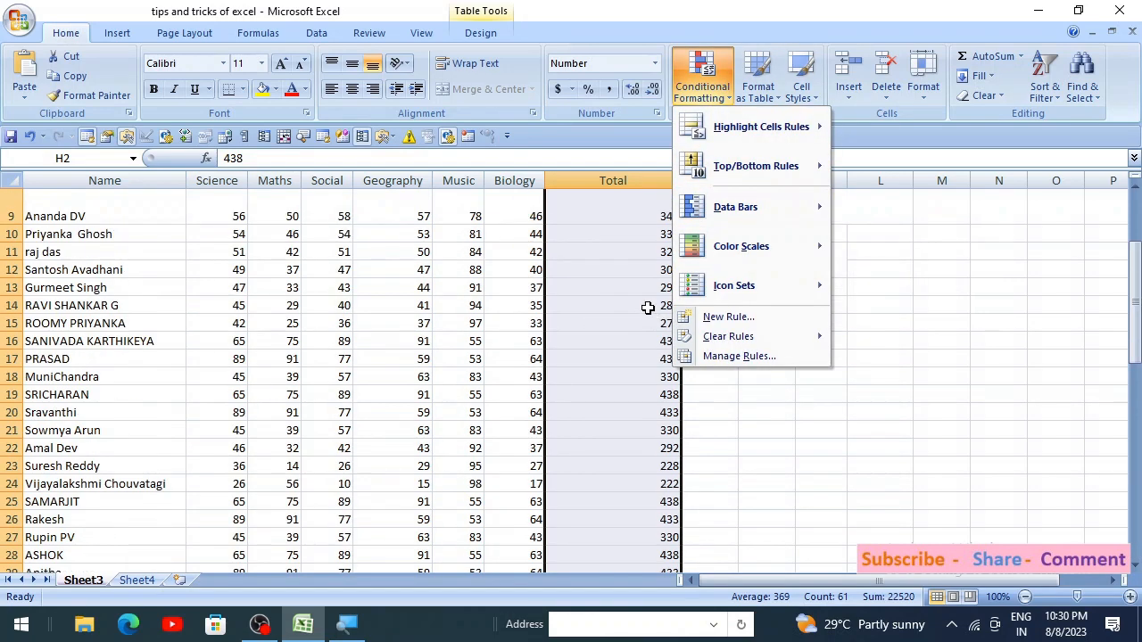
{"action": "mouse_move", "coordinate": [718, 253]}
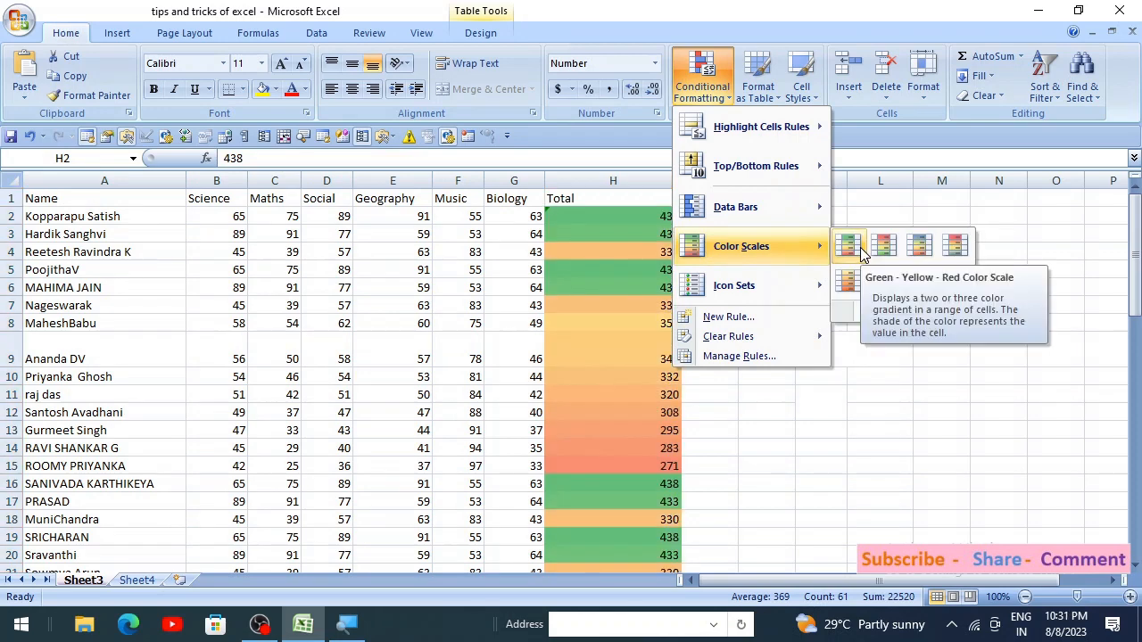
{"action": "left_click", "coordinate": [918, 248]}
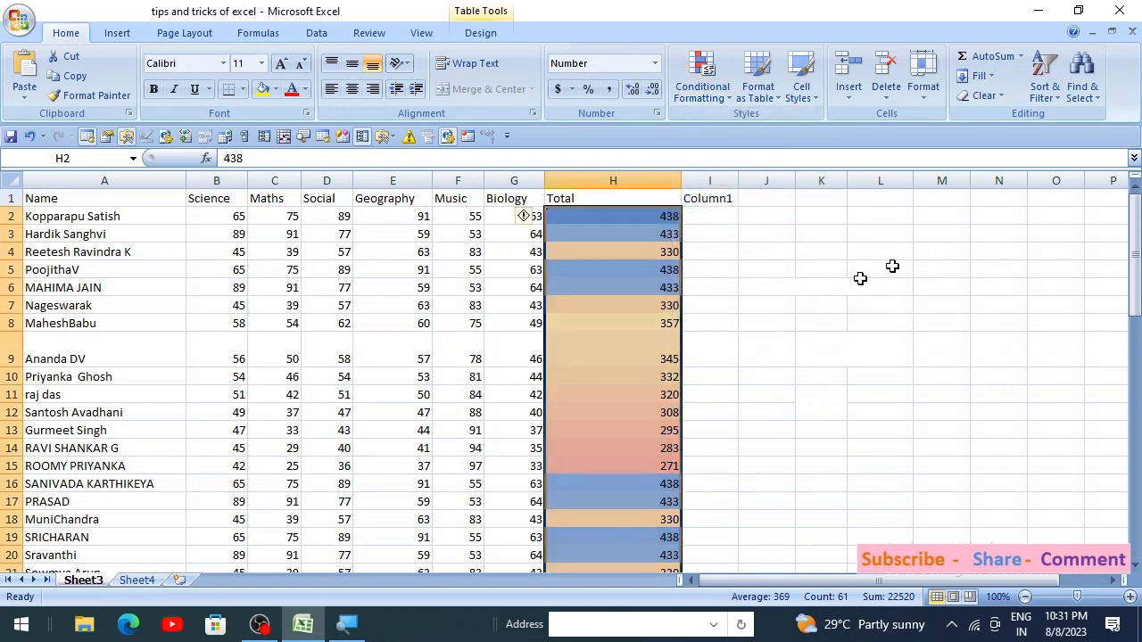
Step: Examine how the color scale shades the high, middle and low scores down the Total column
{"action": "left_click", "coordinate": [652, 393]}
{"action": "scroll", "coordinate": [794, 398], "scroll_direction": "down", "scroll_amount": 7}
{"action": "scroll", "coordinate": [792, 408], "scroll_direction": "down", "scroll_amount": 3}
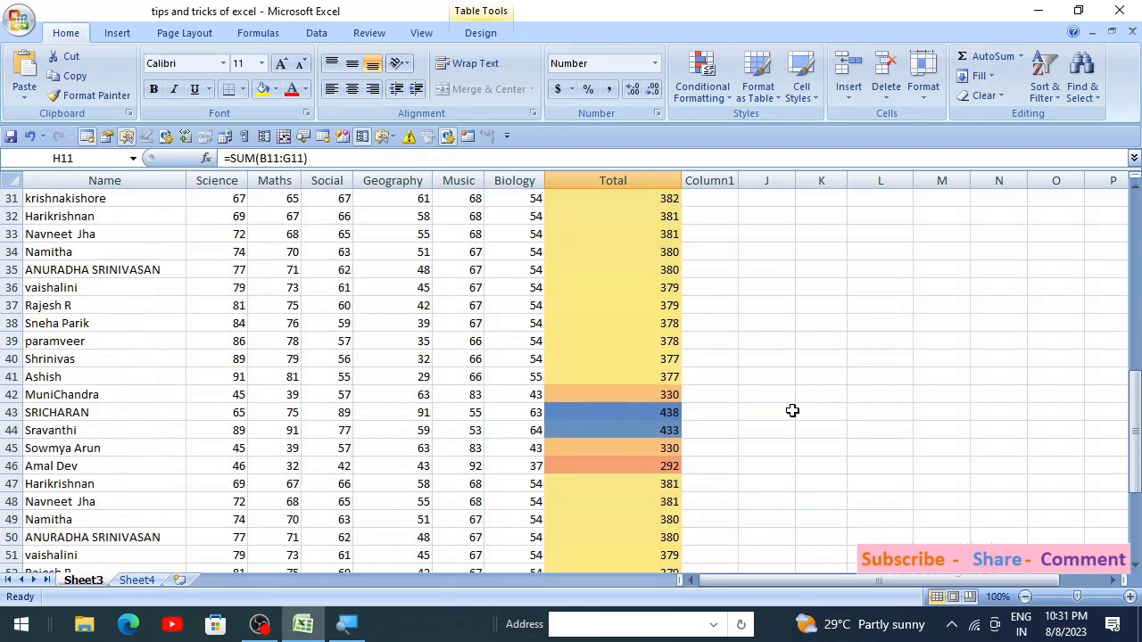
{"action": "scroll", "coordinate": [783, 417], "scroll_direction": "down", "scroll_amount": 6}
{"action": "scroll", "coordinate": [778, 419], "scroll_direction": "up", "scroll_amount": 4}
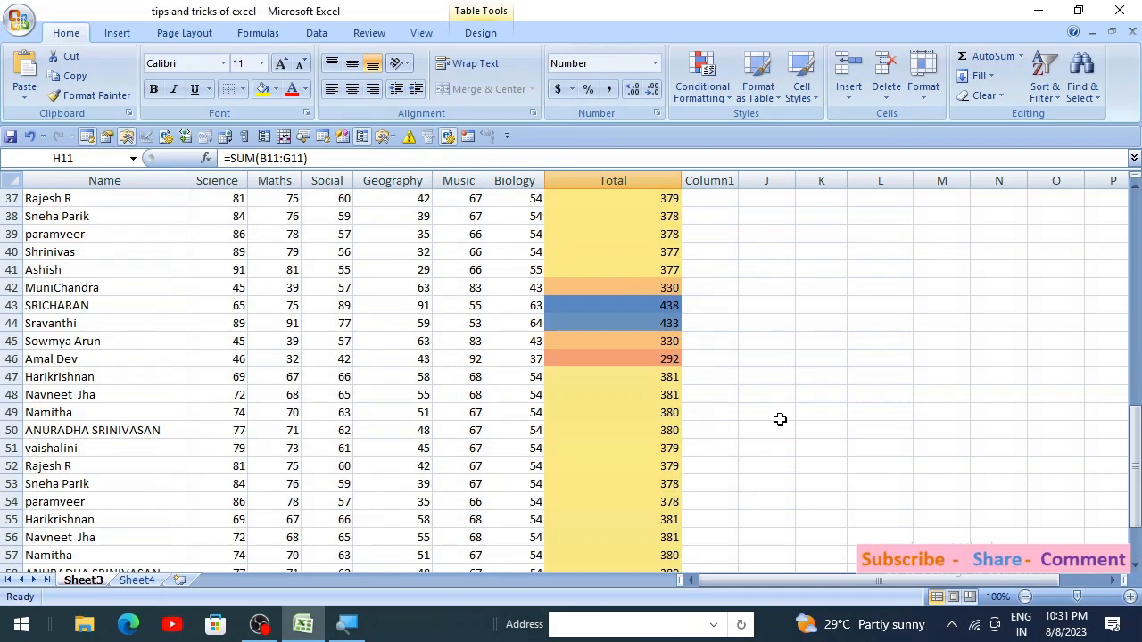
{"action": "scroll", "coordinate": [777, 419], "scroll_direction": "up", "scroll_amount": 1}
{"action": "left_click", "coordinate": [657, 375]}
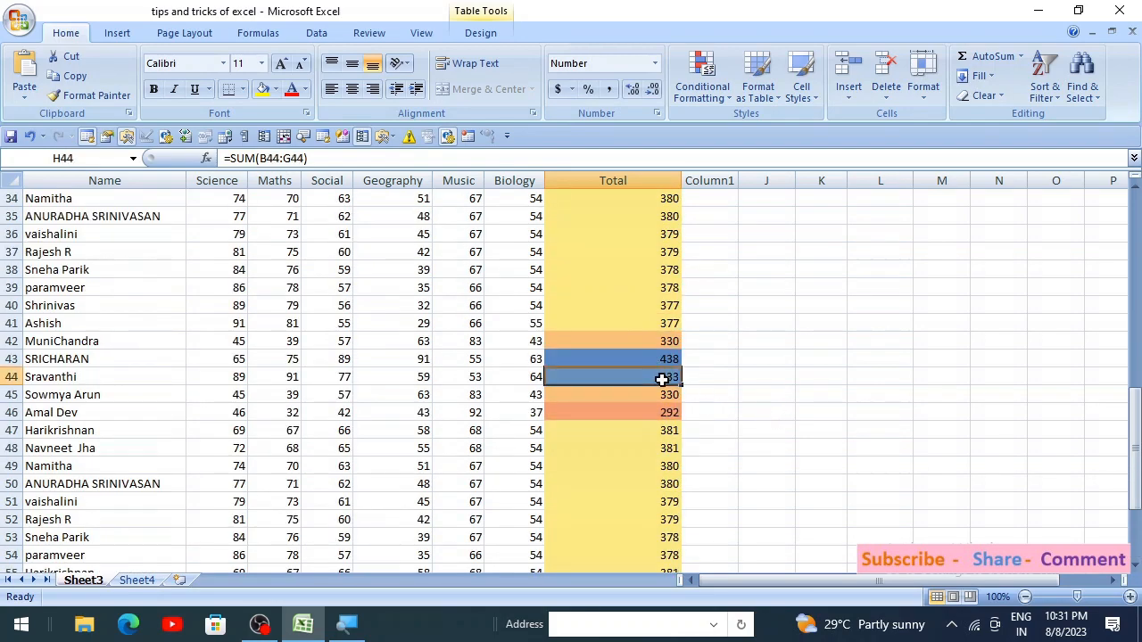
{"action": "scroll", "coordinate": [738, 378], "scroll_direction": "up", "scroll_amount": 4}
{"action": "scroll", "coordinate": [738, 378], "scroll_direction": "up", "scroll_amount": 2}
{"action": "left_click_drag", "start_coordinate": [668, 359], "coordinate": [668, 376]}
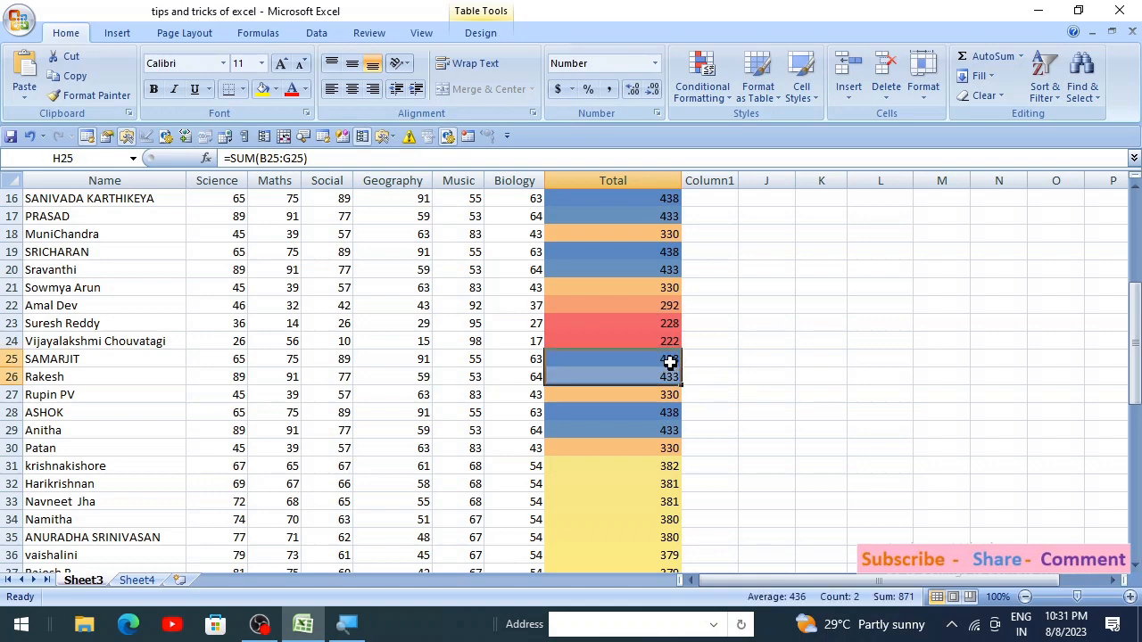
{"action": "left_click", "coordinate": [667, 250]}
{"action": "left_click", "coordinate": [668, 198]}
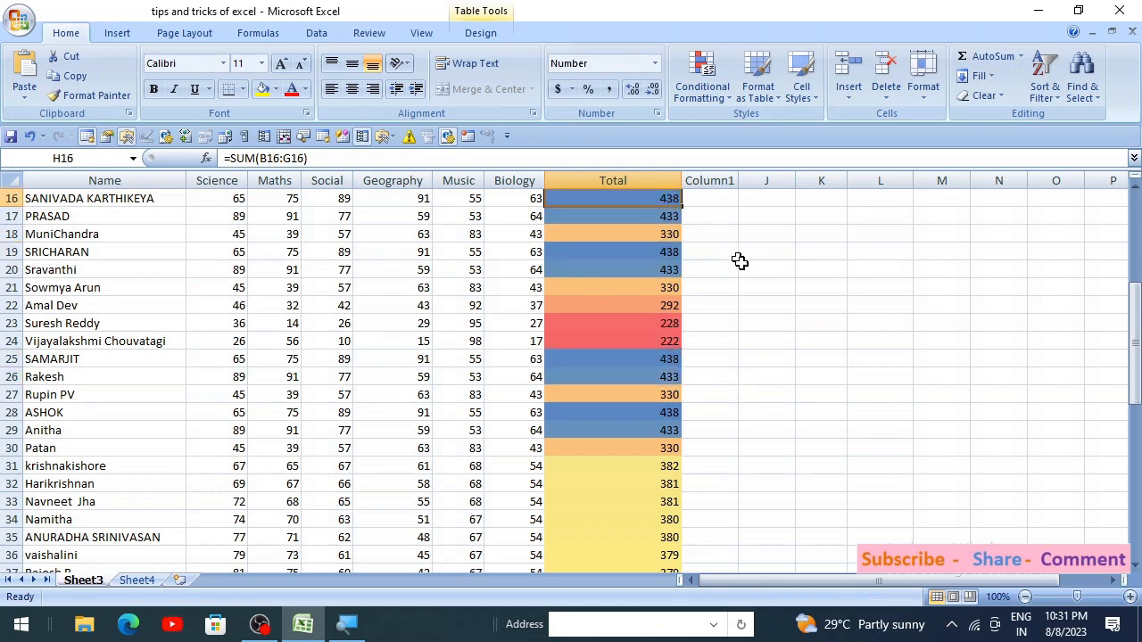
{"action": "scroll", "coordinate": [754, 312], "scroll_direction": "up", "scroll_amount": 4}
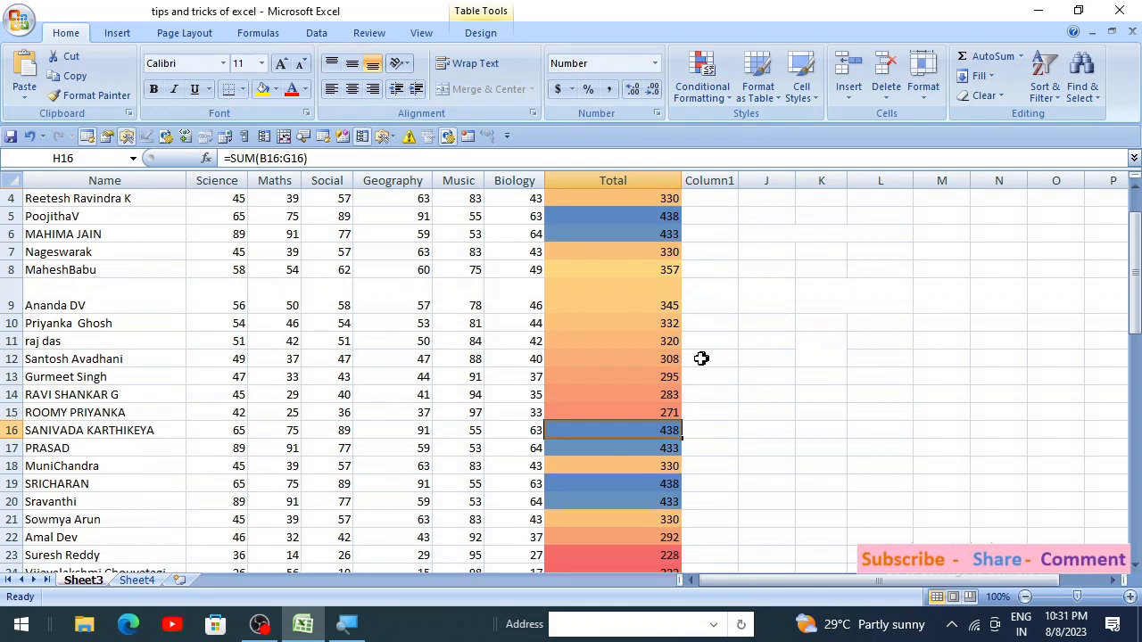
{"action": "scroll", "coordinate": [710, 451], "scroll_direction": "down", "scroll_amount": 2}
{"action": "left_click_drag", "start_coordinate": [668, 433], "coordinate": [642, 254]}
{"action": "scroll", "coordinate": [741, 449], "scroll_direction": "down", "scroll_amount": 6}
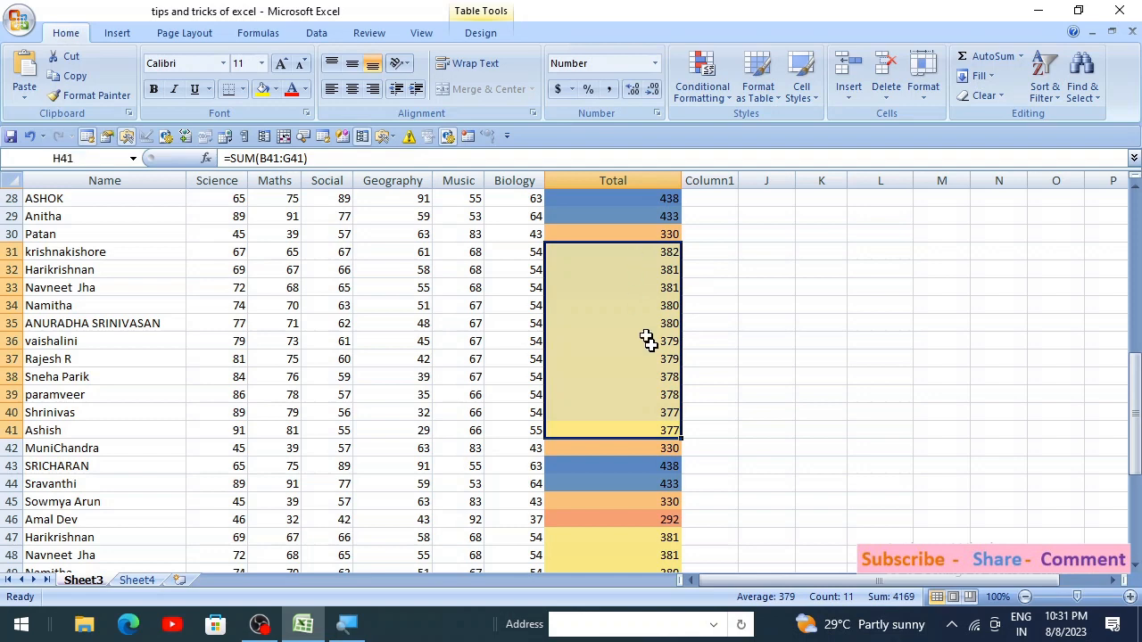
{"action": "scroll", "coordinate": [784, 428], "scroll_direction": "up", "scroll_amount": 9}
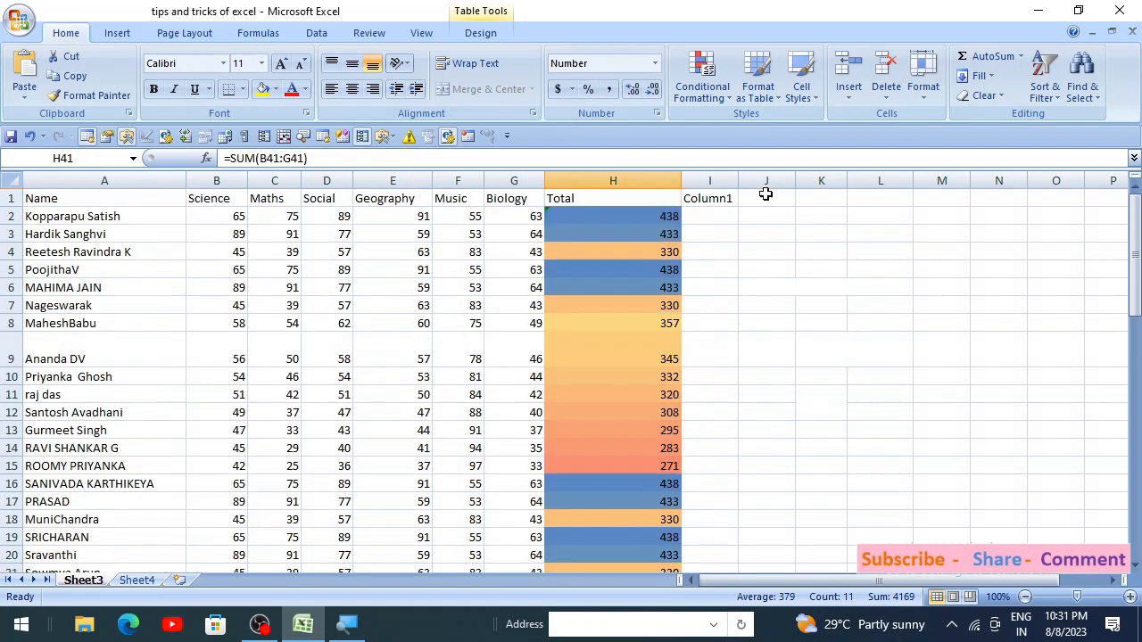
{"action": "left_click", "coordinate": [702, 80]}
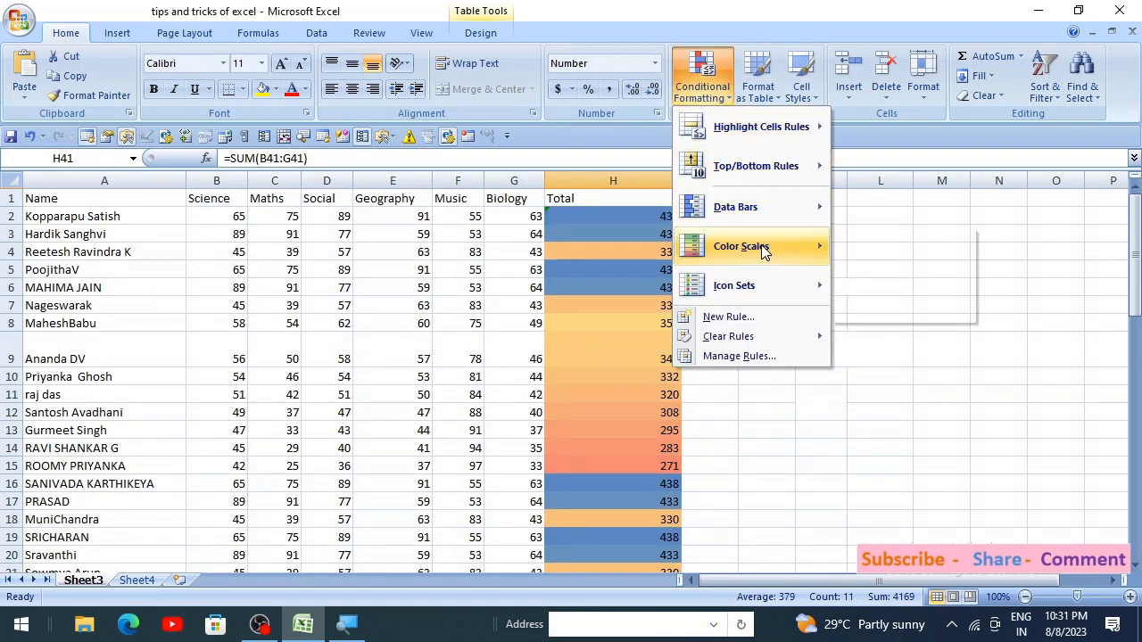
{"action": "left_click", "coordinate": [915, 318]}
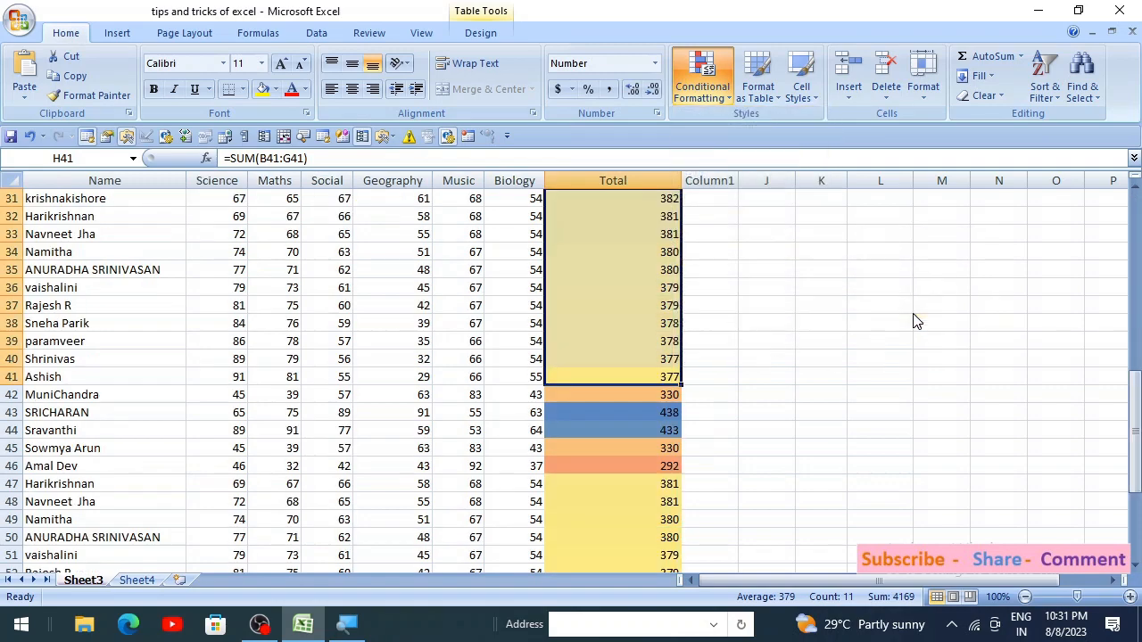
{"action": "left_click", "coordinate": [974, 382]}
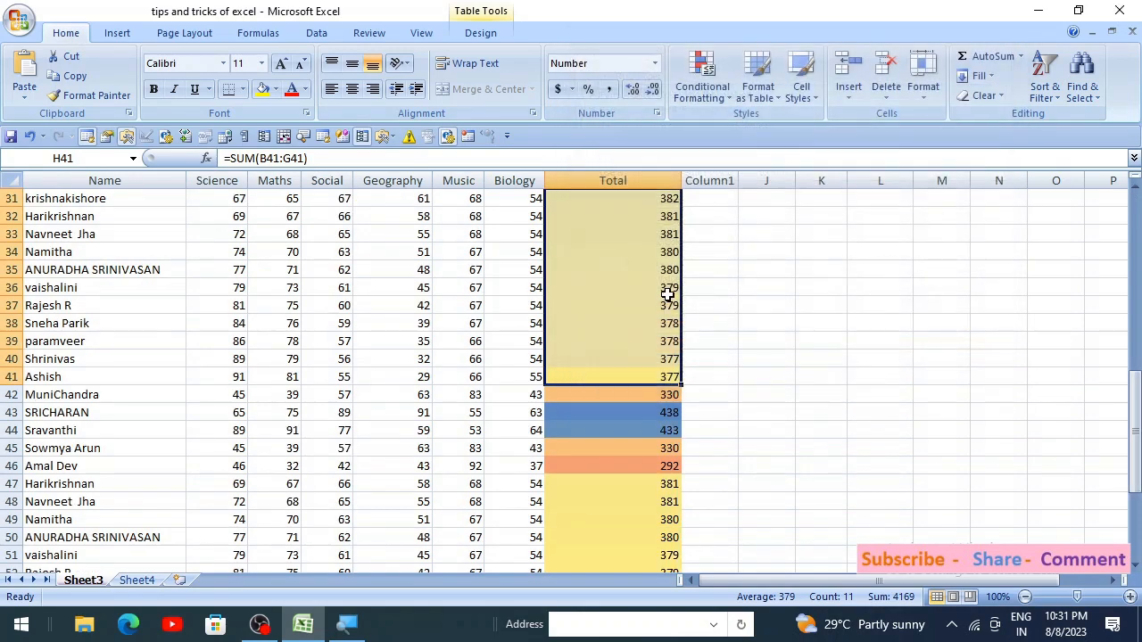
Step: Select all Total values from H2 down and start a new formatting rule for cell values between 300 and 350
{"action": "scroll", "coordinate": [667, 286], "scroll_direction": "up", "scroll_amount": 10}
{"action": "left_click", "coordinate": [653, 216]}
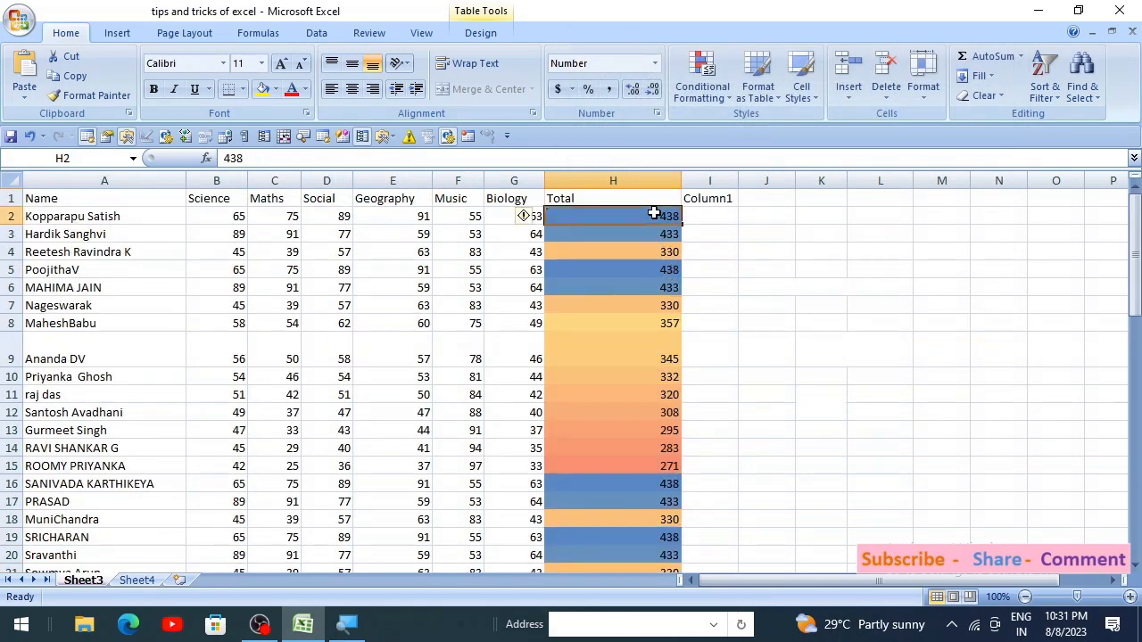
{"action": "key", "text": "ctrl+shift+Down"}
{"action": "left_click", "coordinate": [705, 89]}
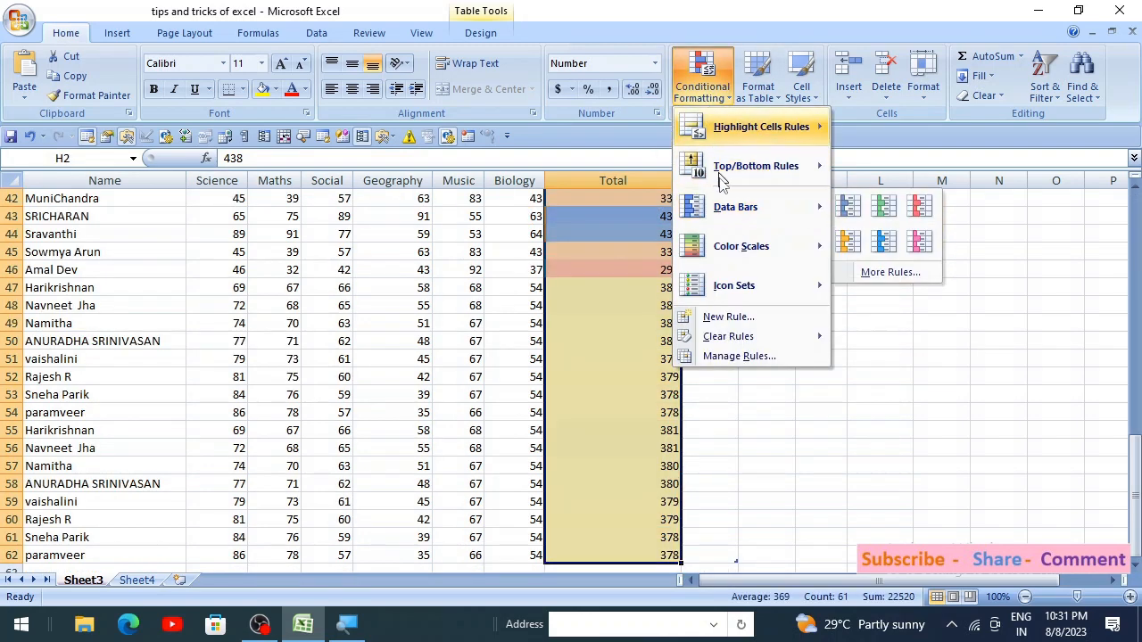
{"action": "mouse_move", "coordinate": [740, 247]}
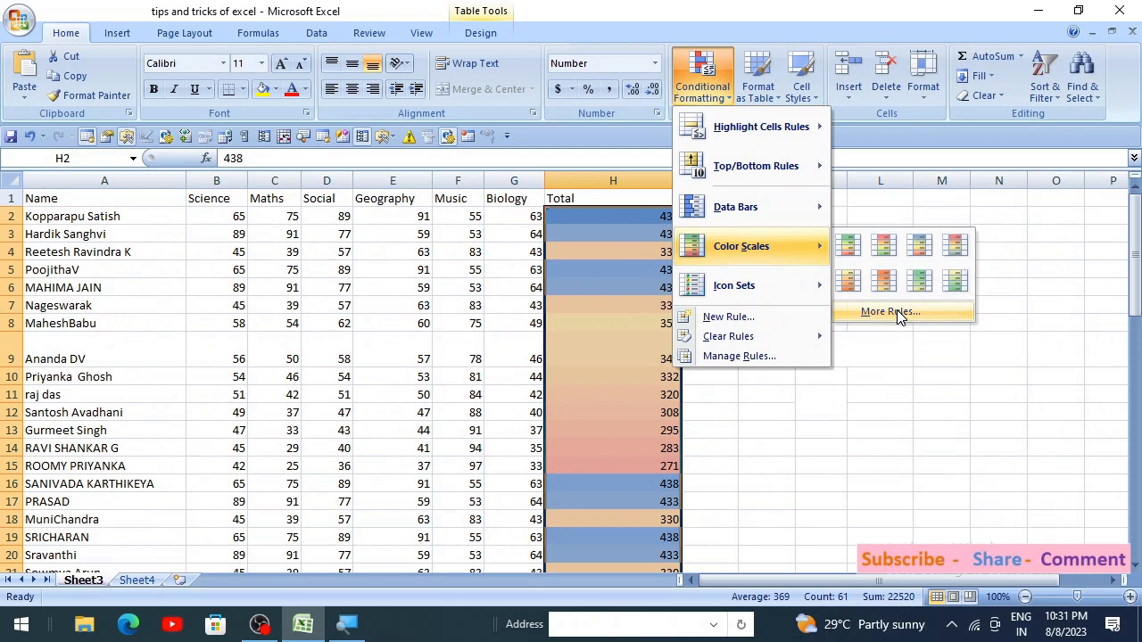
{"action": "left_click", "coordinate": [899, 317]}
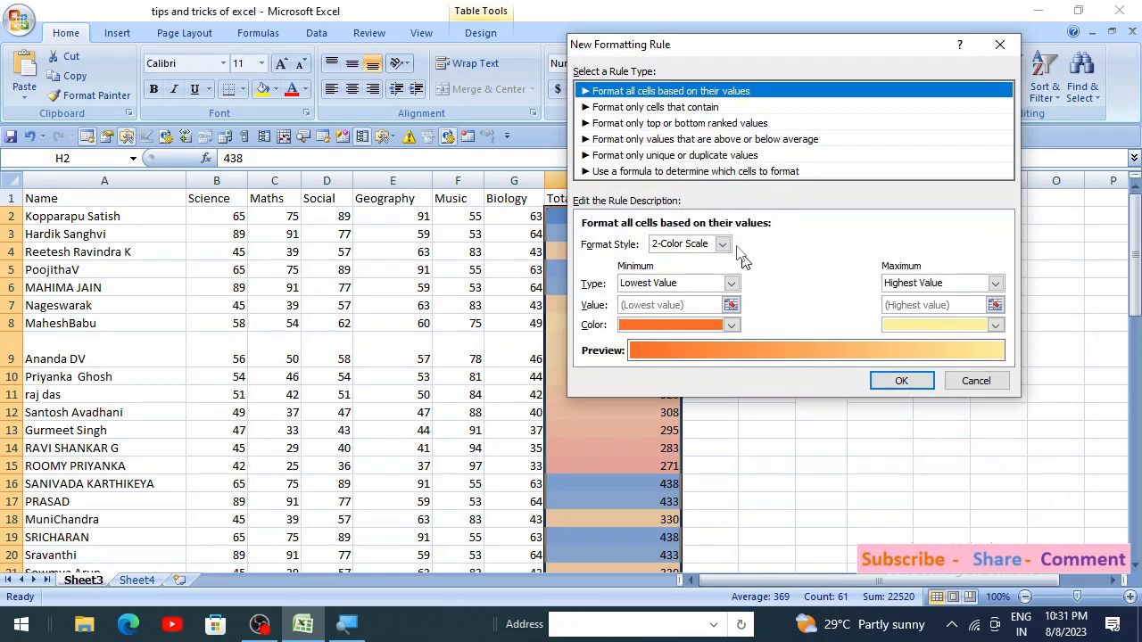
{"action": "left_click", "coordinate": [654, 107]}
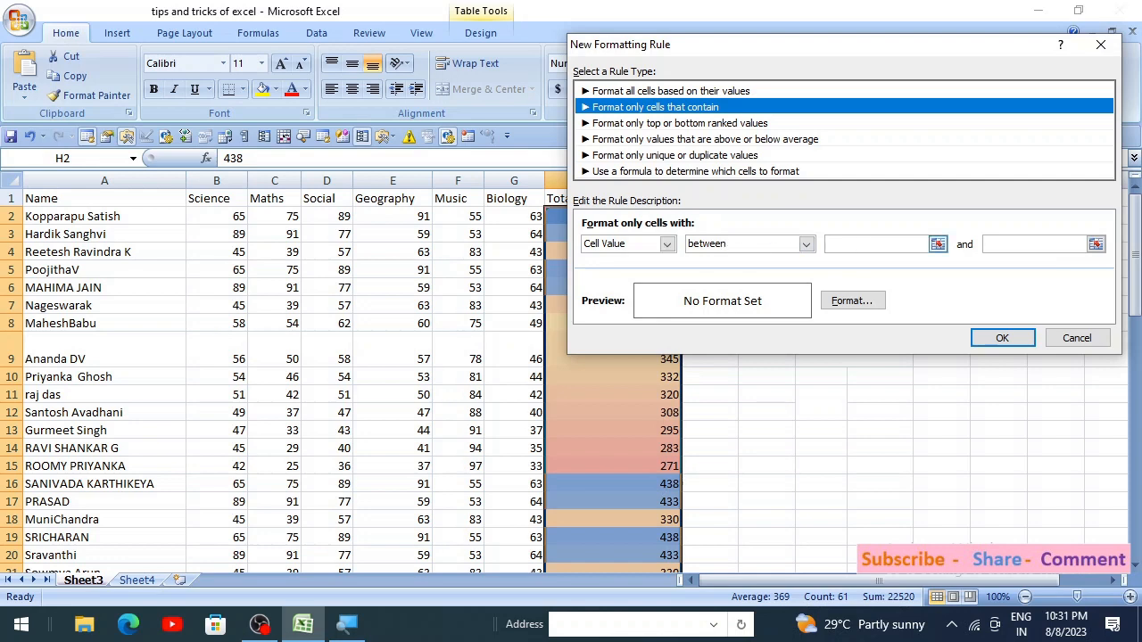
{"action": "left_click", "coordinate": [863, 244]}
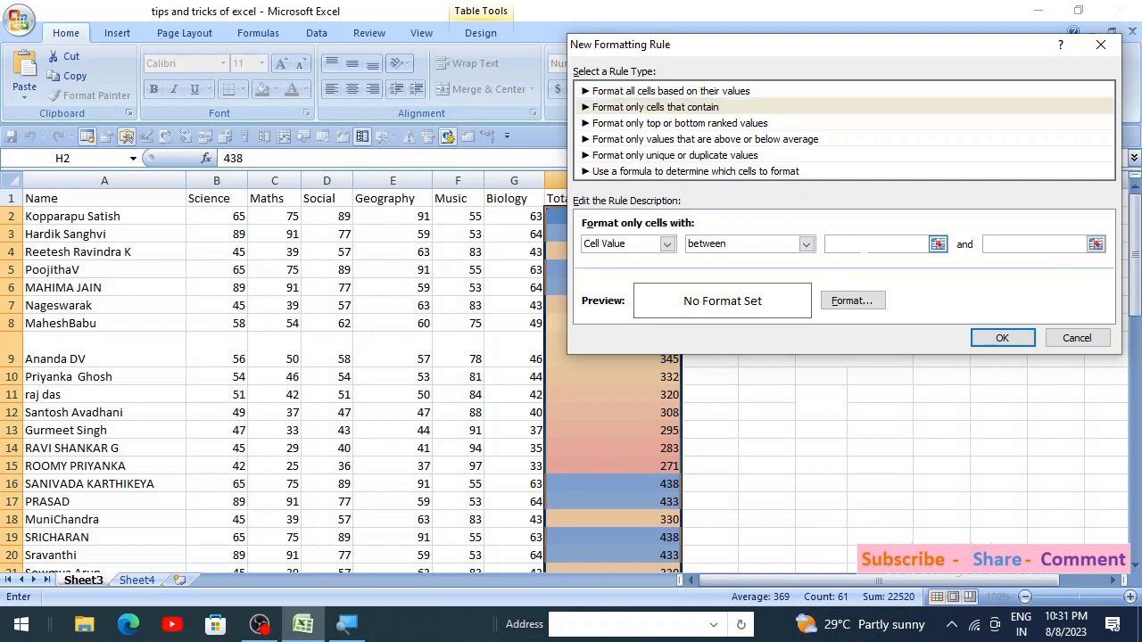
{"action": "type", "text": "300"}
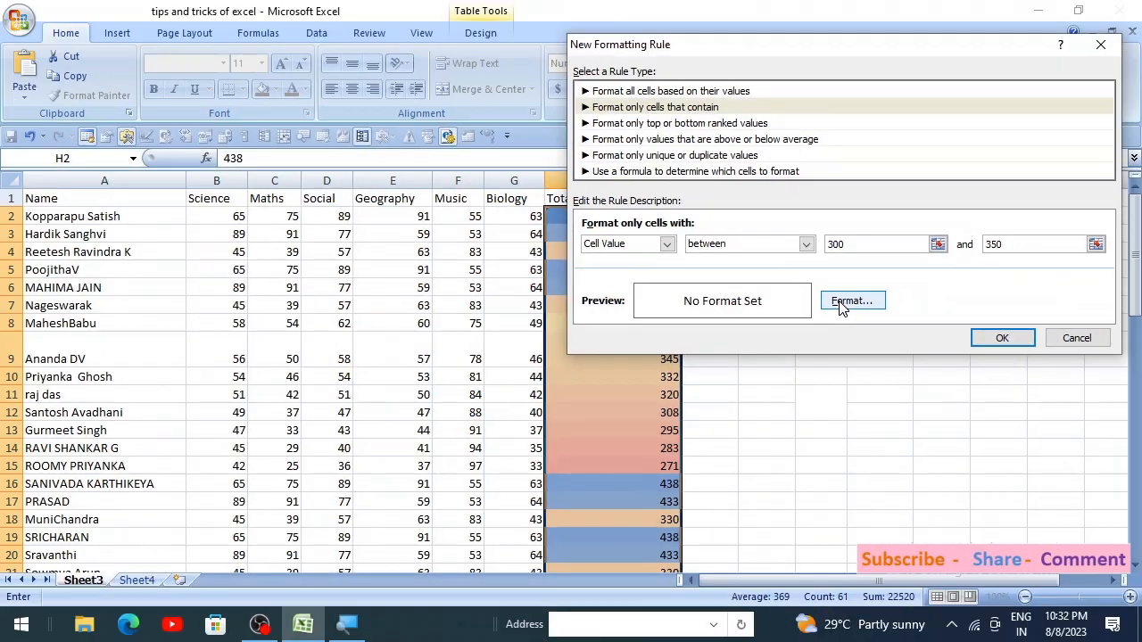
Step: Give the new rule a red background fill, apply it and deselect the Total values
{"action": "left_click", "coordinate": [848, 301]}
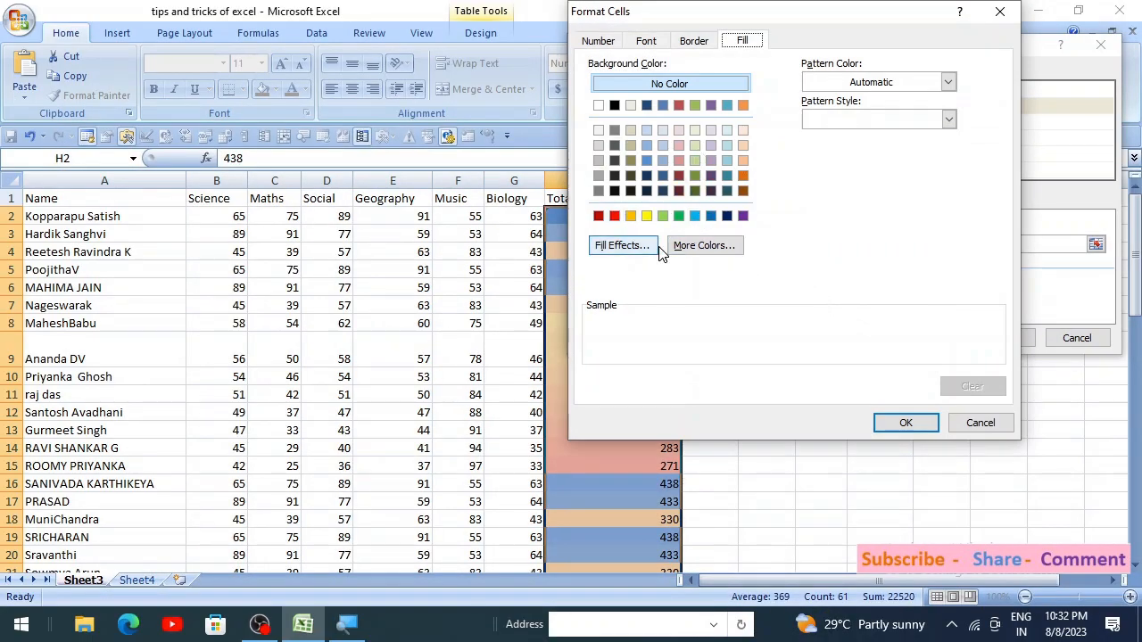
{"action": "left_click", "coordinate": [613, 216]}
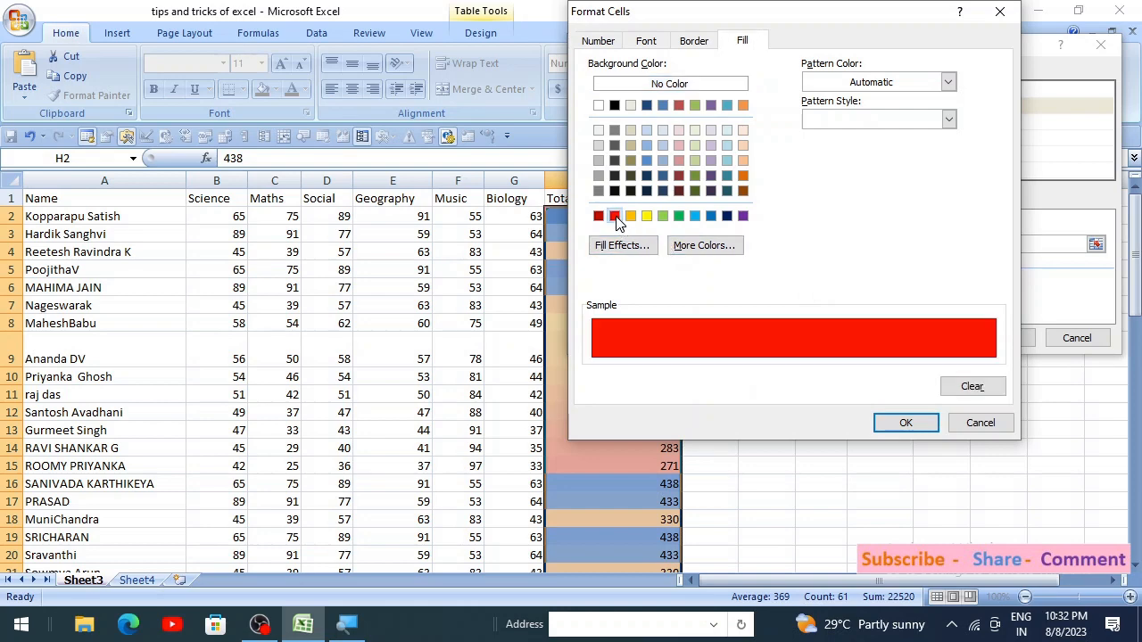
{"action": "left_click", "coordinate": [905, 424]}
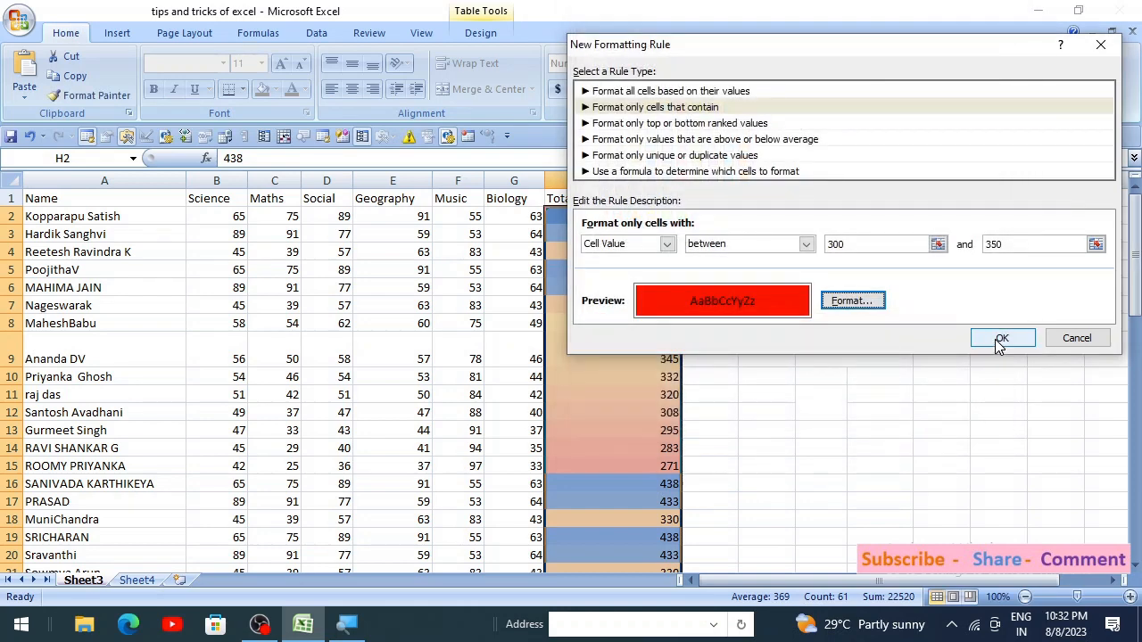
{"action": "left_click", "coordinate": [1000, 338]}
{"action": "left_click", "coordinate": [776, 360]}
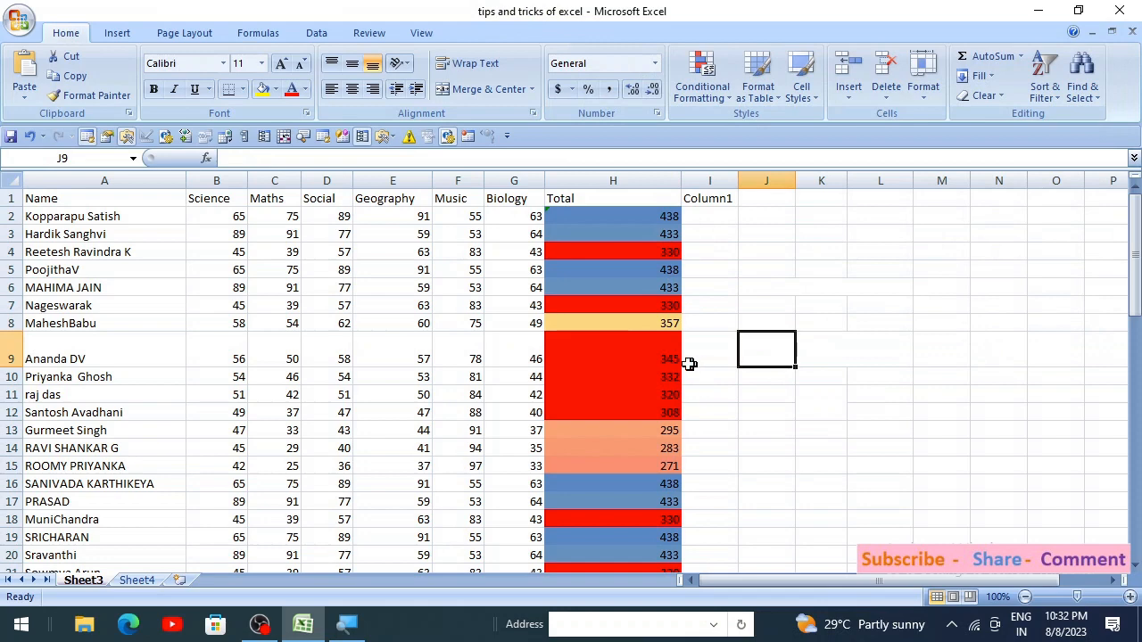
Step: Check individual Total cells against the 300 to 350 rule, including H9:H12 and the rows from H2 to H12
{"action": "left_click_drag", "start_coordinate": [673, 359], "coordinate": [670, 412]}
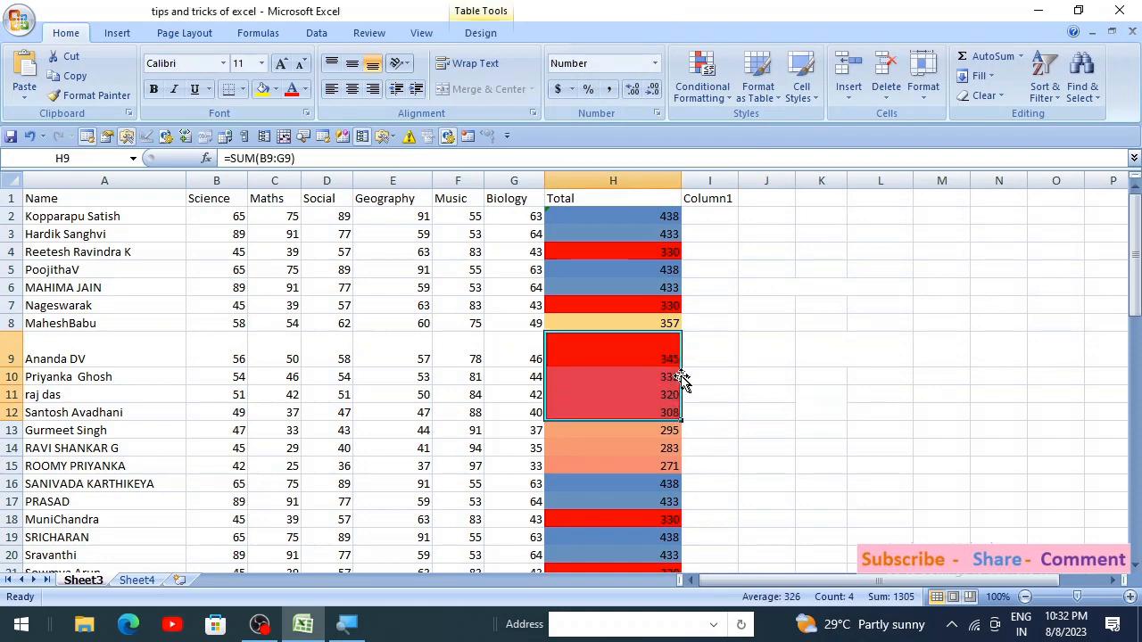
{"action": "left_click", "coordinate": [764, 390]}
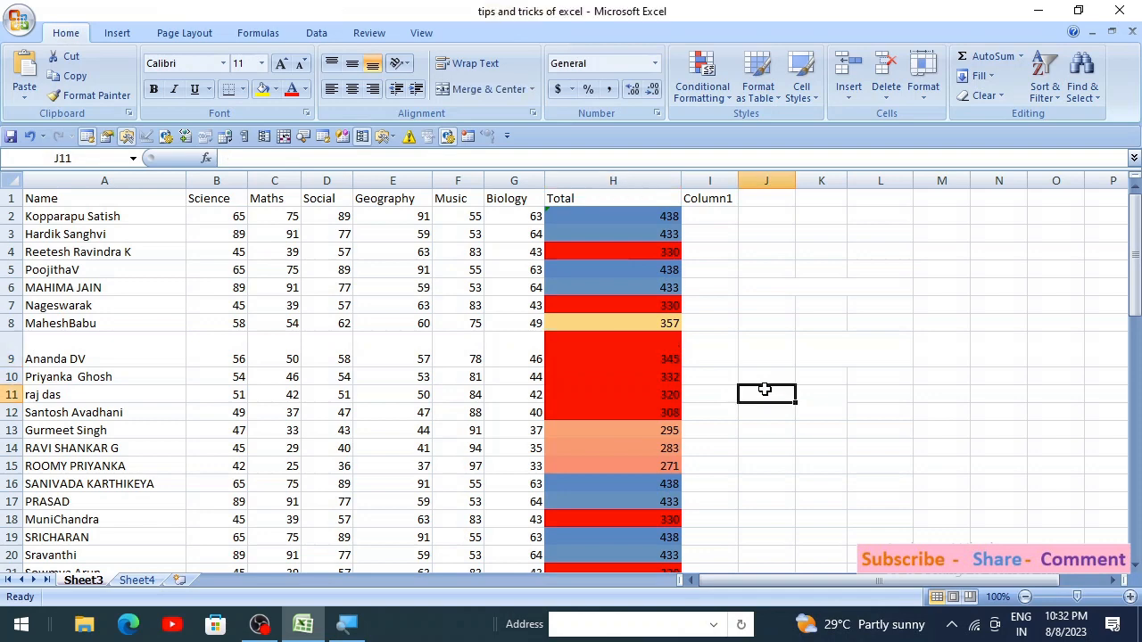
{"action": "left_click", "coordinate": [660, 216]}
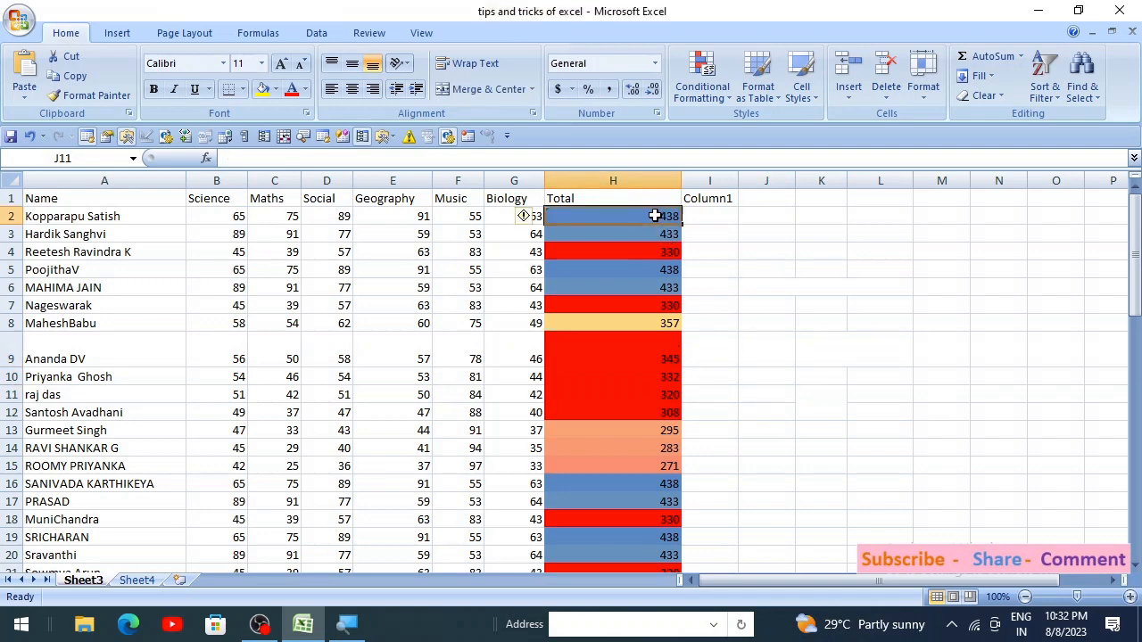
{"action": "key", "text": "Up"}
{"action": "key", "text": "Down"}
{"action": "key", "text": "Down"}
{"action": "key", "text": "Down"}
{"action": "key", "text": "Down"}
{"action": "key", "text": "Down"}
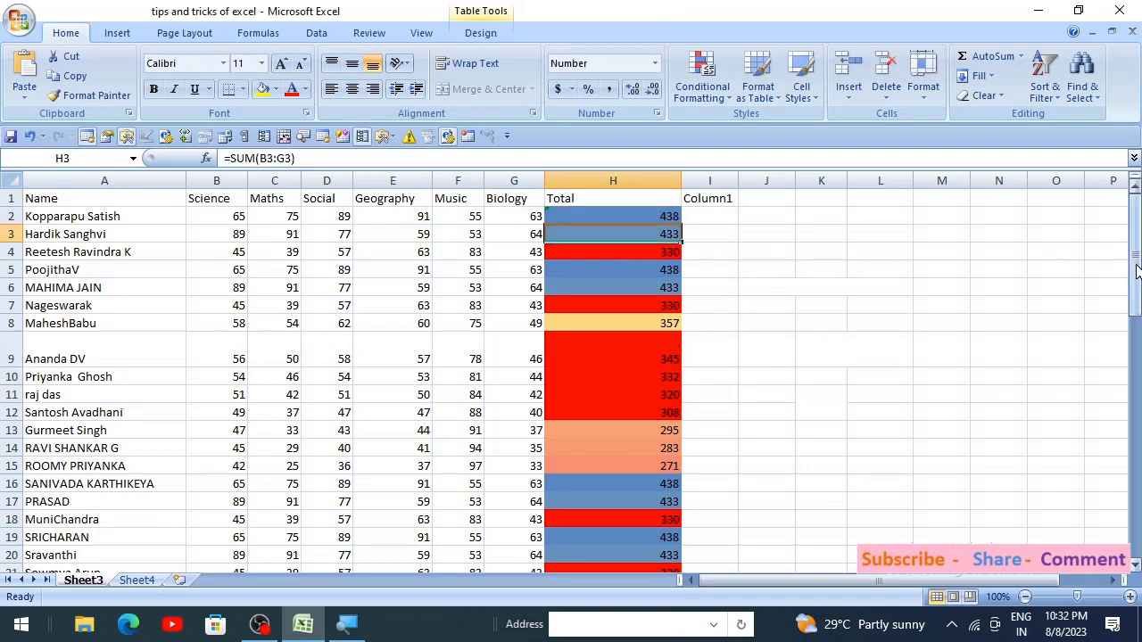
{"action": "key", "text": "Down"}
{"action": "key", "text": "Down"}
{"action": "key", "text": "Down"}
{"action": "key", "text": "Down"}
{"action": "key", "text": "Down"}
{"action": "key", "text": "Down"}
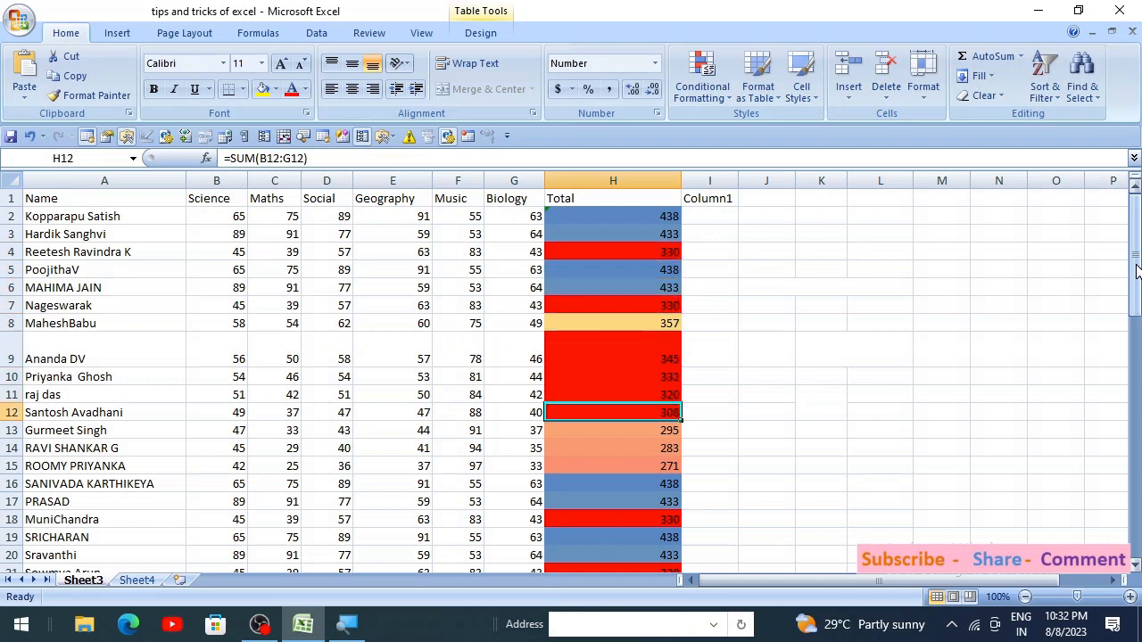
{"action": "key", "text": "Up"}
Step: Select all Total values and look through the available rule types for a custom color scale rule without creating one
{"action": "left_click", "coordinate": [658, 217]}
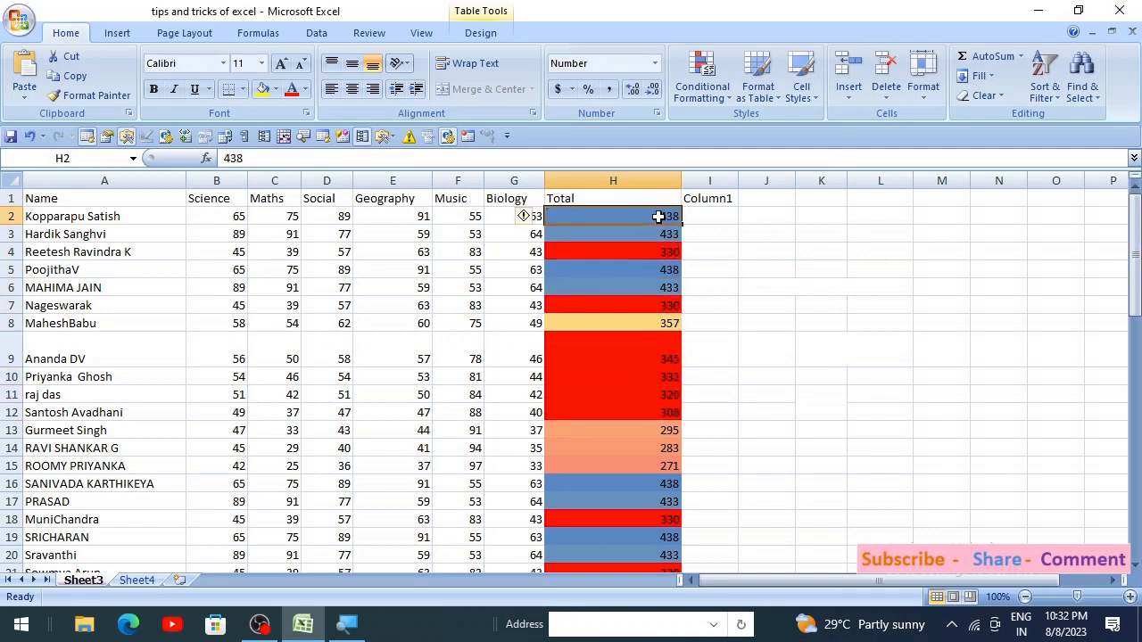
{"action": "key", "text": "ctrl+shift+Down"}
{"action": "left_click", "coordinate": [713, 98]}
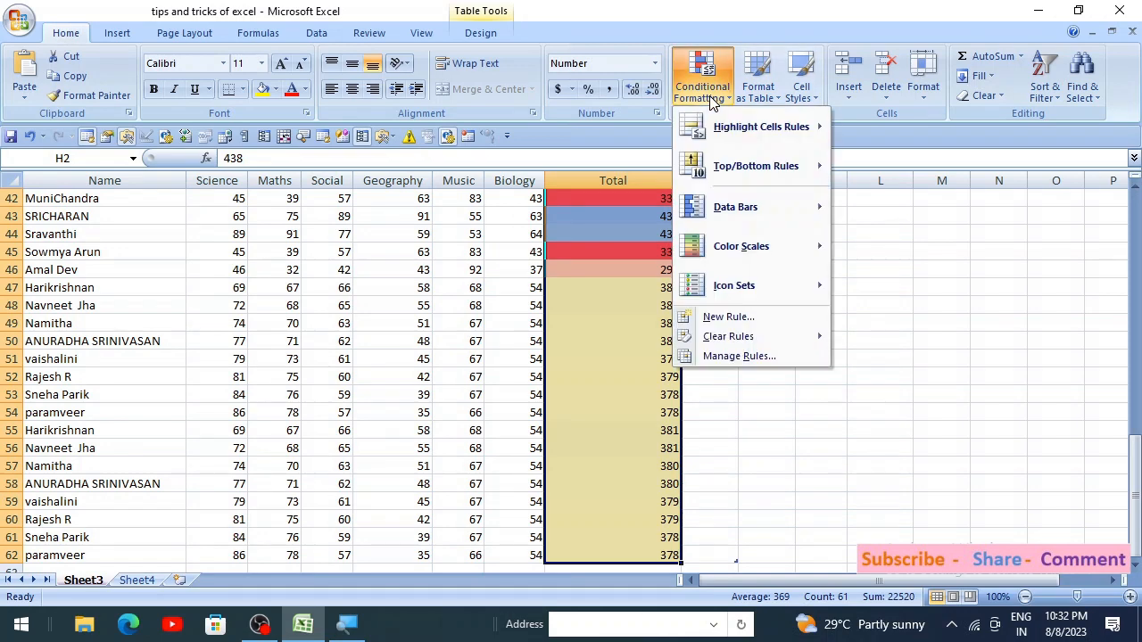
{"action": "mouse_move", "coordinate": [759, 243]}
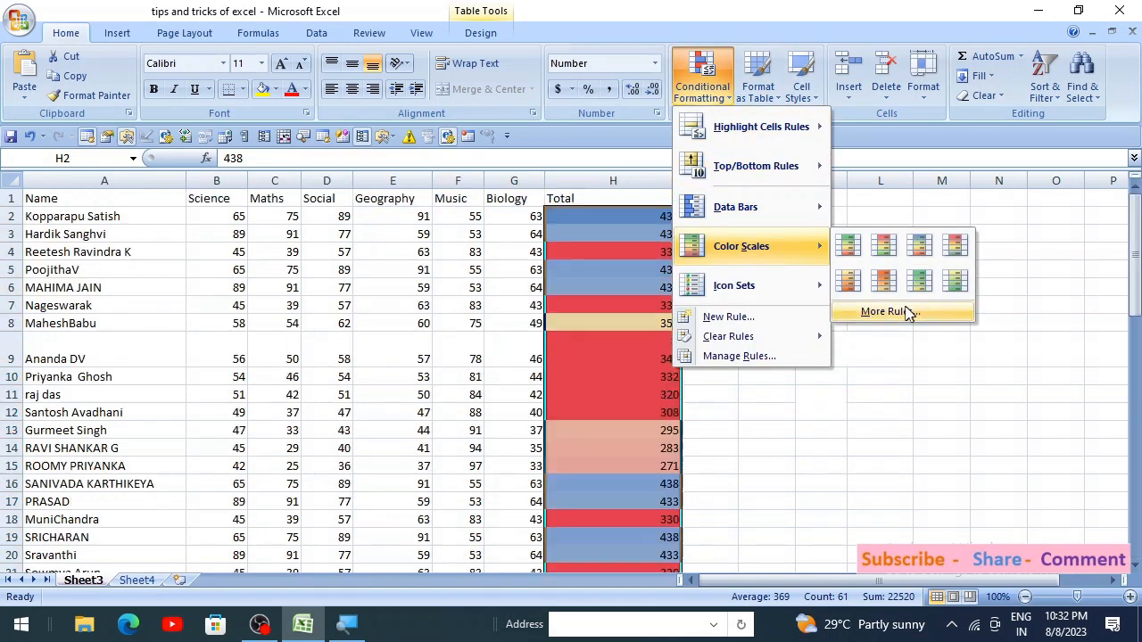
{"action": "left_click", "coordinate": [901, 311]}
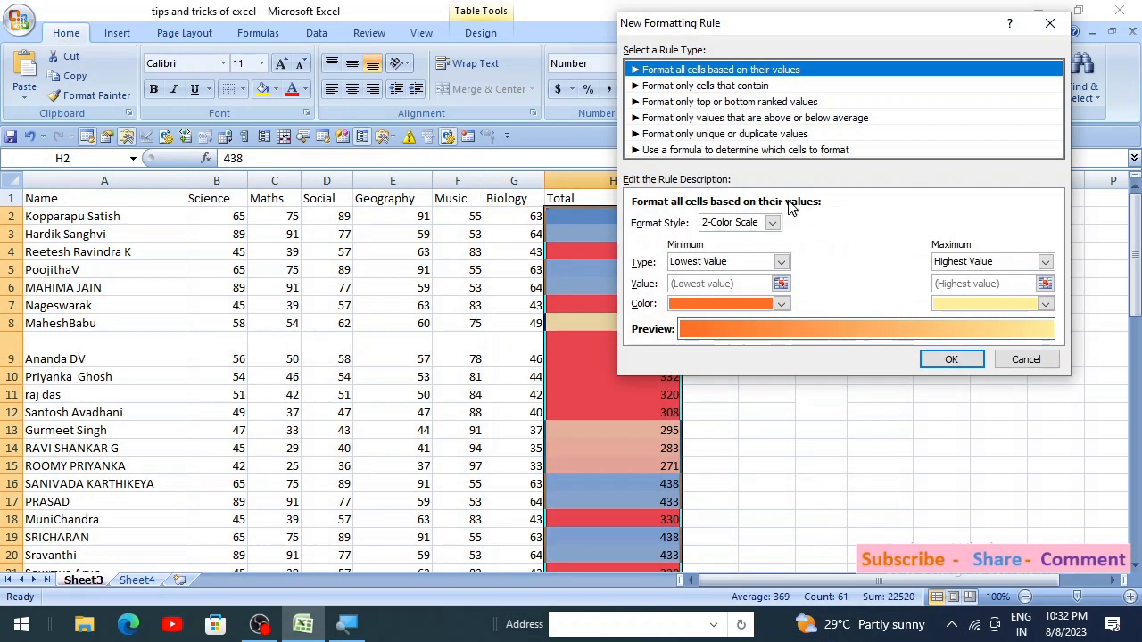
{"action": "left_click", "coordinate": [724, 86]}
{"action": "left_click", "coordinate": [731, 103]}
{"action": "left_click", "coordinate": [733, 117]}
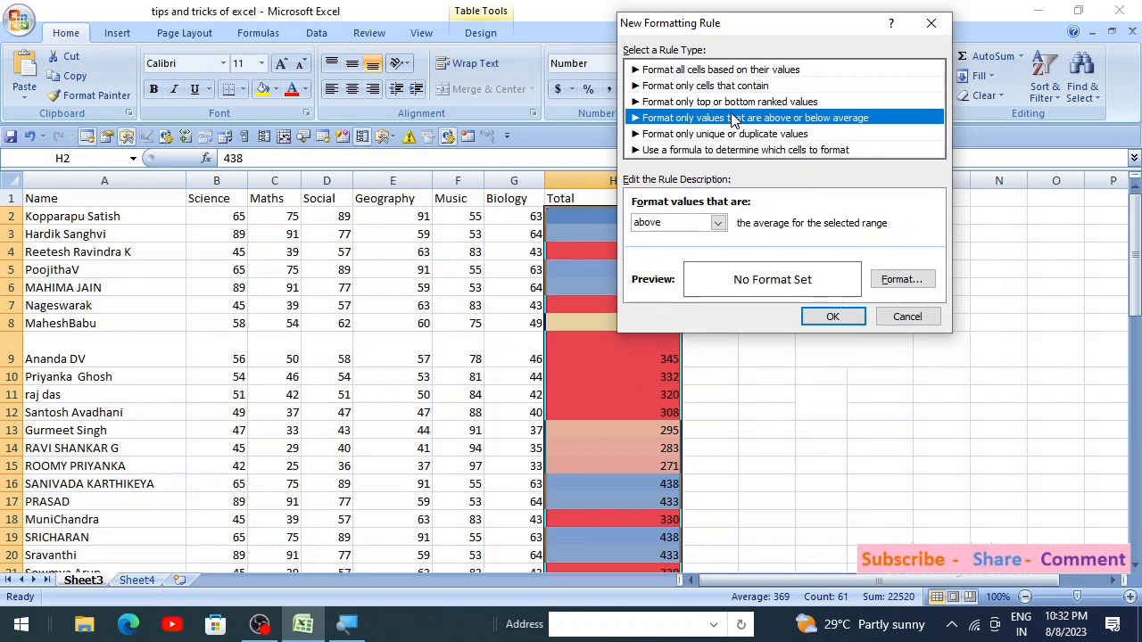
{"action": "left_click", "coordinate": [730, 86]}
{"action": "left_click", "coordinate": [1041, 312]}
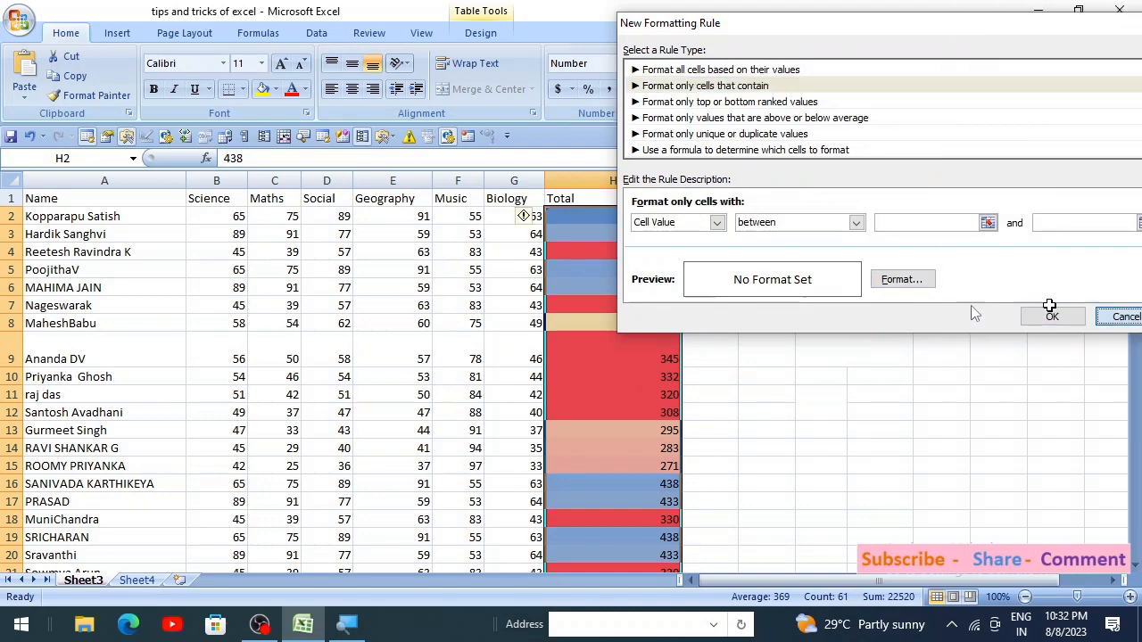
{"action": "left_click", "coordinate": [774, 364]}
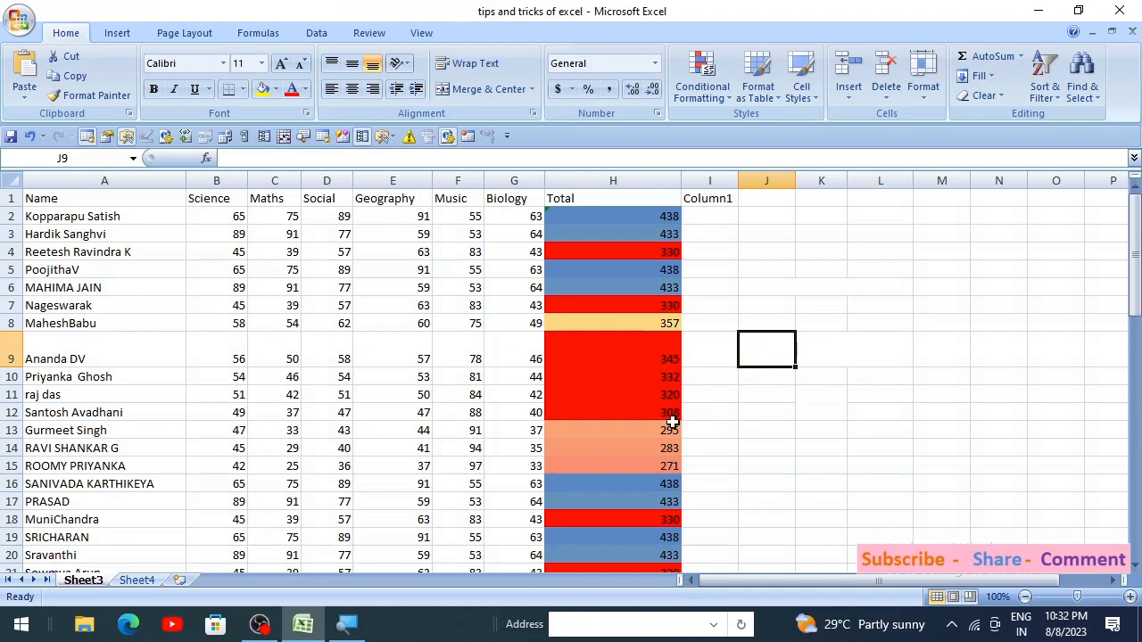
{"action": "left_click", "coordinate": [645, 396]}
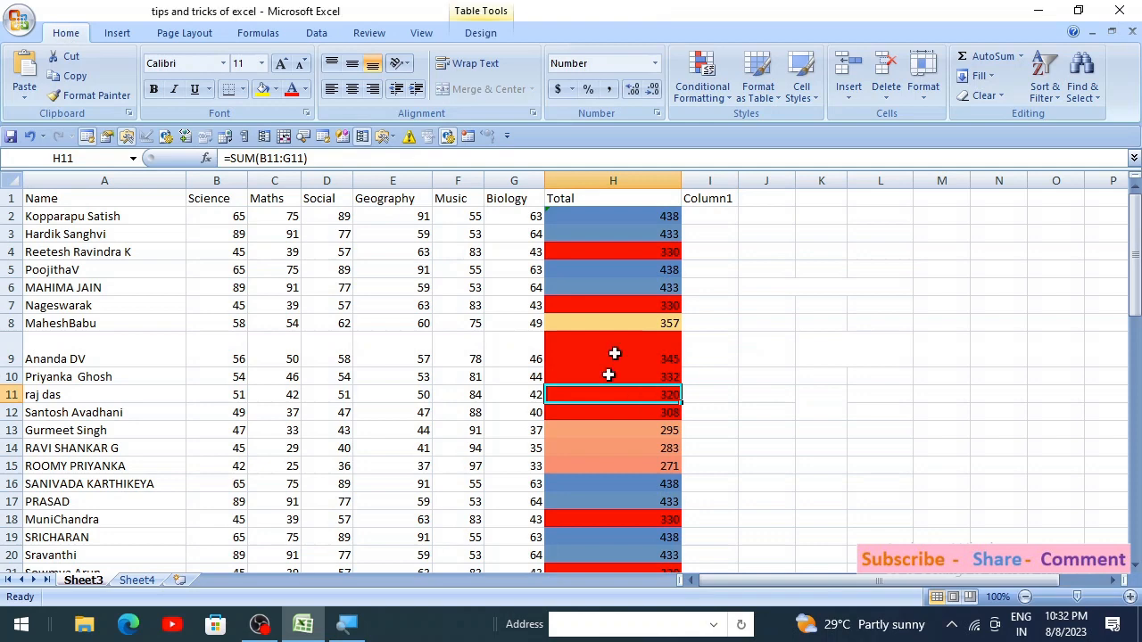
{"action": "left_click", "coordinate": [721, 103]}
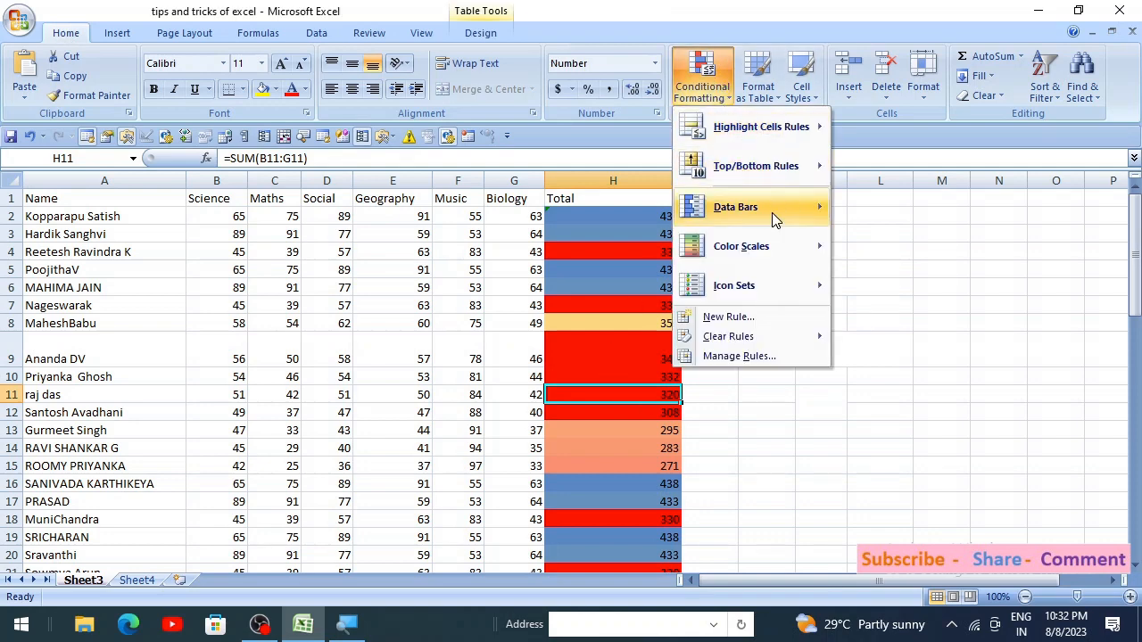
{"action": "mouse_move", "coordinate": [772, 212]}
{"action": "mouse_move", "coordinate": [777, 243]}
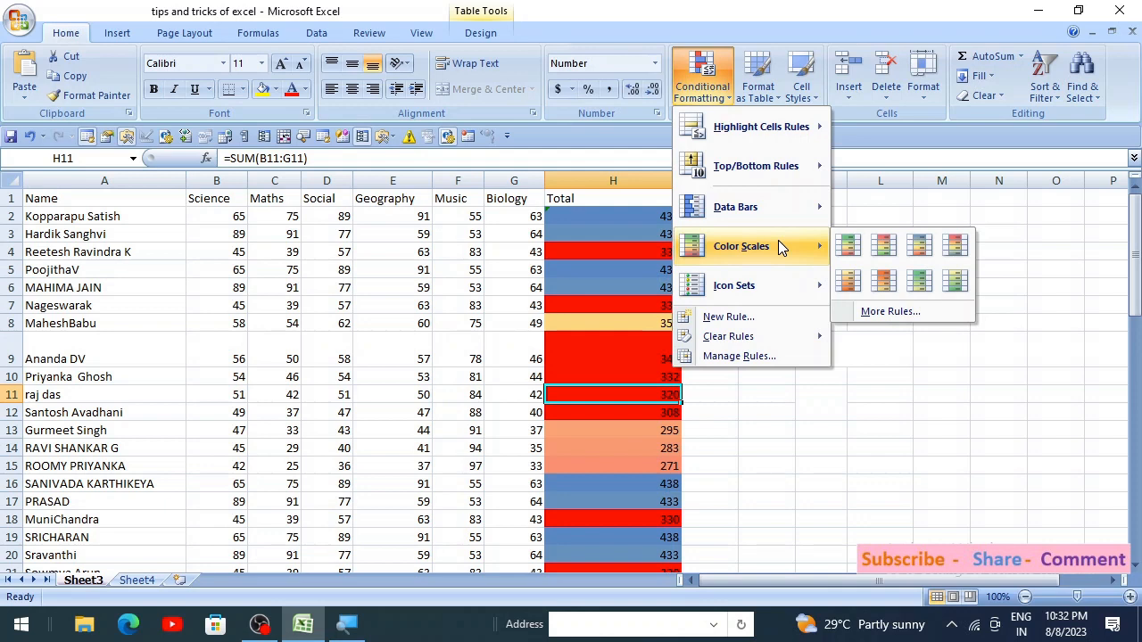
{"action": "mouse_move", "coordinate": [772, 298]}
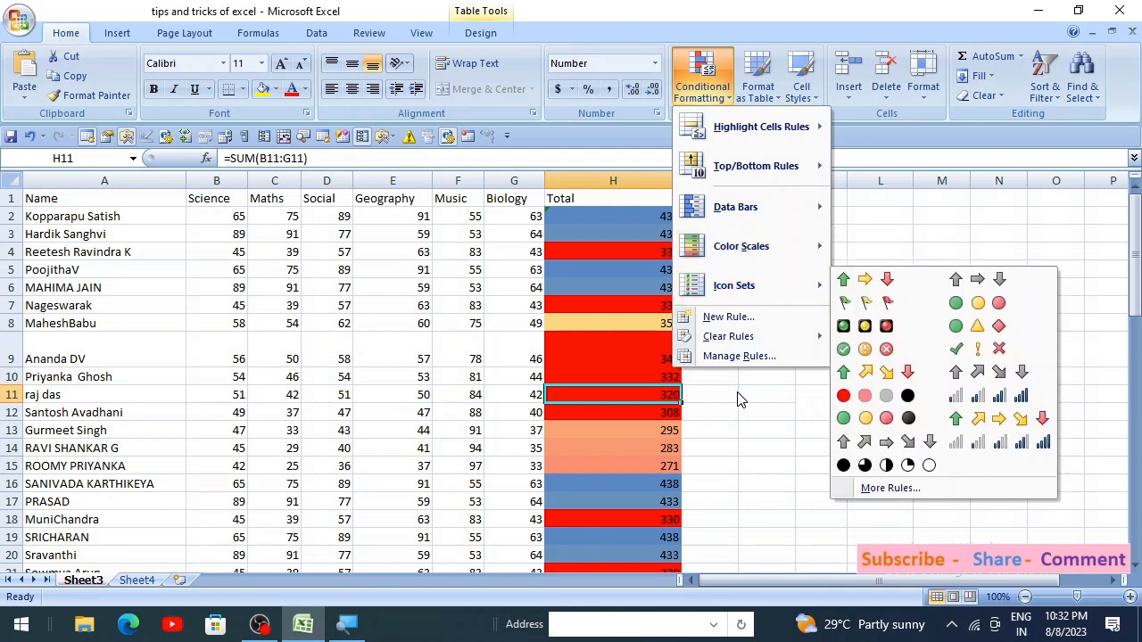
{"action": "left_click", "coordinate": [708, 302]}
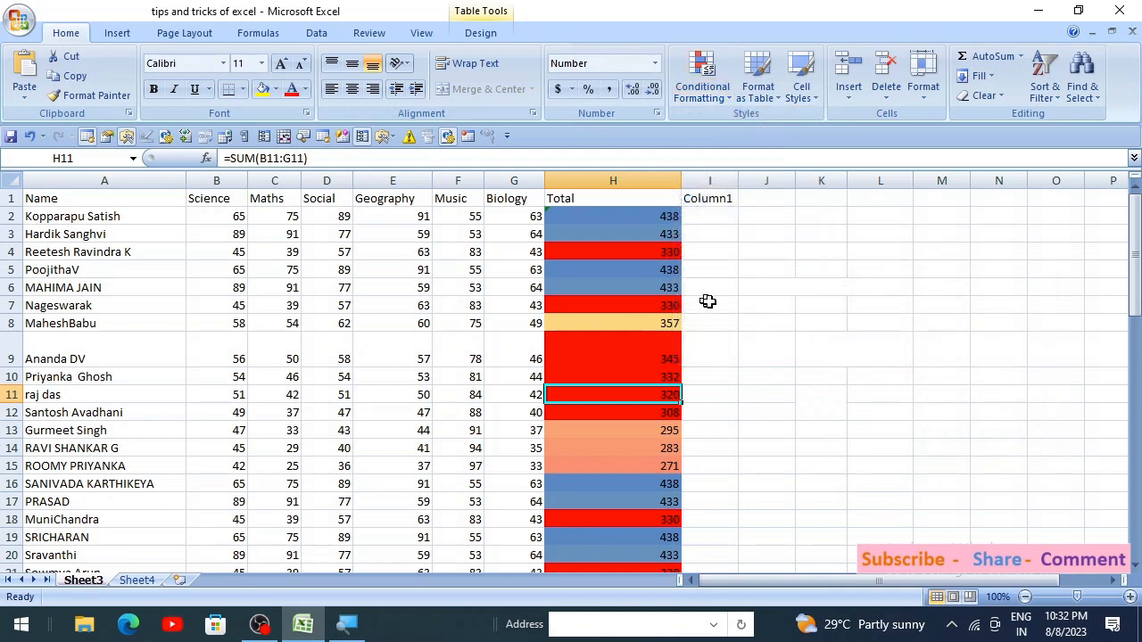
Step: Select all Total values from H2 down and clear the conditional formatting rules from the entire sheet
{"action": "left_click", "coordinate": [638, 217]}
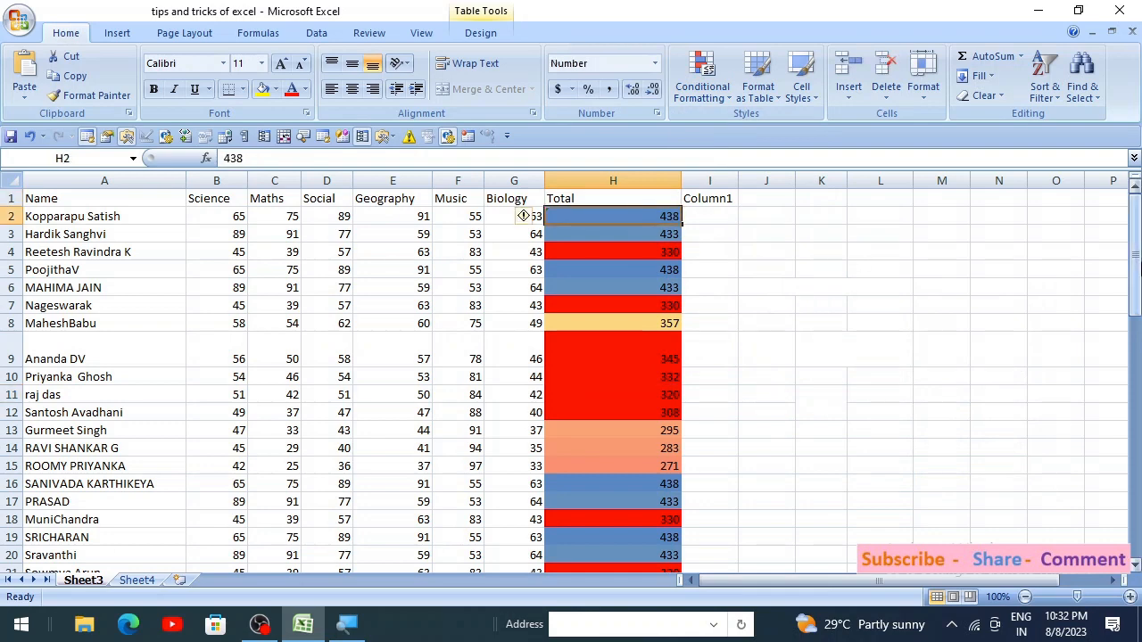
{"action": "key", "text": "ctrl+shift+Down"}
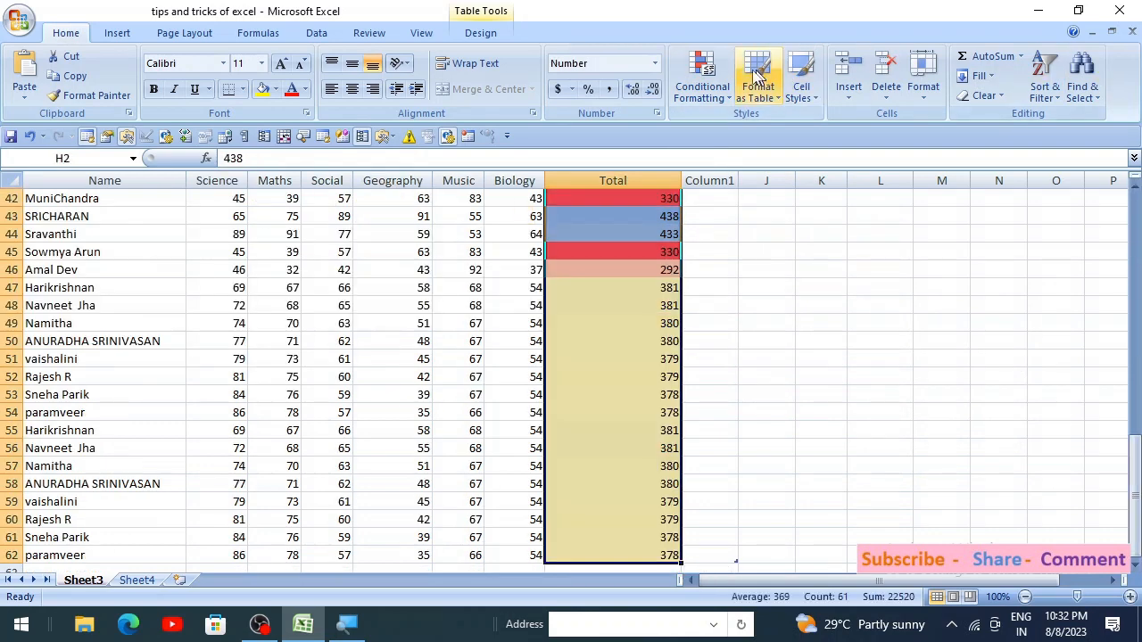
{"action": "left_click", "coordinate": [710, 98]}
{"action": "mouse_move", "coordinate": [778, 337]}
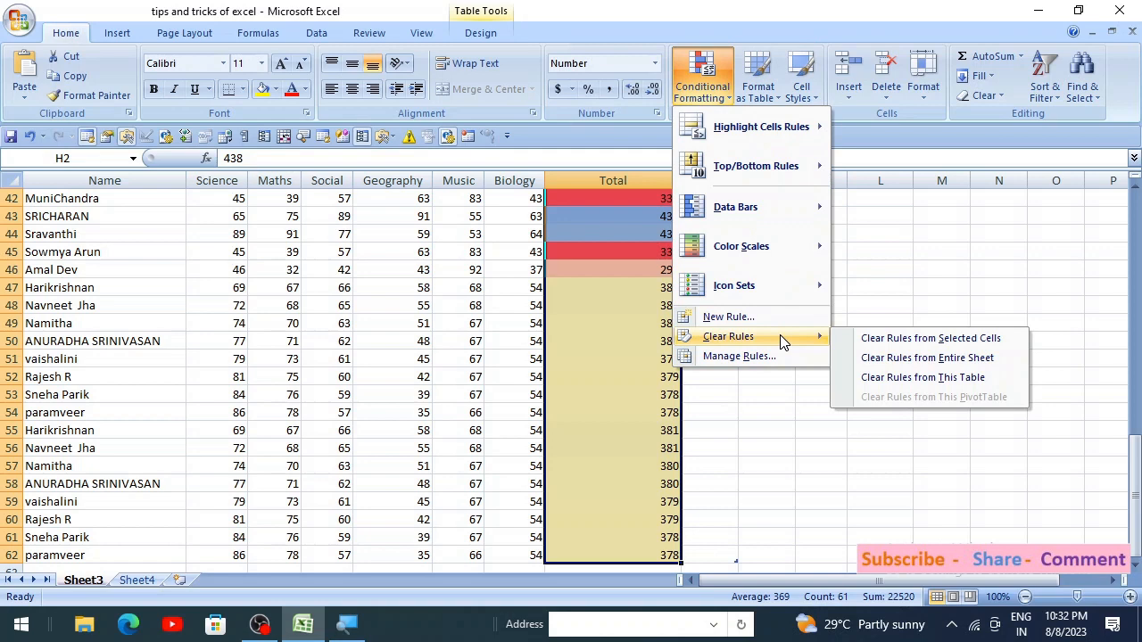
{"action": "left_click", "coordinate": [959, 360]}
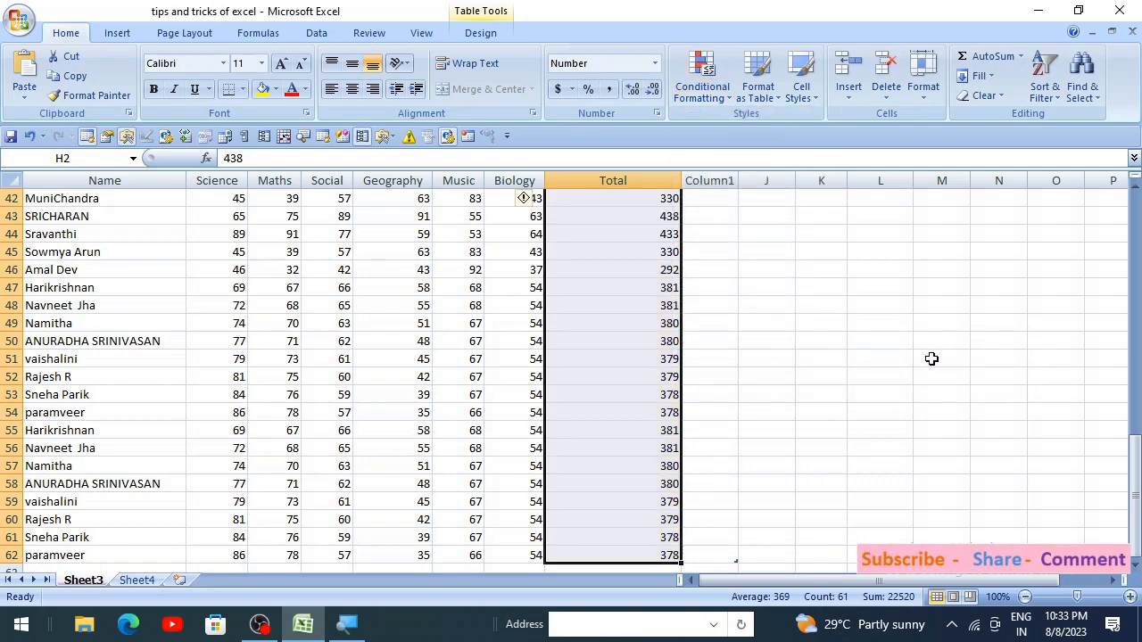
Step: Deselect the Total values and make column H narrower
{"action": "scroll", "coordinate": [931, 359], "scroll_direction": "up", "scroll_amount": 14}
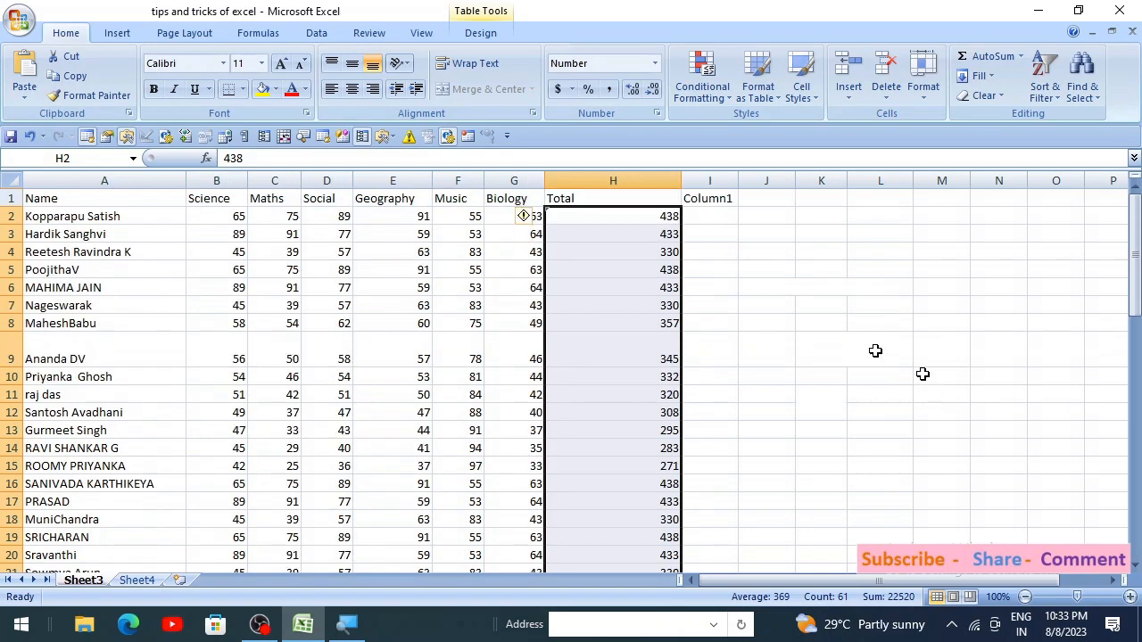
{"action": "left_click", "coordinate": [719, 229]}
{"action": "left_click_drag", "start_coordinate": [680, 181], "coordinate": [641, 182]}
Step: Apply the colored three-arrow icon set (green, yellow, red) to all Total values from H2 down and deselect them
{"action": "left_click", "coordinate": [594, 217]}
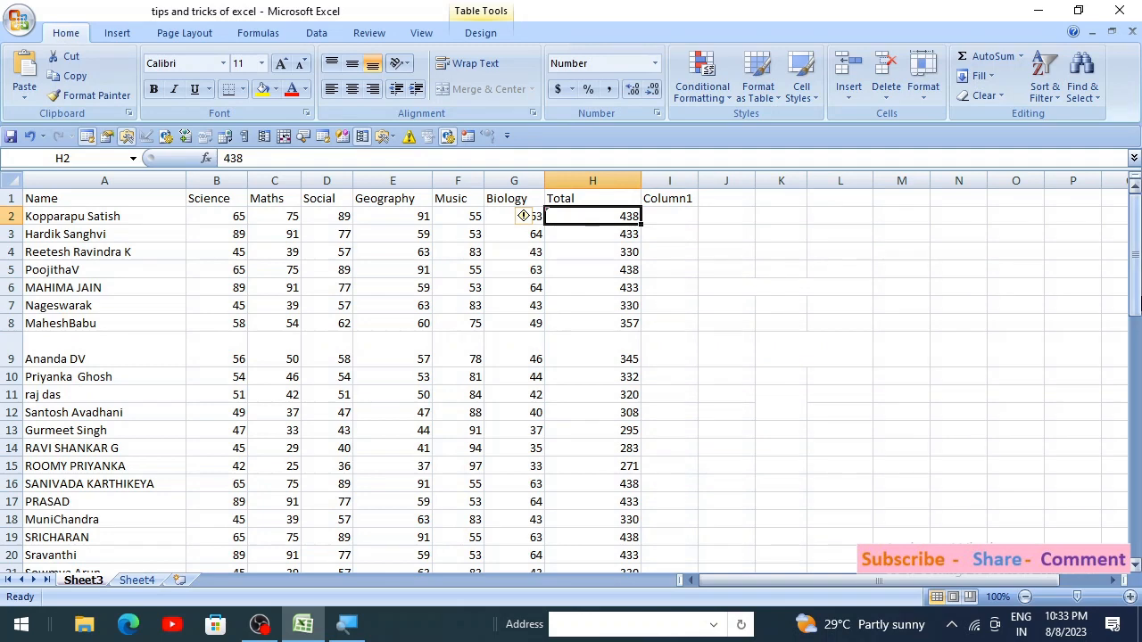
{"action": "key", "text": "ctrl+shift+Down"}
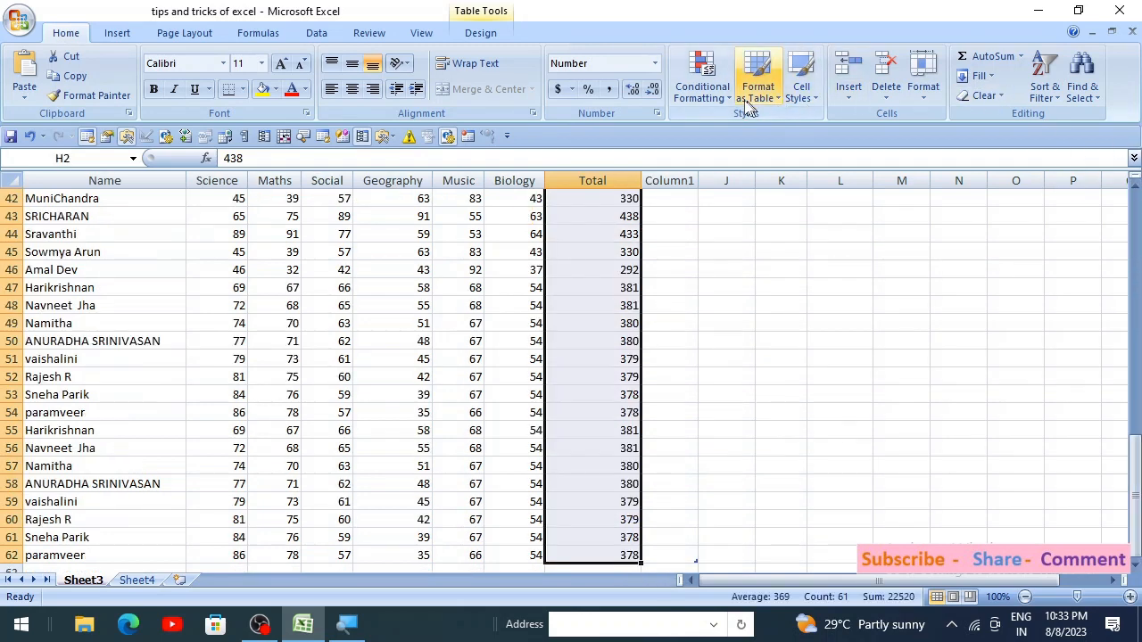
{"action": "left_click", "coordinate": [718, 98]}
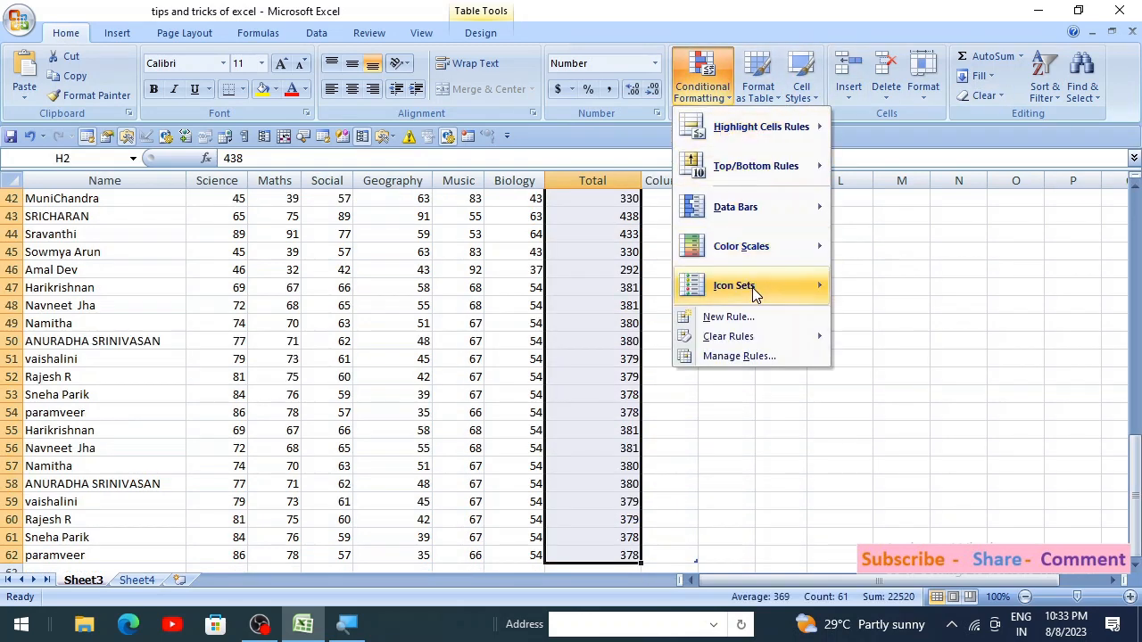
{"action": "mouse_move", "coordinate": [752, 287]}
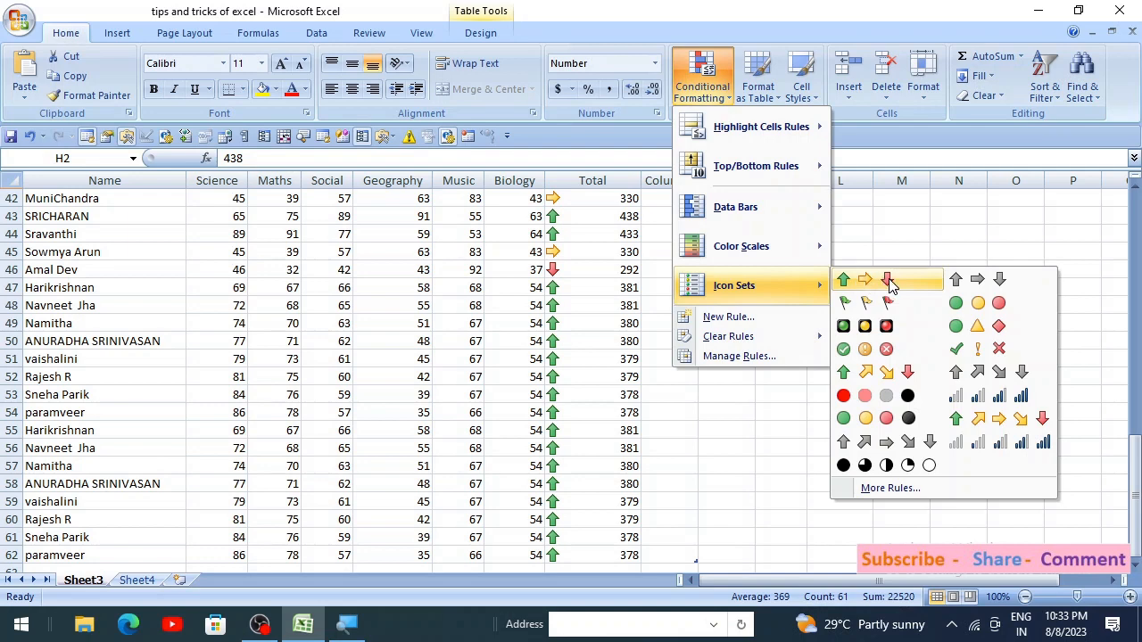
{"action": "left_click", "coordinate": [888, 281]}
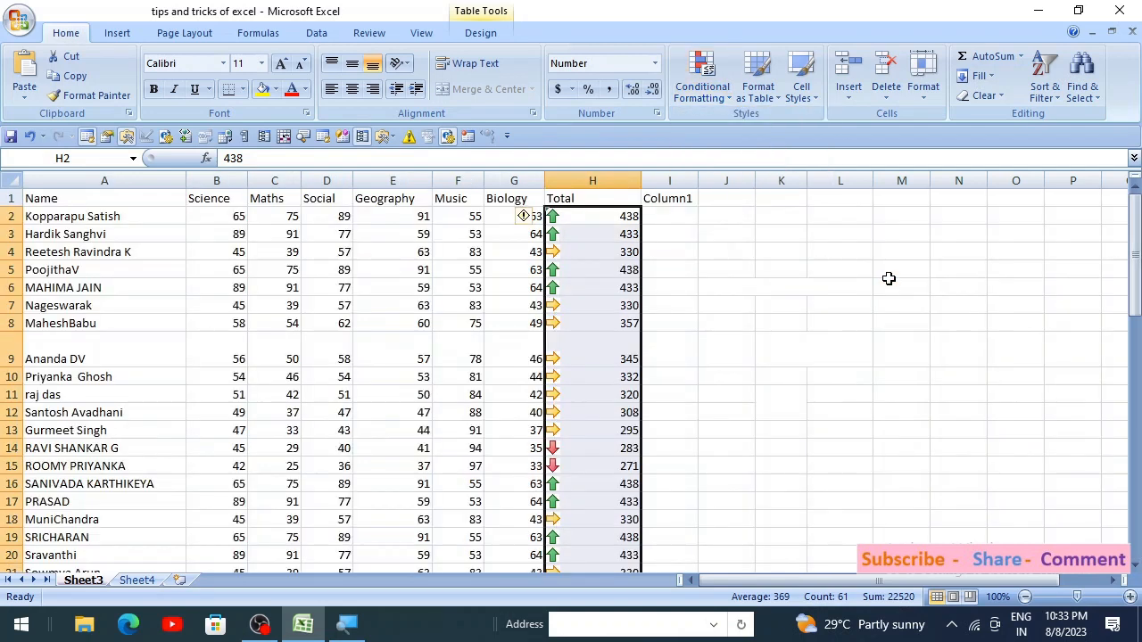
{"action": "left_click", "coordinate": [807, 348]}
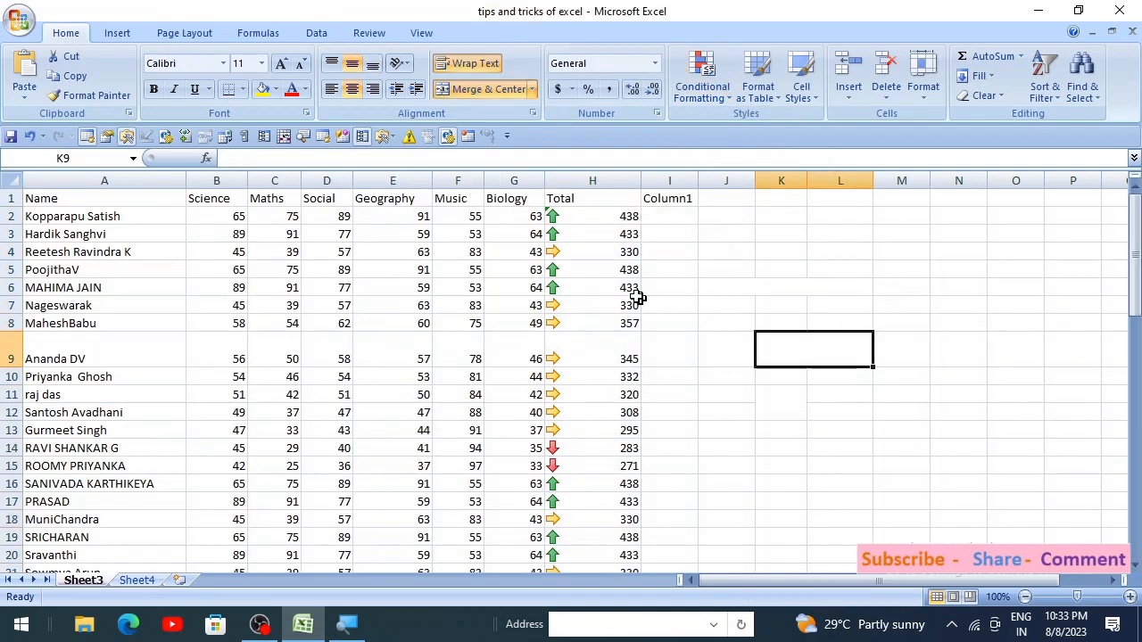
Step: Examine how the green, yellow and red arrows are assigned to the scores down the whole Total column
{"action": "left_click", "coordinate": [563, 323]}
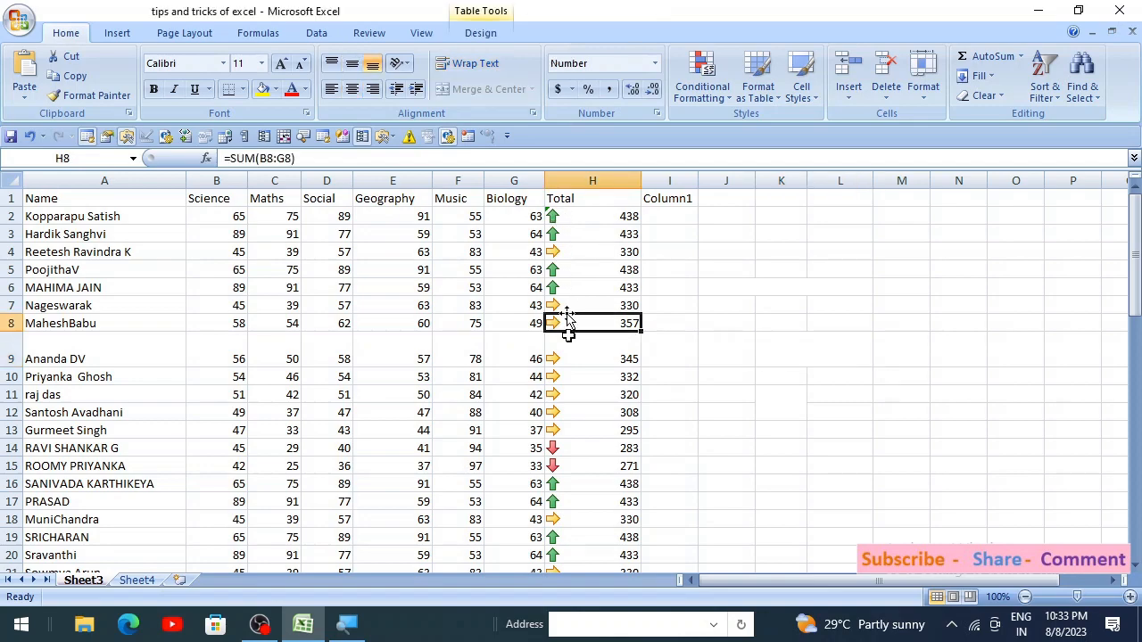
{"action": "scroll", "coordinate": [586, 453], "scroll_direction": "down", "scroll_amount": 1}
{"action": "scroll", "coordinate": [586, 453], "scroll_direction": "down", "scroll_amount": 7}
{"action": "scroll", "coordinate": [658, 464], "scroll_direction": "up", "scroll_amount": 9}
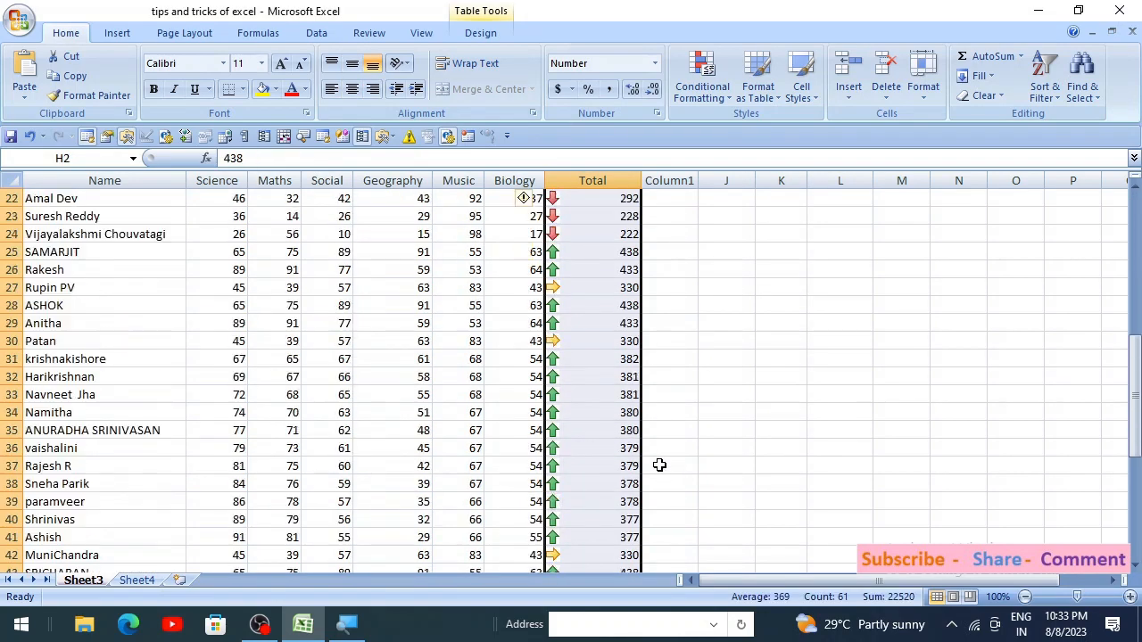
{"action": "scroll", "coordinate": [658, 461], "scroll_direction": "up", "scroll_amount": 1}
{"action": "scroll", "coordinate": [658, 457], "scroll_direction": "down", "scroll_amount": 16}
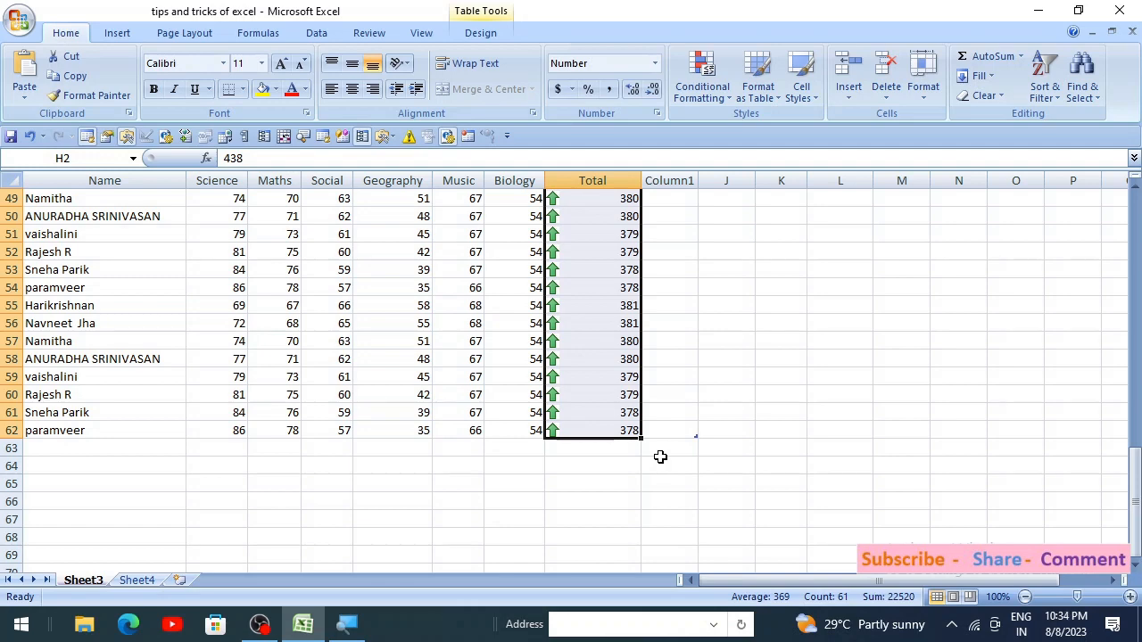
{"action": "scroll", "coordinate": [678, 437], "scroll_direction": "up", "scroll_amount": 16}
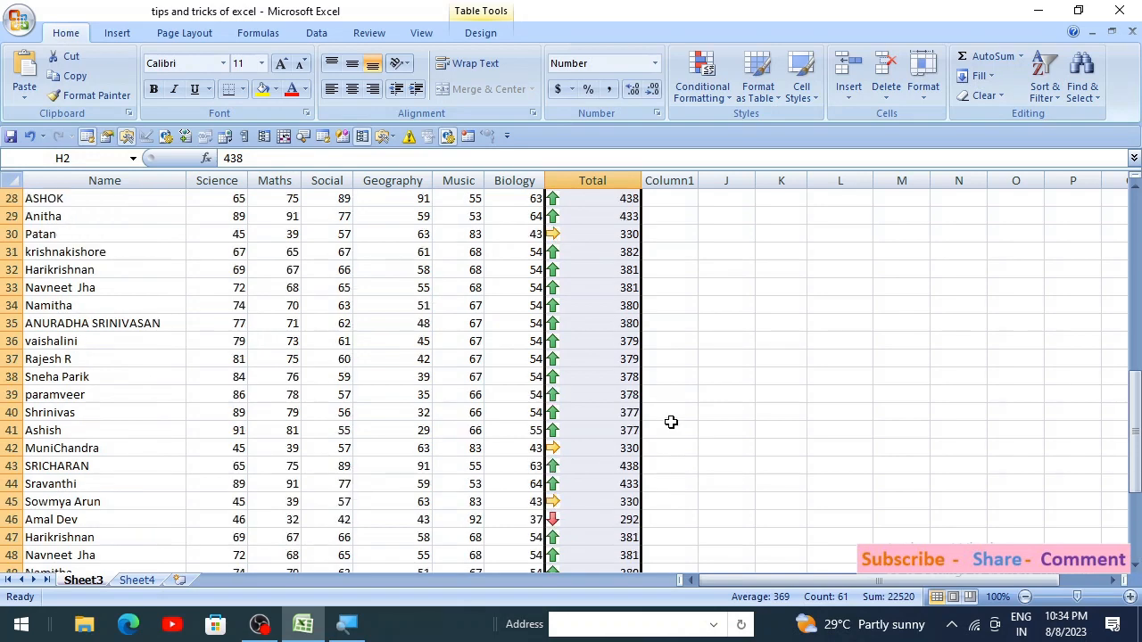
Step: Start a custom 3 Traffic Lights (Unrimmed) icon set rule for the Total values, showing the green icon for a Number value >= 300
{"action": "left_click", "coordinate": [724, 89]}
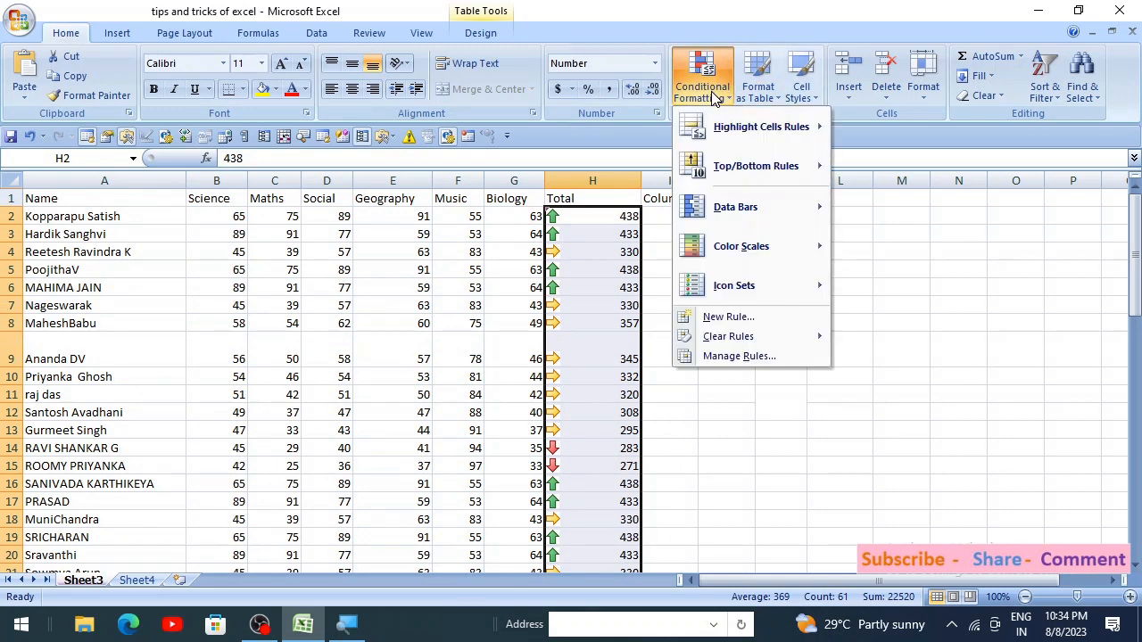
{"action": "mouse_move", "coordinate": [780, 297]}
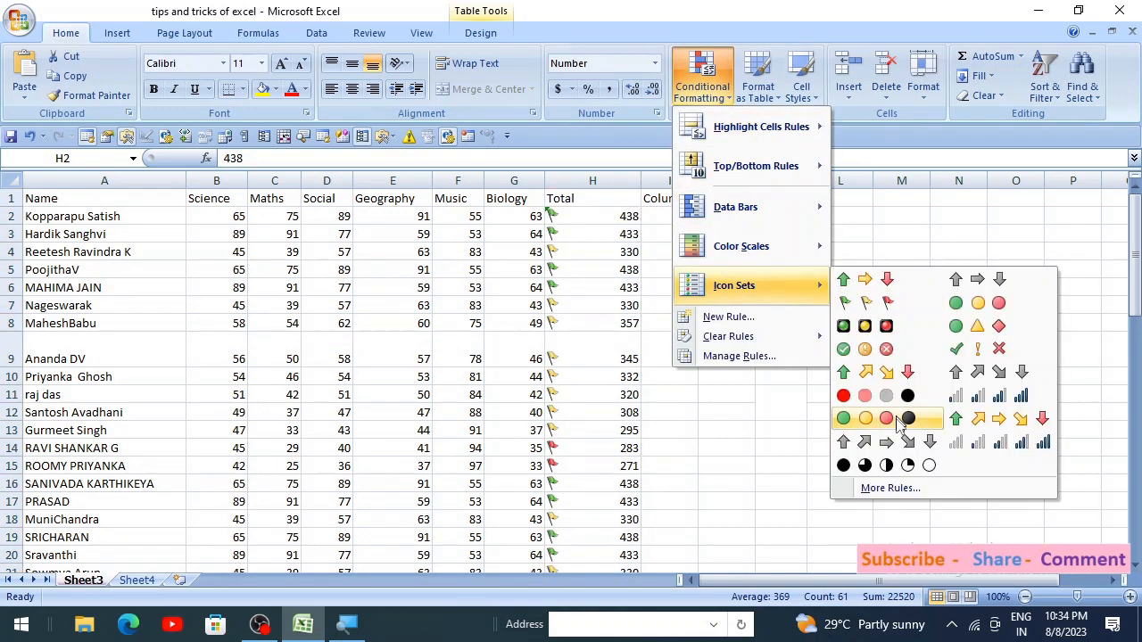
{"action": "left_click", "coordinate": [890, 487]}
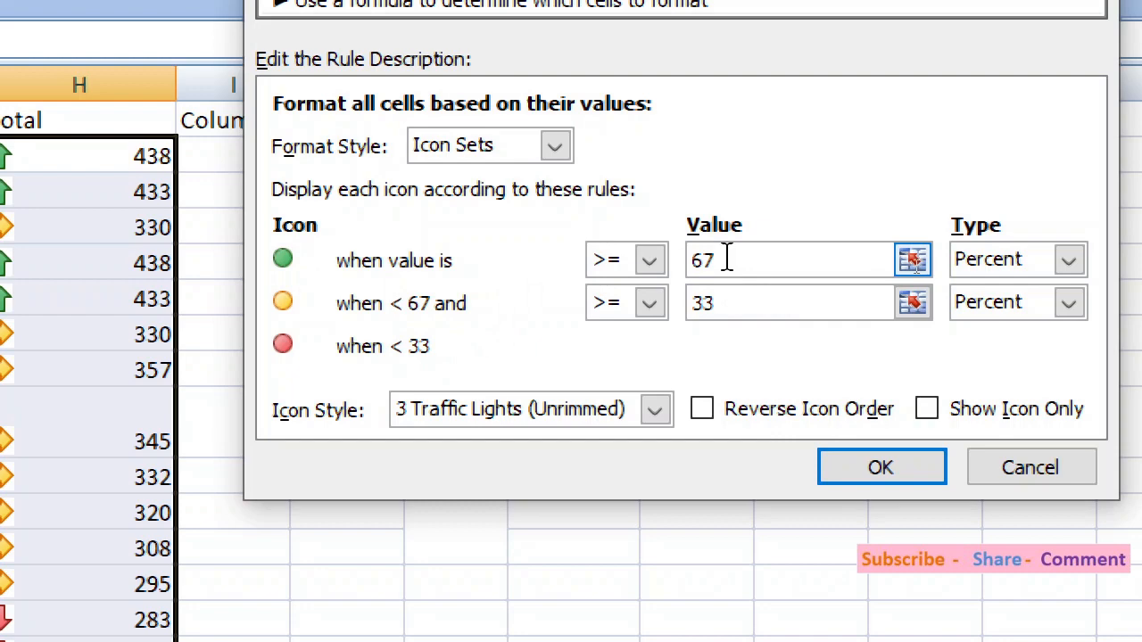
{"action": "left_click", "coordinate": [1067, 260]}
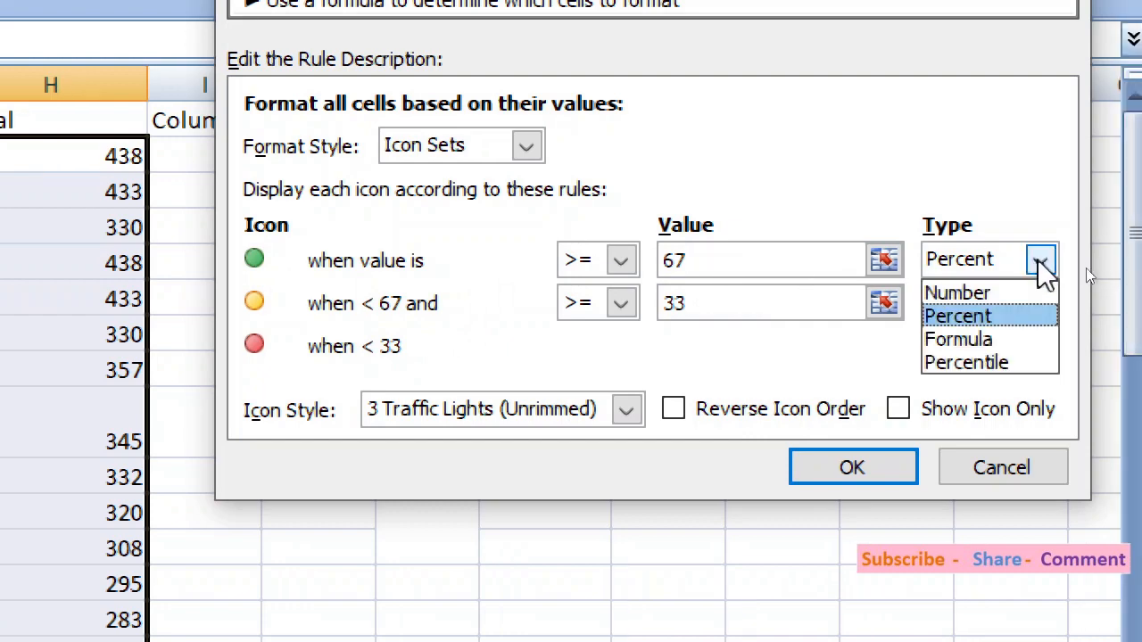
{"action": "left_click", "coordinate": [995, 295]}
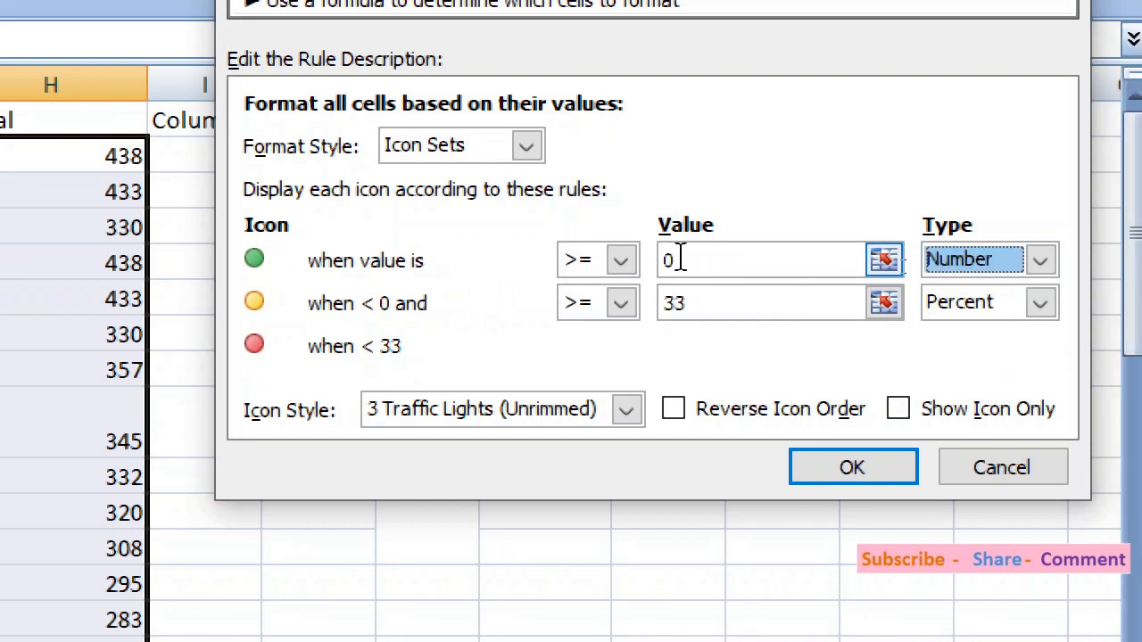
{"action": "left_click_drag", "start_coordinate": [680, 257], "coordinate": [622, 261]}
{"action": "type", "text": "300"}
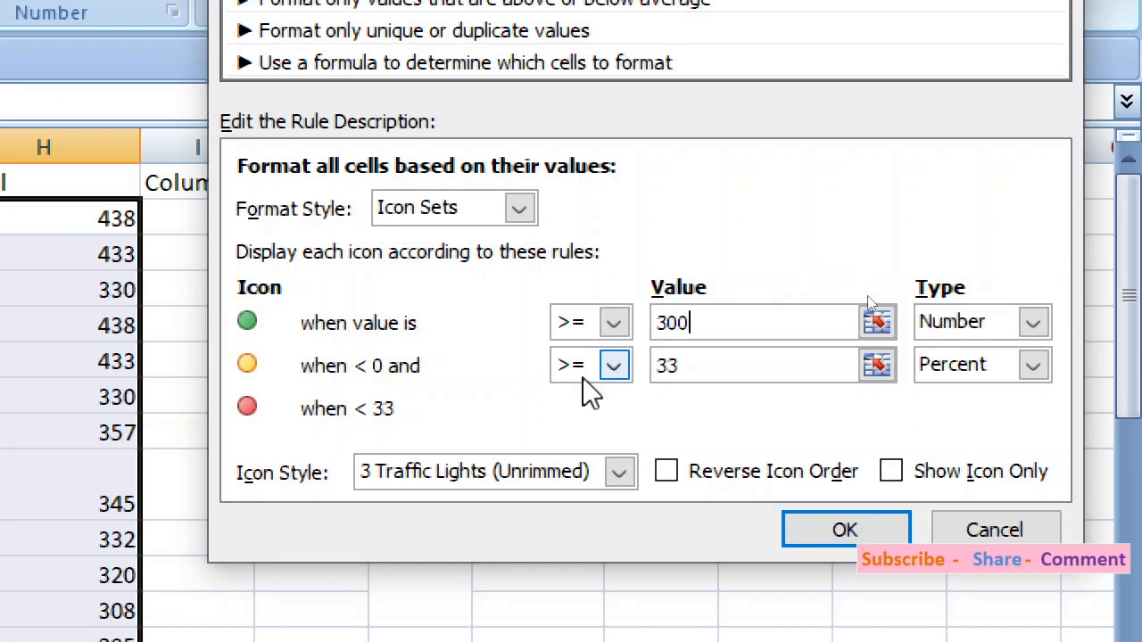
Step: Set the yellow traffic light's threshold to a Number value >= 280 and apply the icon rule to the Total values
{"action": "double_click", "coordinate": [669, 366]}
{"action": "type", "text": "200"}
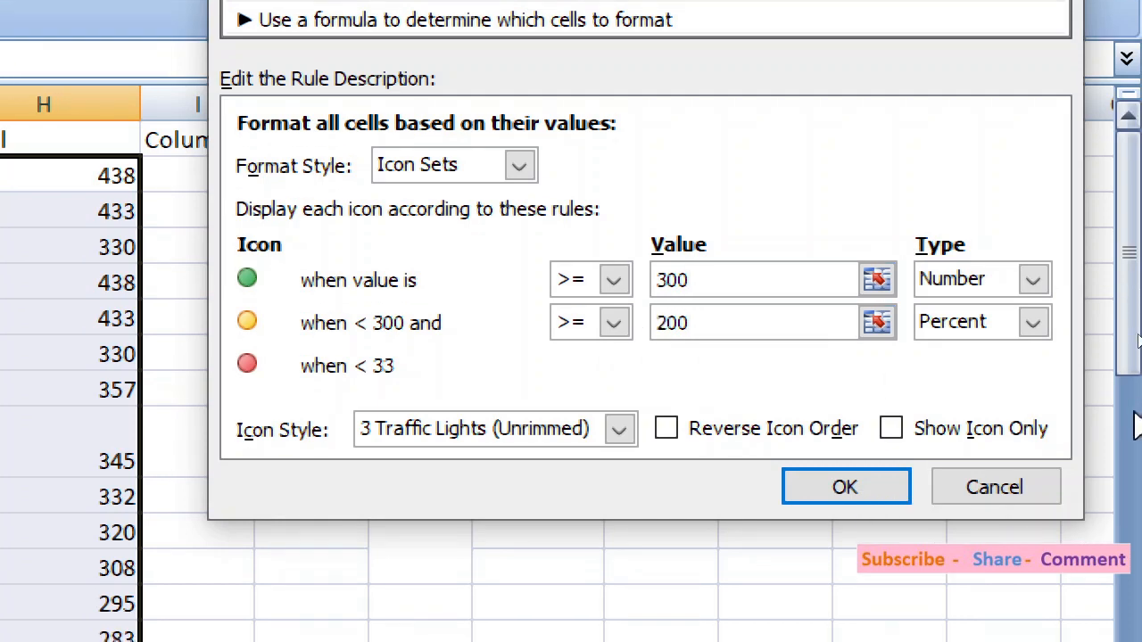
{"action": "key", "text": "BackSpace"}
{"action": "key", "text": "BackSpace"}
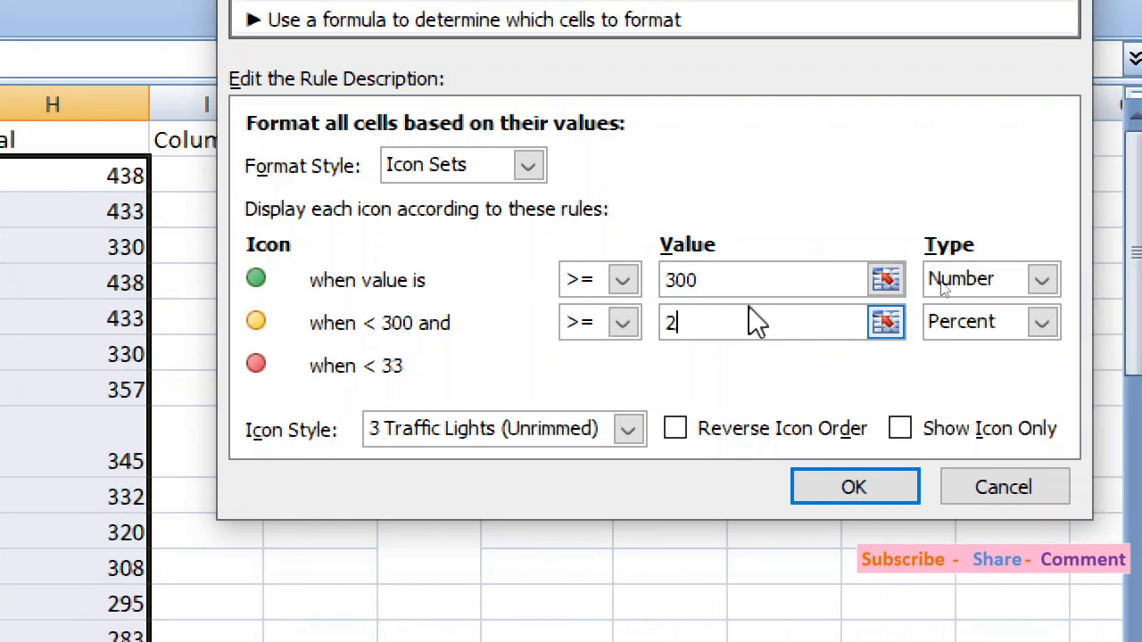
{"action": "key", "text": "BackSpace"}
{"action": "type", "text": "2"}
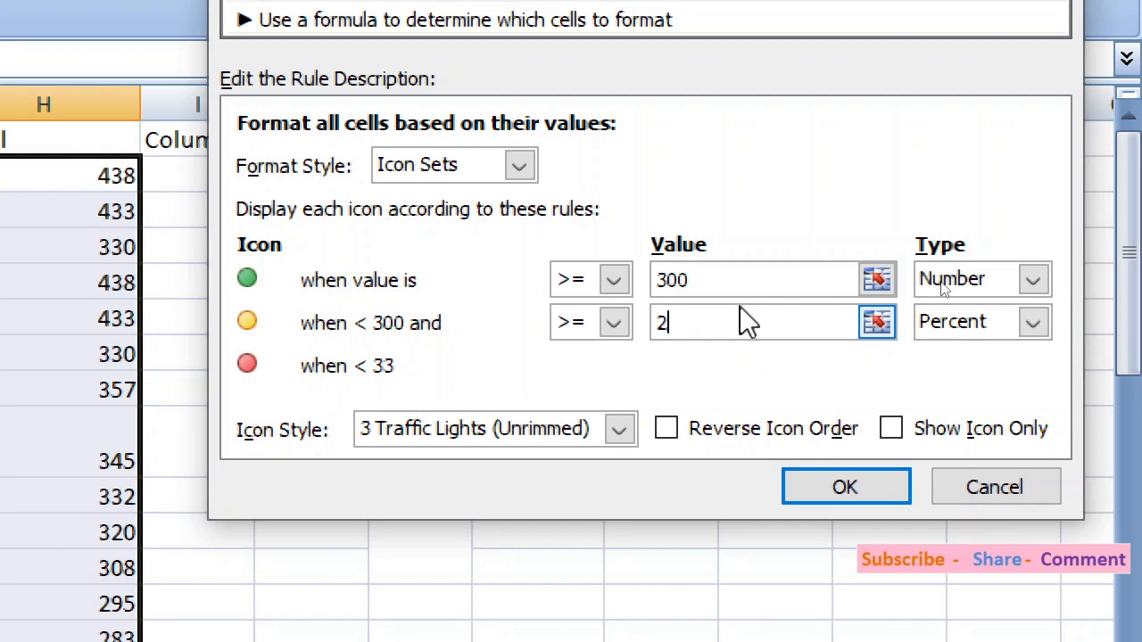
{"action": "type", "text": "80"}
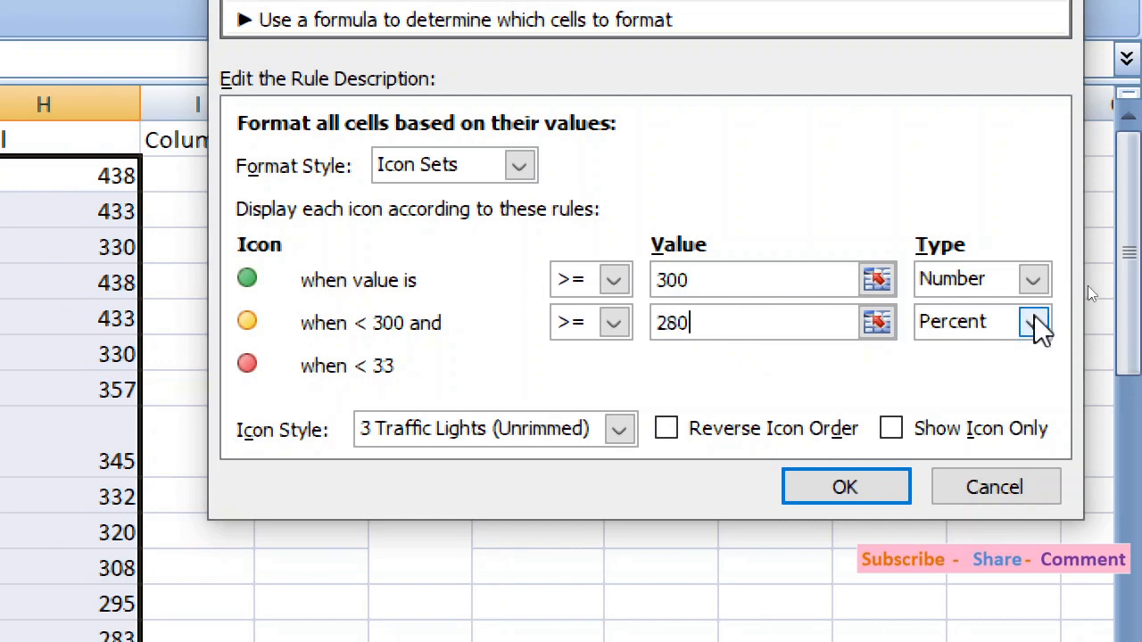
{"action": "left_click", "coordinate": [1035, 323]}
{"action": "left_click", "coordinate": [981, 353]}
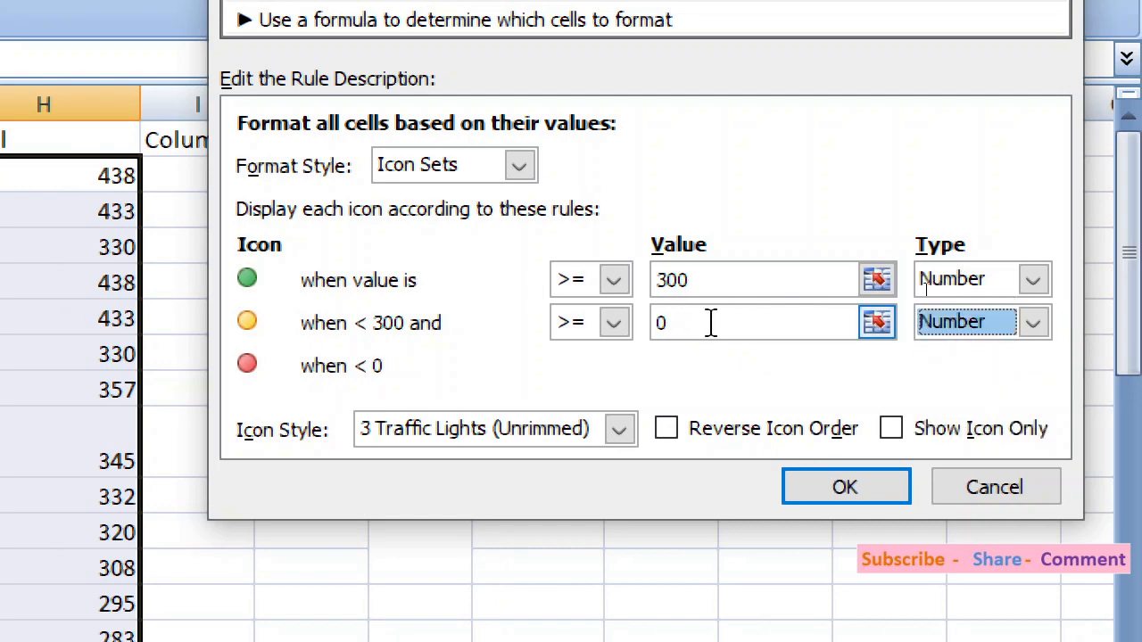
{"action": "double_click", "coordinate": [669, 323]}
{"action": "type", "text": "28"}
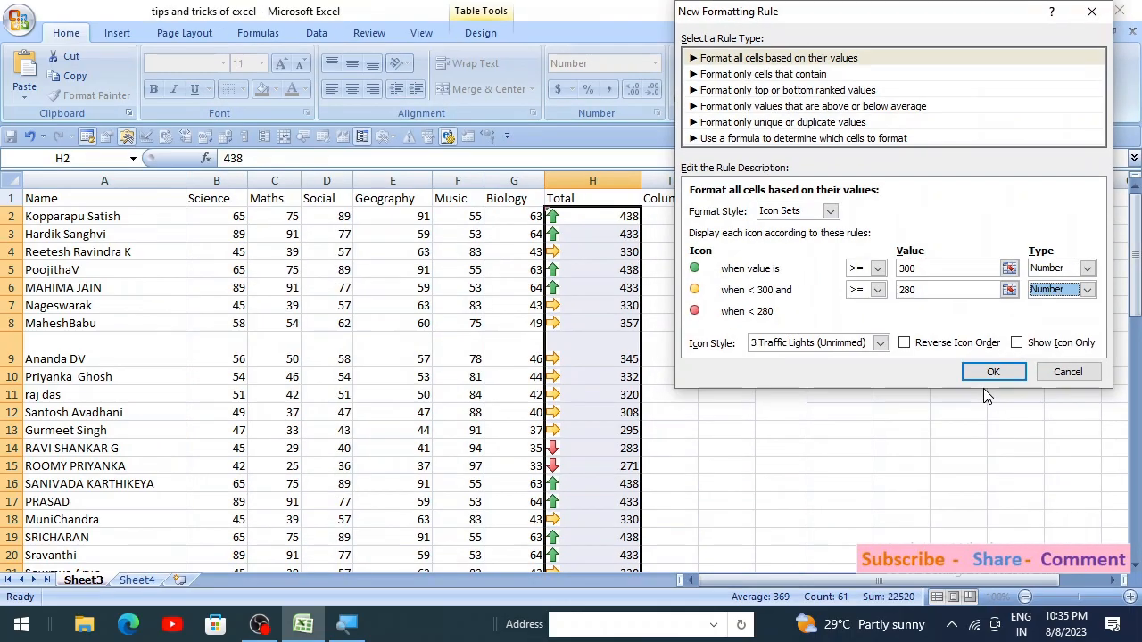
{"action": "left_click", "coordinate": [988, 373]}
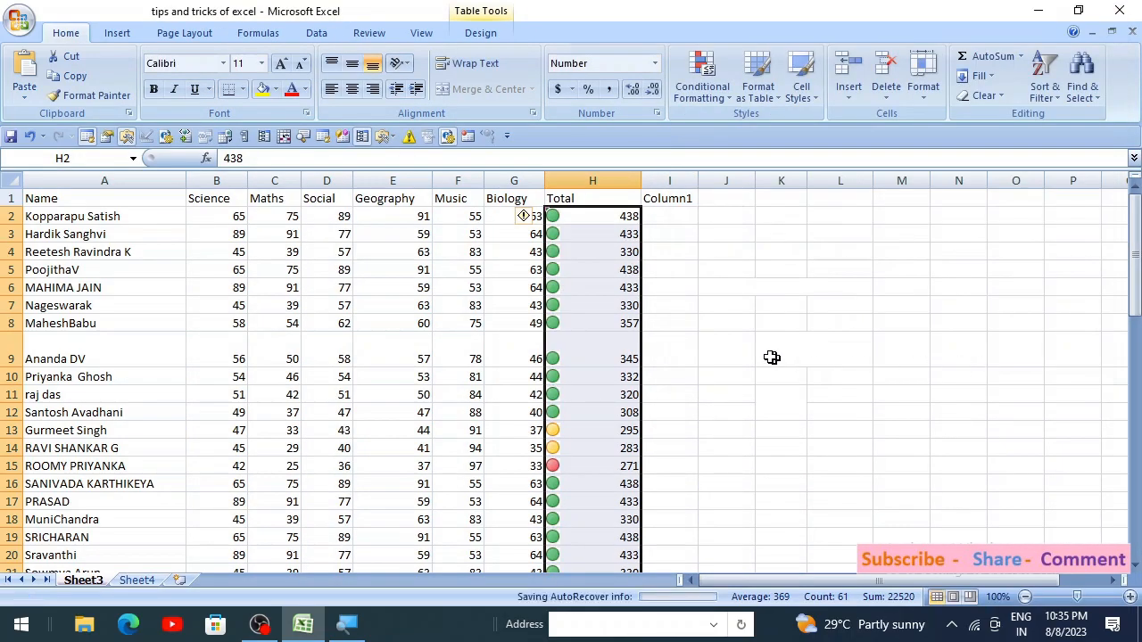
Step: Examine which Total scores carry green, yellow and red traffic lights under the custom rule
{"action": "left_click", "coordinate": [628, 326]}
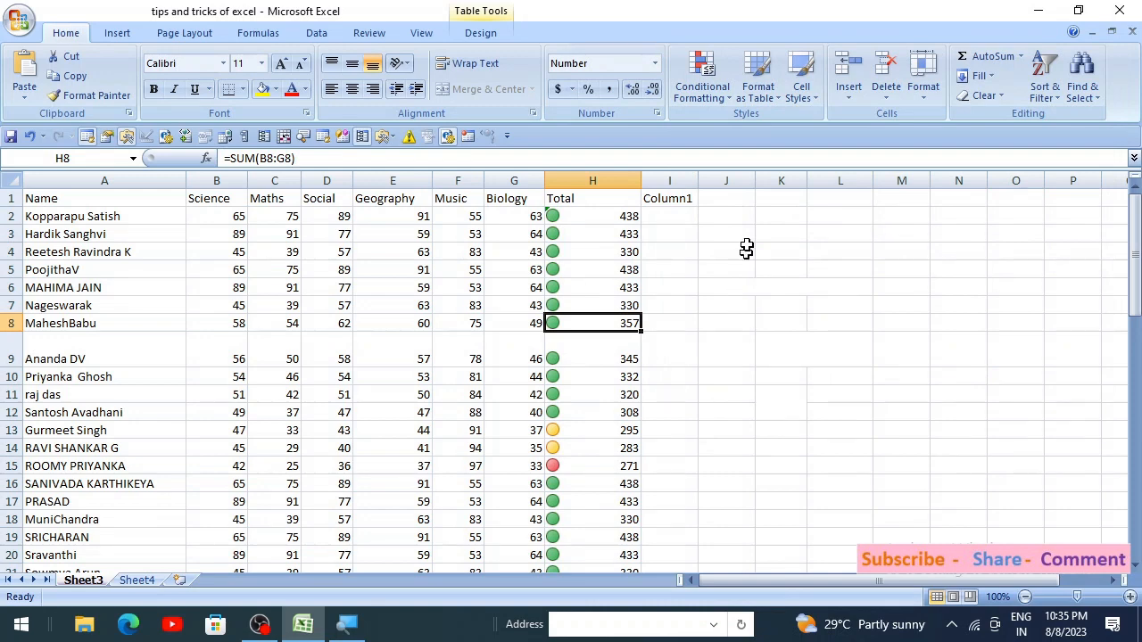
{"action": "left_click", "coordinate": [707, 99]}
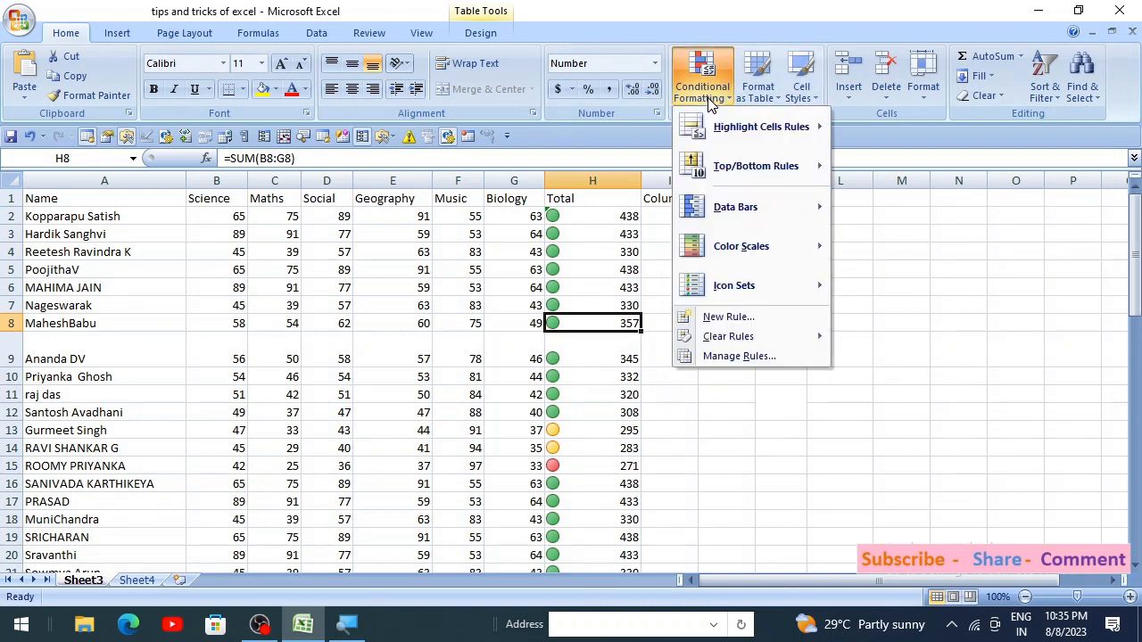
{"action": "left_click", "coordinate": [847, 427]}
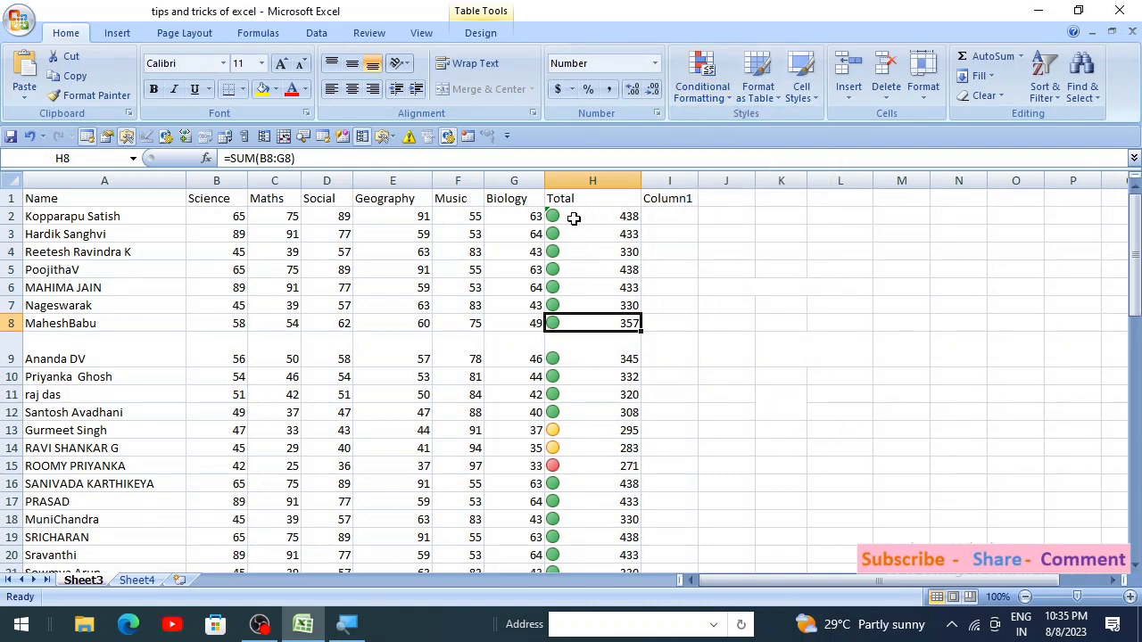
{"action": "left_click", "coordinate": [567, 219]}
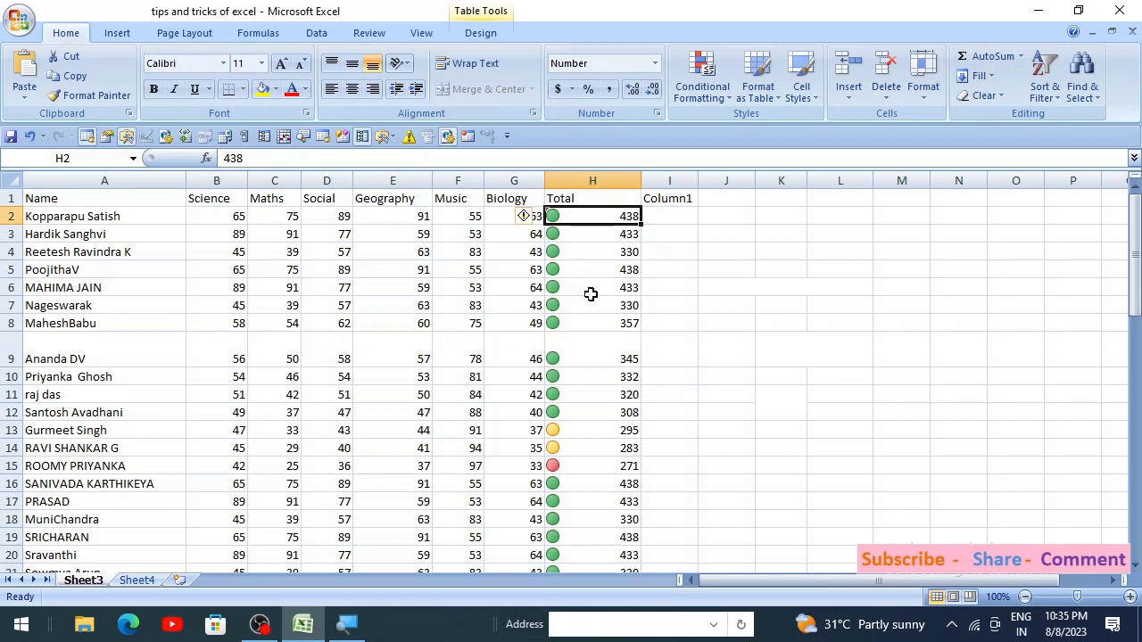
{"action": "left_click", "coordinate": [555, 325]}
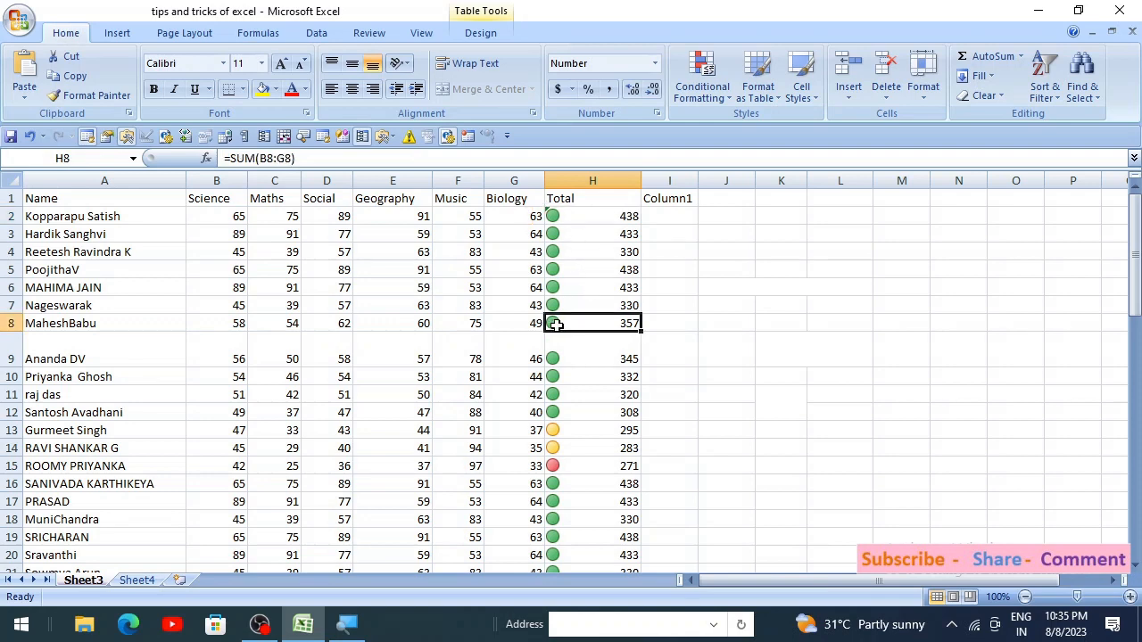
{"action": "left_click", "coordinate": [624, 450]}
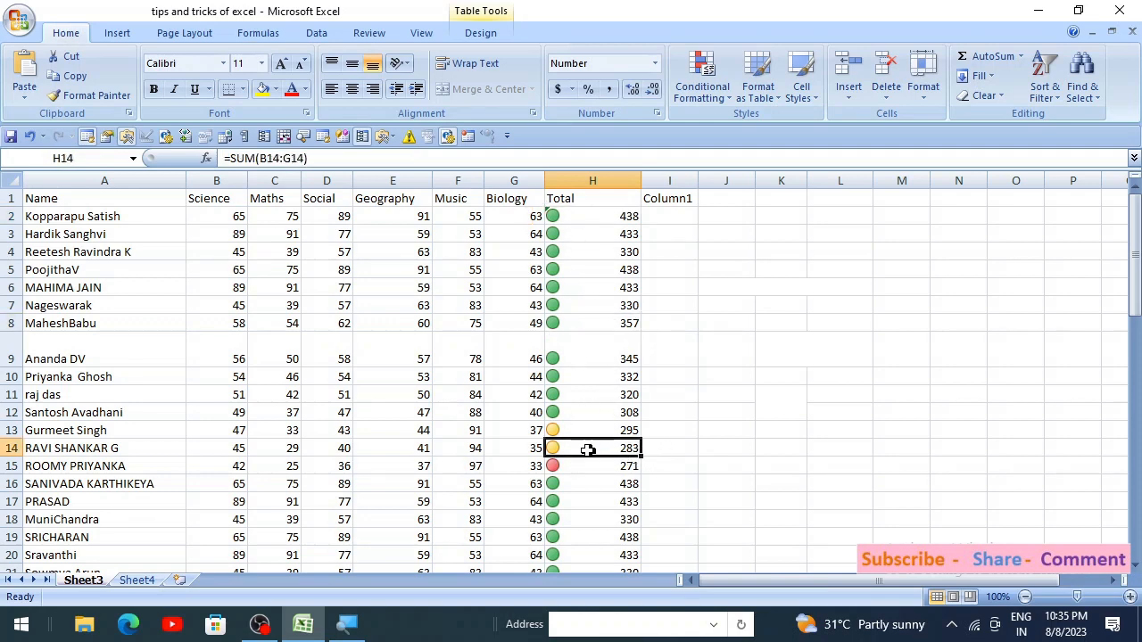
{"action": "left_click", "coordinate": [554, 430]}
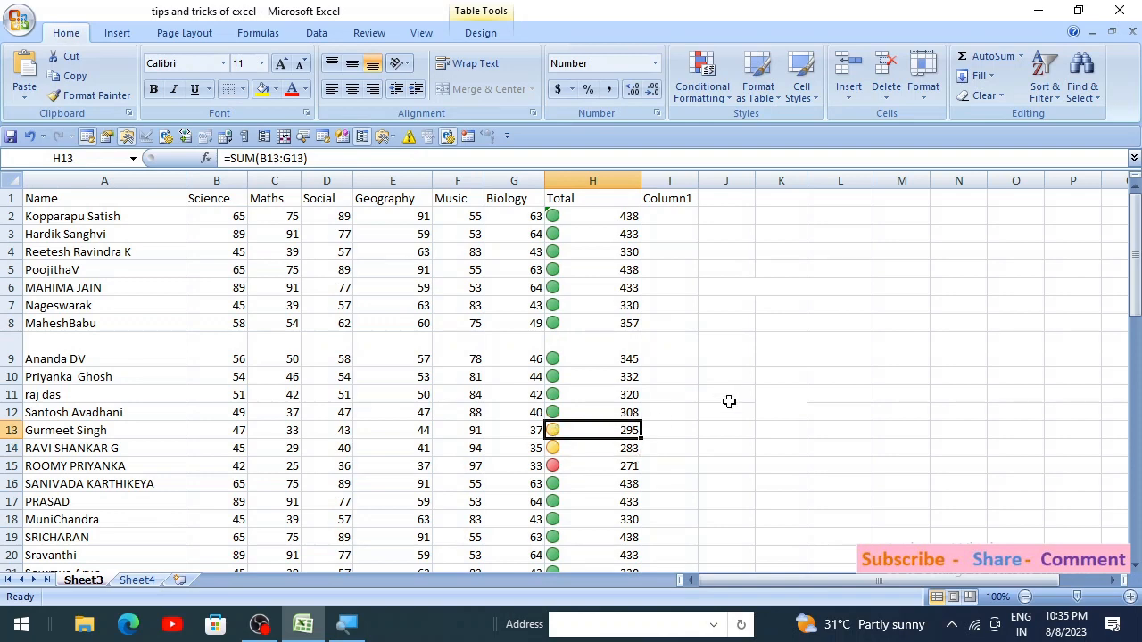
{"action": "left_click", "coordinate": [627, 466]}
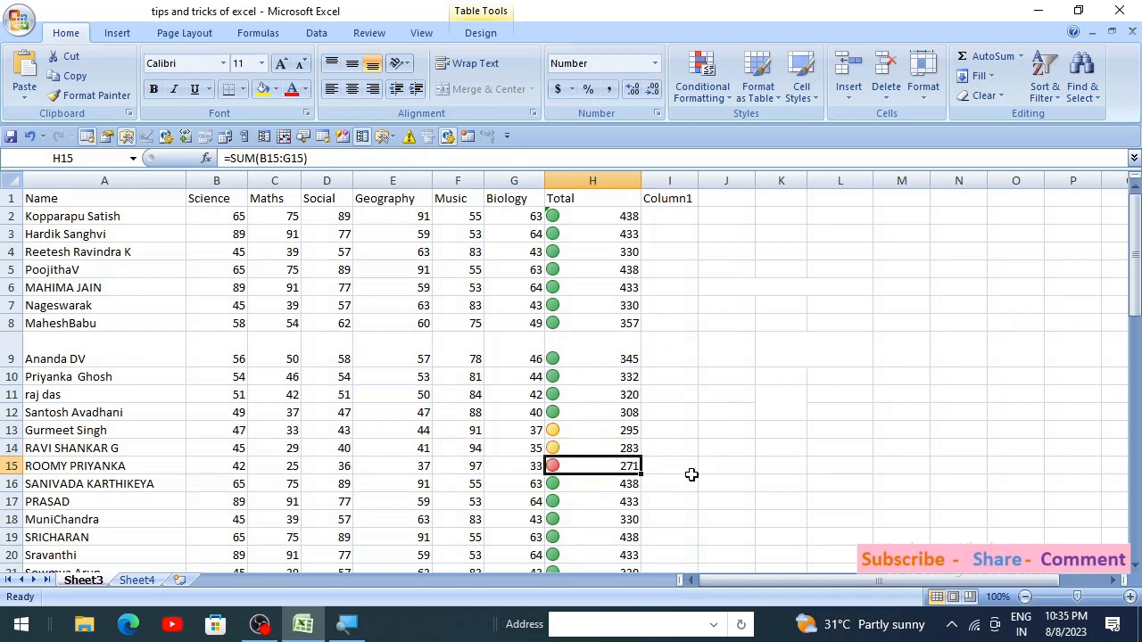
{"action": "scroll", "coordinate": [616, 455], "scroll_direction": "down", "scroll_amount": 3}
{"action": "scroll", "coordinate": [620, 428], "scroll_direction": "up", "scroll_amount": 3}
Step: Apply the uncircled check mark, exclamation mark and cross icon set to all Total values from H2 down and deselect them
{"action": "left_click", "coordinate": [591, 222]}
{"action": "key", "text": "ctrl+shift+Down"}
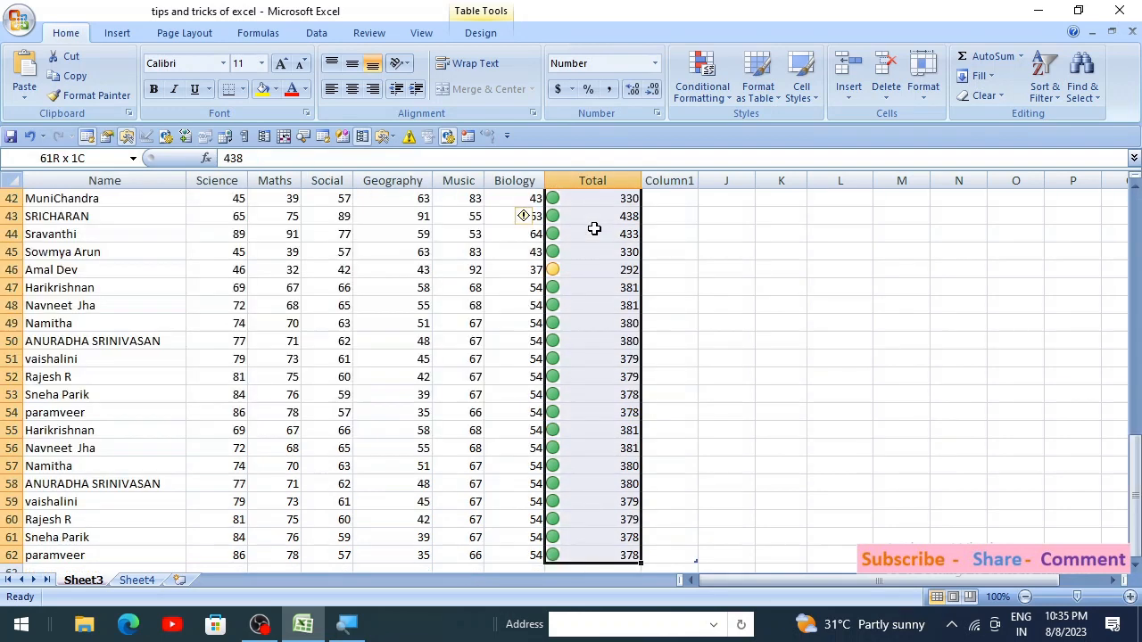
{"action": "left_click", "coordinate": [719, 96]}
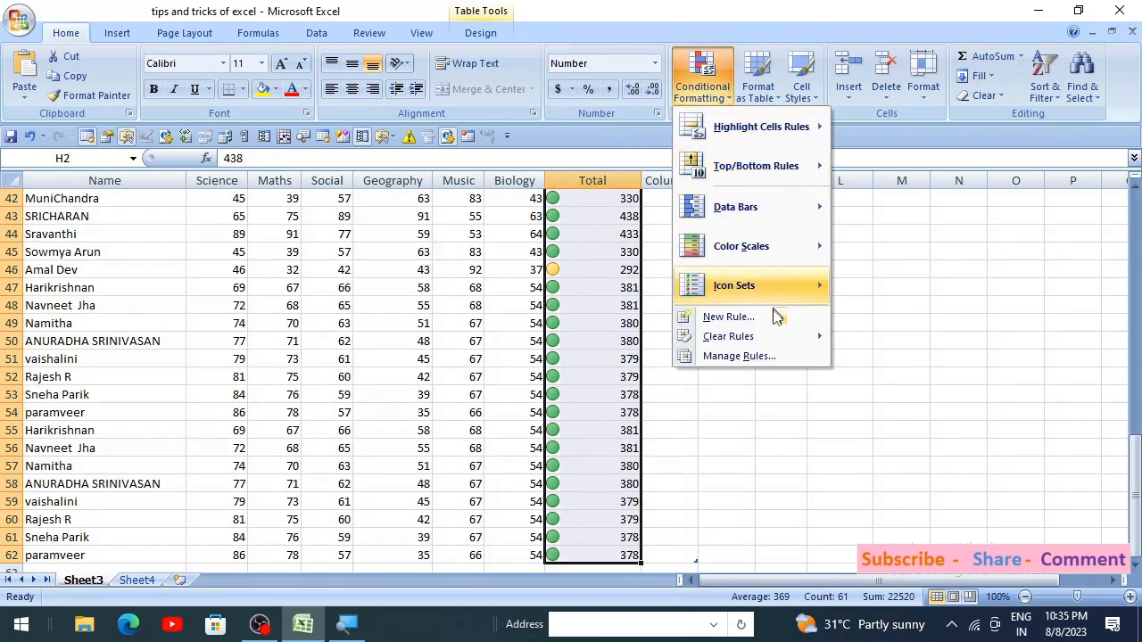
{"action": "mouse_move", "coordinate": [768, 285]}
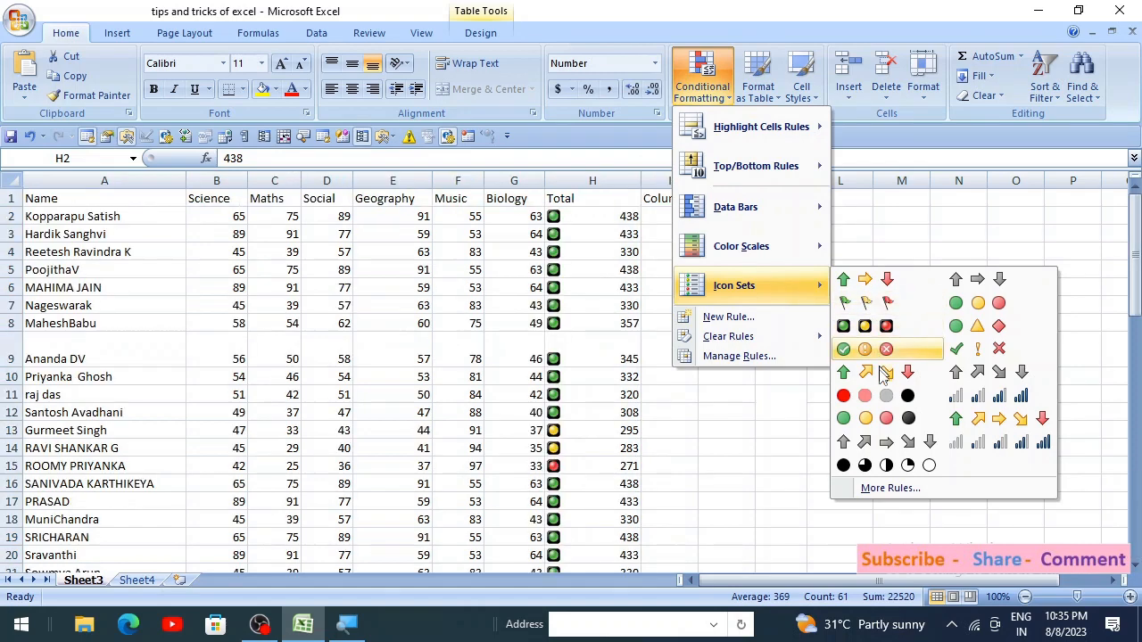
{"action": "left_click", "coordinate": [972, 348]}
{"action": "left_click", "coordinate": [783, 406]}
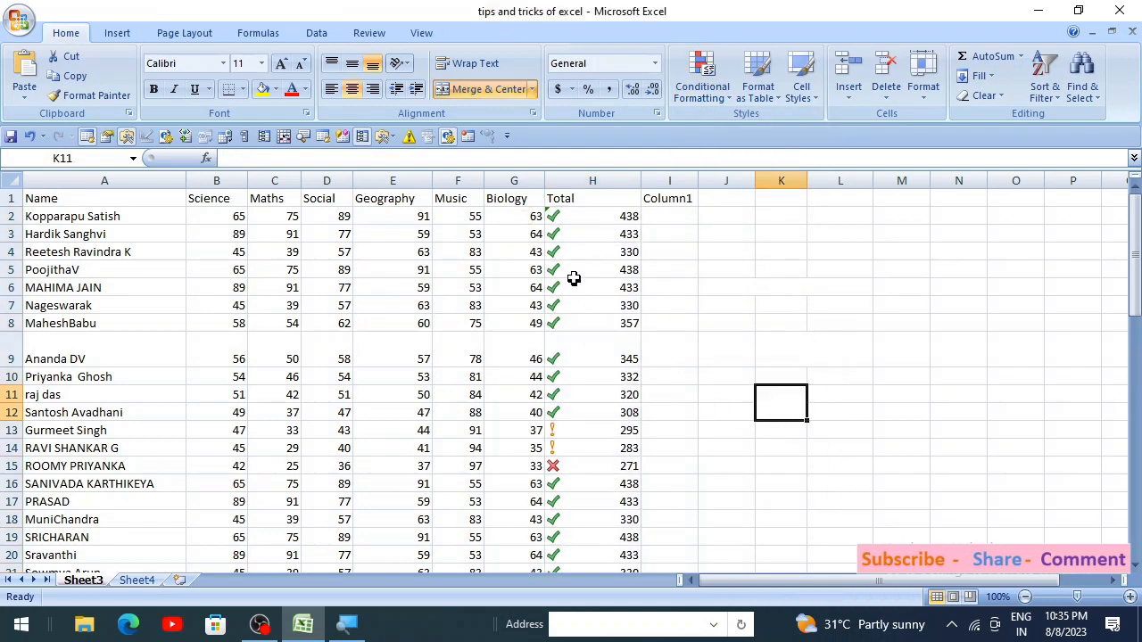
{"action": "left_click_drag", "start_coordinate": [564, 218], "coordinate": [607, 412]}
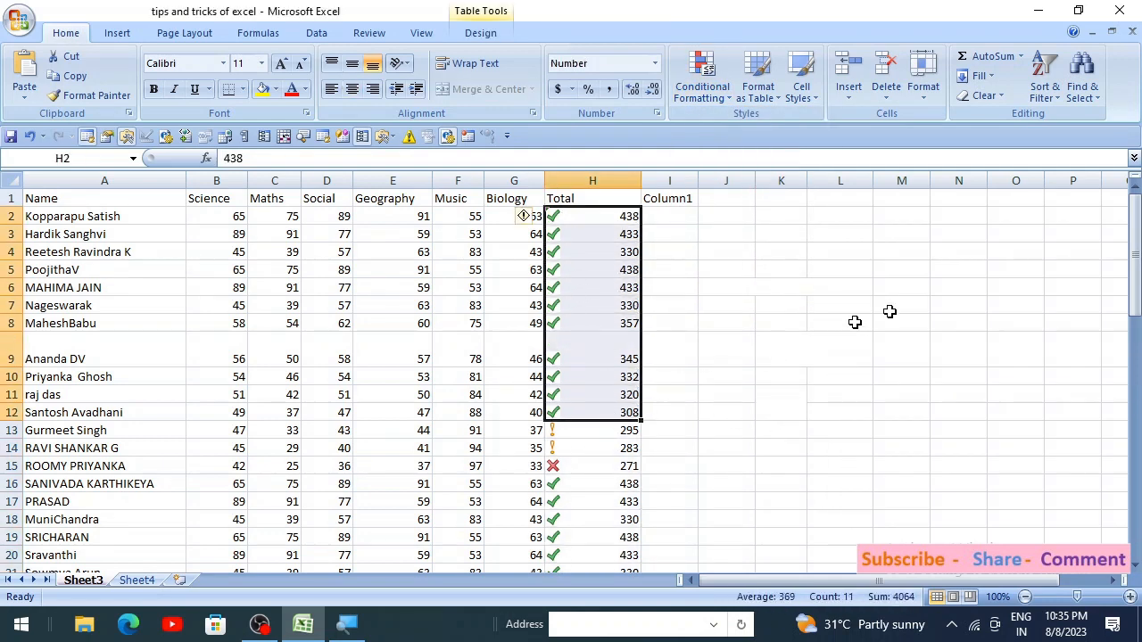
{"action": "left_click", "coordinate": [958, 287]}
Step: Clear the conditional formatting rules from all Total values and autofit the height of row 9
{"action": "left_click", "coordinate": [616, 215]}
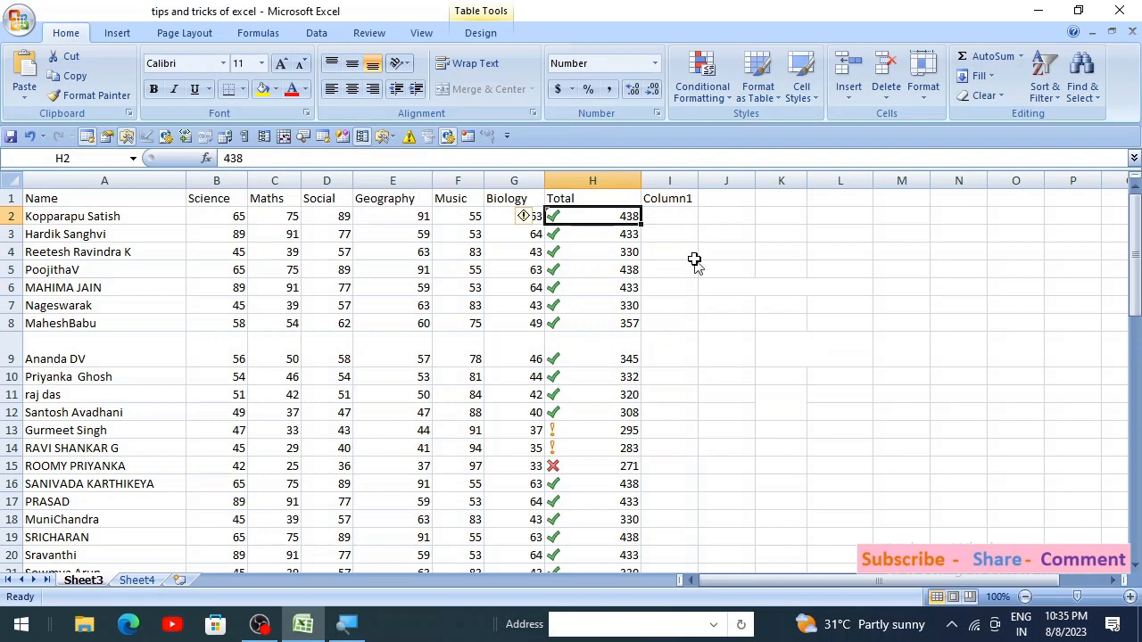
{"action": "key", "text": "ctrl+shift+Down"}
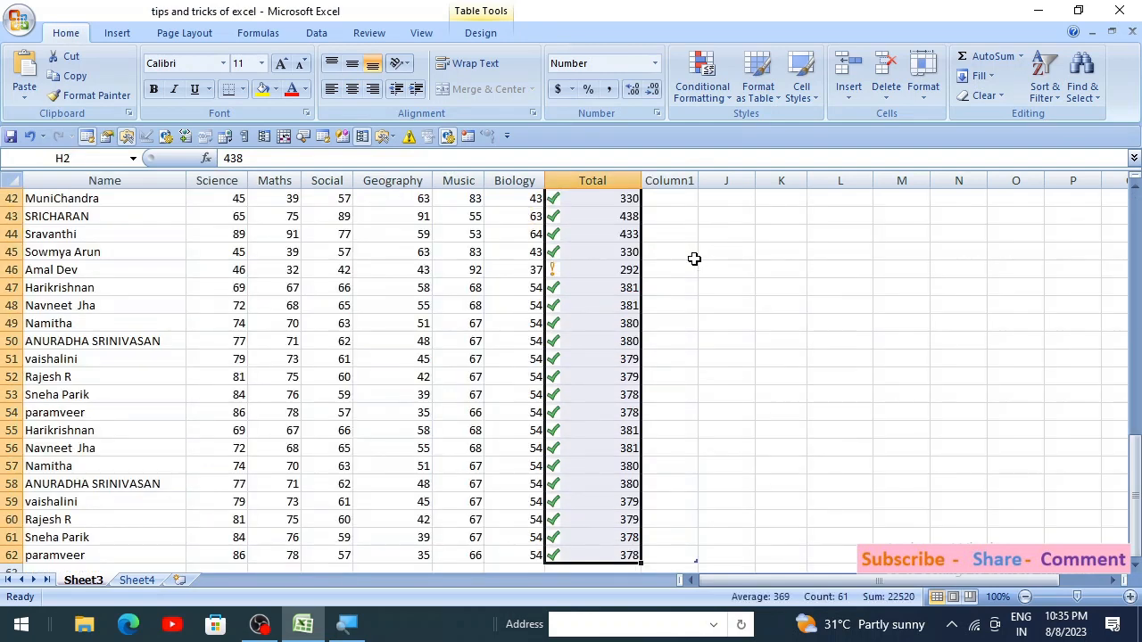
{"action": "left_click", "coordinate": [704, 96]}
{"action": "mouse_move", "coordinate": [754, 339]}
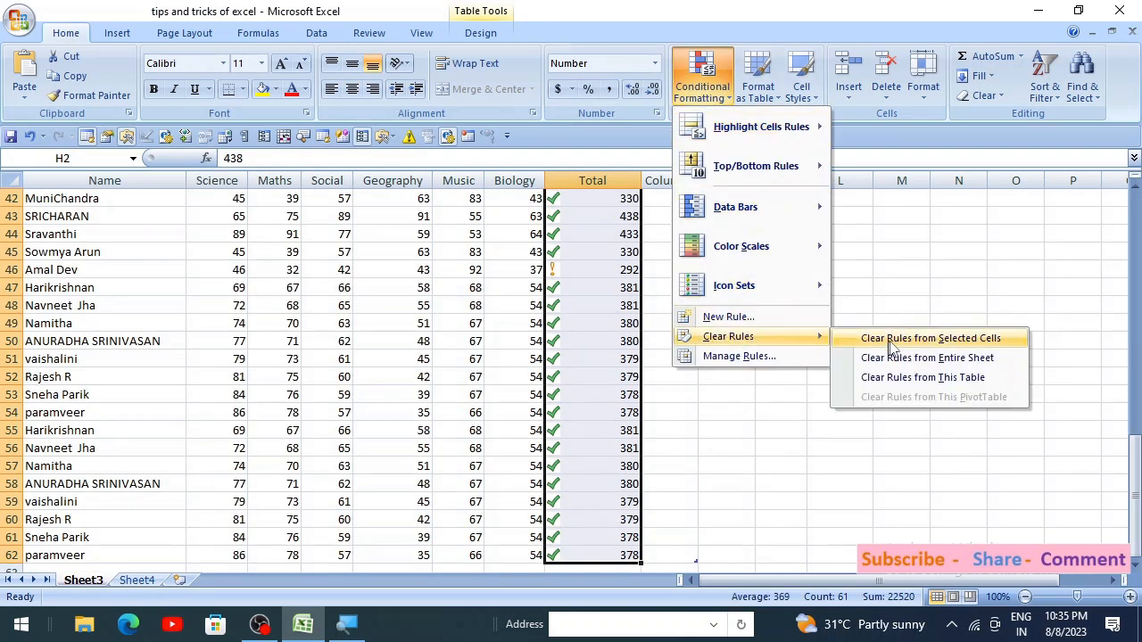
{"action": "left_click", "coordinate": [908, 342]}
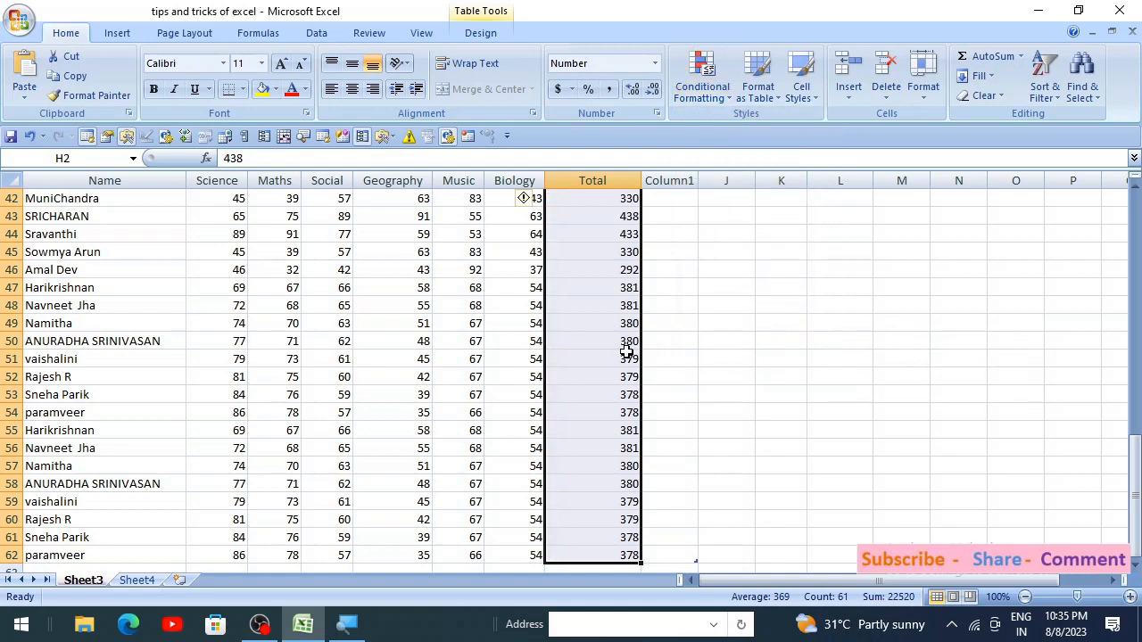
{"action": "scroll", "coordinate": [627, 352], "scroll_direction": "up", "scroll_amount": 12}
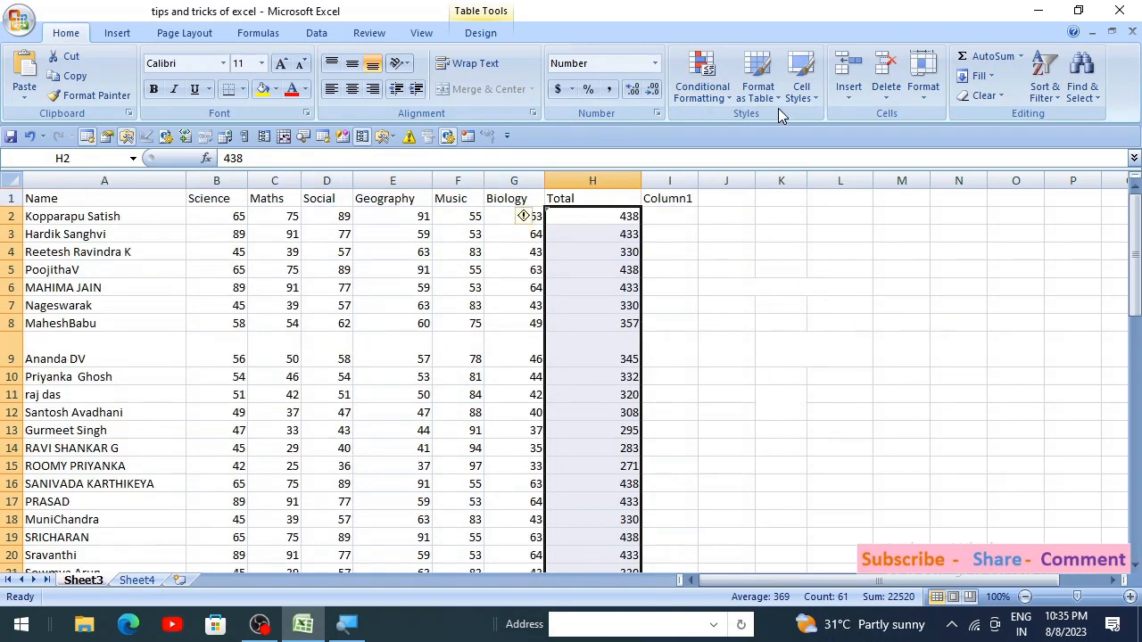
{"action": "left_click", "coordinate": [824, 276]}
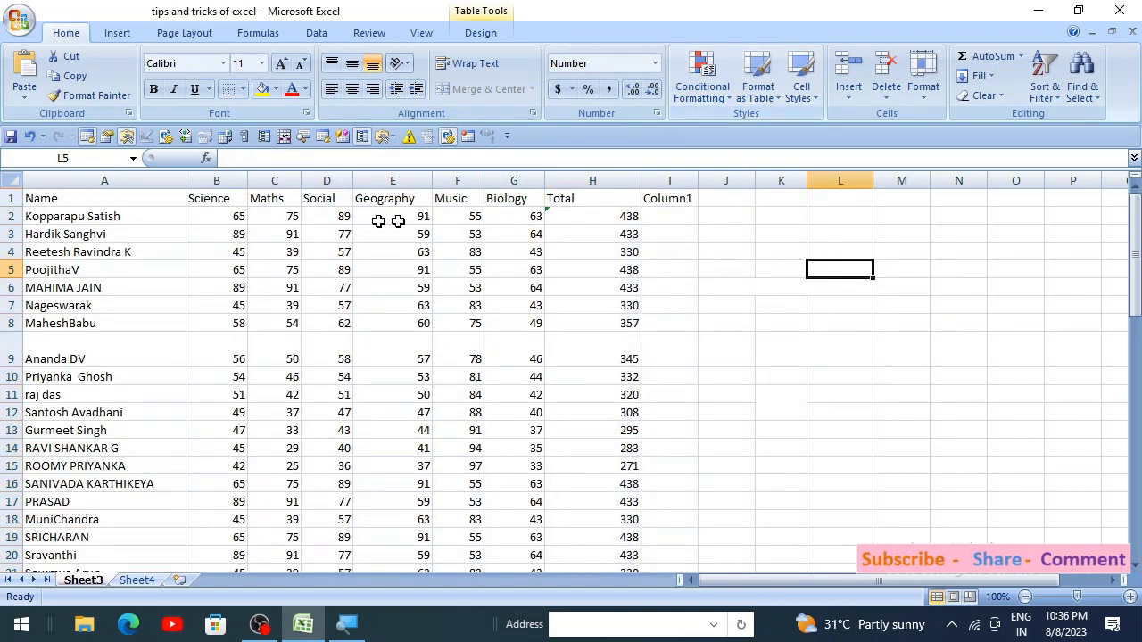
{"action": "double_click", "coordinate": [4, 368]}
Step: Select the whole data table from A1 and format it with the blue Light table style that has a solid header row
{"action": "left_click", "coordinate": [63, 198]}
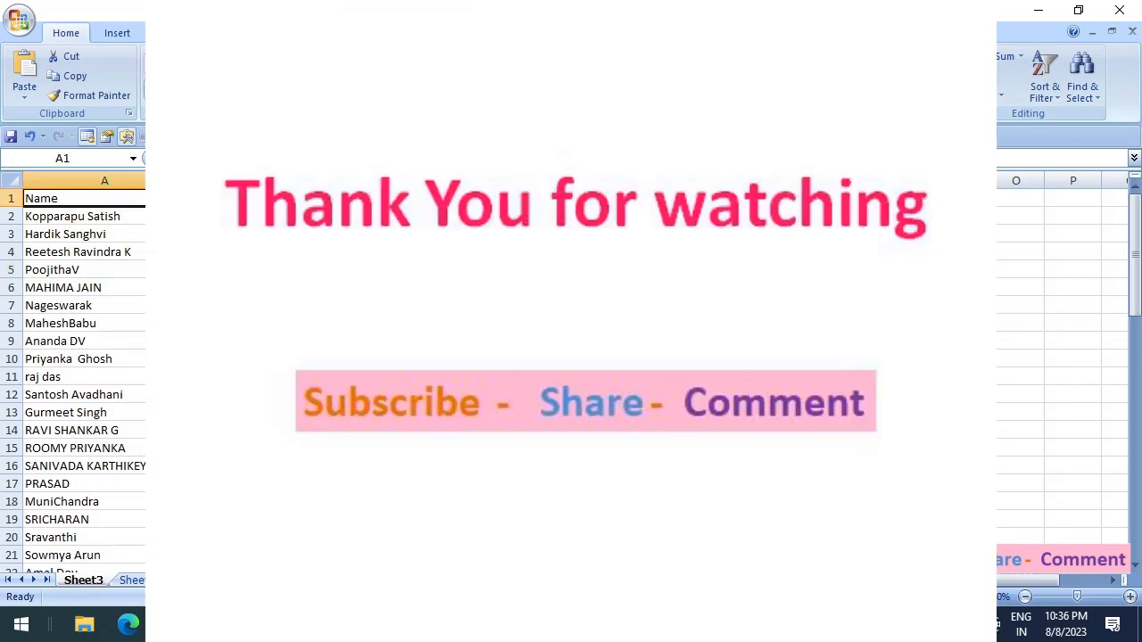
{"action": "key", "text": "ctrl+shift+Right"}
{"action": "key", "text": "ctrl+shift+Down"}
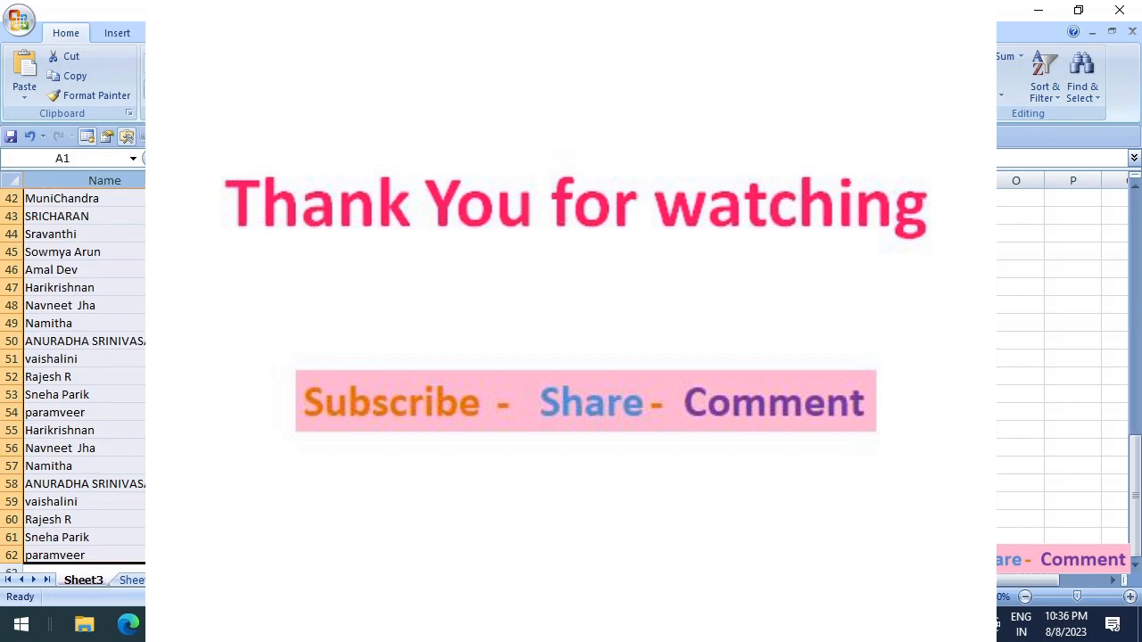
{"action": "left_click", "coordinate": [751, 78]}
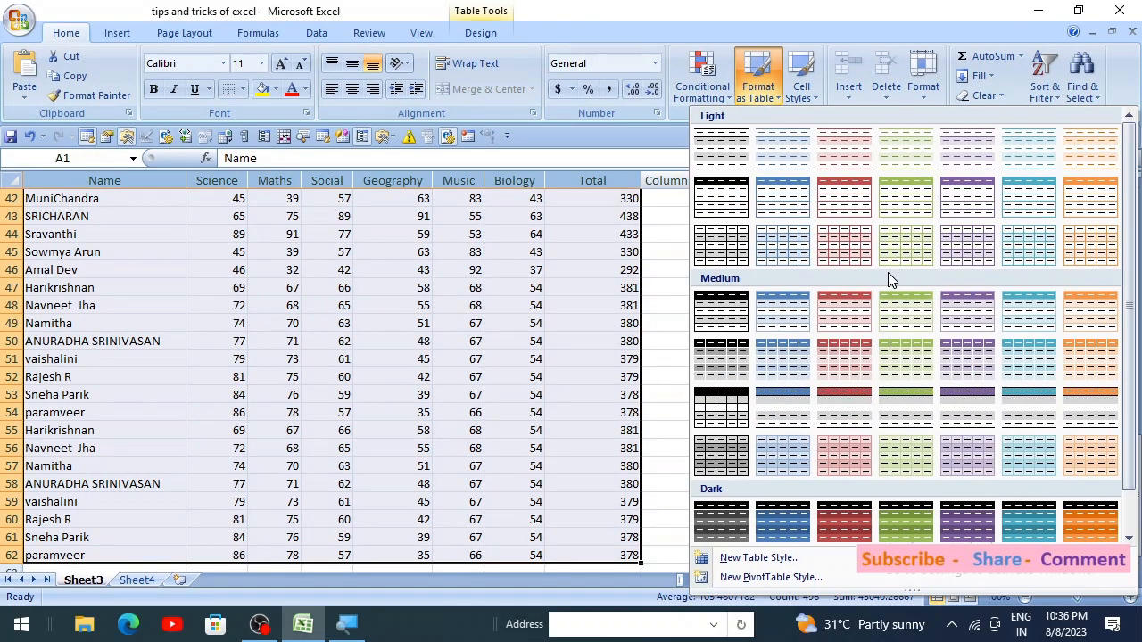
{"action": "left_click", "coordinate": [772, 203]}
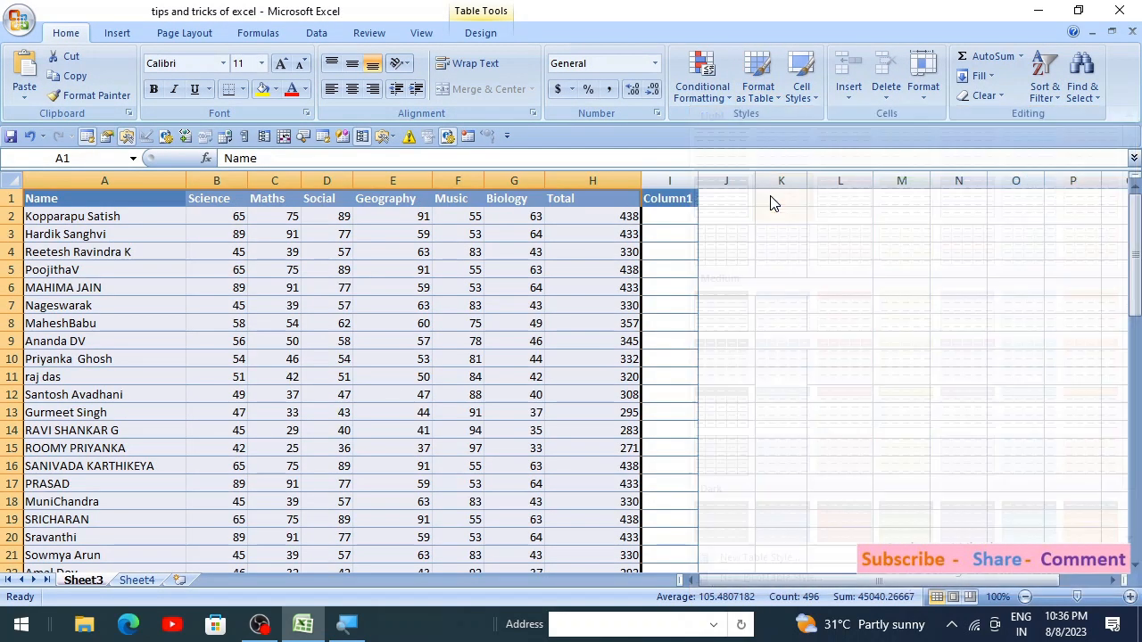
Step: Change the table to the aqua Dark table style with a black header row and deselect it
{"action": "left_click", "coordinate": [760, 93]}
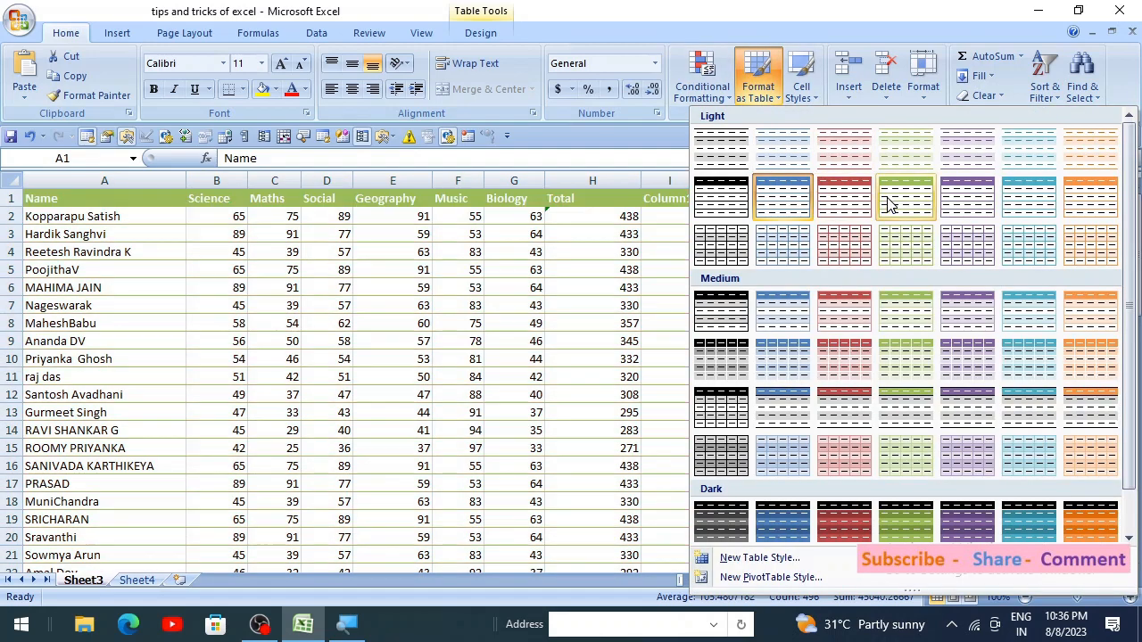
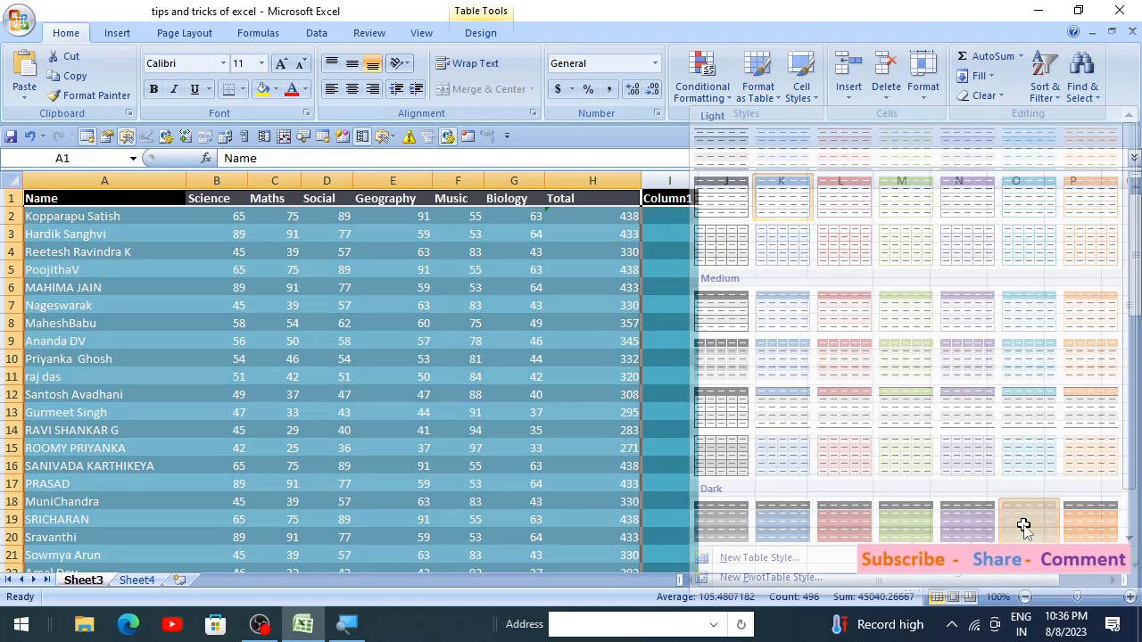
{"action": "left_click", "coordinate": [1024, 533]}
{"action": "left_click", "coordinate": [464, 410]}
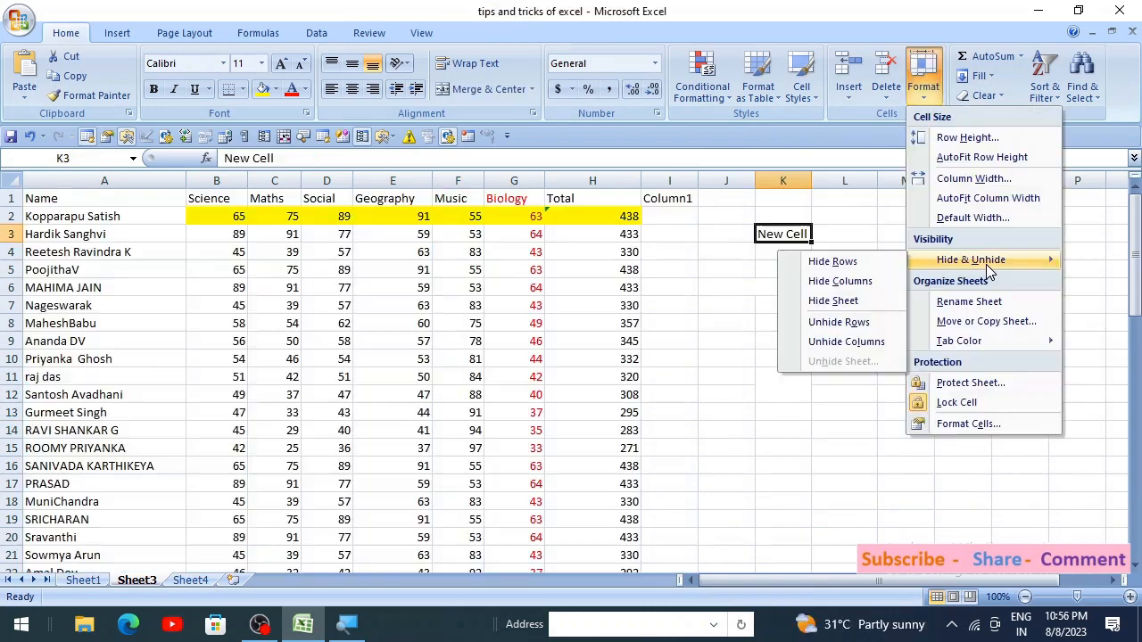
Step: Hide row 3, which contains the New Cell entry in K3, and undo the hiding
{"action": "left_click", "coordinate": [861, 263]}
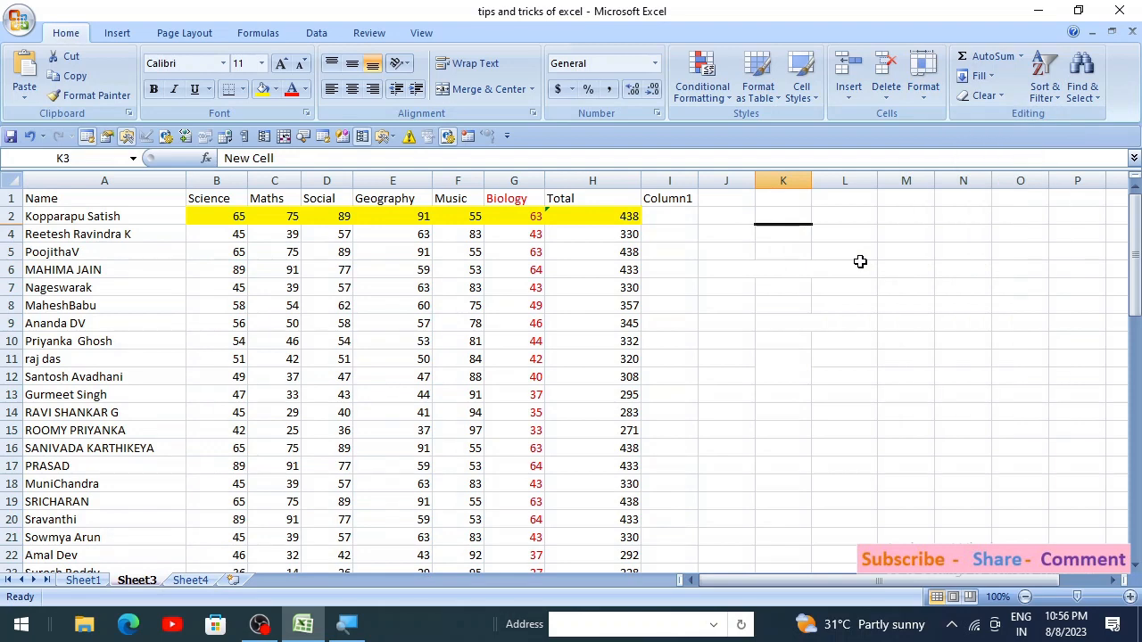
{"action": "key", "text": "ctrl+z"}
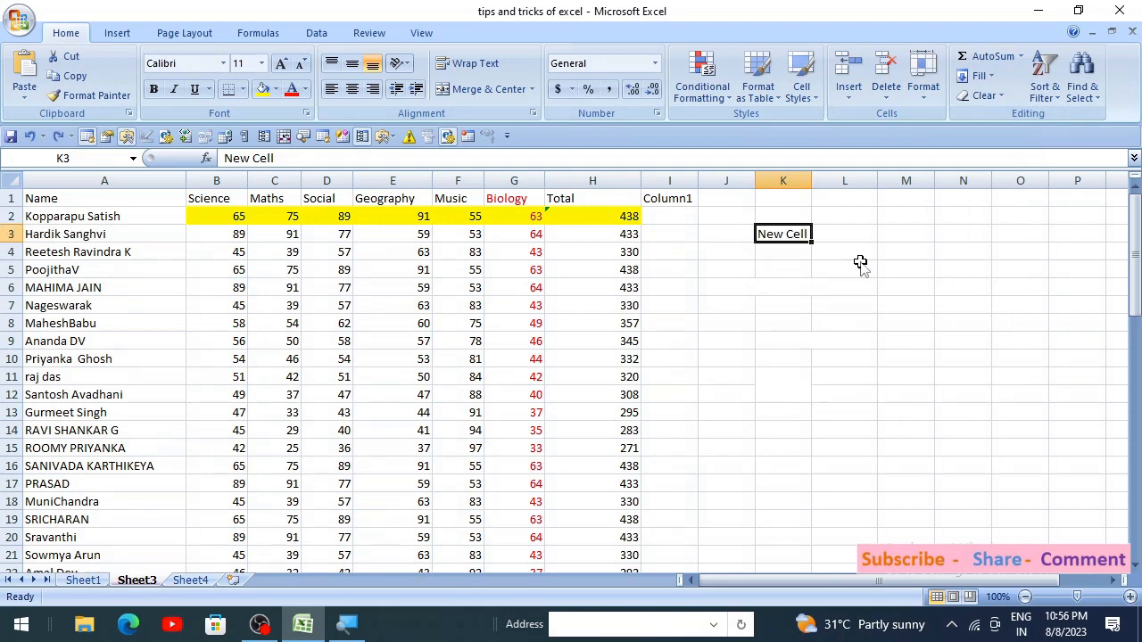
Step: Hide row 3, which holds the New Cell entry, and bring it back with the Unhide Rows option
{"action": "left_click", "coordinate": [923, 87]}
{"action": "mouse_move", "coordinate": [963, 260]}
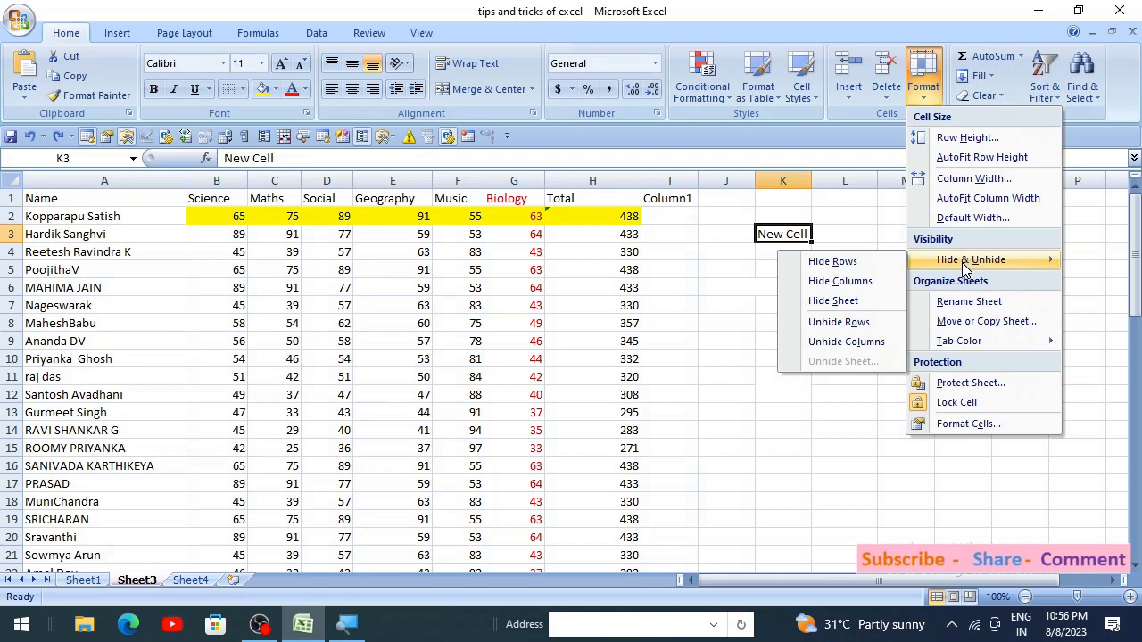
{"action": "left_click", "coordinate": [862, 266]}
{"action": "left_click", "coordinate": [921, 87]}
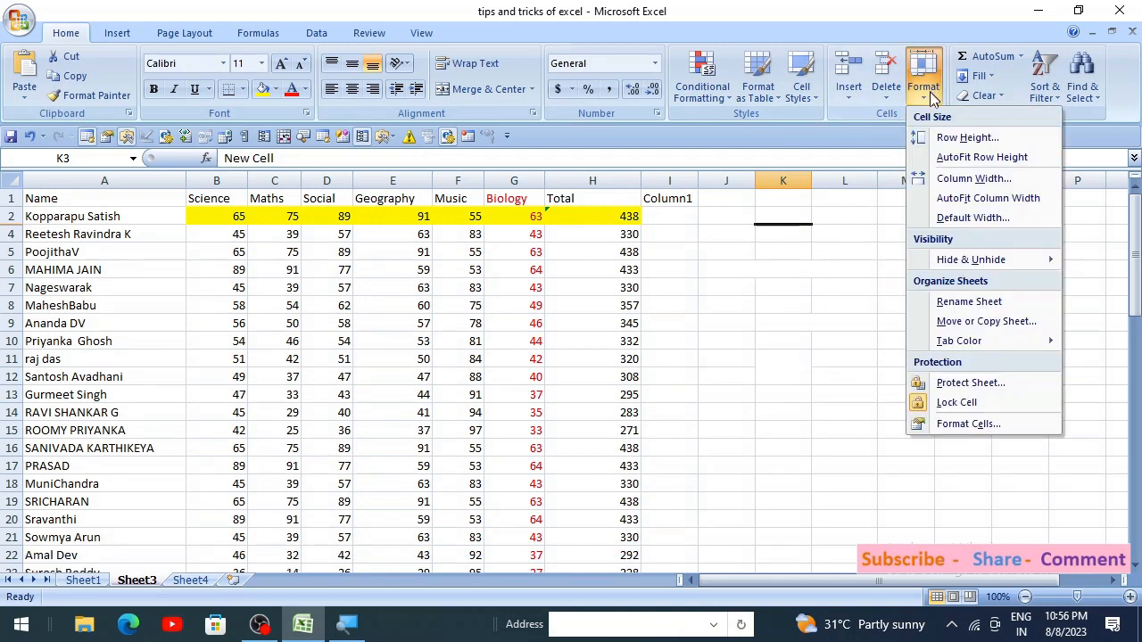
{"action": "mouse_move", "coordinate": [977, 260]}
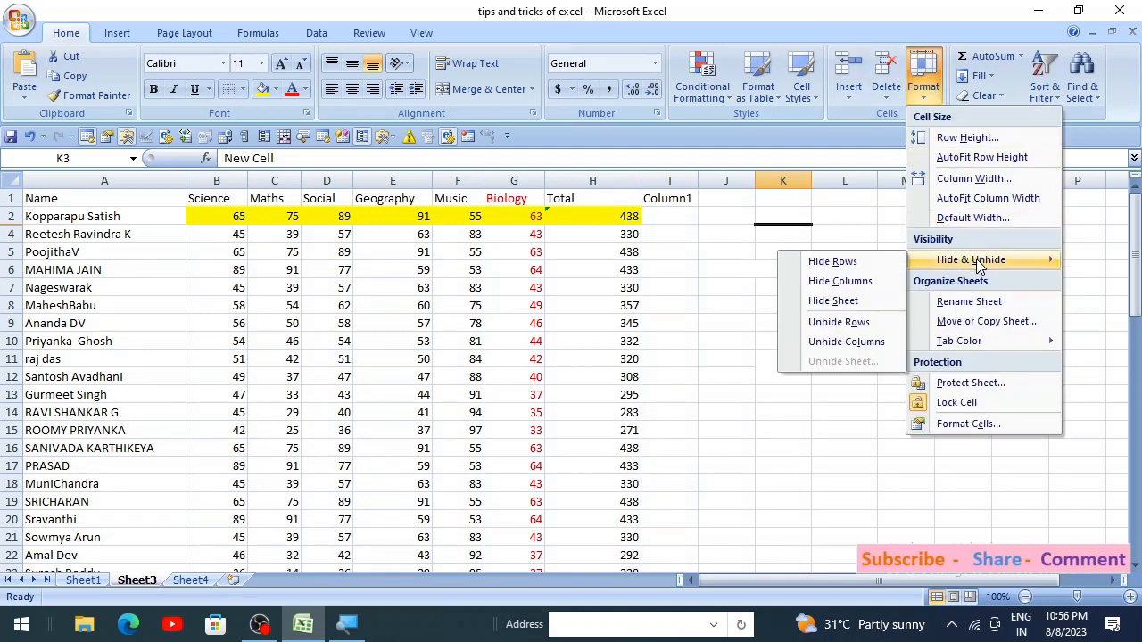
{"action": "left_click", "coordinate": [843, 323]}
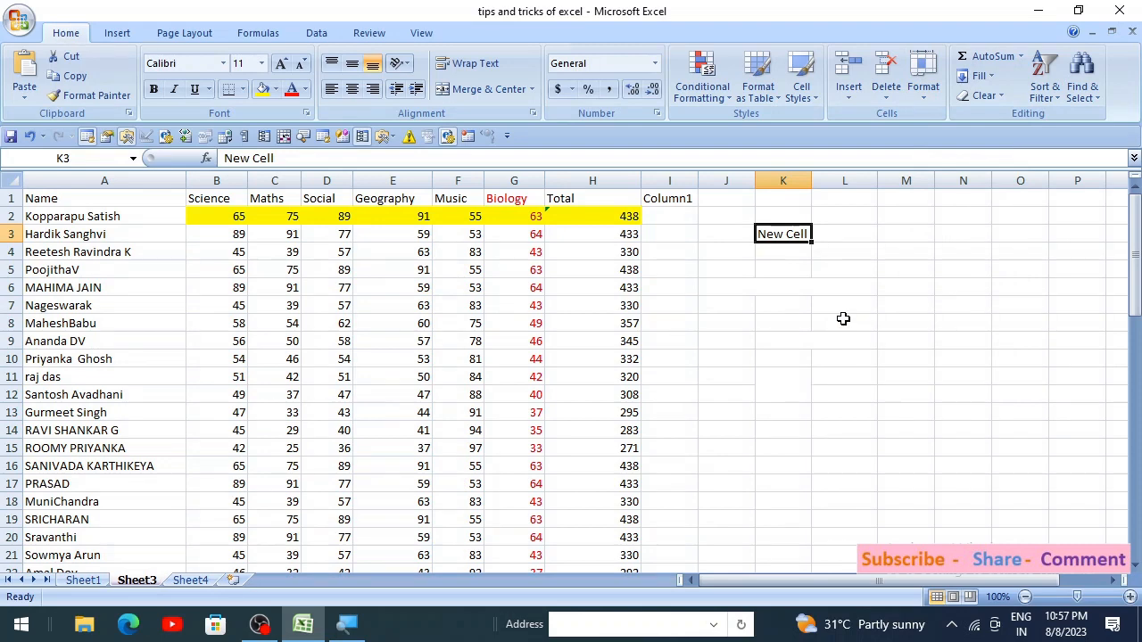
{"action": "left_click", "coordinate": [1042, 102]}
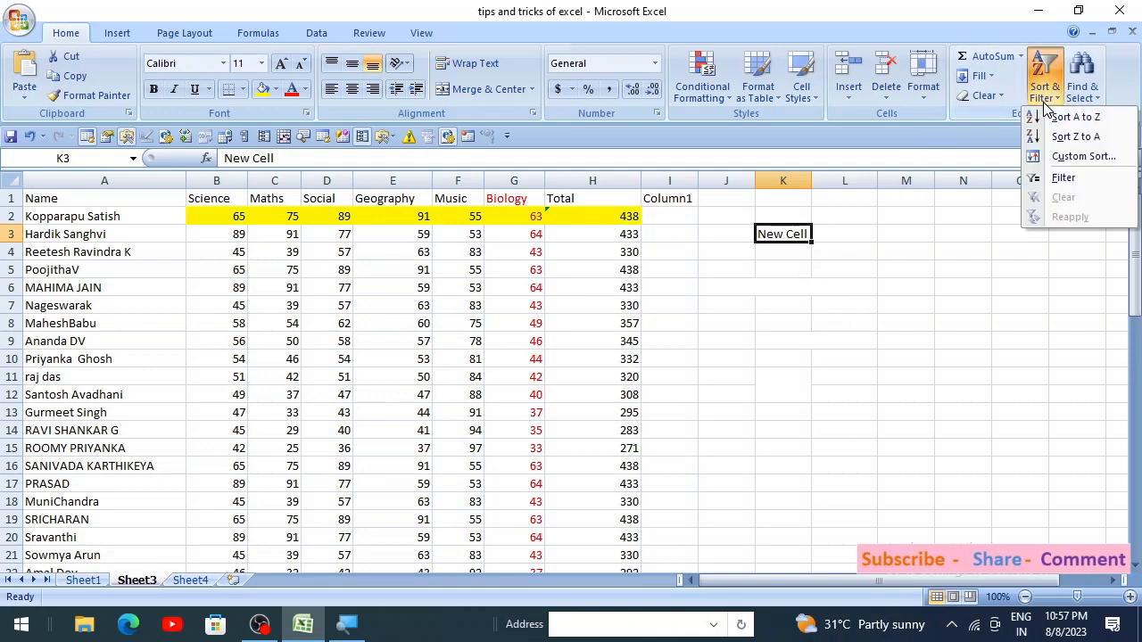
{"action": "left_click", "coordinate": [925, 100]}
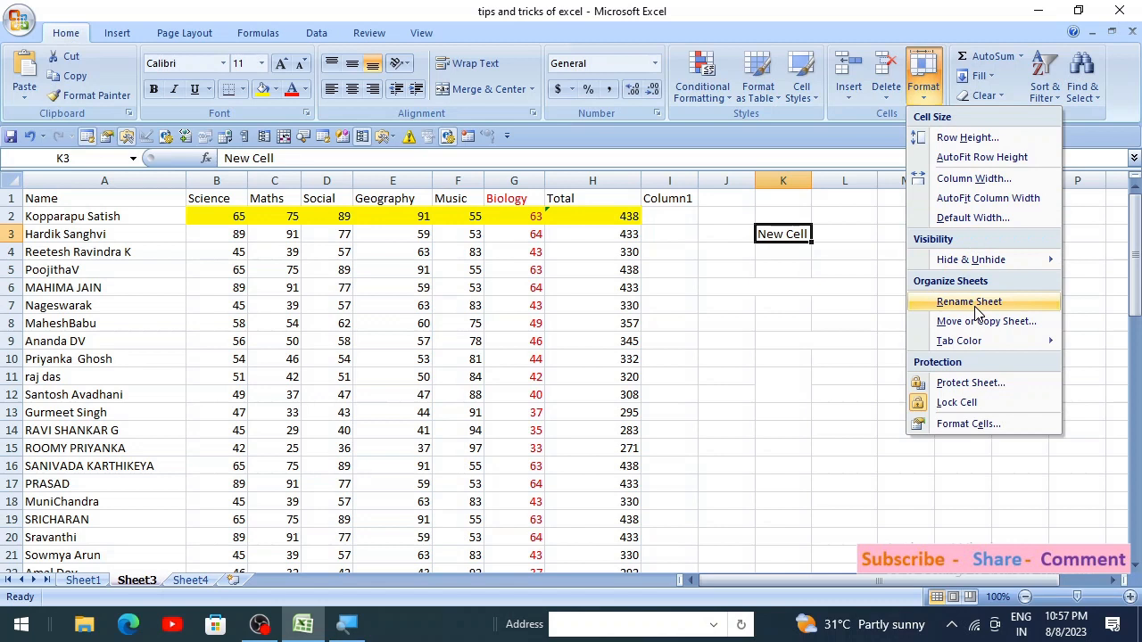
{"action": "left_click", "coordinate": [259, 503]}
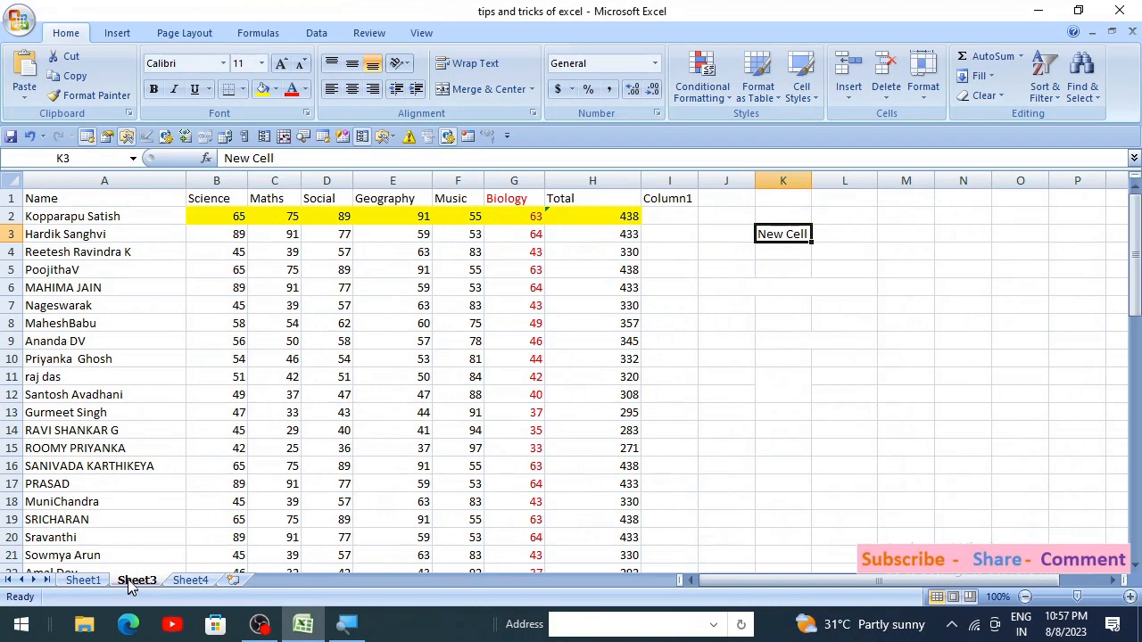
{"action": "double_click", "coordinate": [134, 581]}
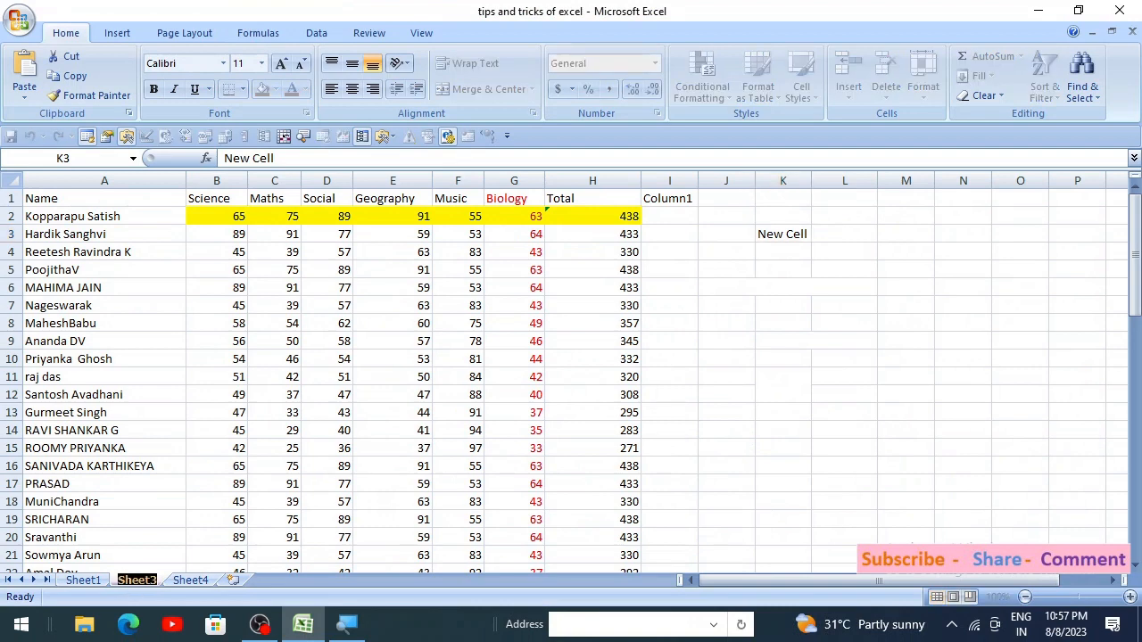
{"action": "left_click", "coordinate": [154, 520]}
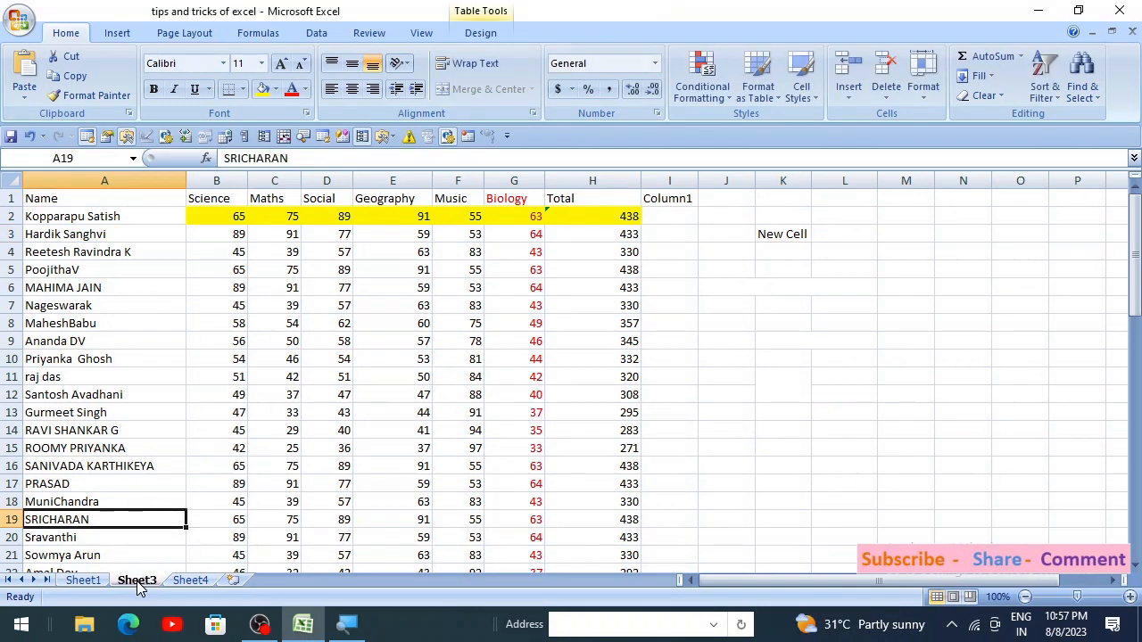
Step: Rename the Sheet3 worksheet to Table using the cell format options
{"action": "left_click", "coordinate": [923, 86]}
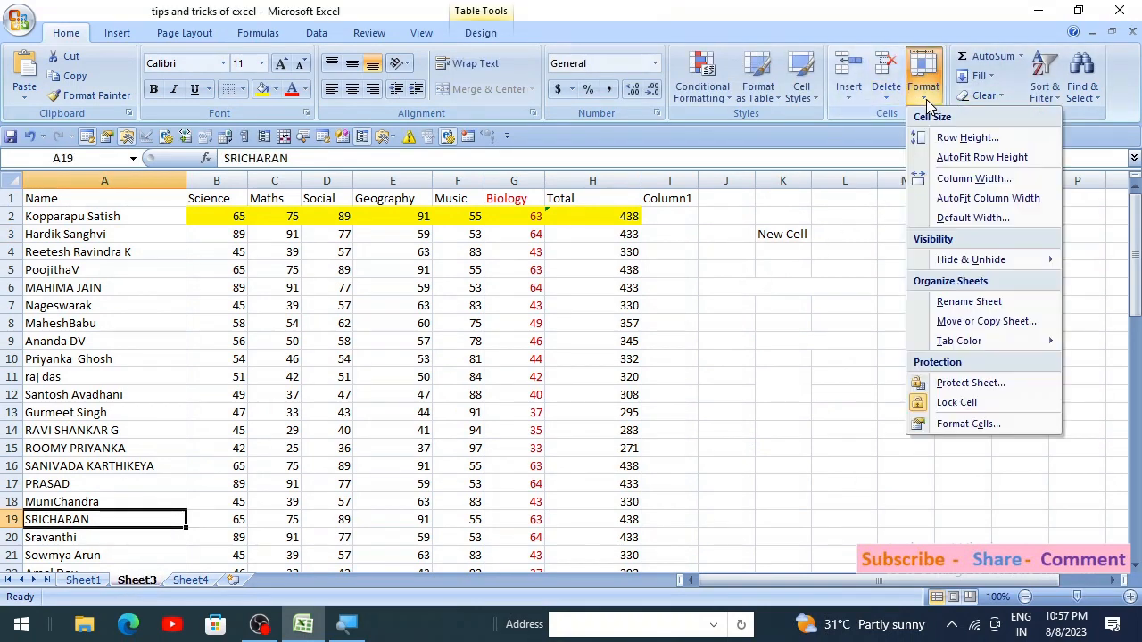
{"action": "left_click", "coordinate": [981, 304]}
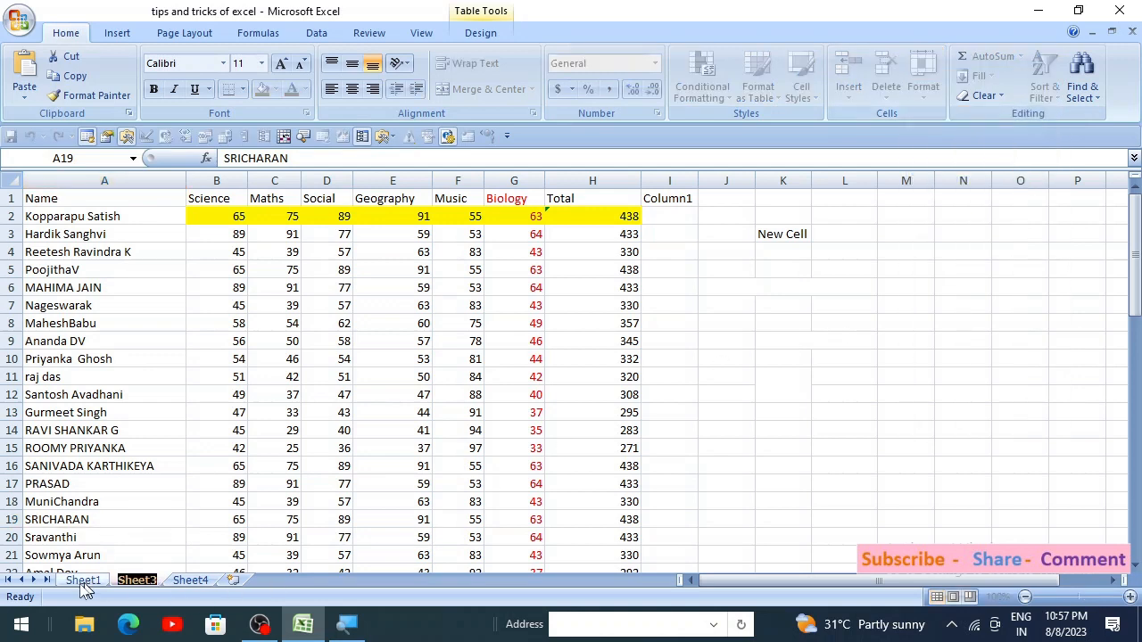
{"action": "type", "text": "Table"}
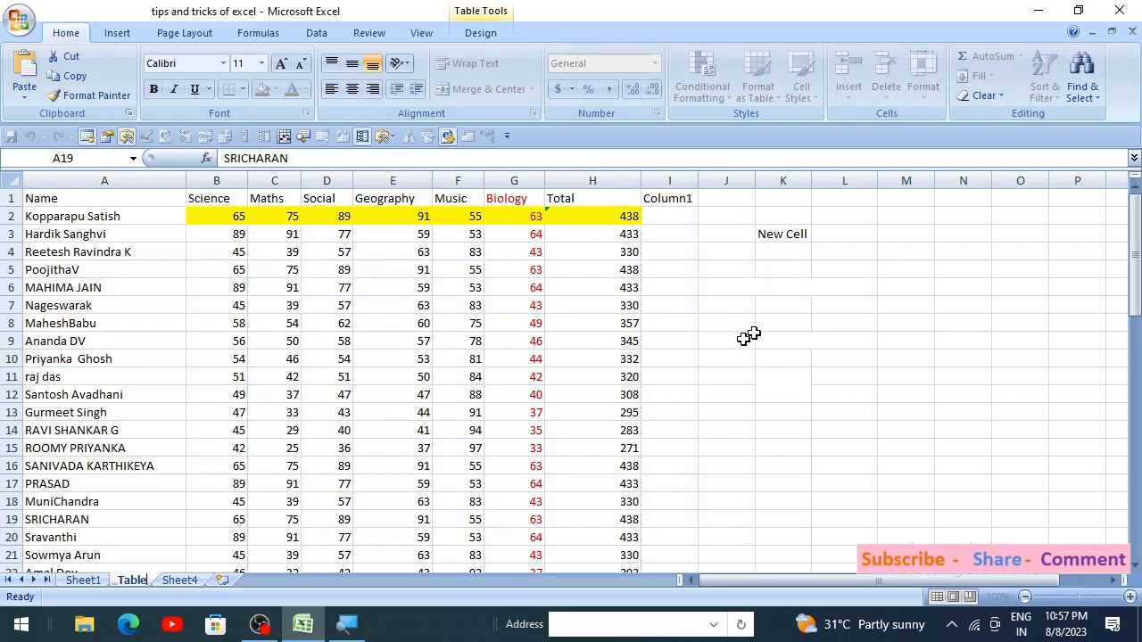
{"action": "left_click", "coordinate": [132, 550]}
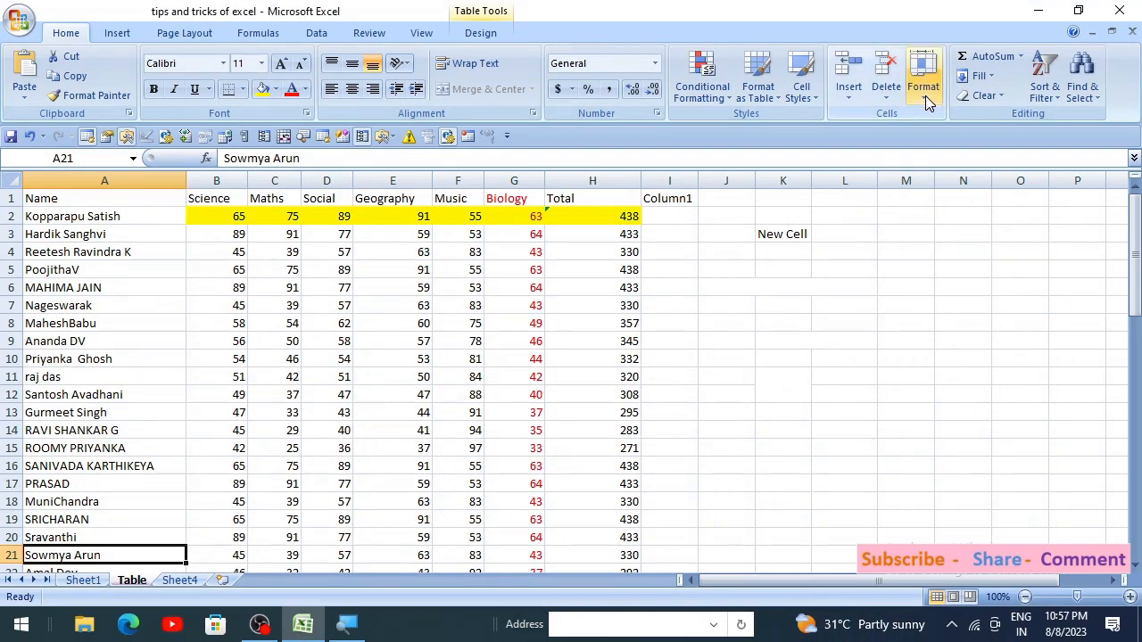
Step: Create a copy of the Table sheet in a new book and minimize that new workbook's window
{"action": "left_click", "coordinate": [925, 95]}
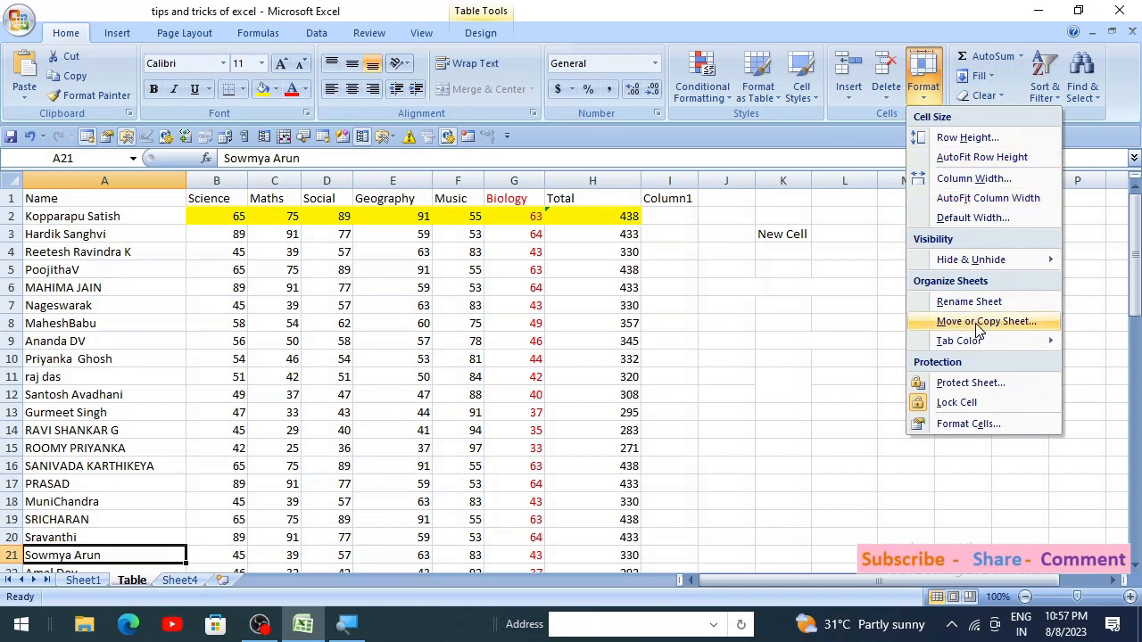
{"action": "left_click", "coordinate": [866, 326]}
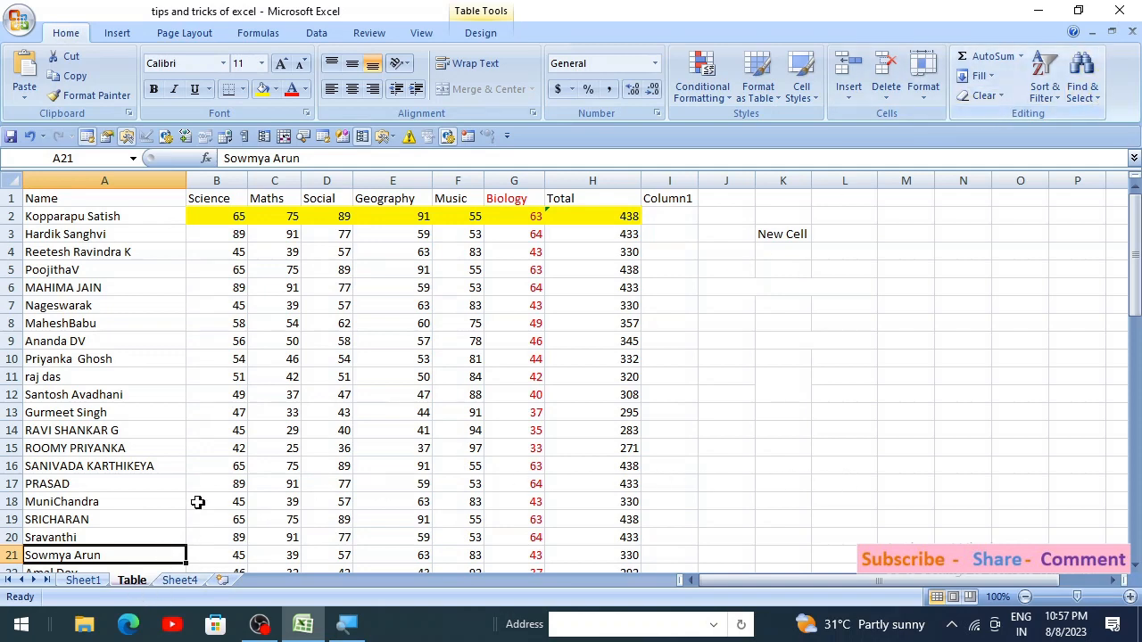
{"action": "left_click", "coordinate": [851, 358]}
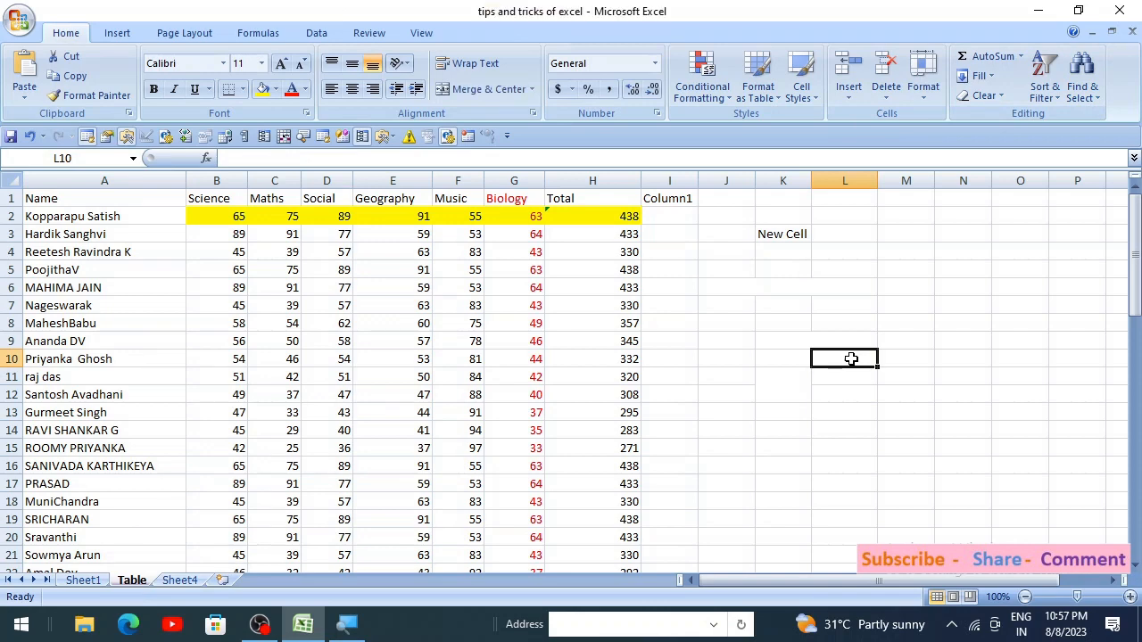
{"action": "left_click", "coordinate": [932, 93]}
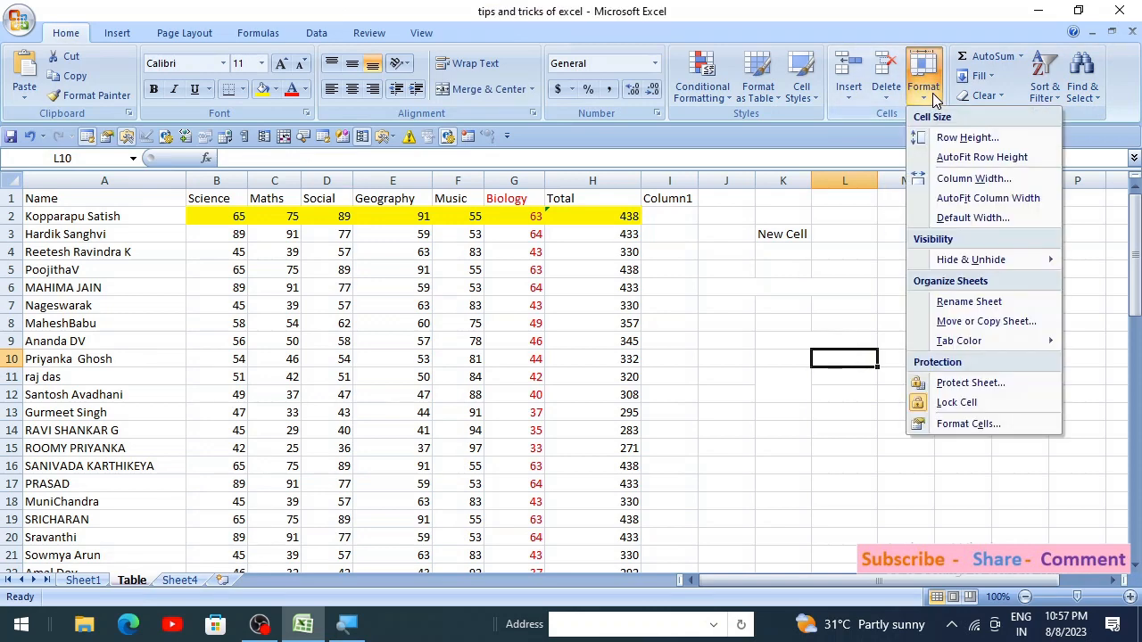
{"action": "left_click", "coordinate": [990, 321]}
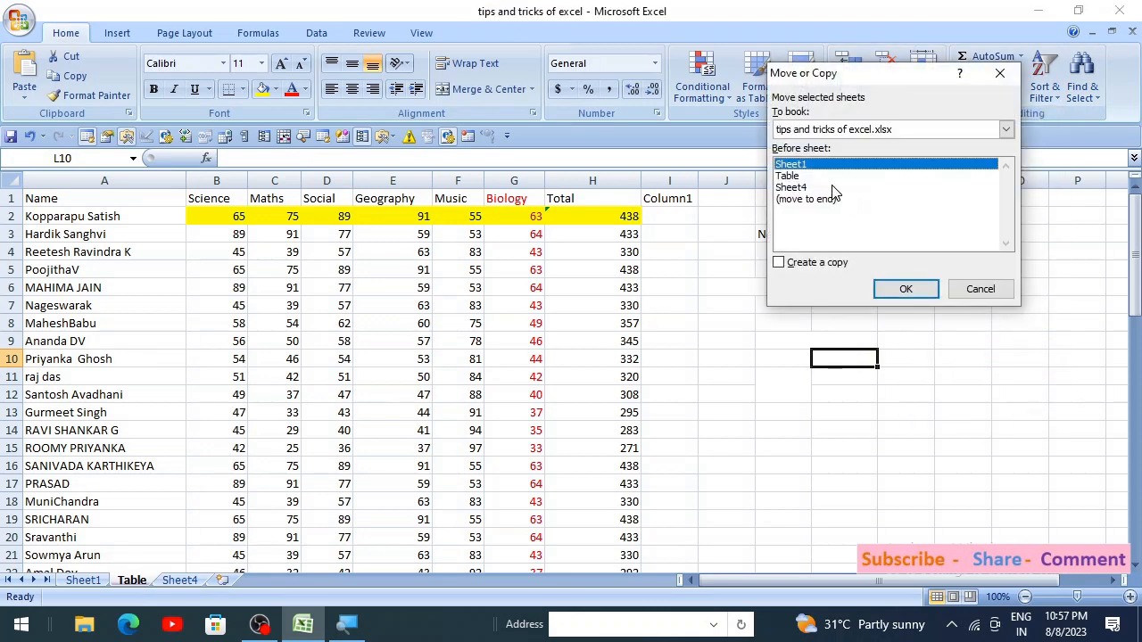
{"action": "left_click_drag", "start_coordinate": [872, 79], "coordinate": [738, 220]}
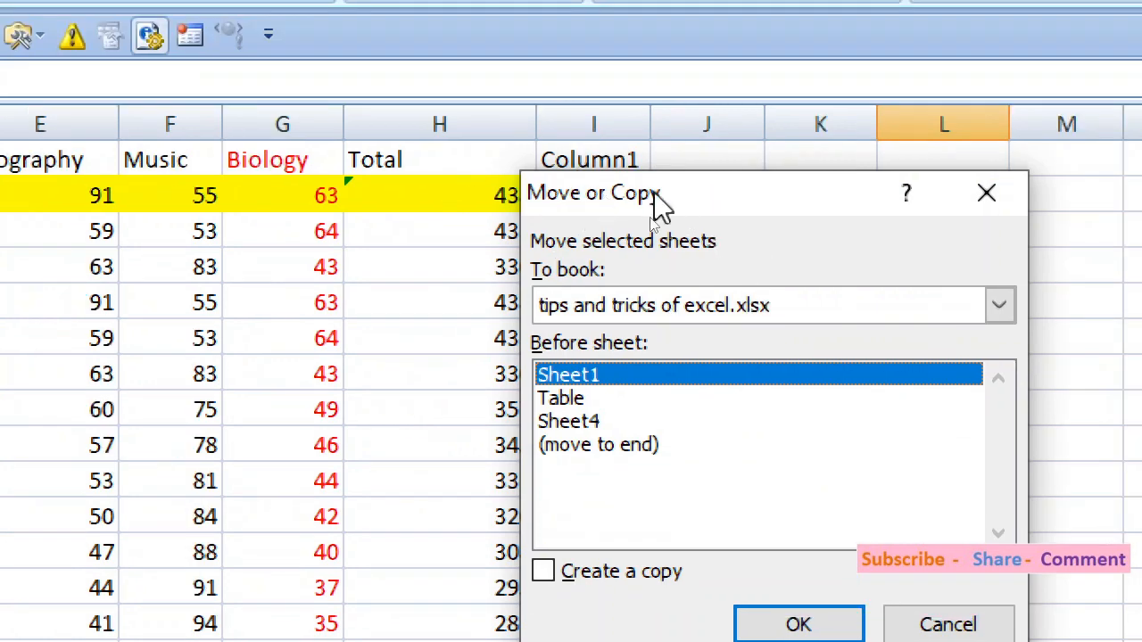
{"action": "left_click", "coordinate": [675, 307]}
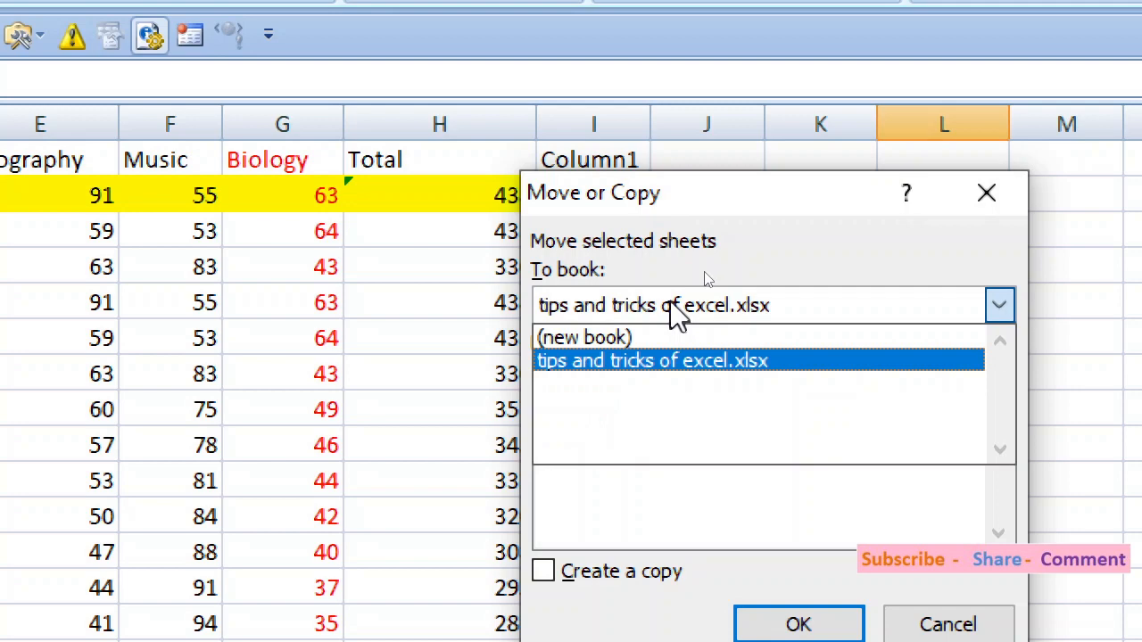
{"action": "left_click", "coordinate": [638, 337]}
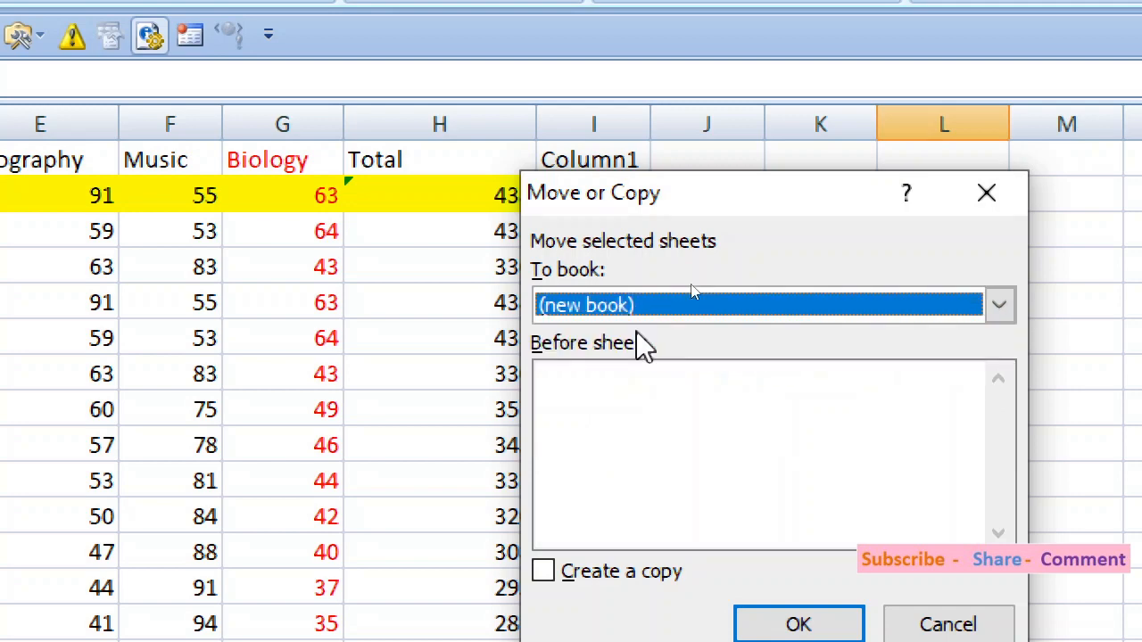
{"action": "left_click", "coordinate": [542, 572]}
{"action": "left_click", "coordinate": [815, 591]}
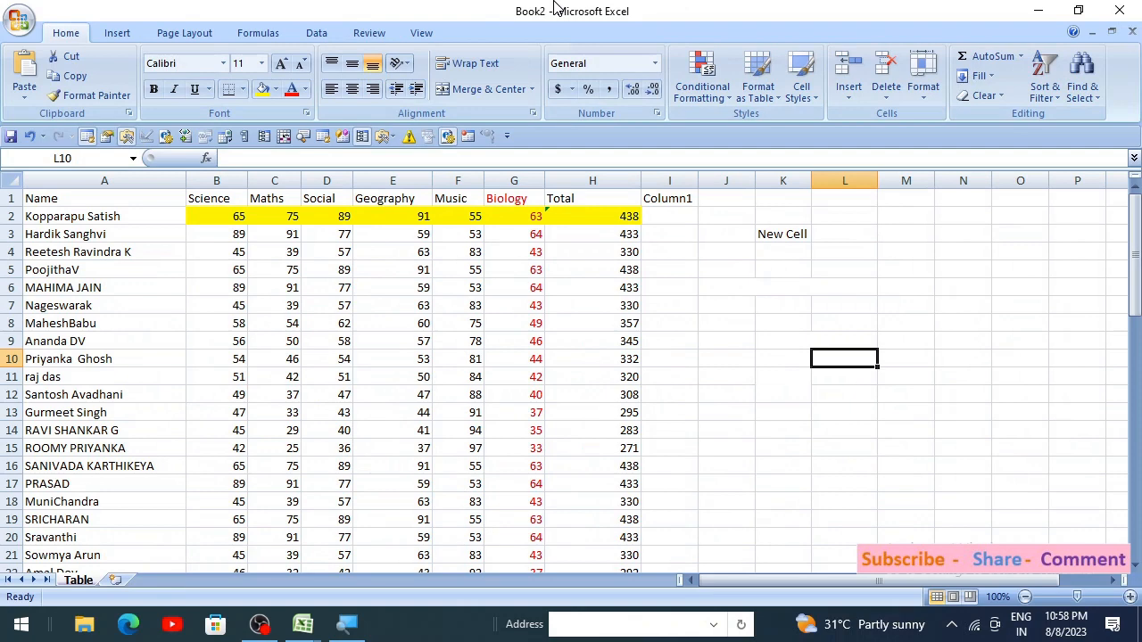
{"action": "left_click", "coordinate": [1091, 33]}
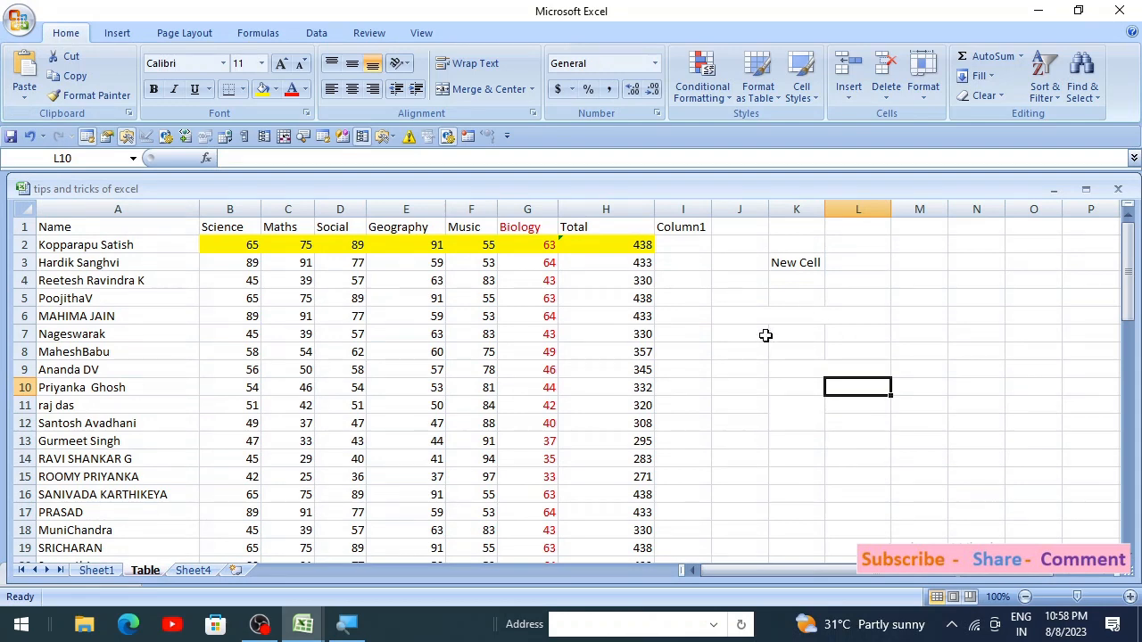
{"action": "scroll", "coordinate": [767, 335], "scroll_direction": "down", "scroll_amount": 1}
{"action": "scroll", "coordinate": [766, 333], "scroll_direction": "up", "scroll_amount": 1}
{"action": "left_click", "coordinate": [926, 93]}
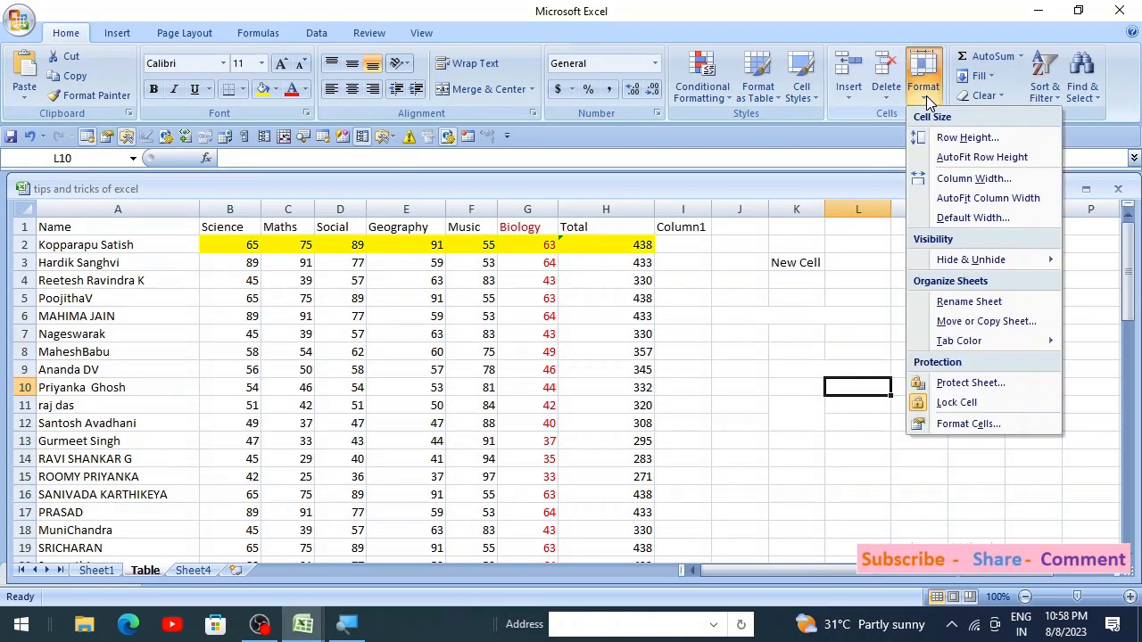
{"action": "left_click", "coordinate": [987, 323]}
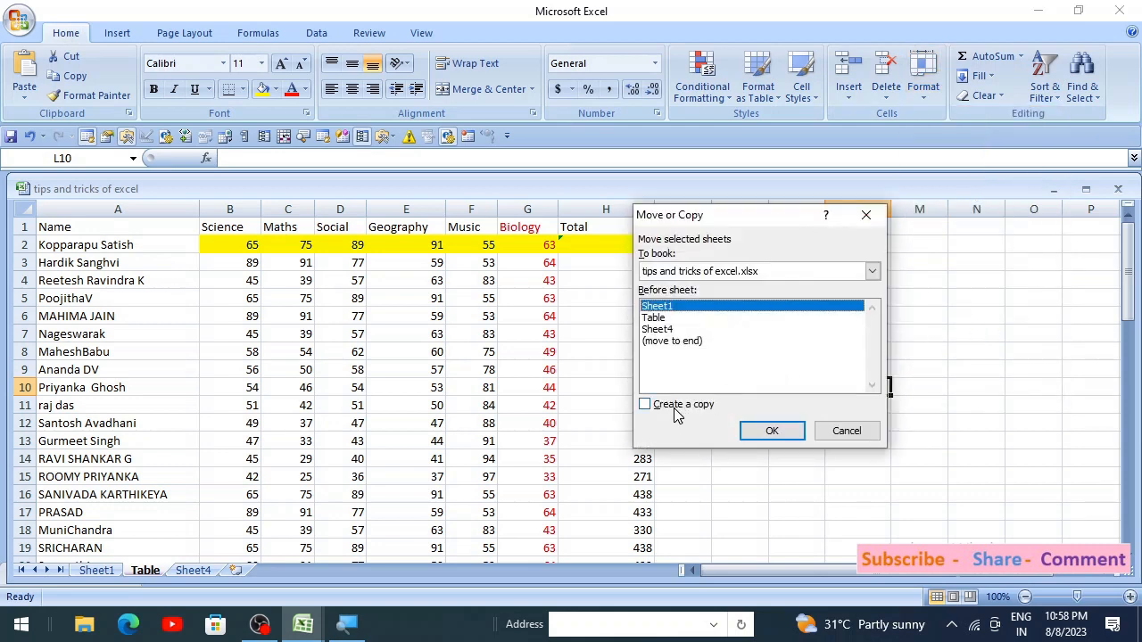
{"action": "left_click", "coordinate": [673, 414]}
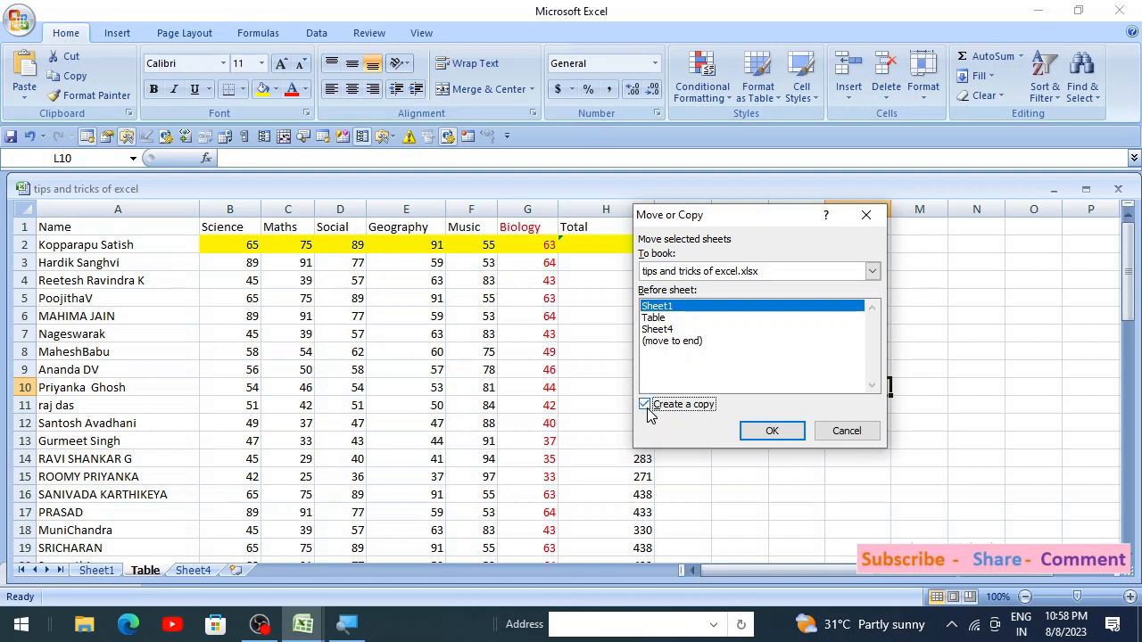
{"action": "left_click", "coordinate": [842, 433]}
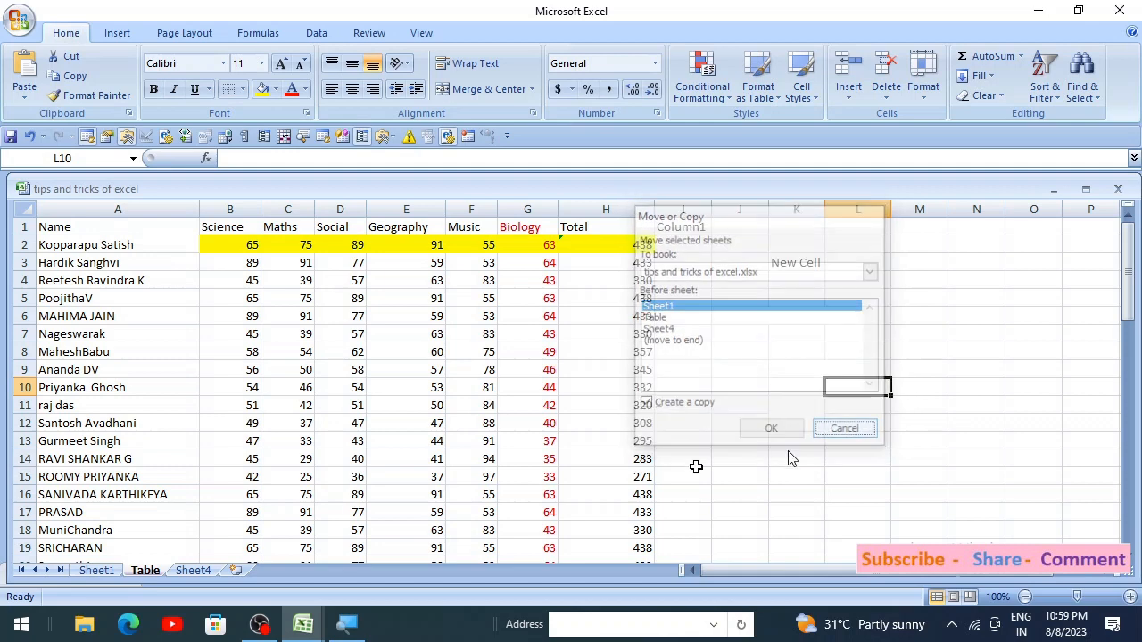
{"action": "left_click", "coordinate": [924, 89]}
{"action": "left_click", "coordinate": [734, 359]}
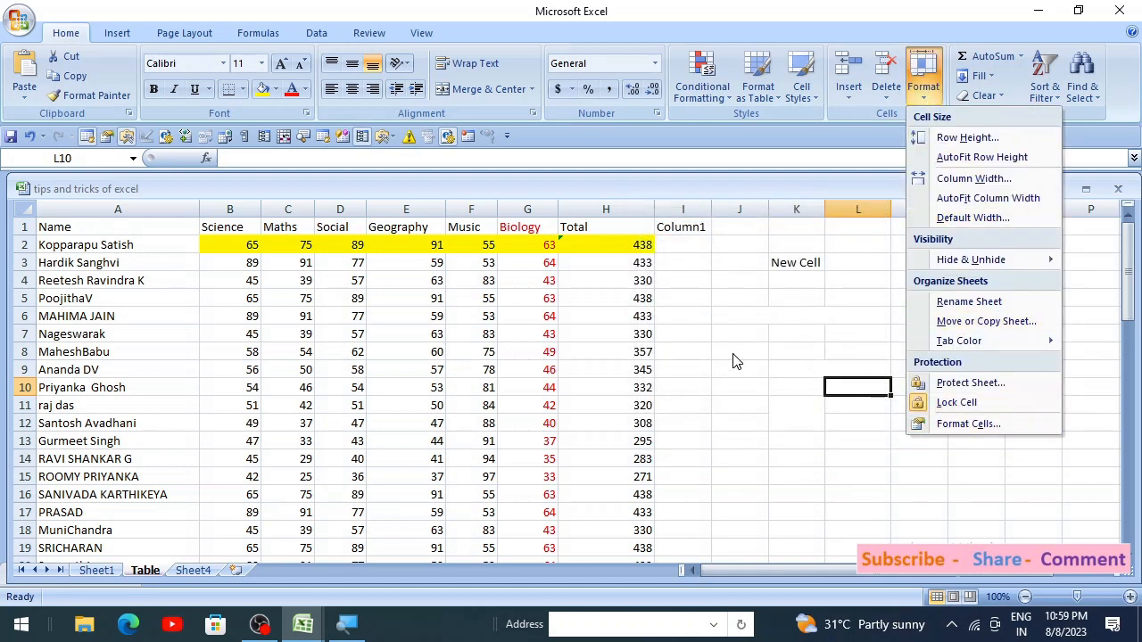
Step: Protect the Table sheet with a password, allowing only selection of locked and unlocked cells, and re-enter the password to confirm
{"action": "left_click", "coordinate": [932, 95]}
{"action": "left_click", "coordinate": [998, 385]}
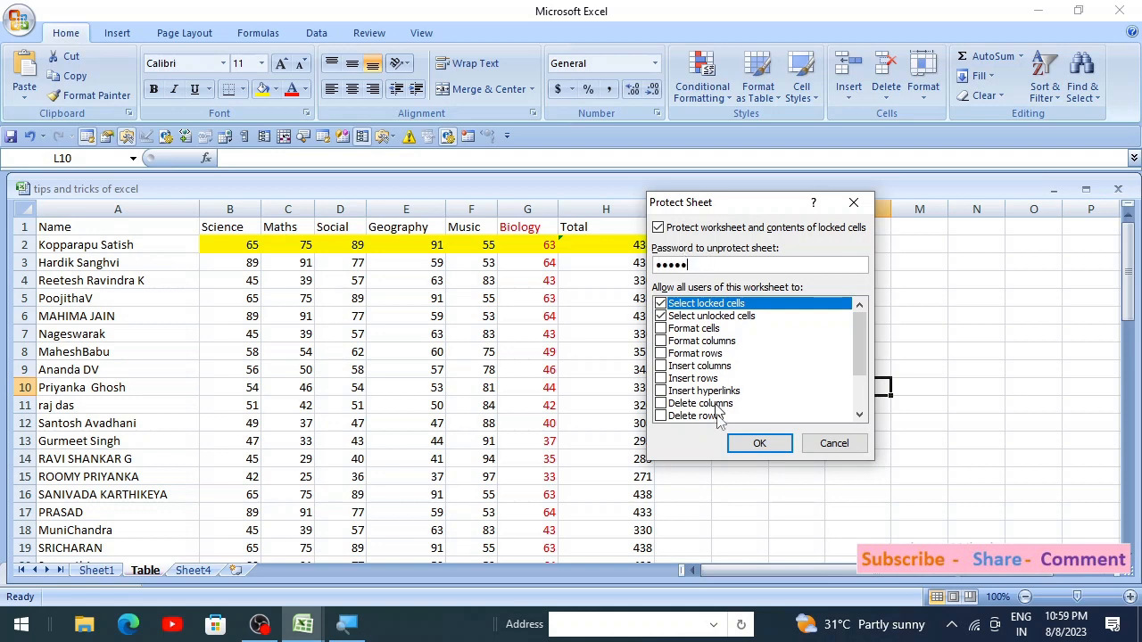
{"action": "left_click", "coordinate": [769, 444]}
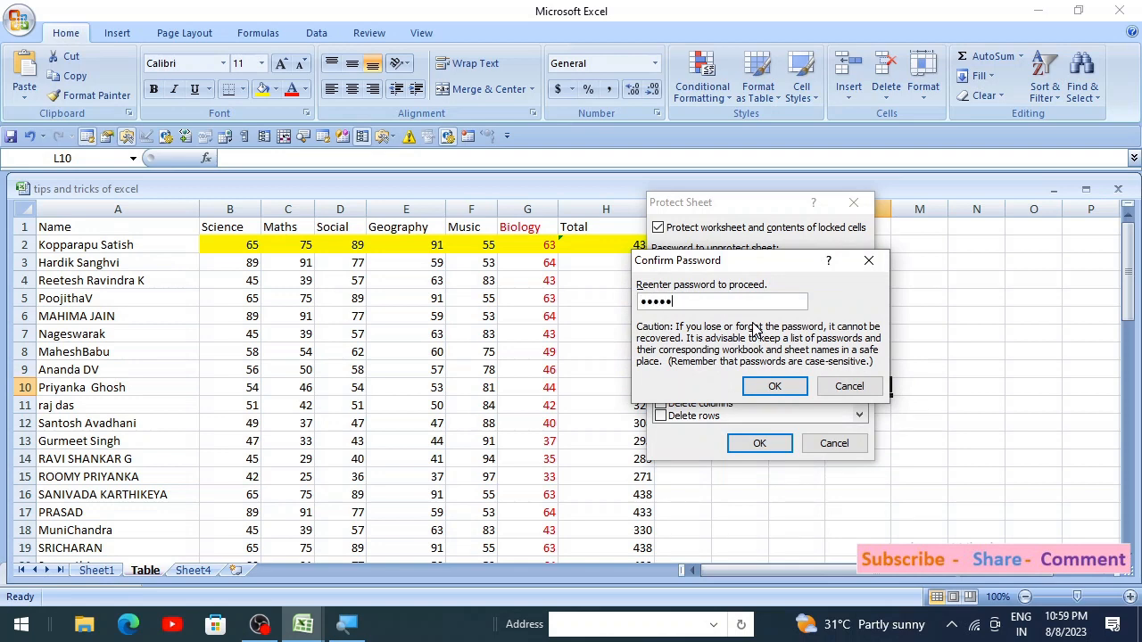
{"action": "left_click", "coordinate": [774, 390]}
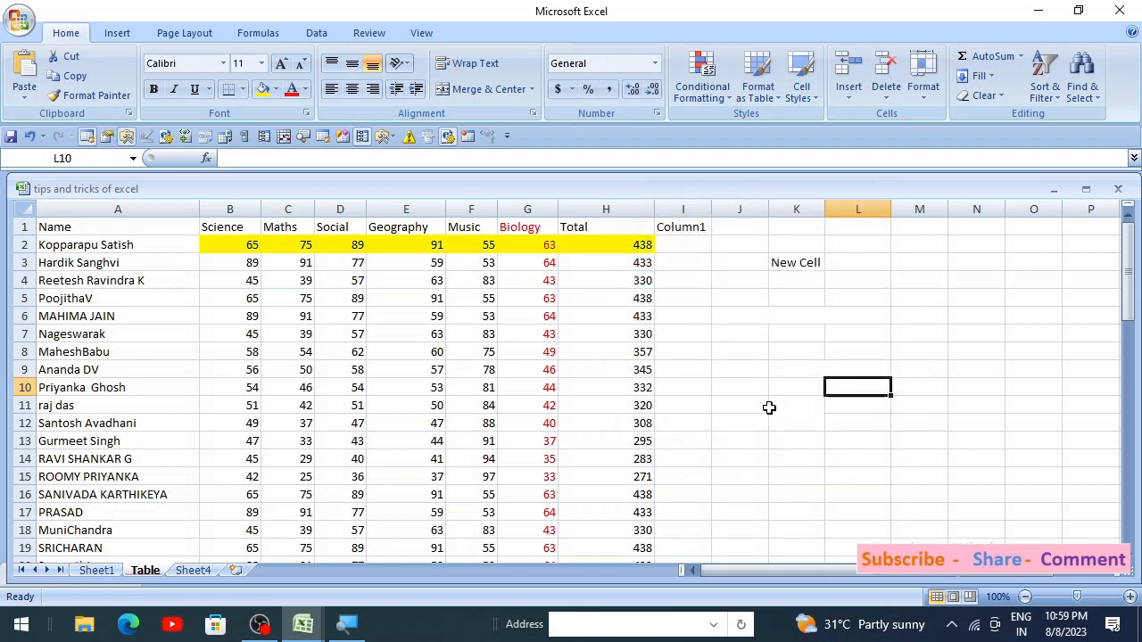
Step: Try to delete and cut the Biology mark in cell G6 on the protected Table sheet
{"action": "left_click", "coordinate": [709, 351]}
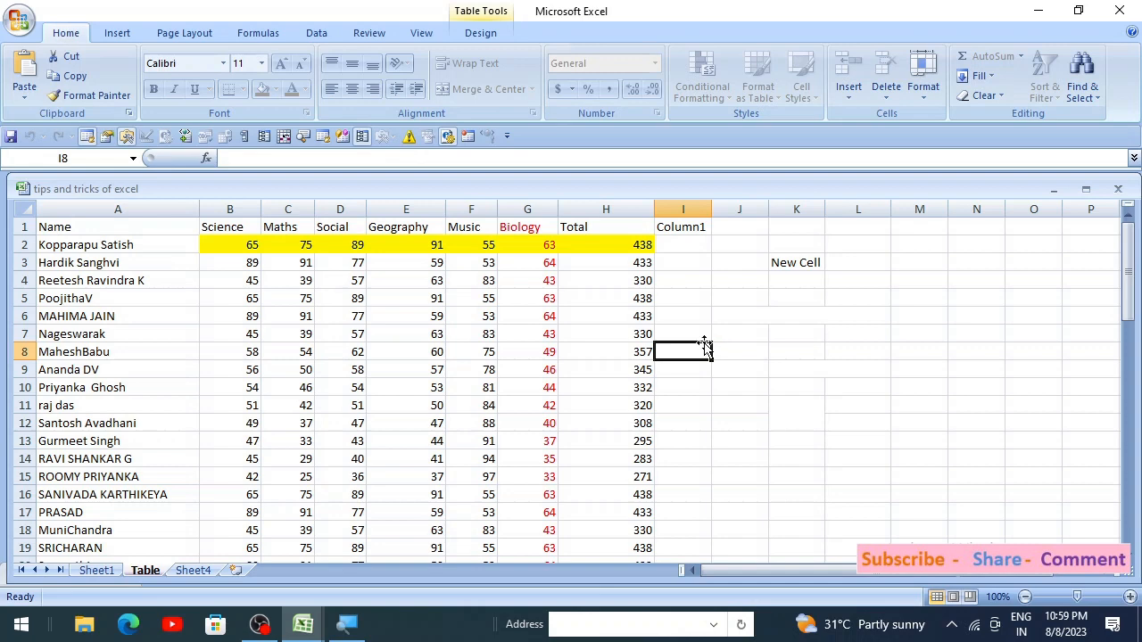
{"action": "left_click", "coordinate": [522, 317]}
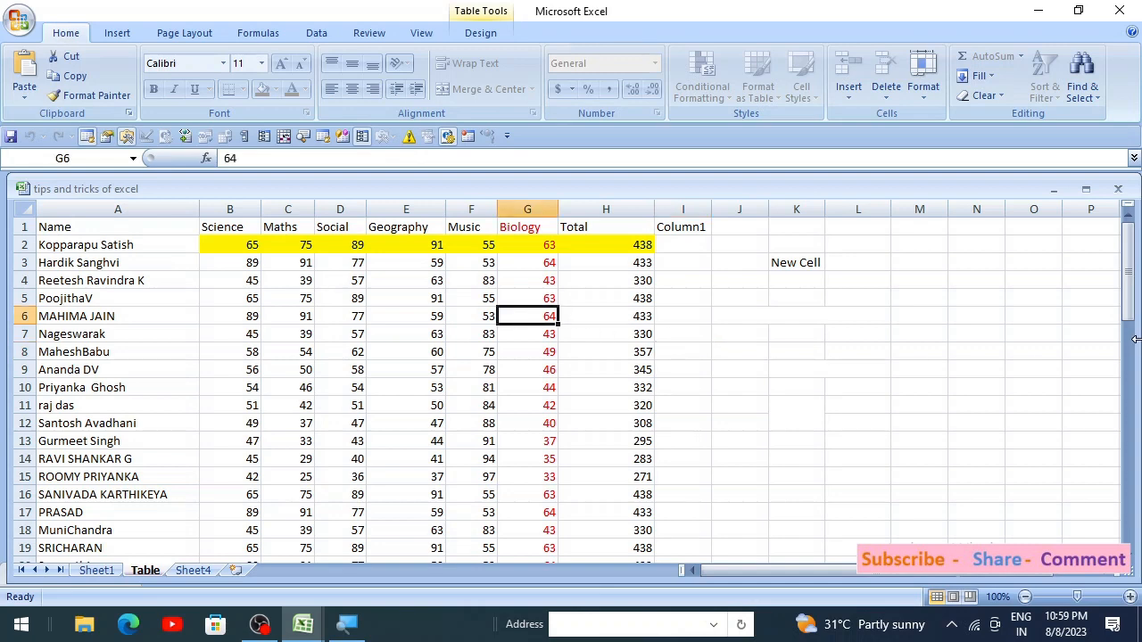
{"action": "key", "text": "Delete"}
{"action": "key", "text": "Return"}
{"action": "right_click", "coordinate": [537, 318]}
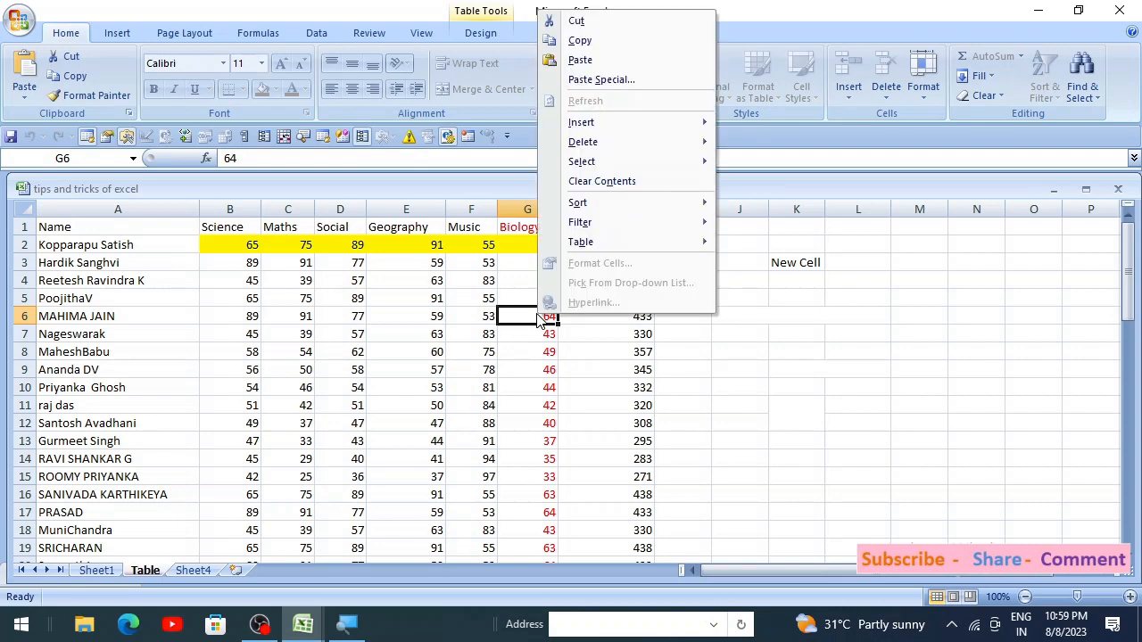
{"action": "left_click", "coordinate": [606, 22]}
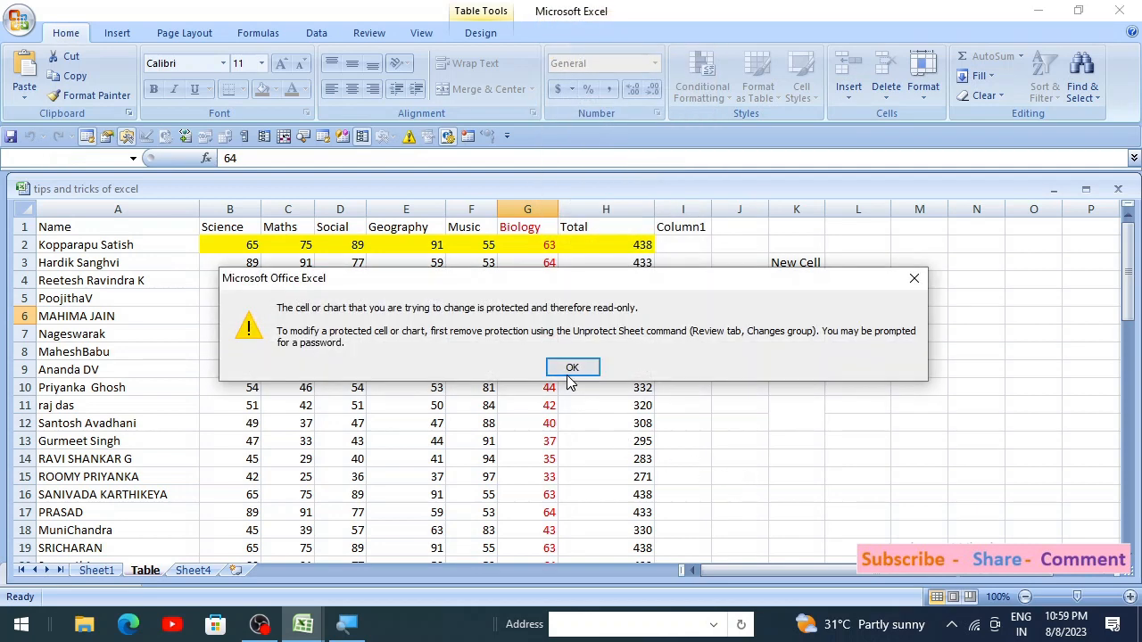
{"action": "left_click", "coordinate": [567, 371]}
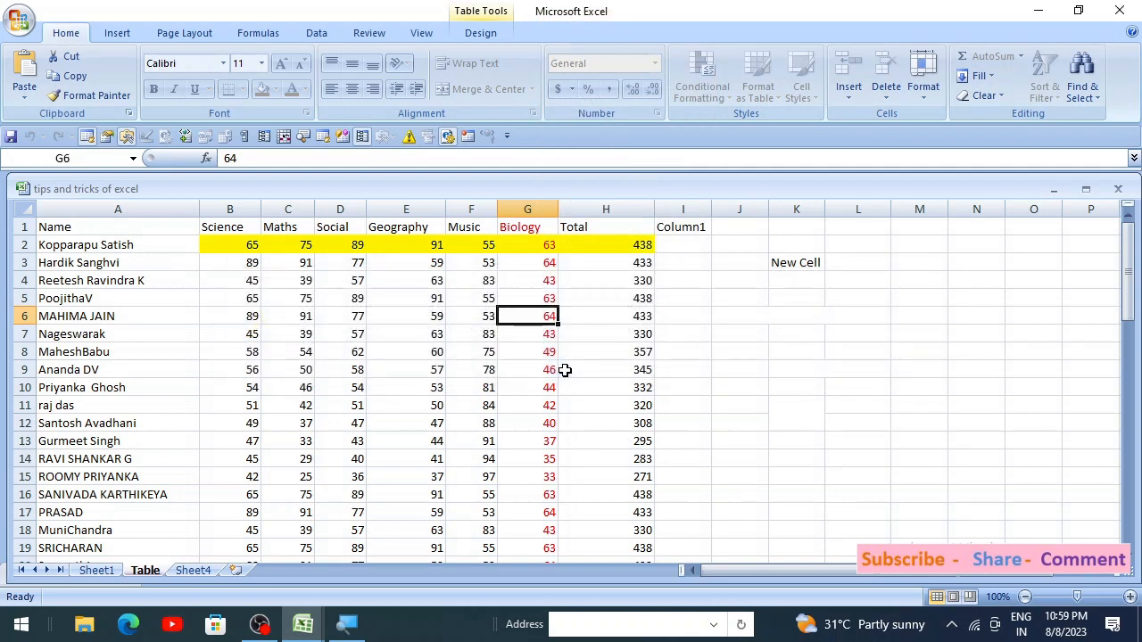
Step: Remove the protection from the Table sheet by entering the sheet password
{"action": "left_click", "coordinate": [925, 98]}
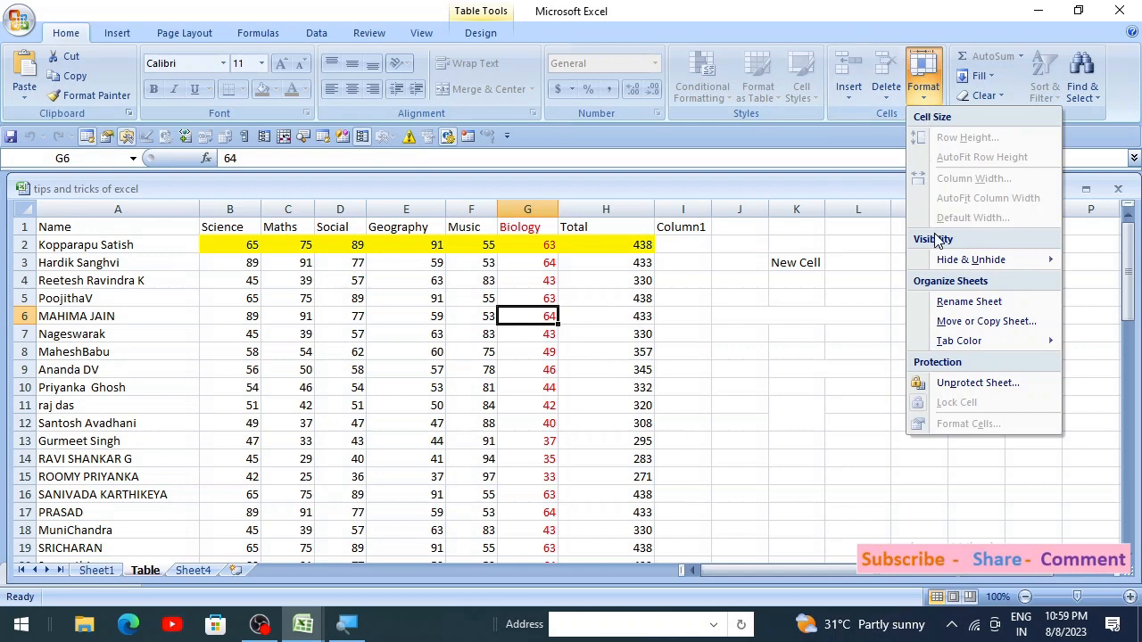
{"action": "left_click", "coordinate": [696, 340]}
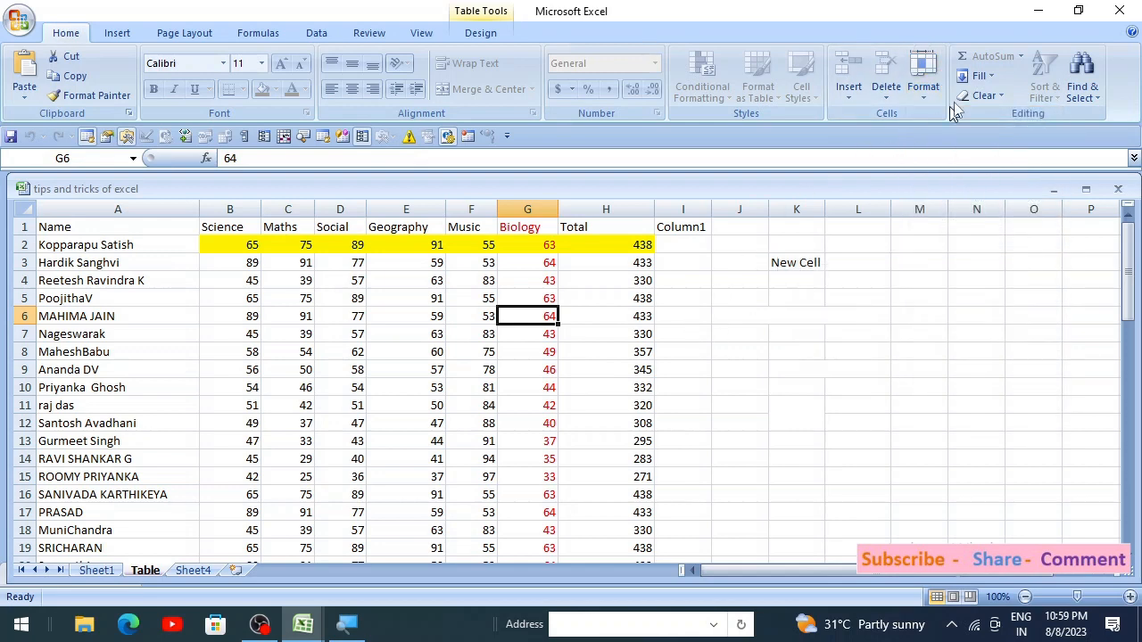
{"action": "left_click", "coordinate": [928, 94]}
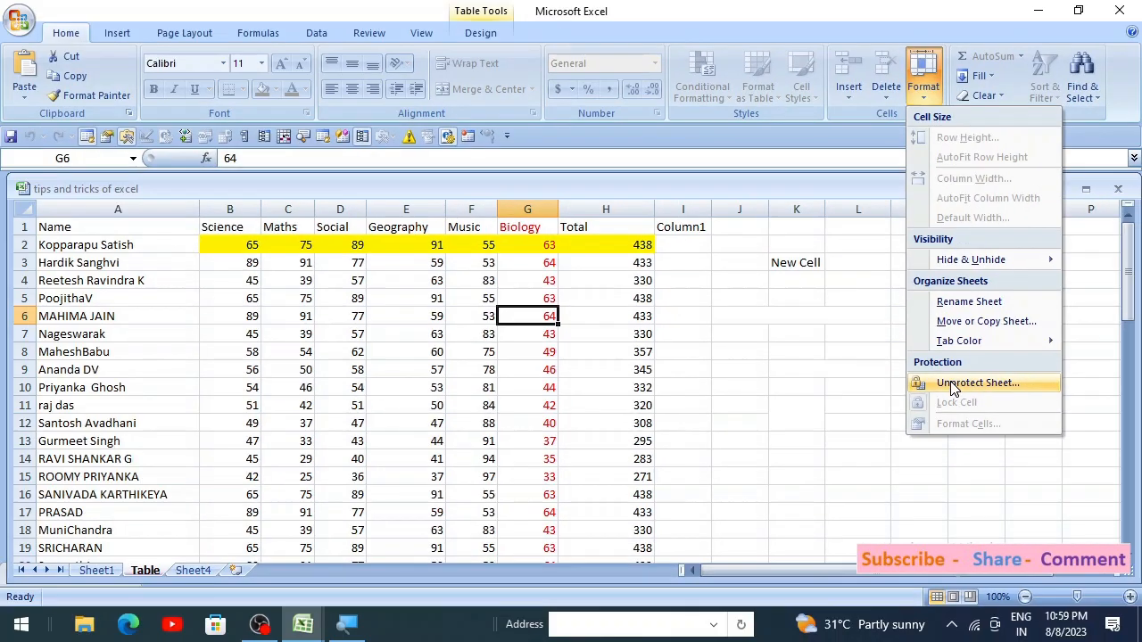
{"action": "left_click", "coordinate": [952, 385]}
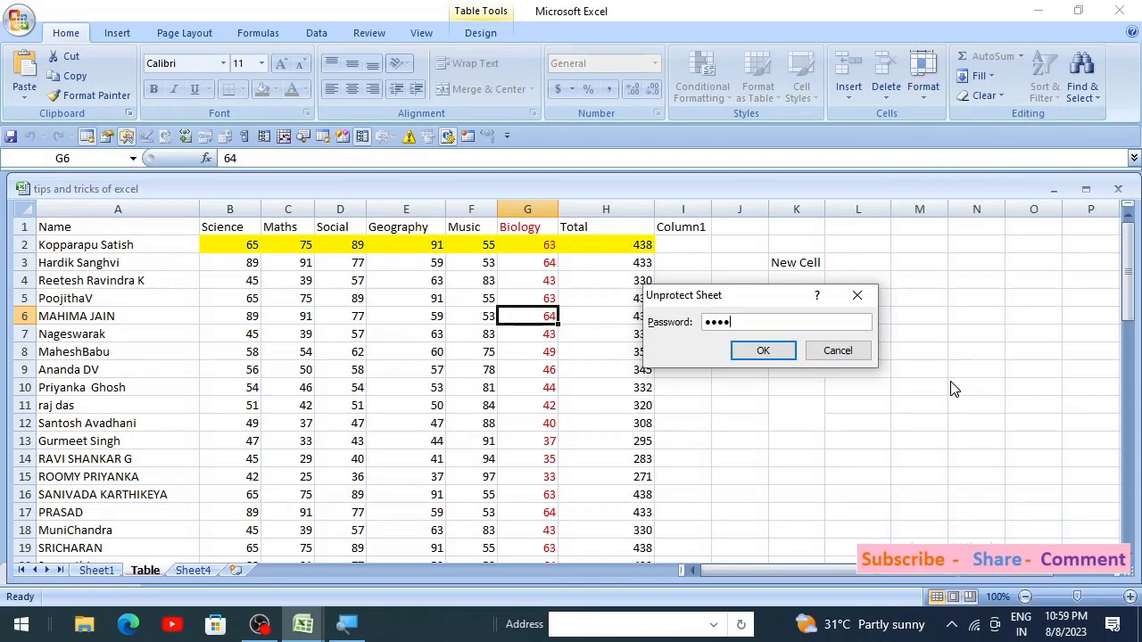
{"action": "left_click", "coordinate": [744, 353]}
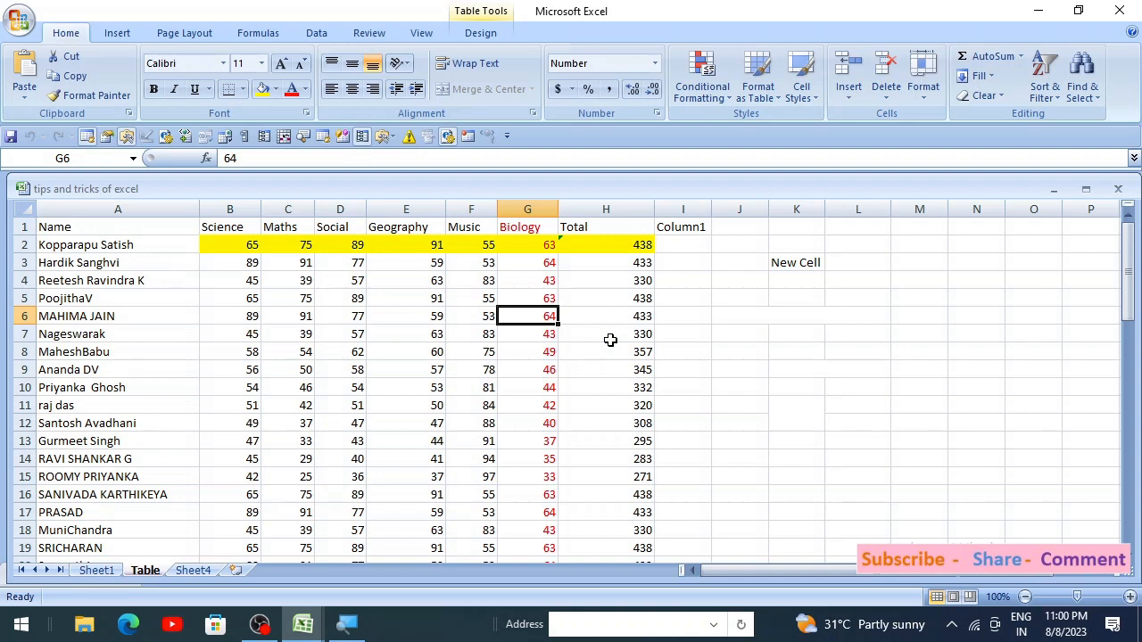
Step: Clear the Biology mark in cell G6 and undo the deletion
{"action": "key", "text": "Delete"}
{"action": "key", "text": "ctrl+z"}
{"action": "left_click", "coordinate": [923, 82]}
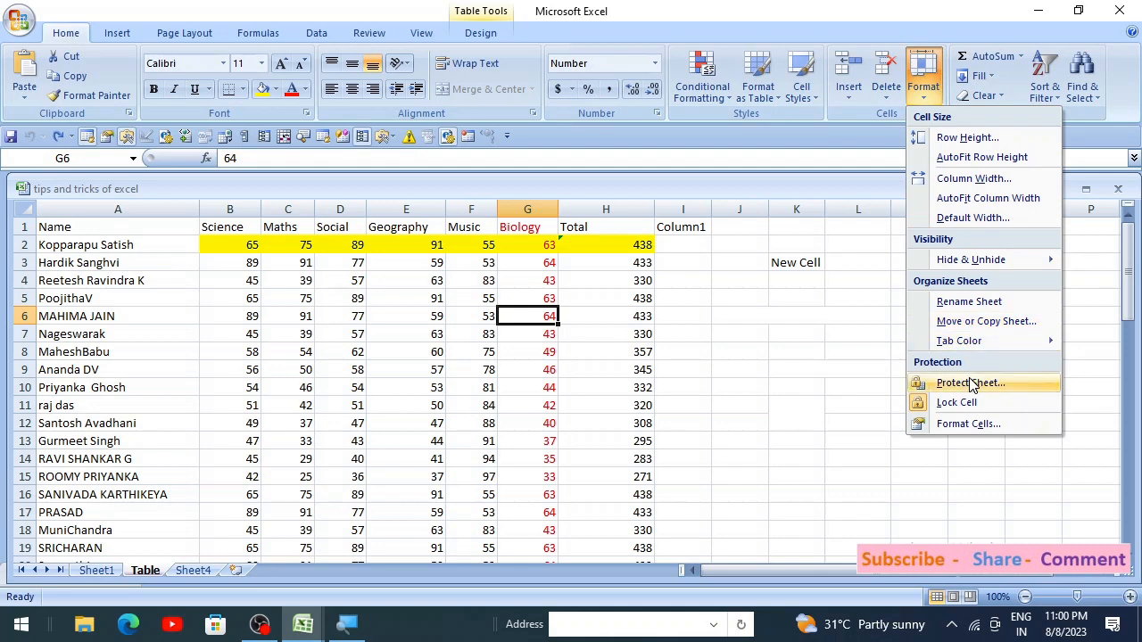
{"action": "left_click", "coordinate": [548, 283]}
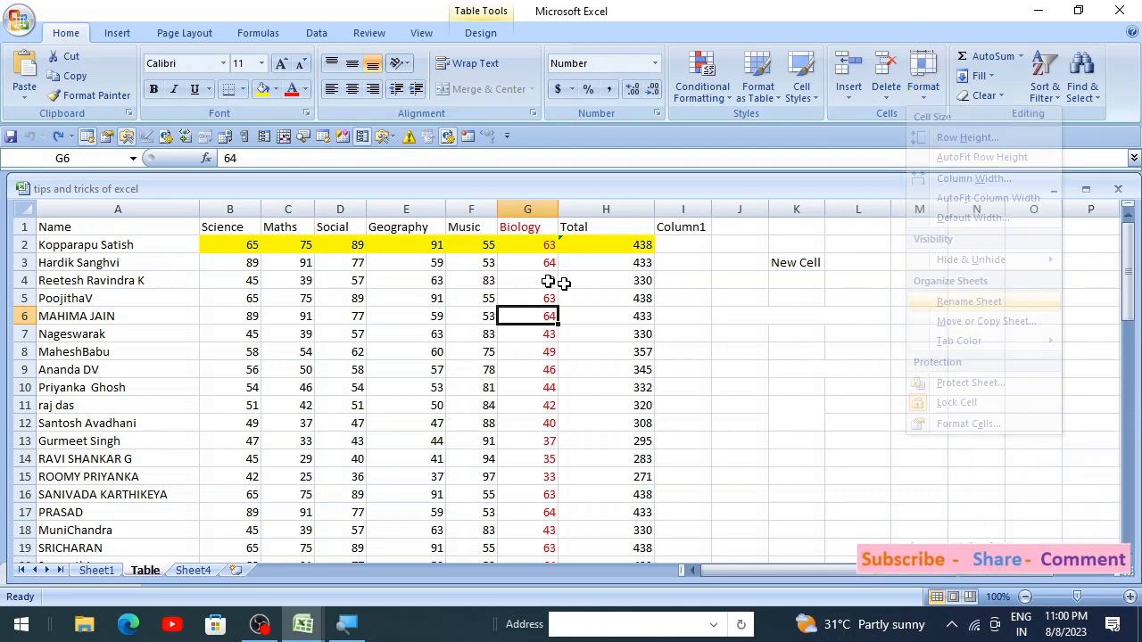
Step: Add a thin solid border to all four sides of cell G2 using Format Cells
{"action": "left_click", "coordinate": [517, 243]}
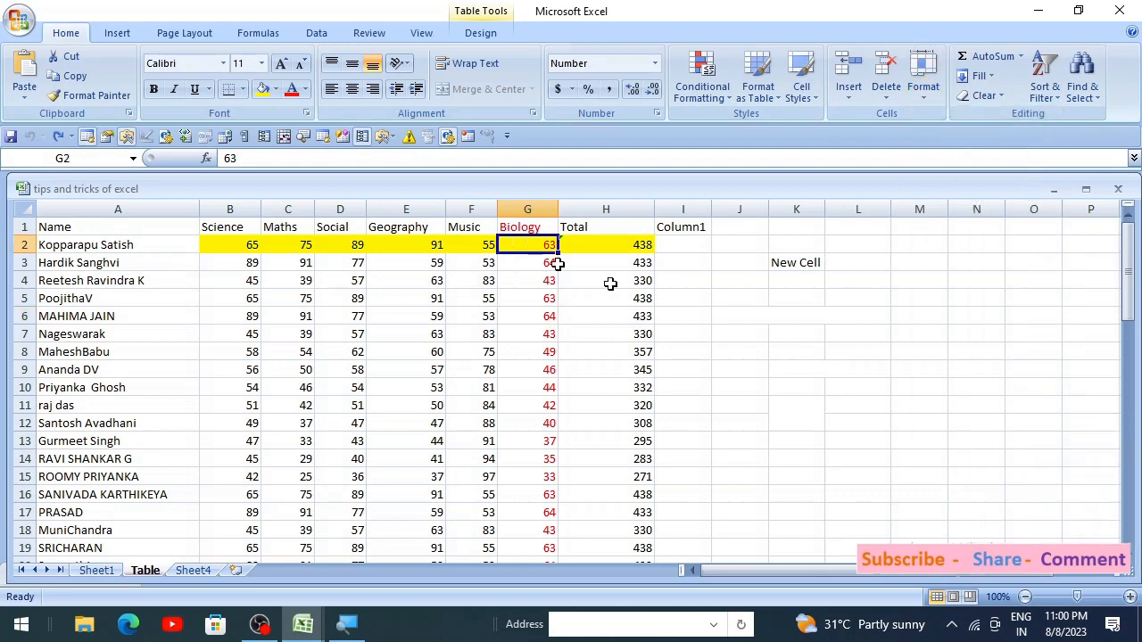
{"action": "left_click", "coordinate": [925, 98]}
{"action": "left_click", "coordinate": [954, 425]}
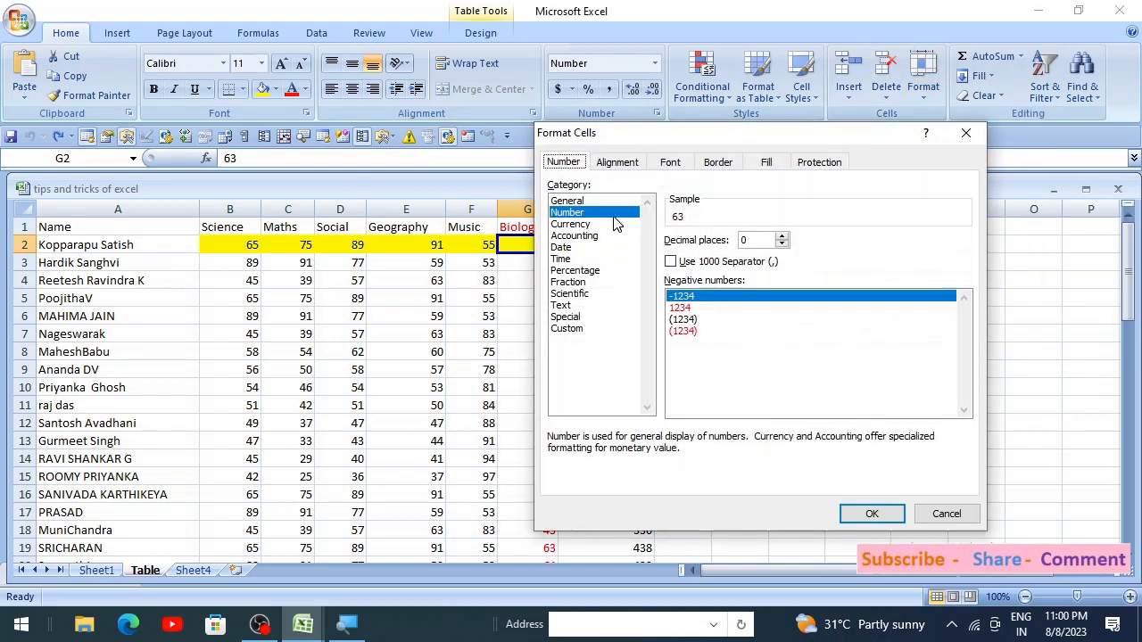
{"action": "left_click_drag", "start_coordinate": [742, 138], "coordinate": [725, 132]}
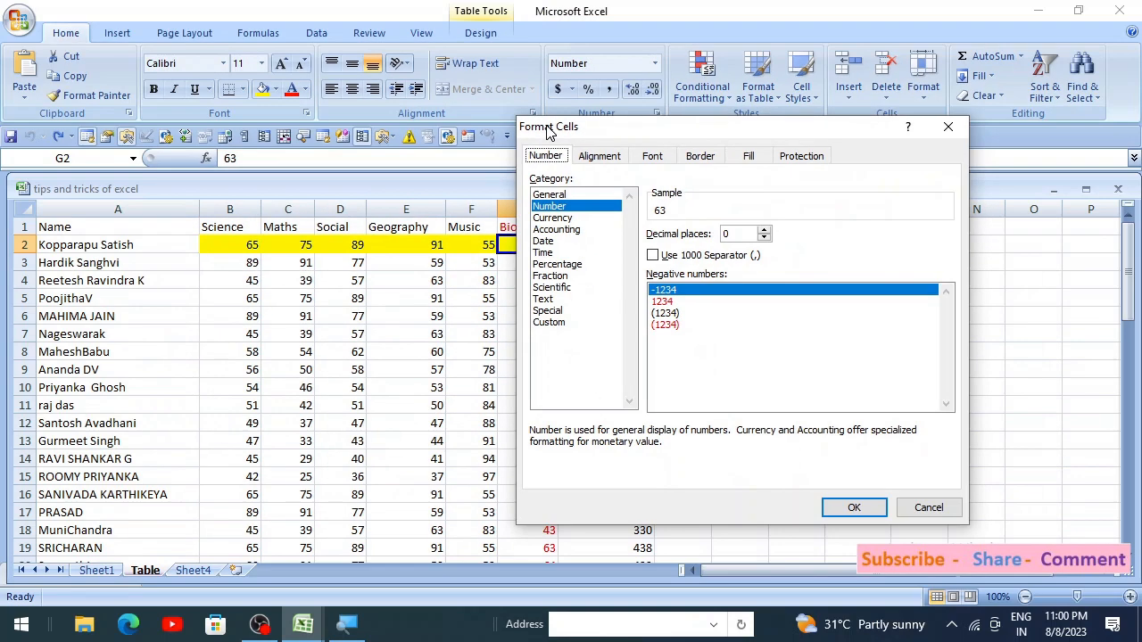
{"action": "left_click", "coordinate": [757, 158]}
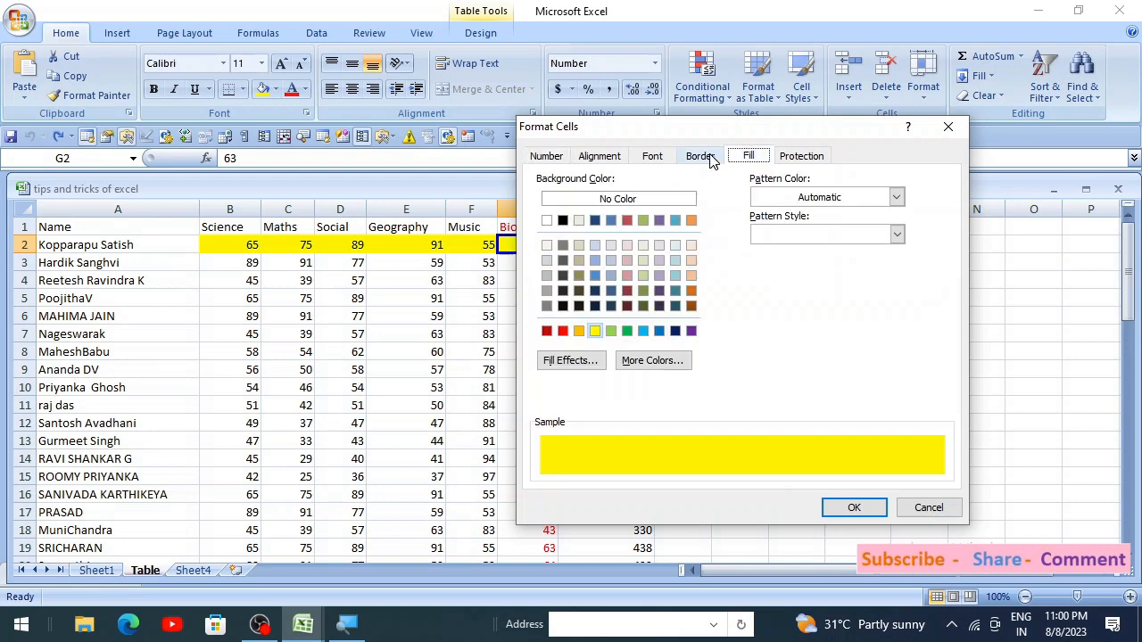
{"action": "left_click", "coordinate": [700, 157]}
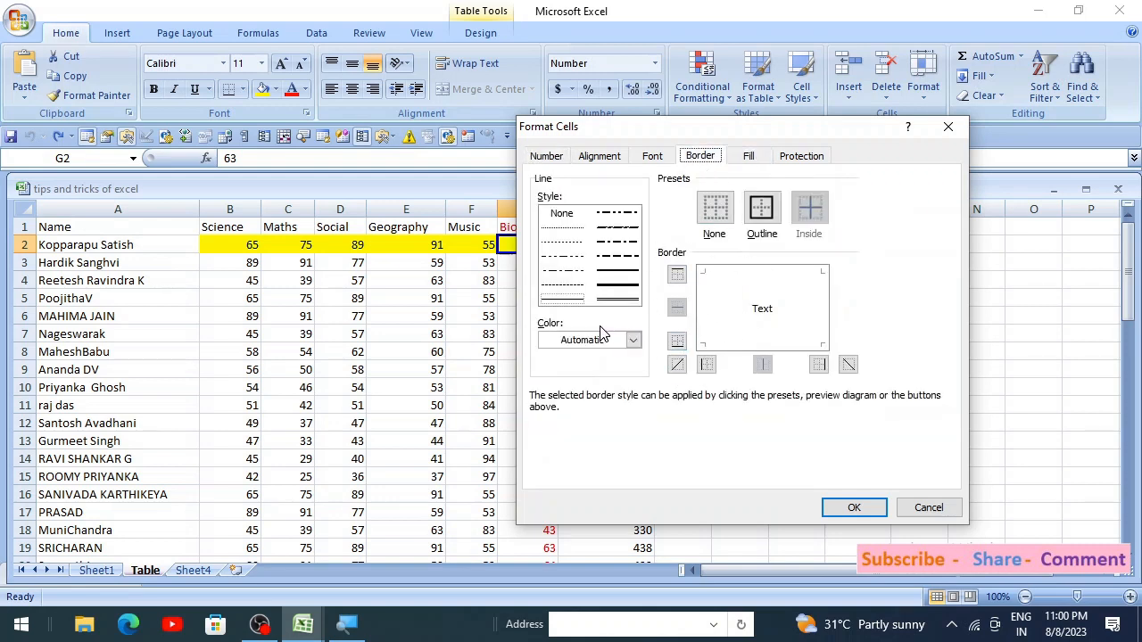
{"action": "left_click", "coordinate": [571, 301]}
{"action": "left_click", "coordinate": [741, 271]}
{"action": "left_click", "coordinate": [706, 321]}
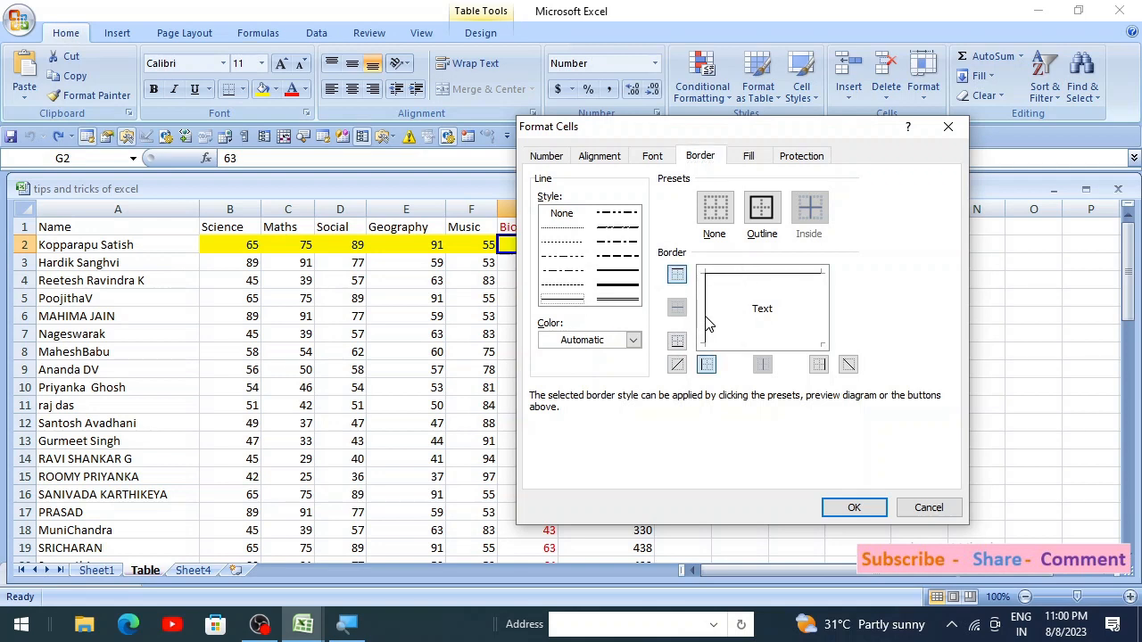
{"action": "left_click", "coordinate": [819, 319]}
{"action": "left_click", "coordinate": [721, 346]}
{"action": "left_click", "coordinate": [852, 506]}
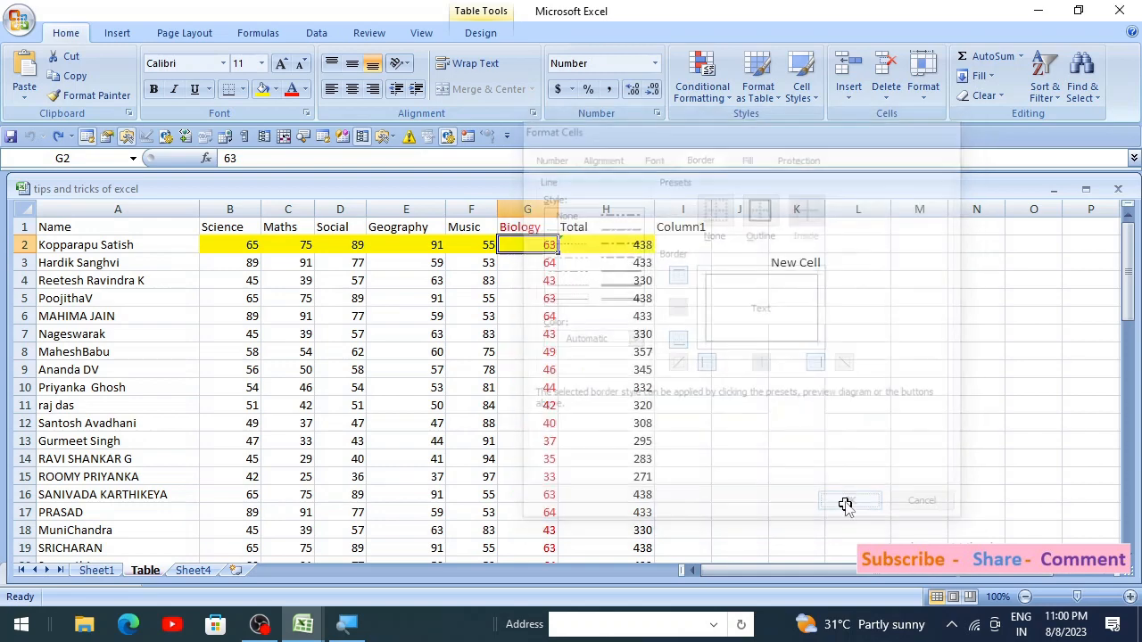
Step: Examine the number and alignment settings for cell H6 in Format Cells and leave without changing them
{"action": "left_click", "coordinate": [526, 298]}
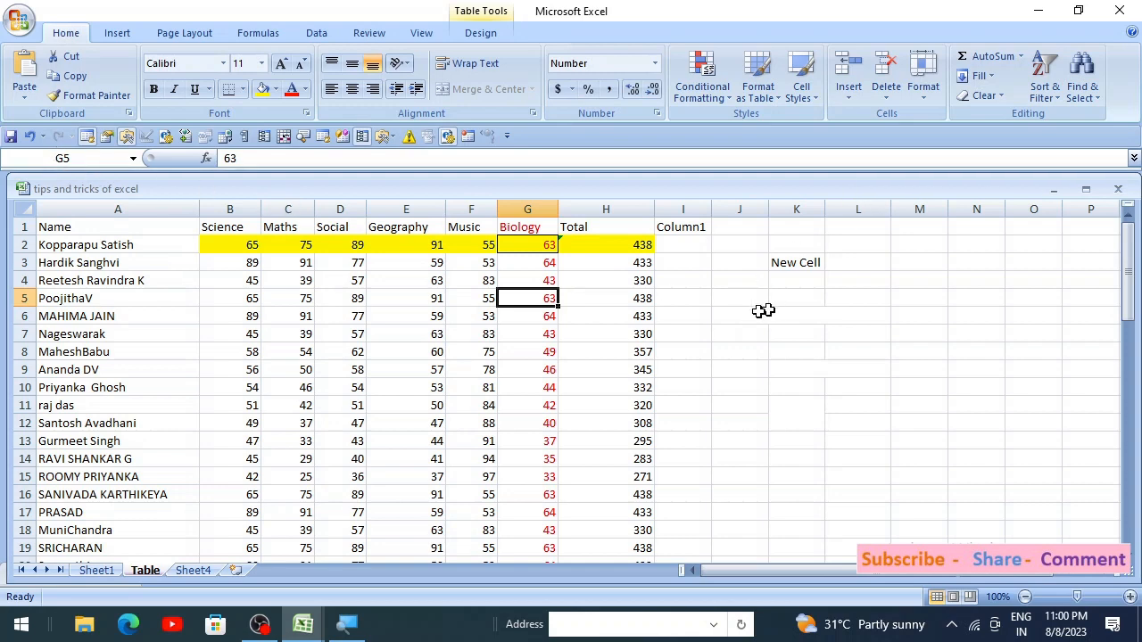
{"action": "left_click", "coordinate": [615, 322]}
{"action": "left_click", "coordinate": [922, 97]}
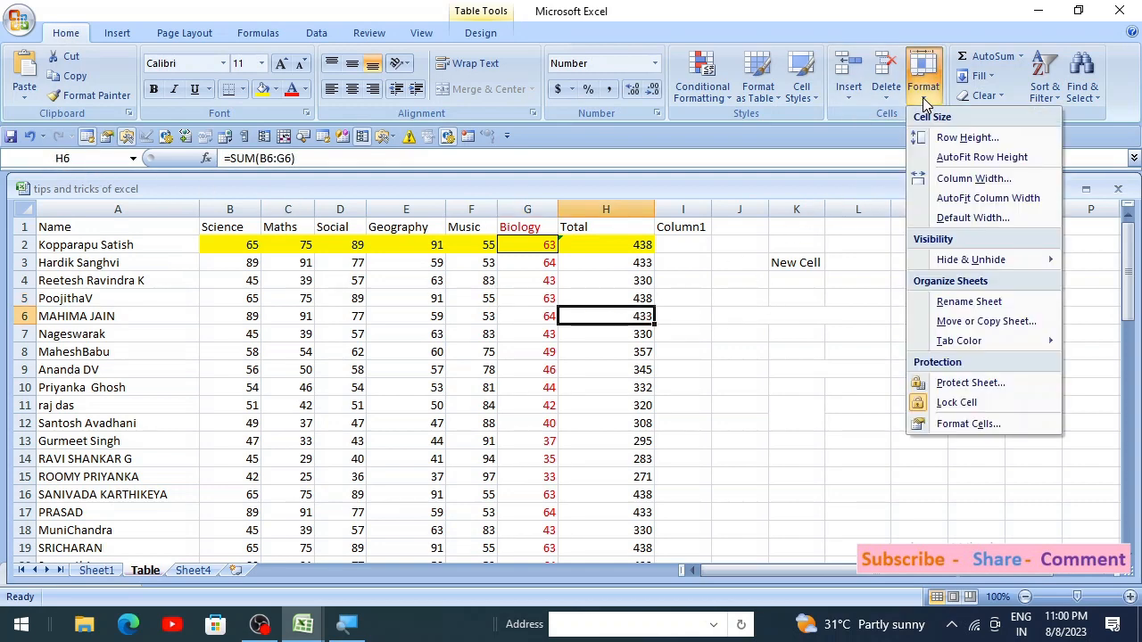
{"action": "left_click", "coordinate": [709, 383]}
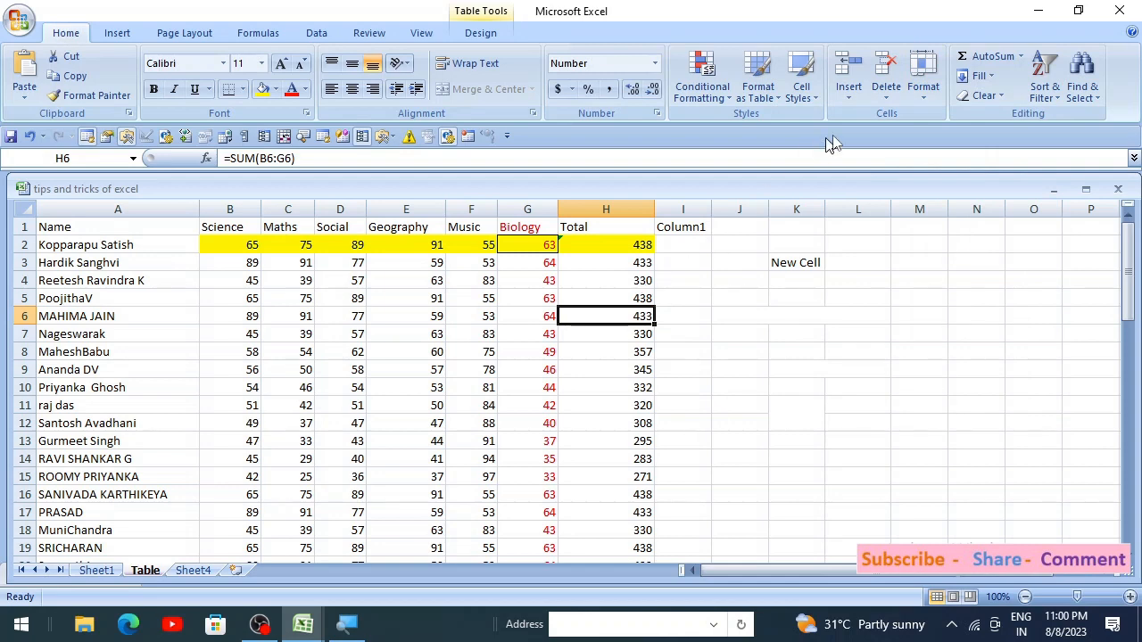
{"action": "left_click", "coordinate": [922, 91]}
{"action": "left_click", "coordinate": [968, 423]}
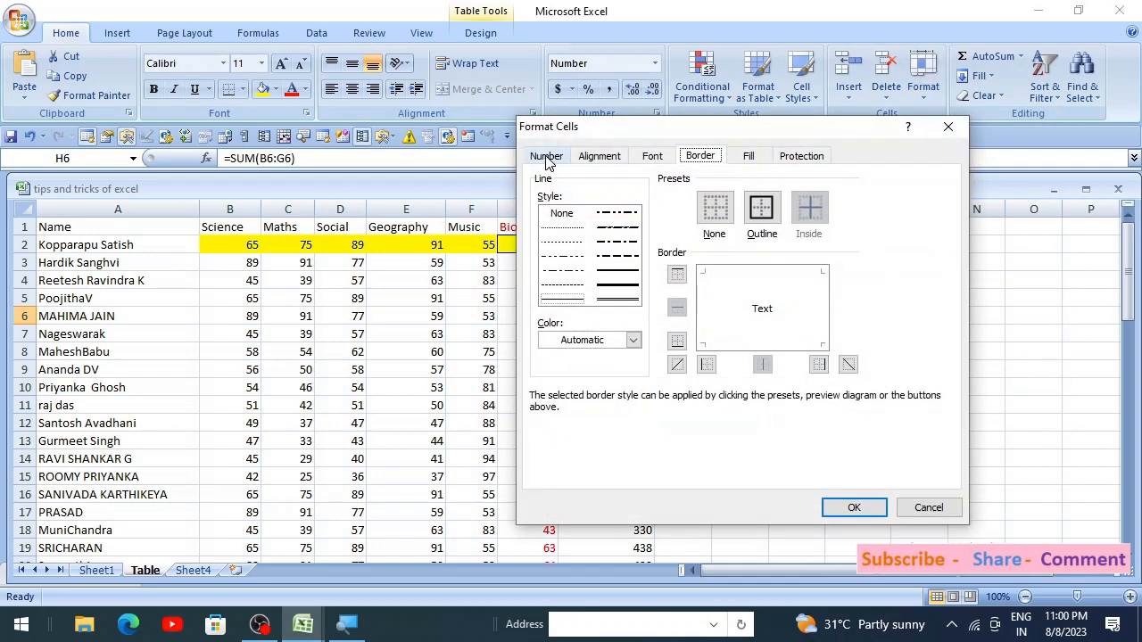
{"action": "left_click", "coordinate": [547, 157]}
{"action": "left_click", "coordinate": [603, 158]}
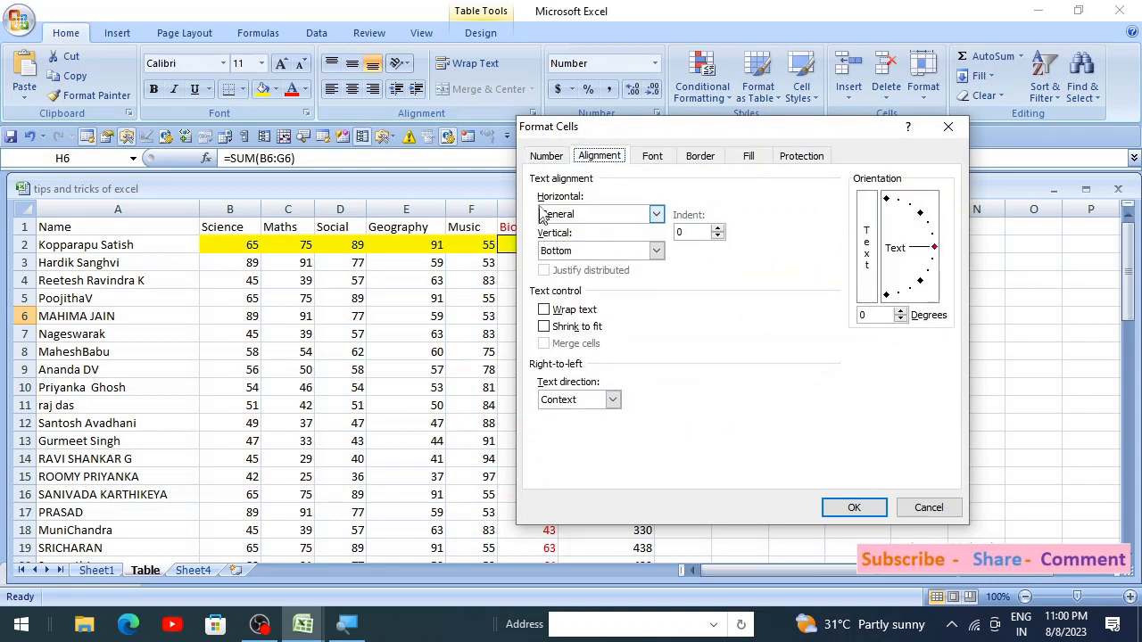
{"action": "left_click", "coordinate": [548, 161]}
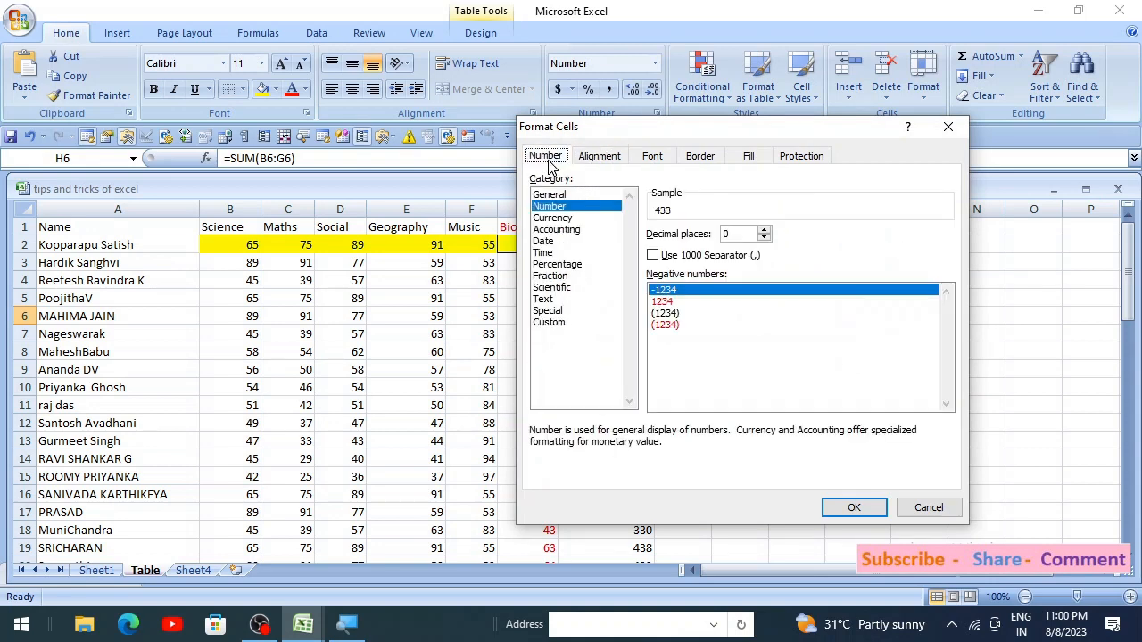
{"action": "left_click", "coordinate": [924, 508]}
{"action": "left_click", "coordinate": [917, 385]}
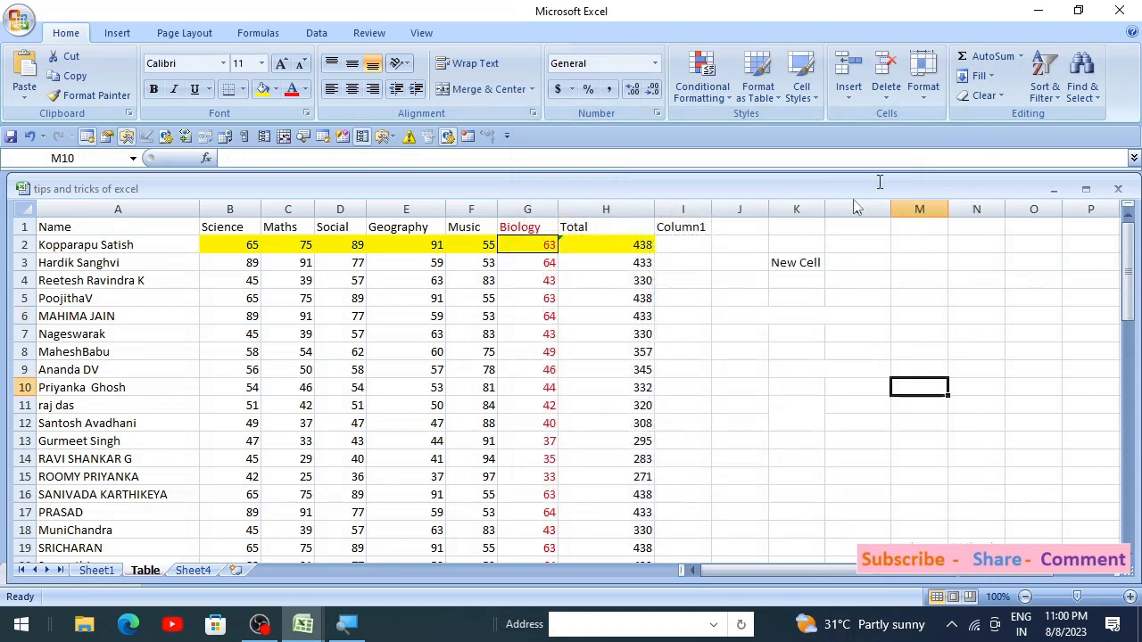
Step: Look through the AutoSum functions and undo the border on cell G2
{"action": "left_click", "coordinate": [1020, 55]}
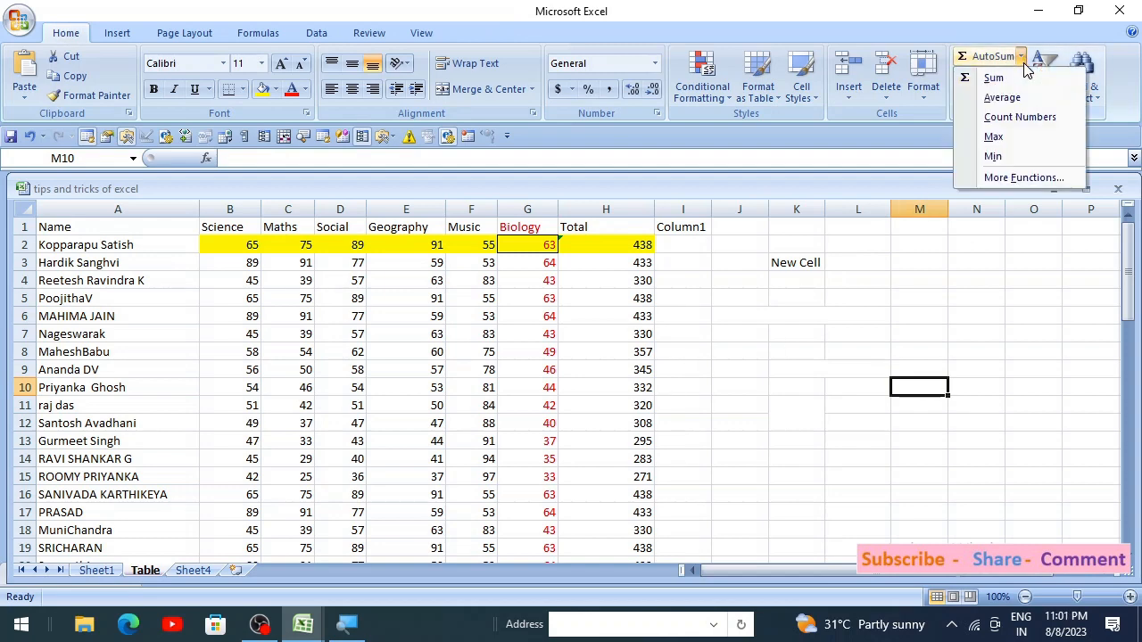
{"action": "left_click", "coordinate": [1014, 281]}
{"action": "left_click", "coordinate": [601, 247]}
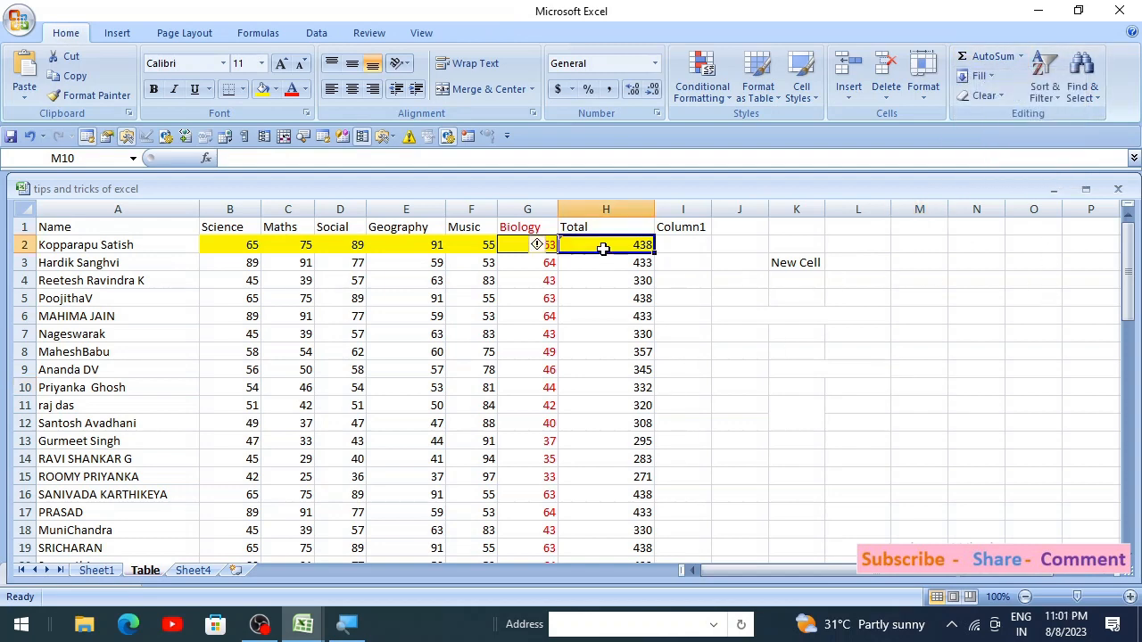
{"action": "key", "text": "Left"}
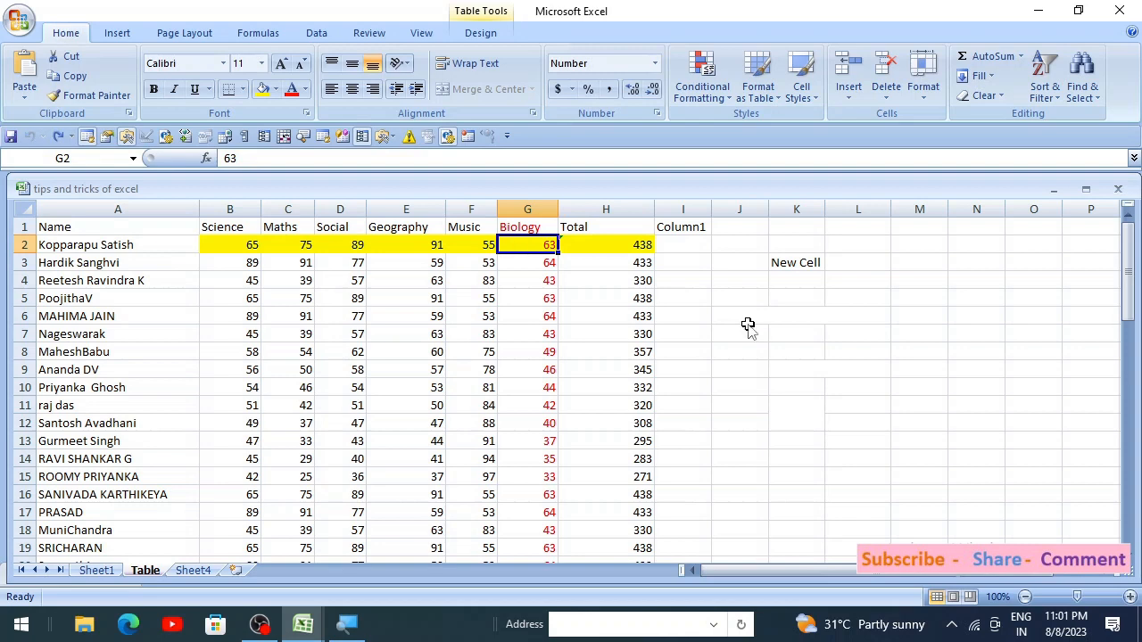
{"action": "left_click", "coordinate": [739, 323]}
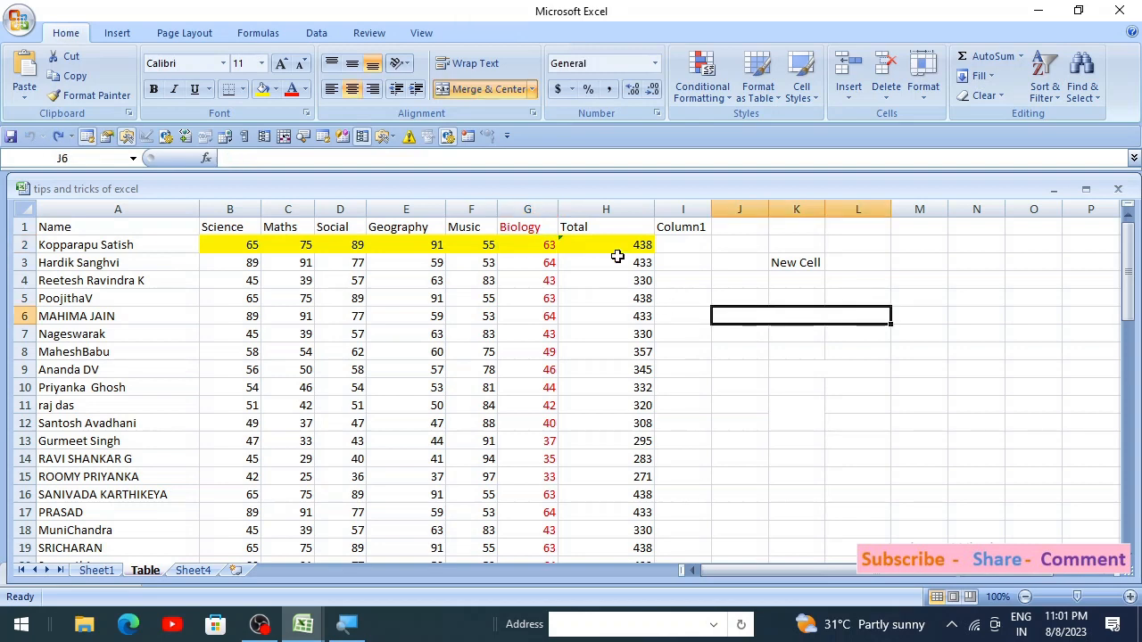
Step: Clear all values in the Total column from H2 to H62, keeping the header
{"action": "left_click", "coordinate": [613, 249]}
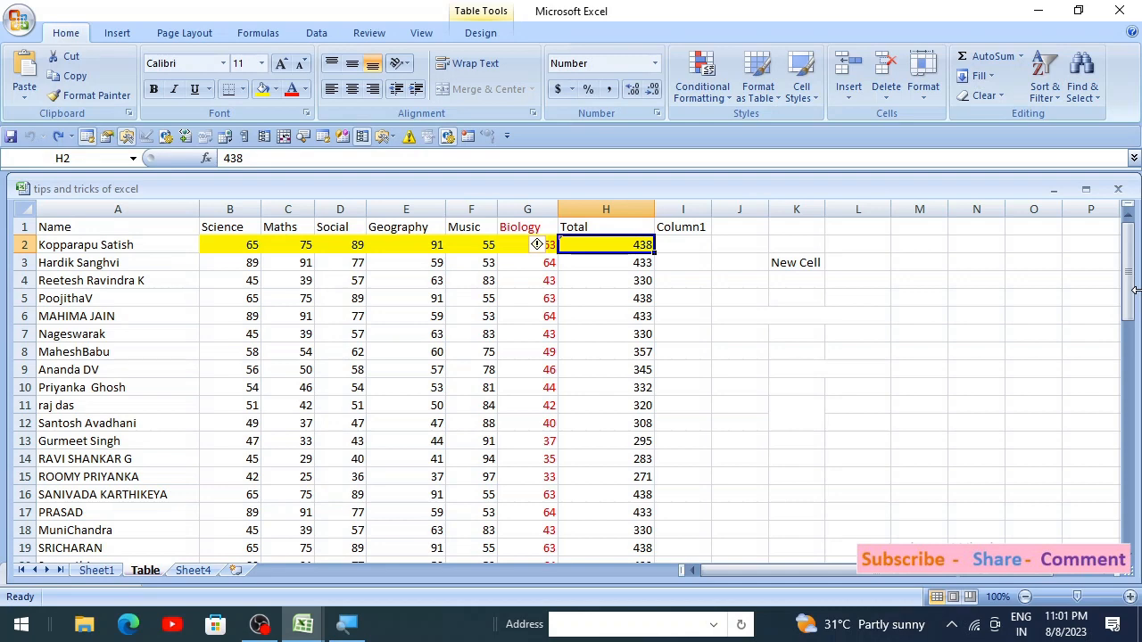
{"action": "key", "text": "ctrl+shift+Down"}
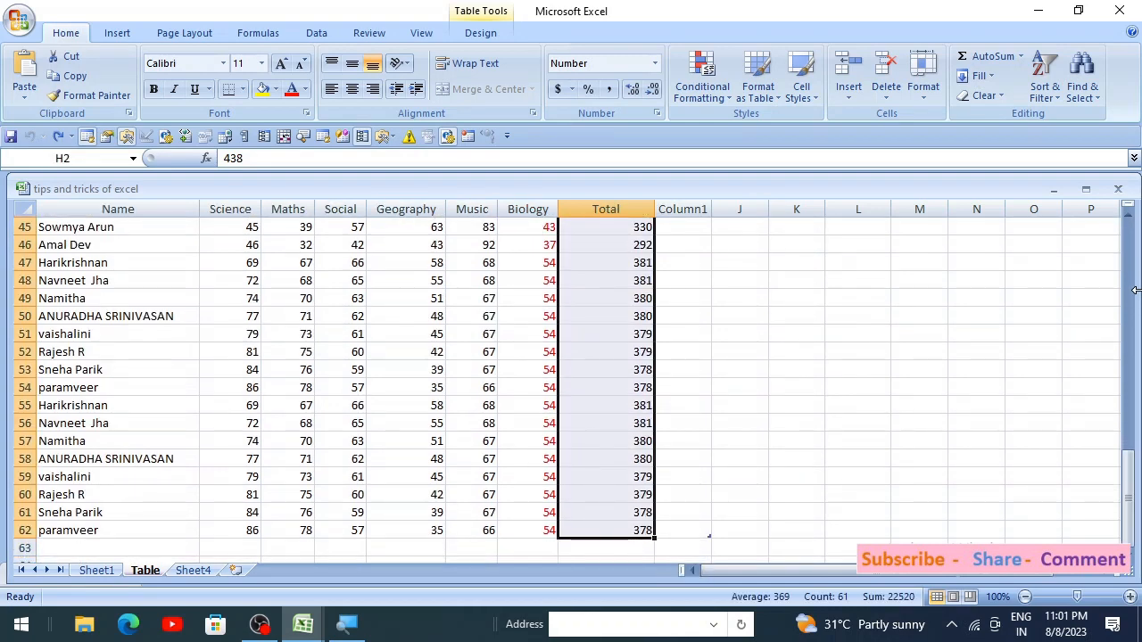
{"action": "key", "text": "ctrl+Up"}
{"action": "key", "text": "Down"}
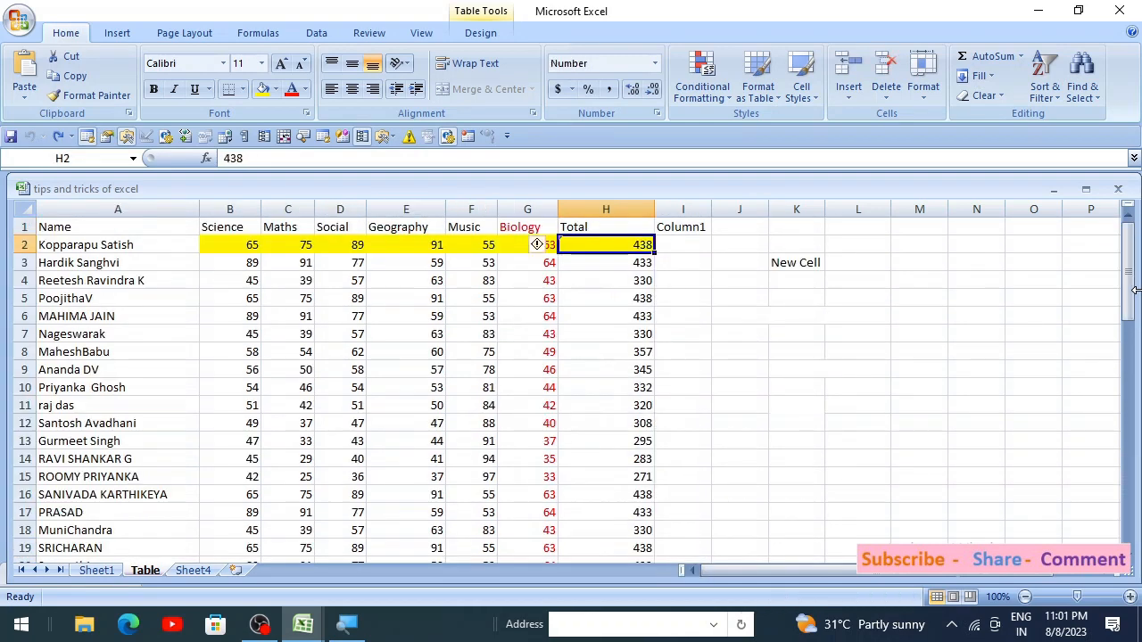
{"action": "key", "text": "ctrl+shift+Down"}
{"action": "key", "text": "Delete"}
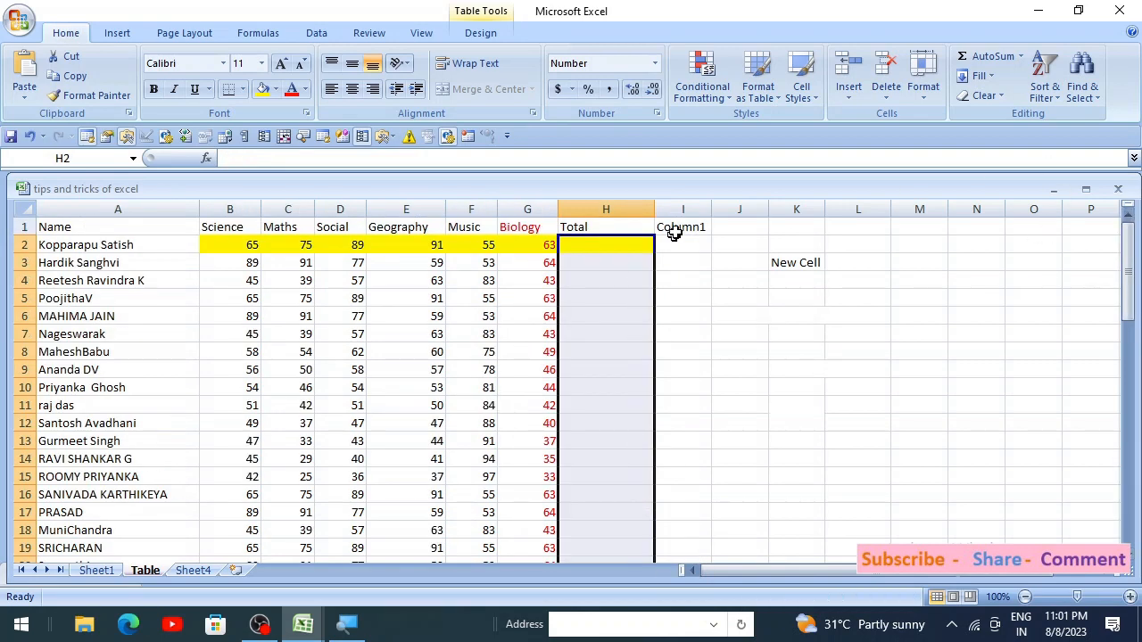
{"action": "left_click", "coordinate": [606, 259]}
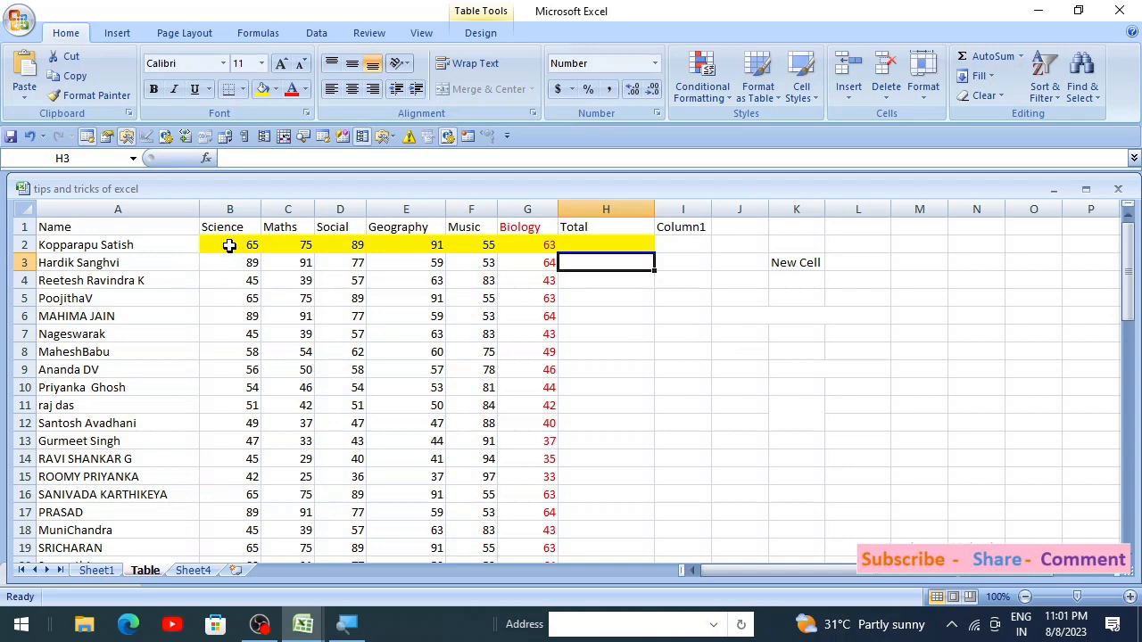
Step: Delete the "New Cell" text from cell K3
{"action": "left_click_drag", "start_coordinate": [234, 245], "coordinate": [540, 246]}
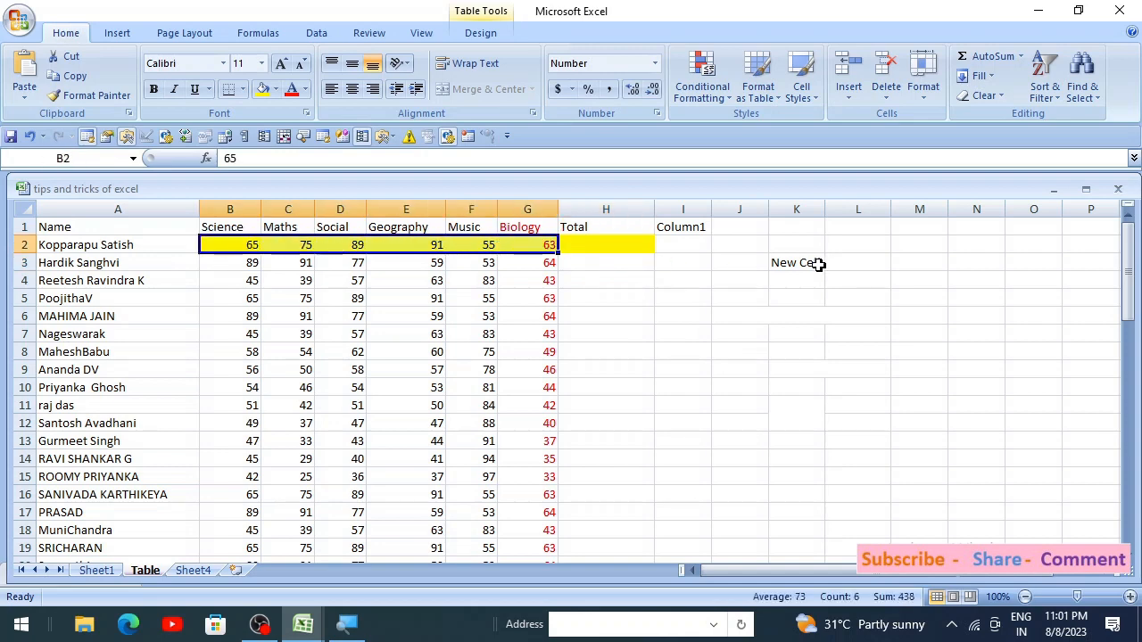
{"action": "left_click", "coordinate": [813, 262]}
{"action": "key", "text": "Delete"}
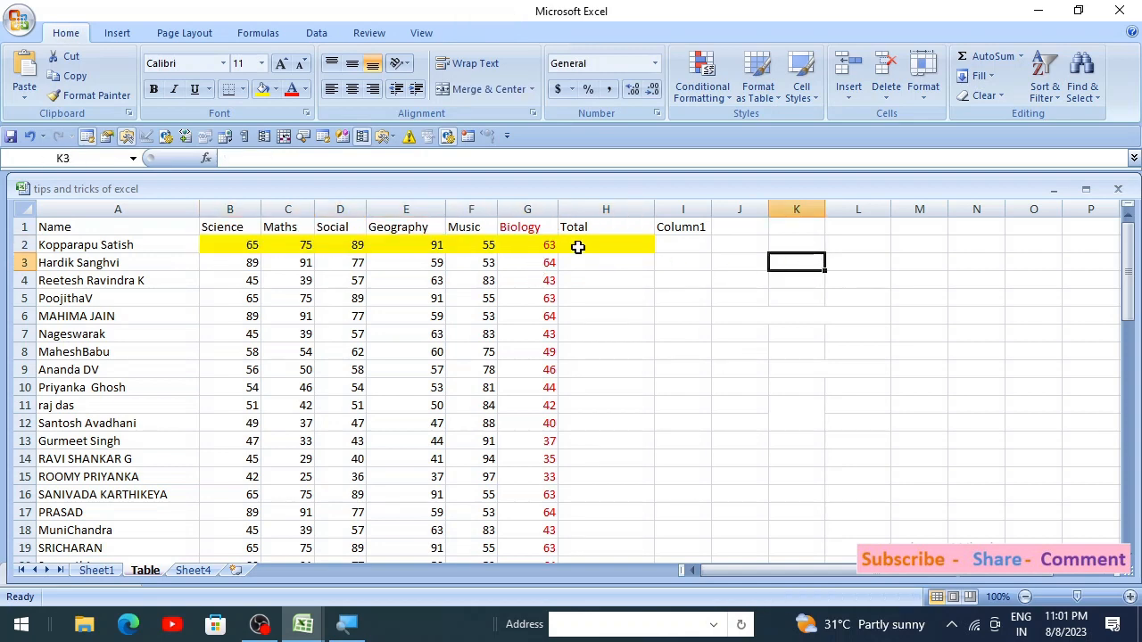
Step: Sum the subject marks in B2:G2 into H2 with AutoSum and fill the Total column
{"action": "left_click", "coordinate": [577, 246]}
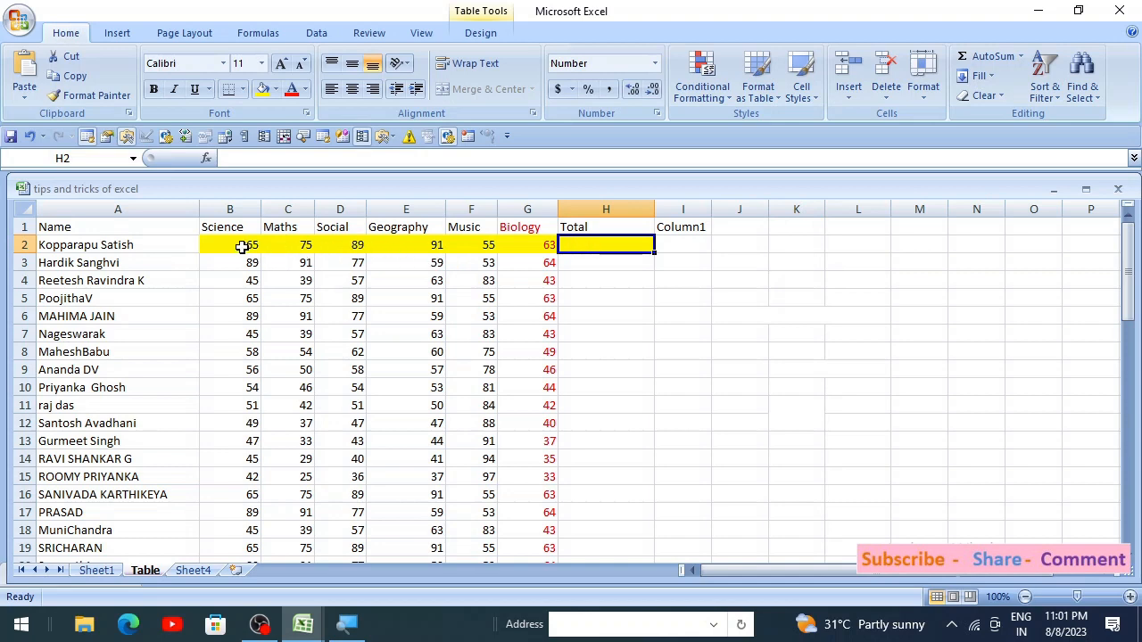
{"action": "left_click_drag", "start_coordinate": [242, 247], "coordinate": [596, 239]}
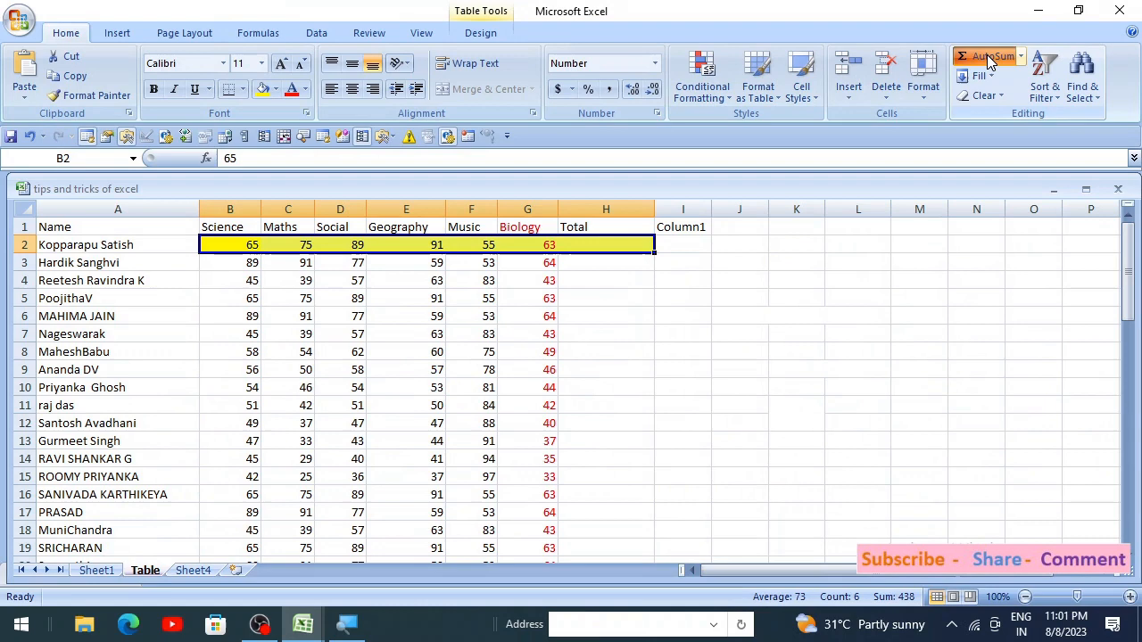
{"action": "left_click", "coordinate": [986, 54]}
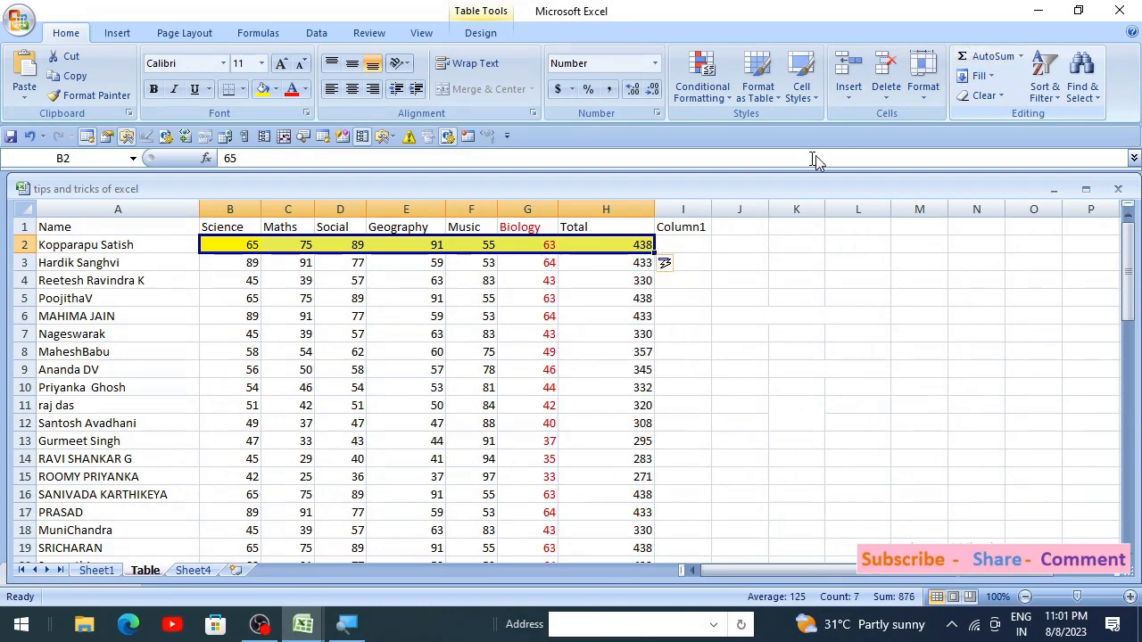
{"action": "left_click", "coordinate": [639, 246]}
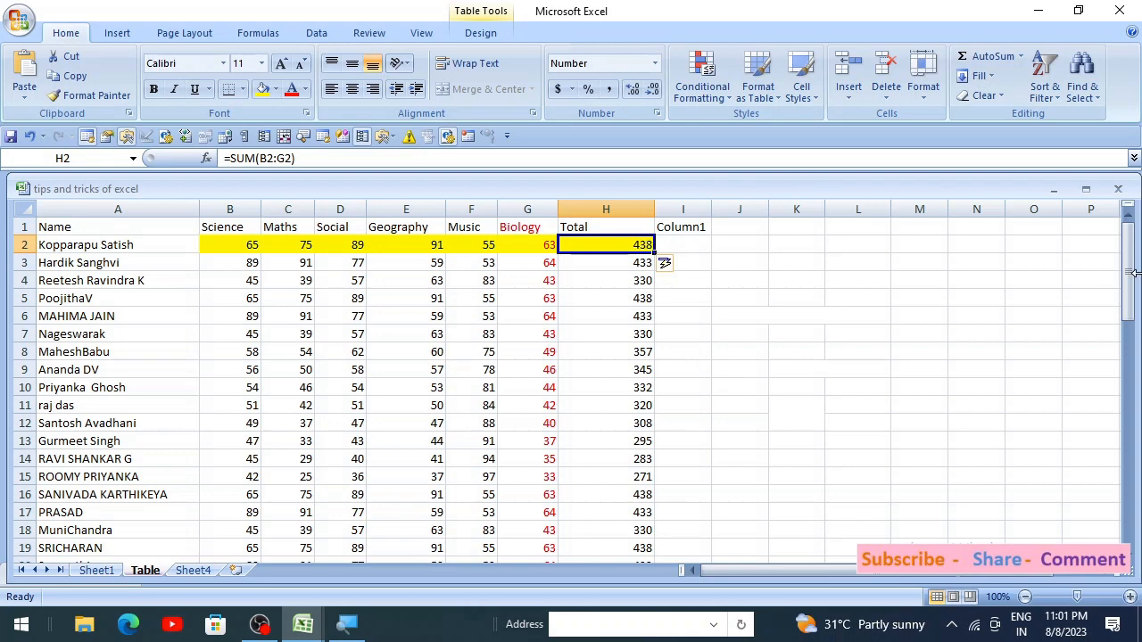
Step: Clear the sums from H2 downward and rename the header in H1 to Average
{"action": "key", "text": "ctrl+shift+Down"}
{"action": "key", "text": "Delete"}
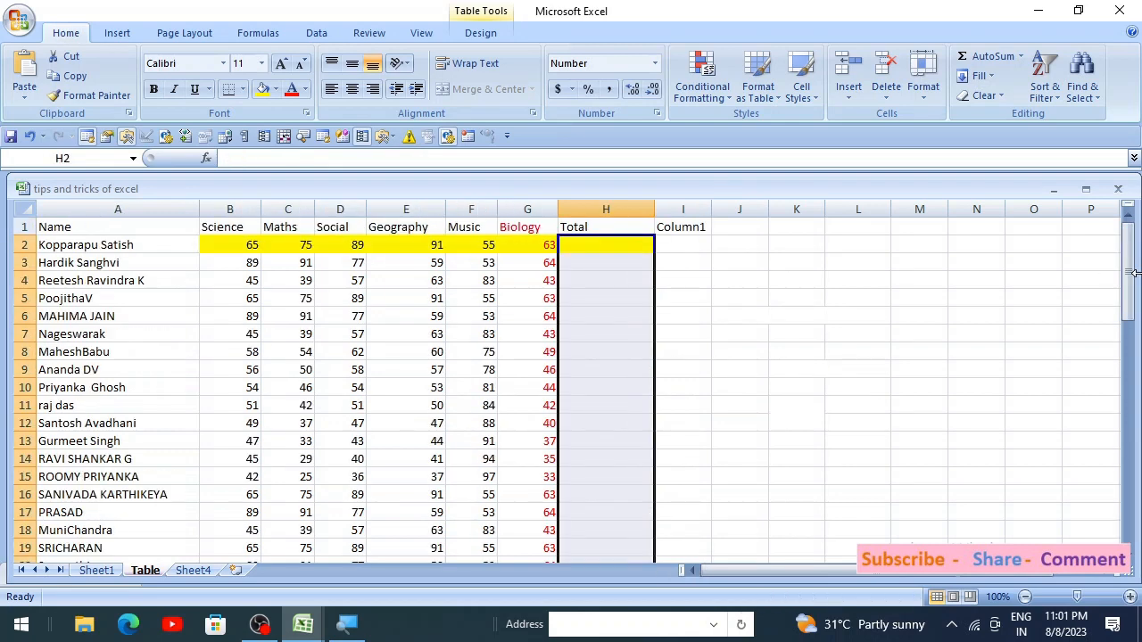
{"action": "left_click", "coordinate": [596, 227]}
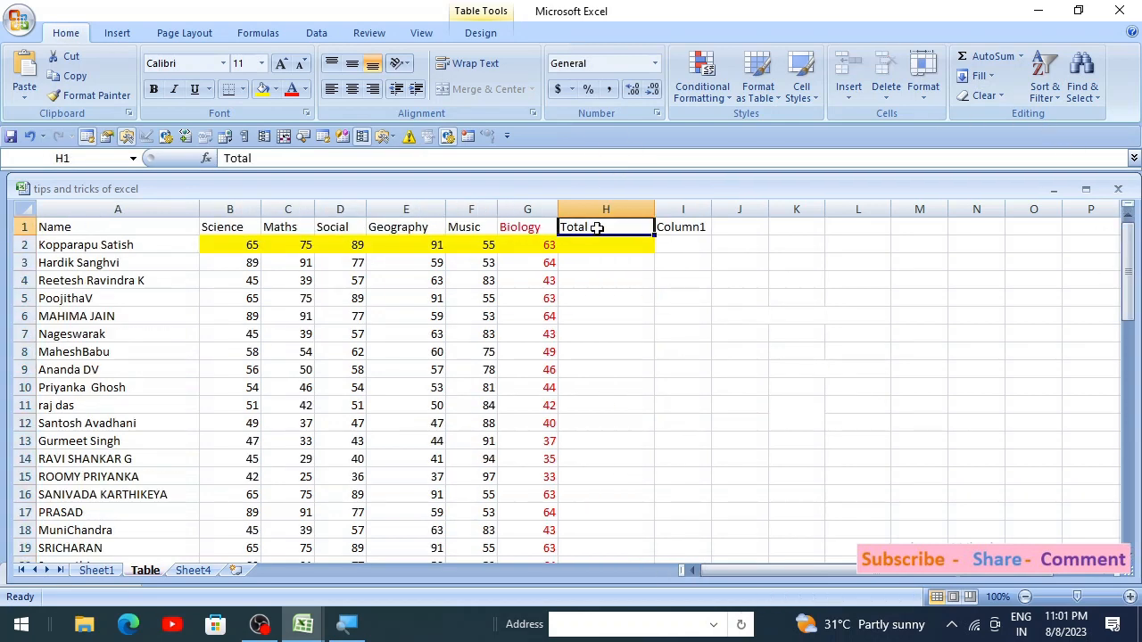
{"action": "type", "text": "Averag"}
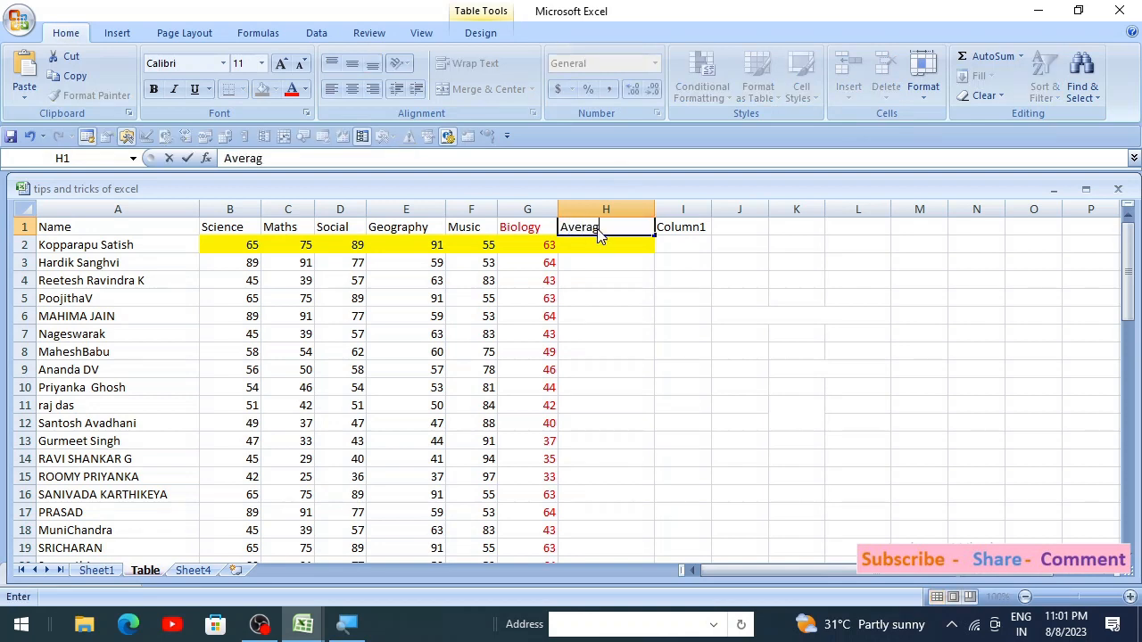
{"action": "type", "text": "e"}
{"action": "key", "text": "Return"}
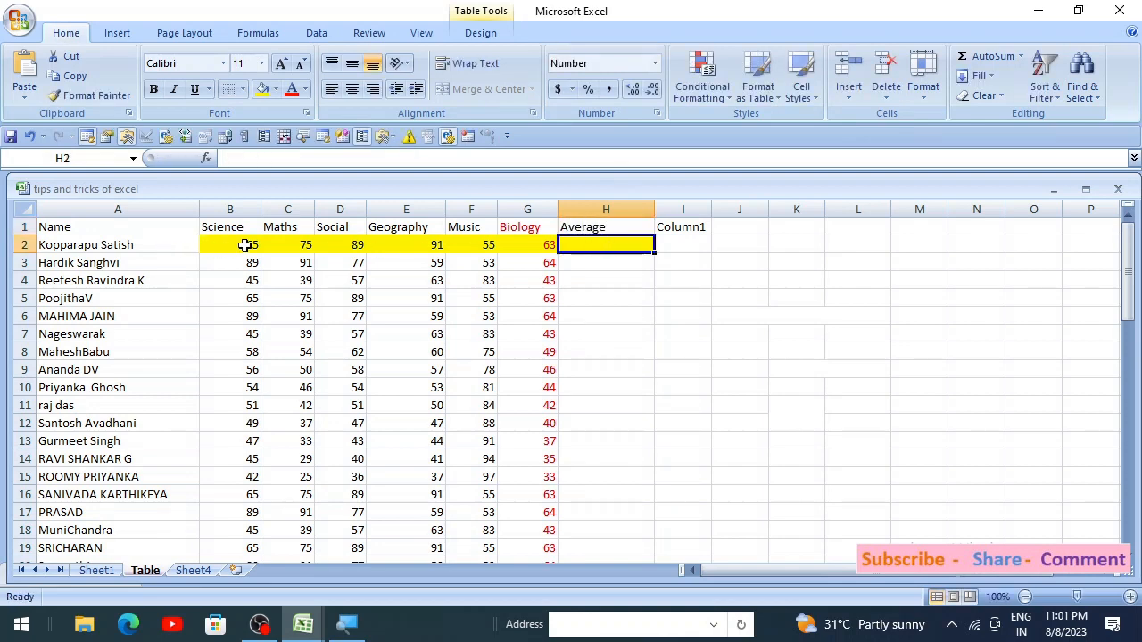
Step: Calculate the average of the marks in B2:G2 into H2 with AutoSum's Average function, filling the Average column
{"action": "left_click_drag", "start_coordinate": [233, 245], "coordinate": [595, 250]}
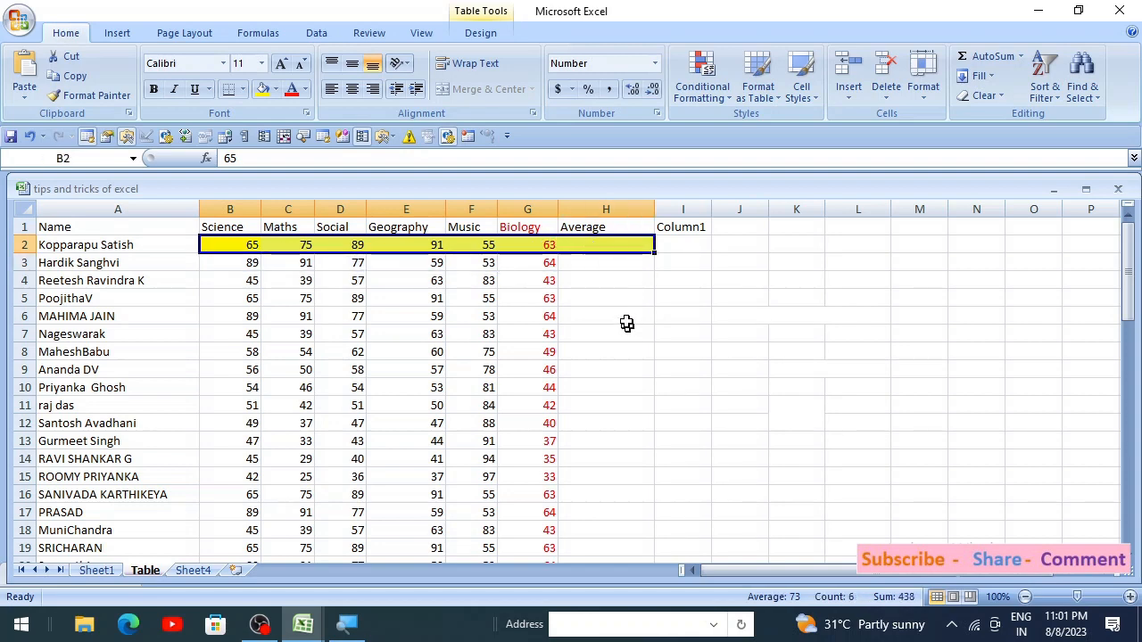
{"action": "left_click", "coordinate": [614, 244]}
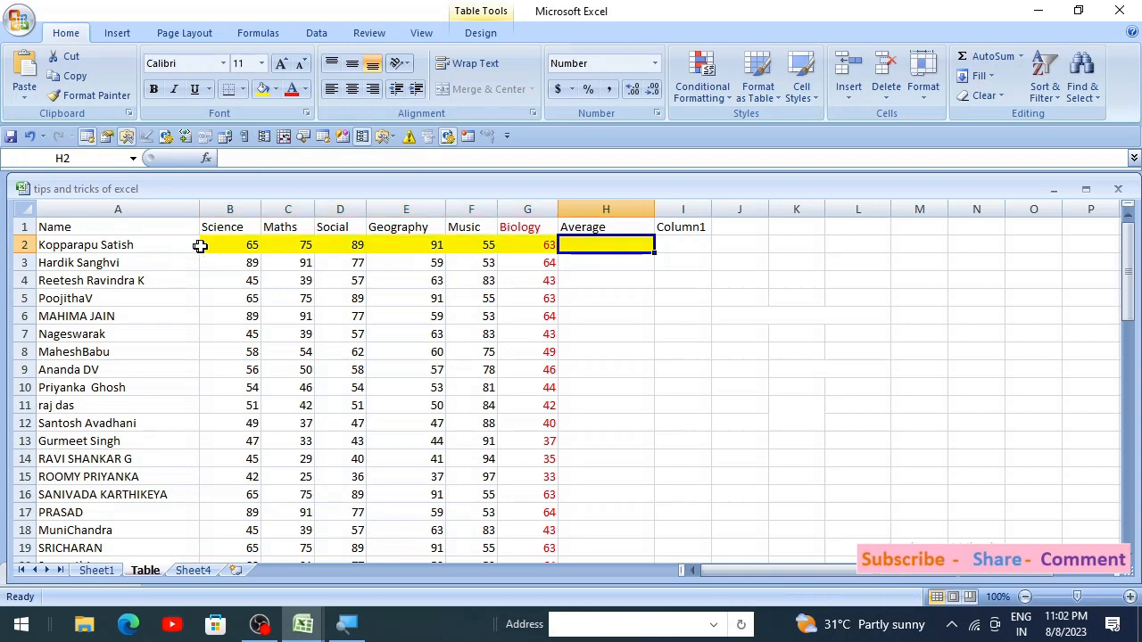
{"action": "left_click_drag", "start_coordinate": [199, 246], "coordinate": [593, 247]}
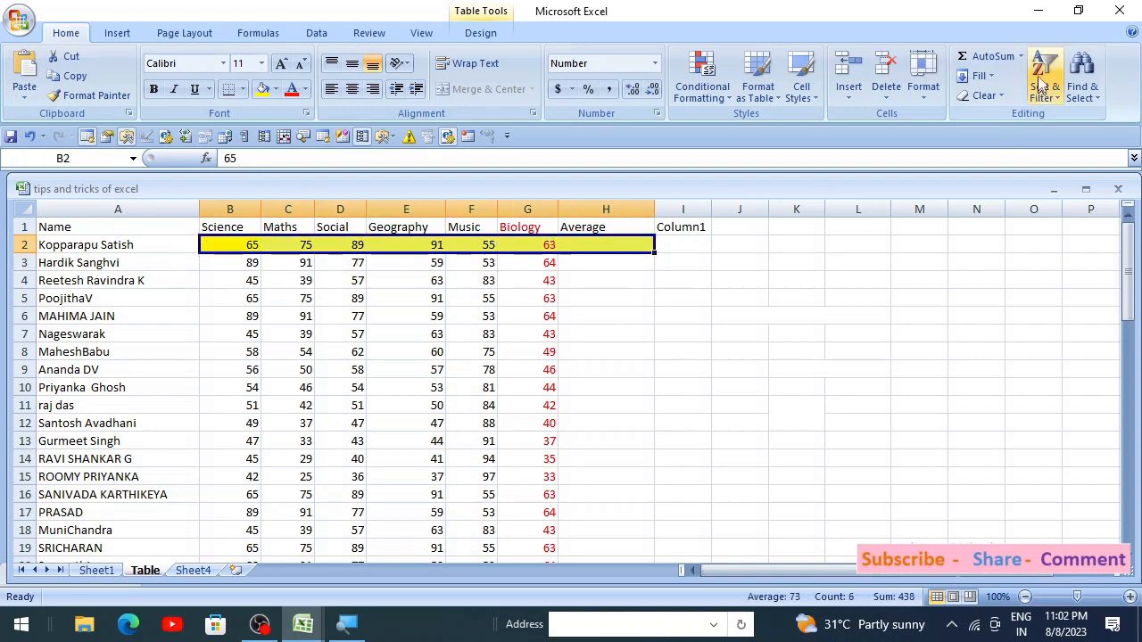
{"action": "left_click", "coordinate": [1019, 59]}
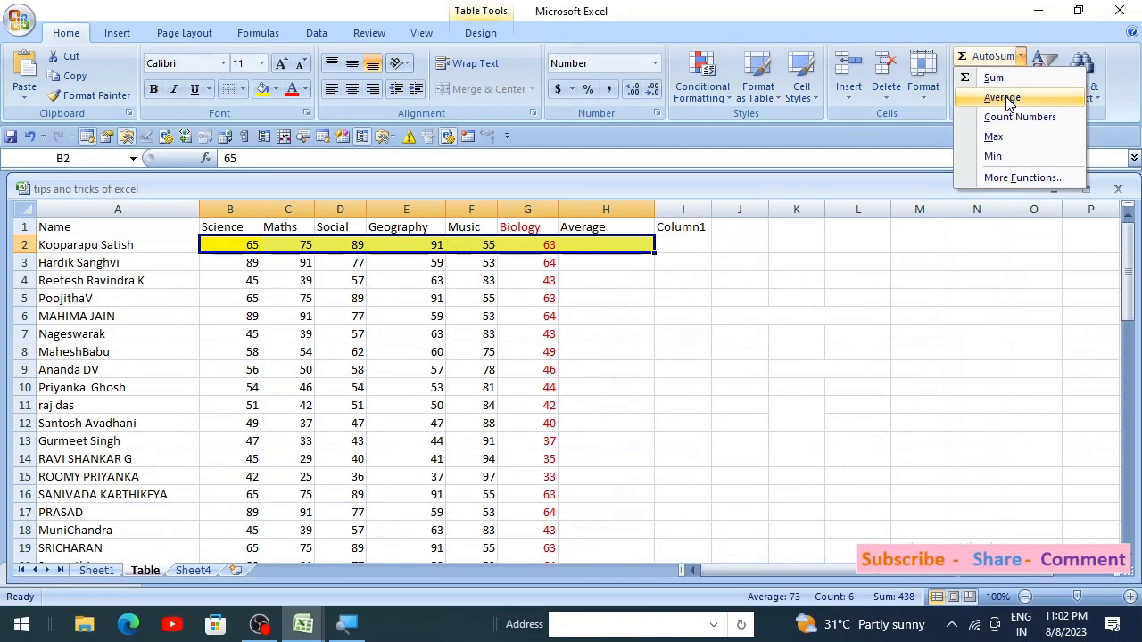
{"action": "left_click", "coordinate": [1002, 98]}
{"action": "left_click", "coordinate": [649, 245]}
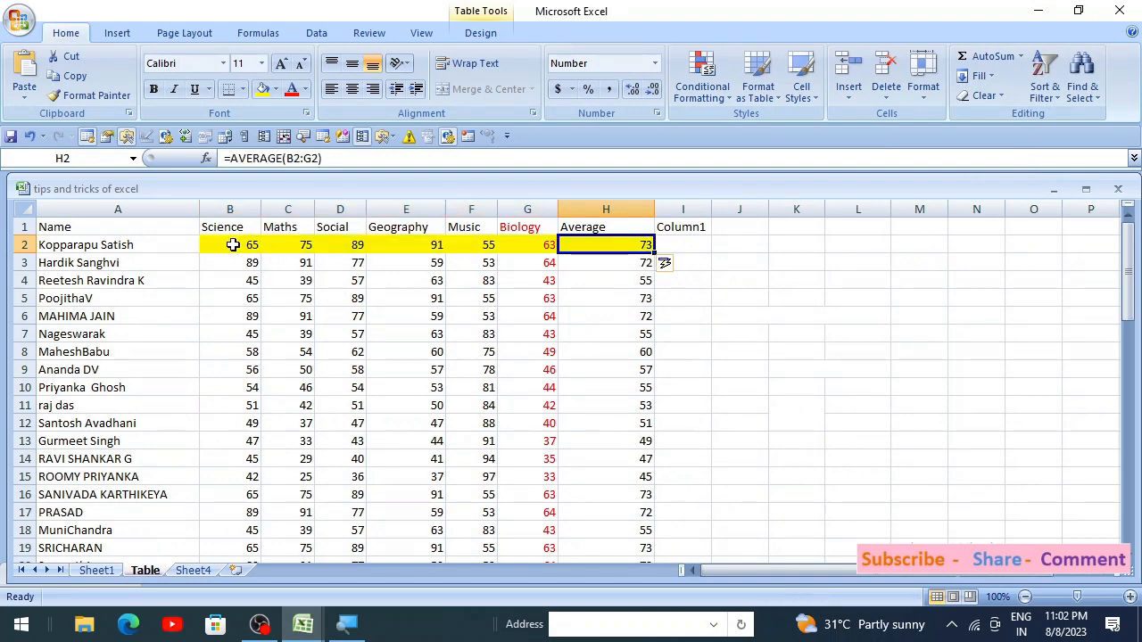
Step: Clear the calculated averages from H2 down the column, keeping the header
{"action": "left_click_drag", "start_coordinate": [237, 247], "coordinate": [642, 247]}
{"action": "left_click", "coordinate": [643, 247]}
{"action": "key", "text": "ctrl+shift+Down"}
{"action": "key", "text": "Delete"}
{"action": "left_click", "coordinate": [854, 399]}
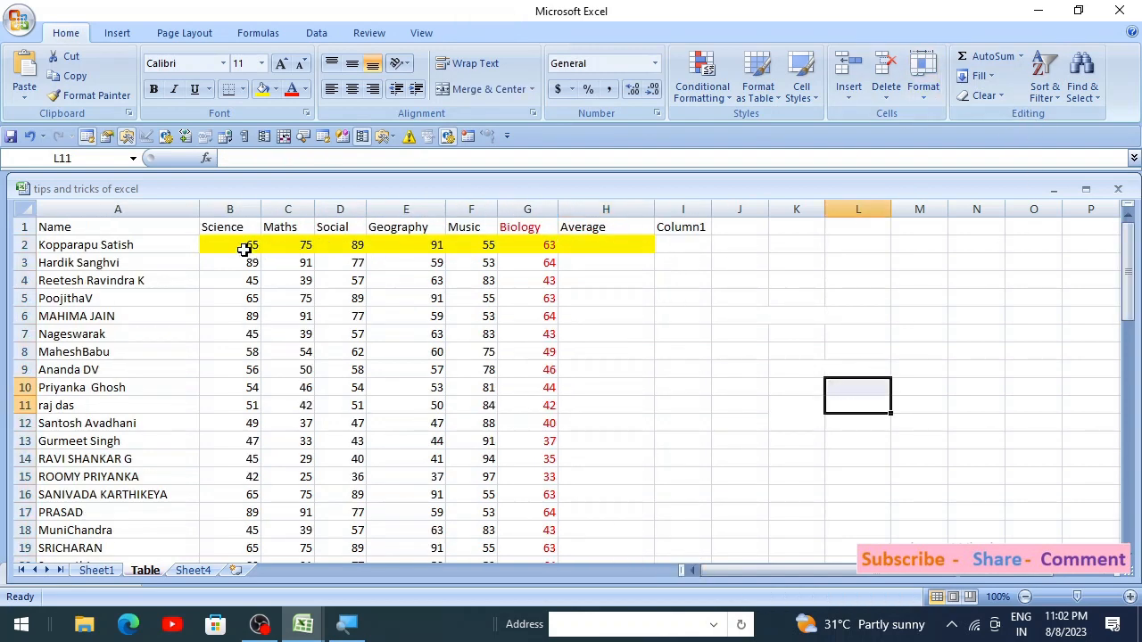
Step: Find the highest mark in B2:G2 with AutoSum's Max function in H2, filling column H
{"action": "left_click_drag", "start_coordinate": [243, 250], "coordinate": [607, 247]}
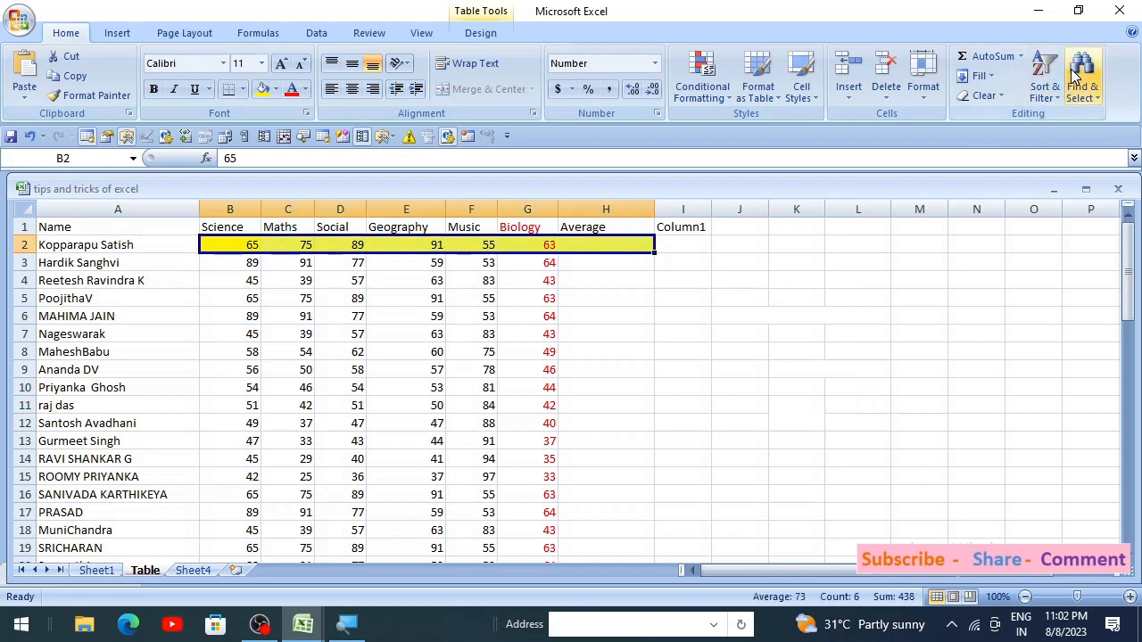
{"action": "left_click", "coordinate": [1021, 57]}
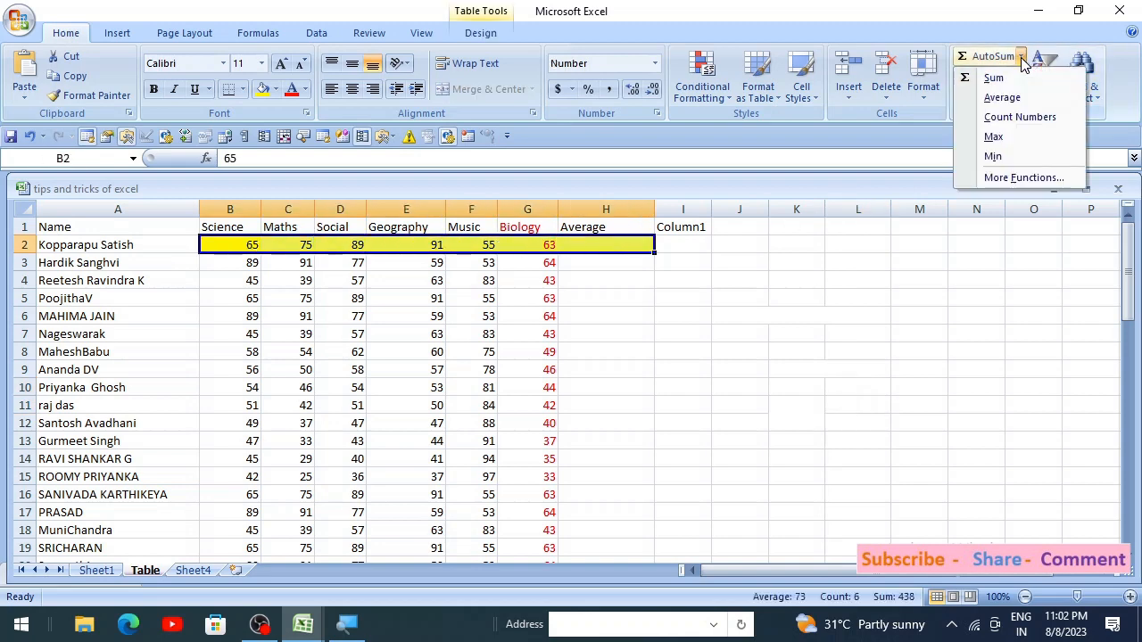
{"action": "left_click", "coordinate": [995, 138]}
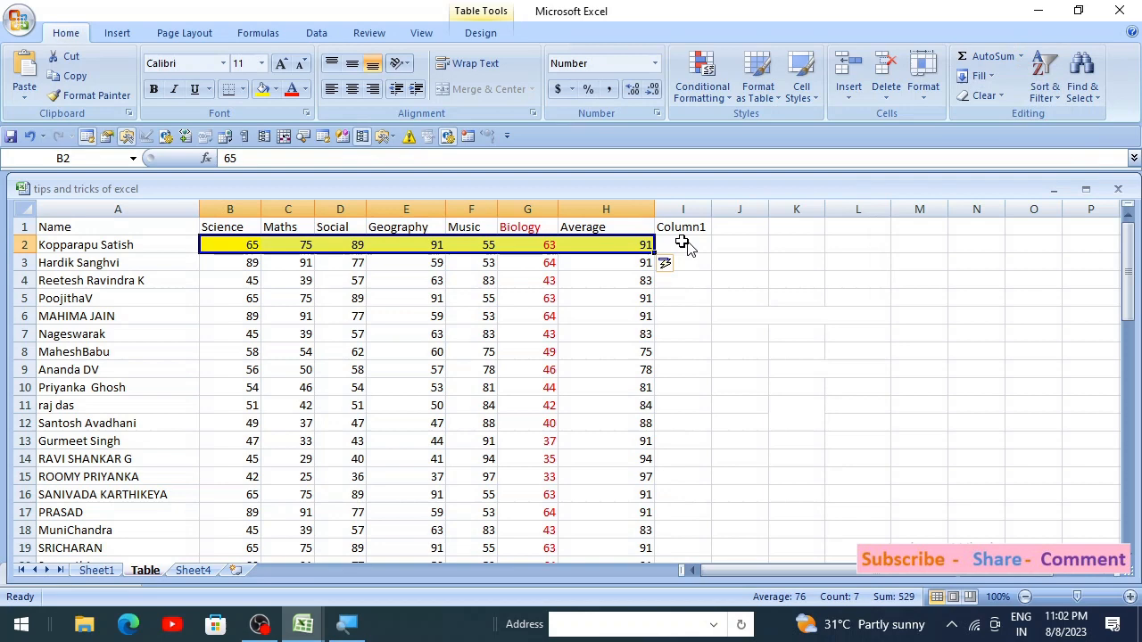
{"action": "left_click", "coordinate": [615, 247]}
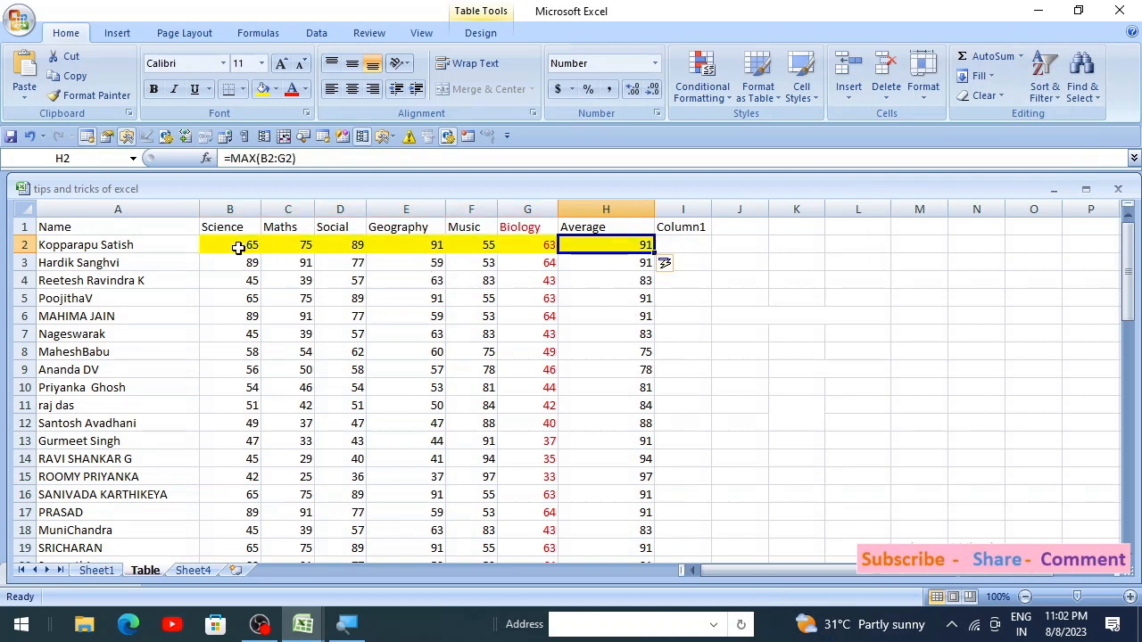
{"action": "left_click_drag", "start_coordinate": [238, 244], "coordinate": [509, 244]}
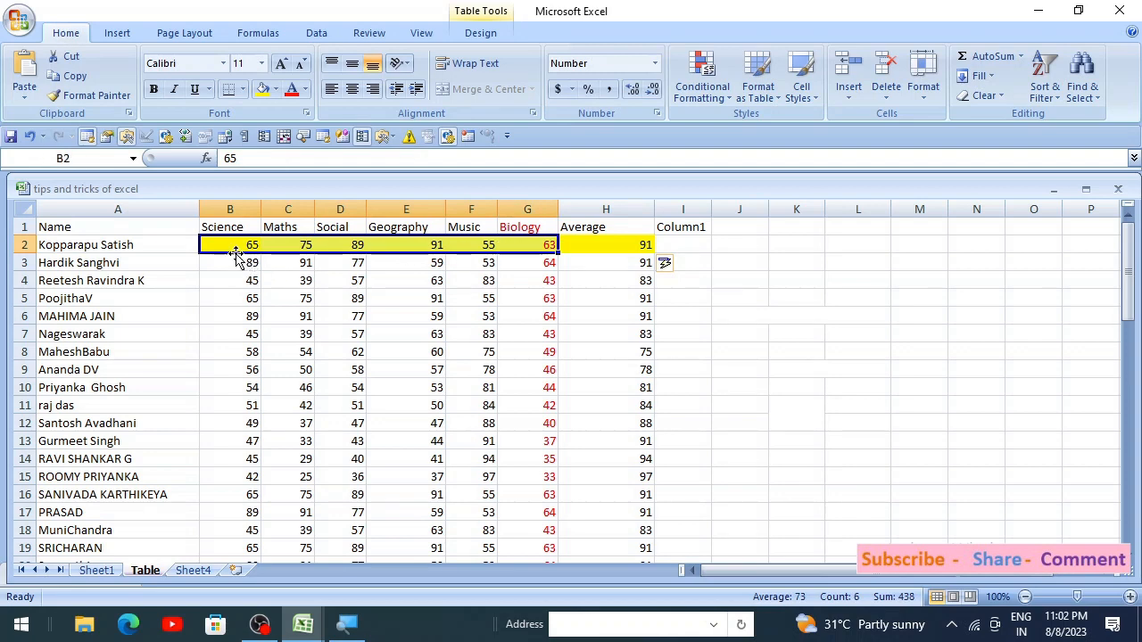
{"action": "left_click", "coordinate": [649, 248]}
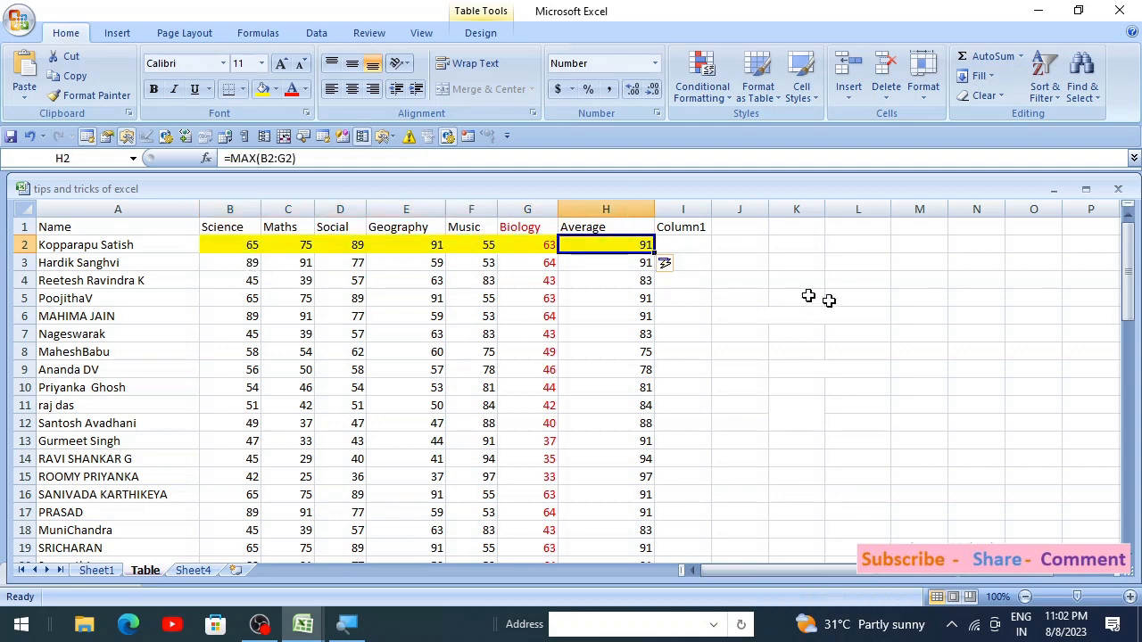
Step: Clear the maximum values from H2 downward and rename the header in H1 to Total
{"action": "key", "text": "ctrl+shift+Down"}
{"action": "key", "text": "Delete"}
{"action": "scroll", "coordinate": [844, 301], "scroll_direction": "up", "scroll_amount": 14}
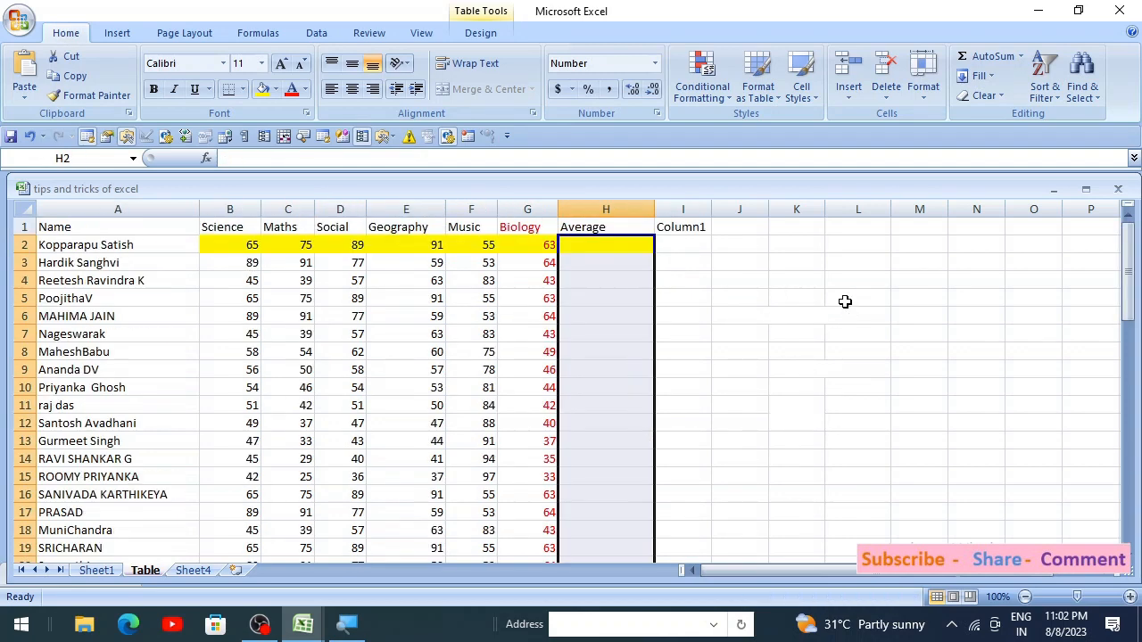
{"action": "left_click", "coordinate": [895, 479]}
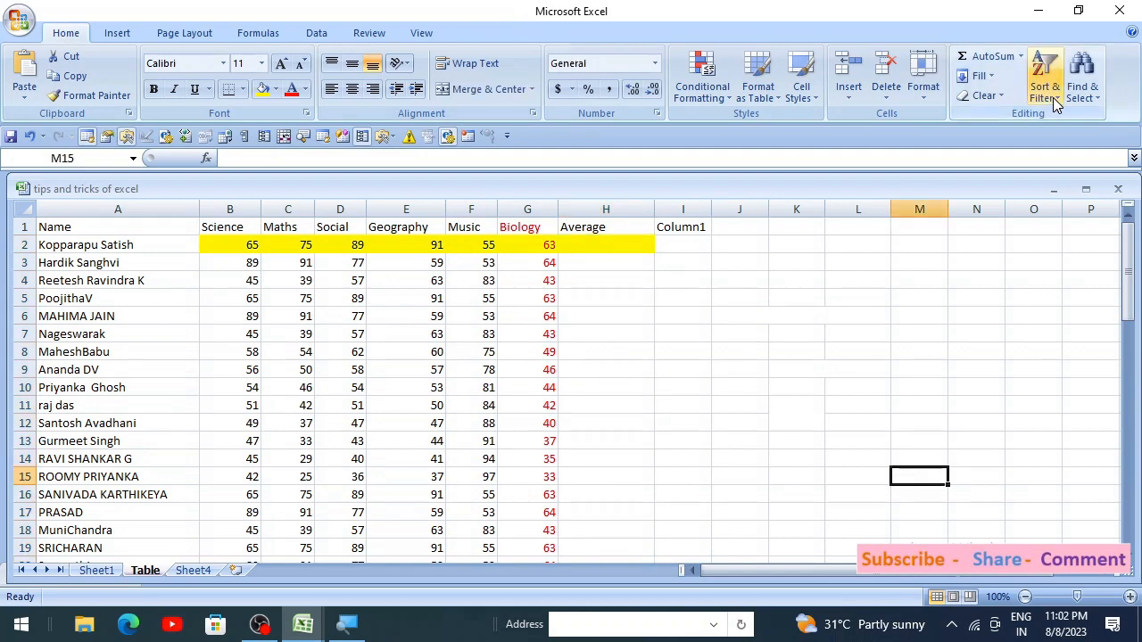
{"action": "left_click", "coordinate": [569, 228]}
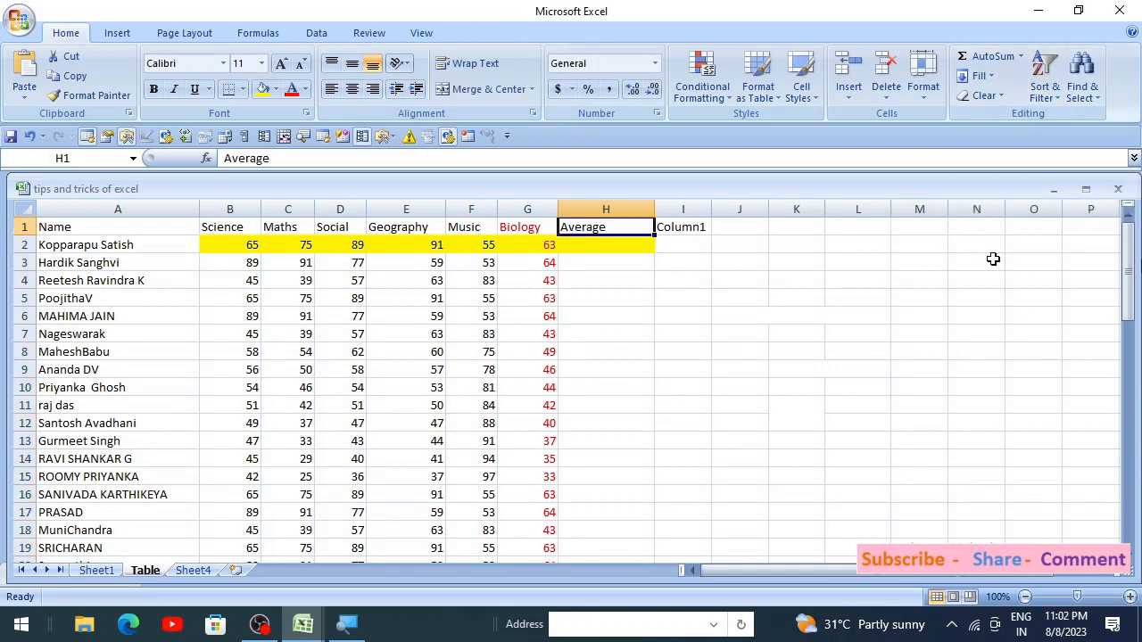
{"action": "type", "text": "Total"}
{"action": "key", "text": "Return"}
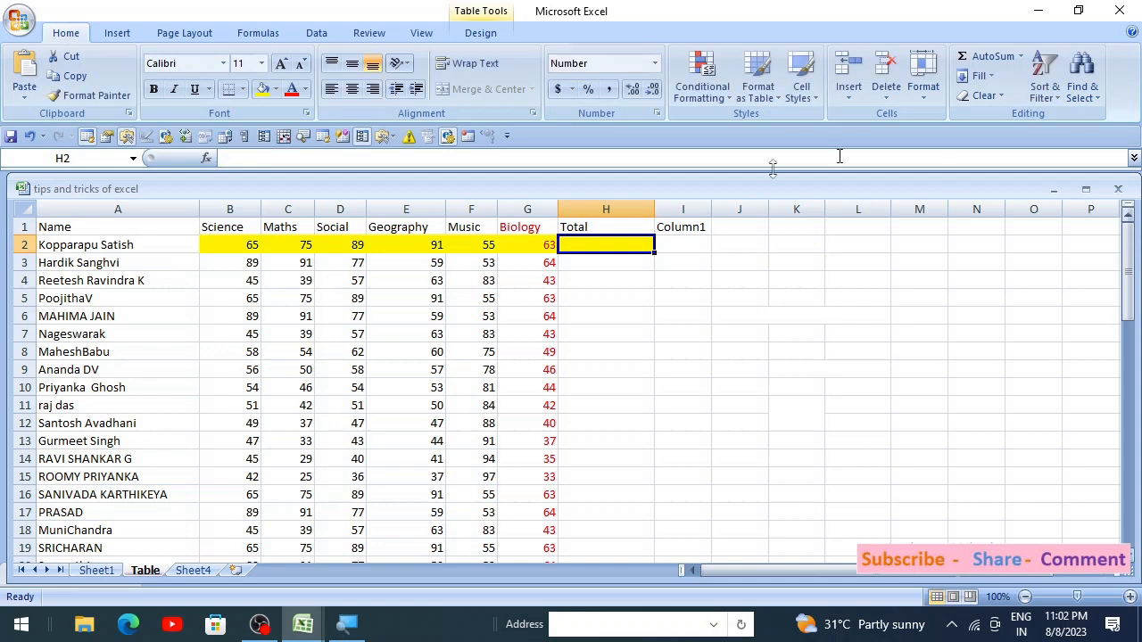
Step: Add up the marks in B2:G2 with AutoSum in H2 to populate the Total column again
{"action": "left_click_drag", "start_coordinate": [248, 248], "coordinate": [577, 246]}
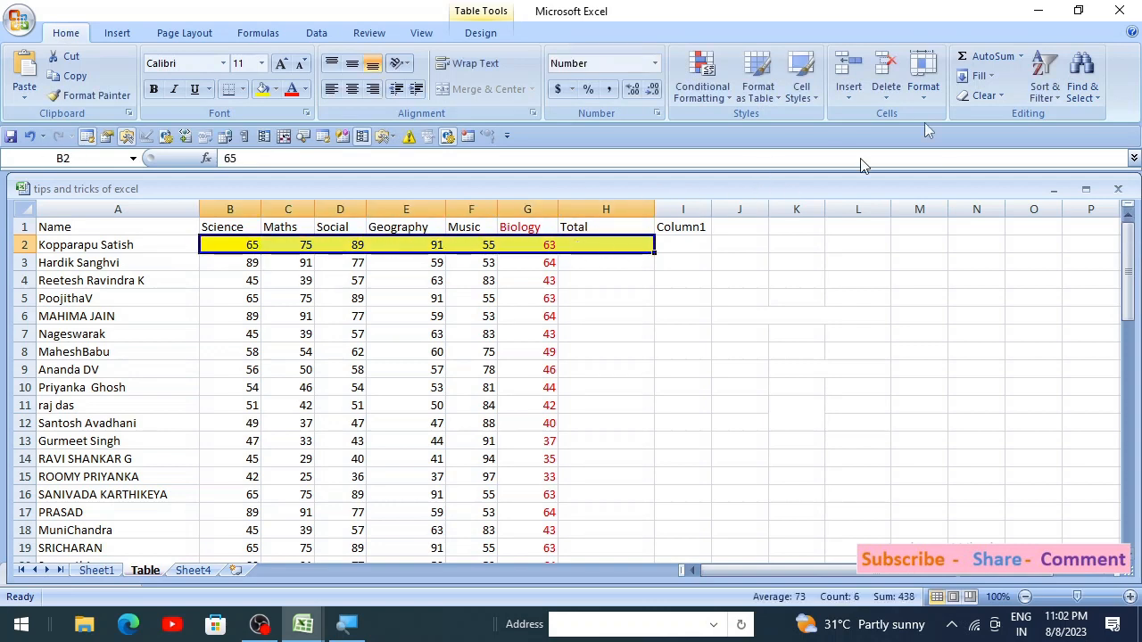
{"action": "left_click", "coordinate": [985, 55]}
{"action": "left_click", "coordinate": [616, 250]}
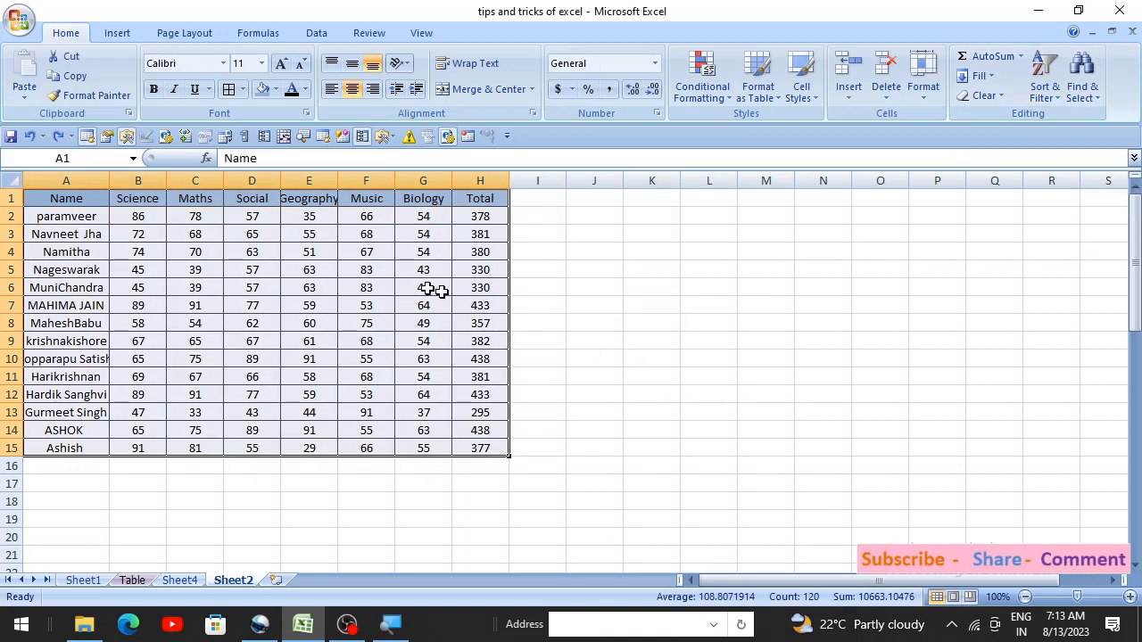
Step: Sort the marks table in A1:H15 on Sheet2 by name from A to Z
{"action": "left_click", "coordinate": [1046, 81]}
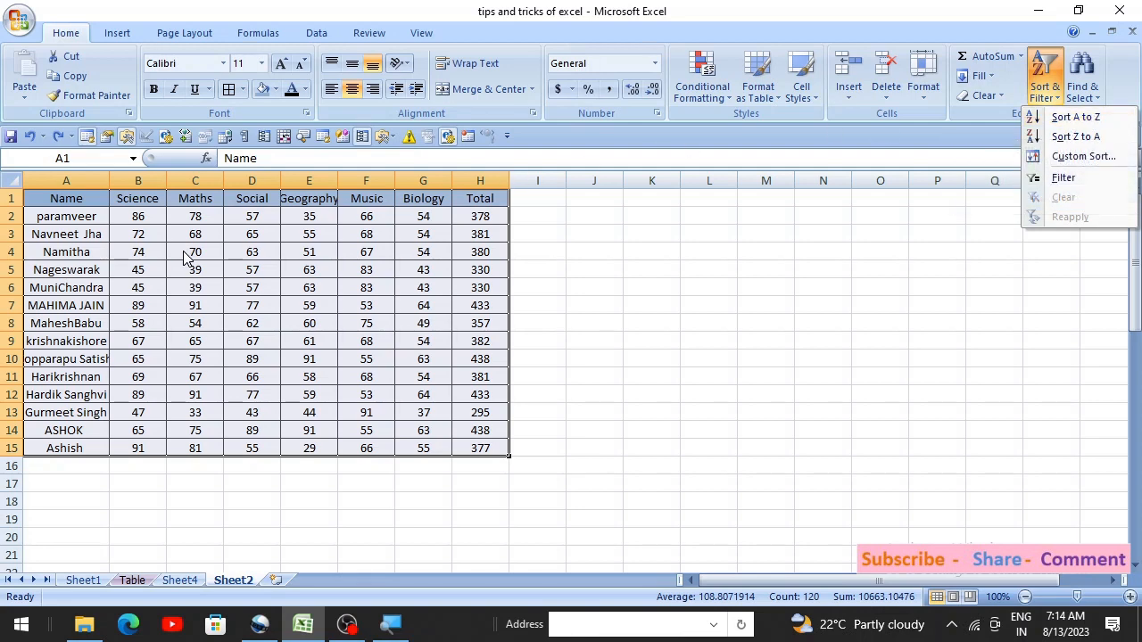
{"action": "left_click", "coordinate": [63, 233]}
{"action": "left_click", "coordinate": [55, 215]}
{"action": "left_click", "coordinate": [94, 187]}
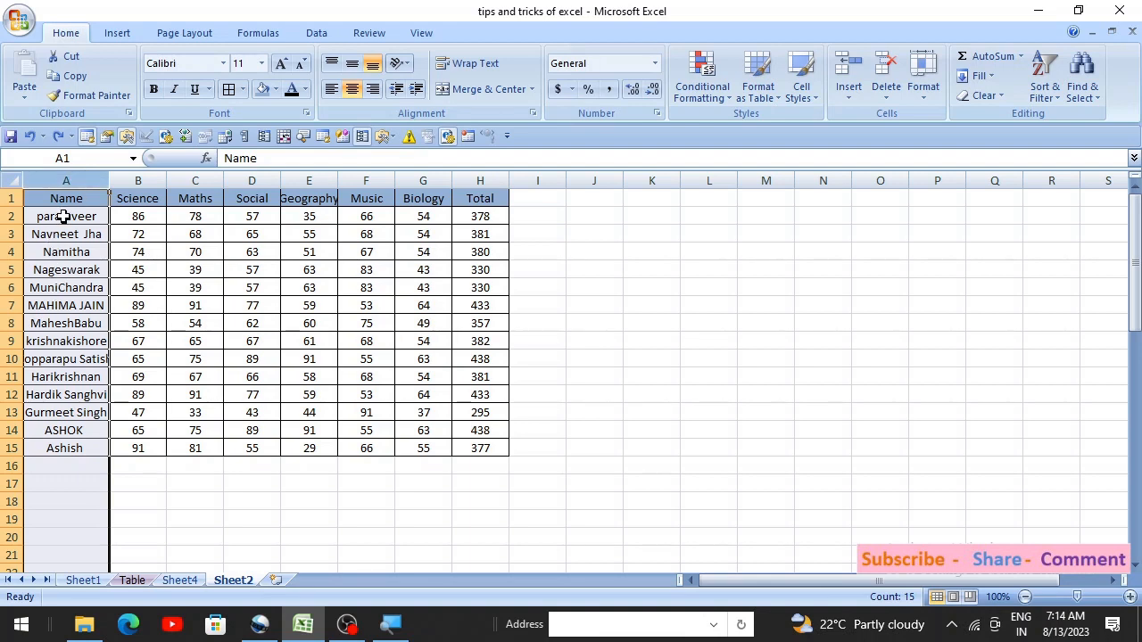
{"action": "left_click", "coordinate": [185, 233]}
{"action": "left_click_drag", "start_coordinate": [71, 198], "coordinate": [500, 450]}
{"action": "left_click", "coordinate": [1045, 81]}
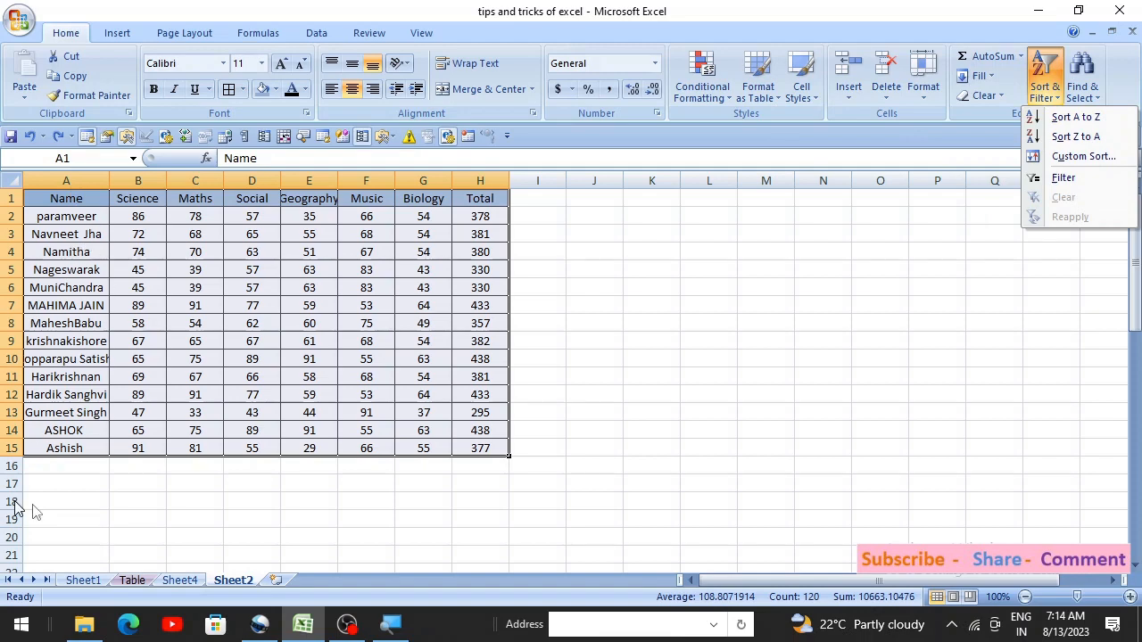
{"action": "left_click", "coordinate": [1085, 122]}
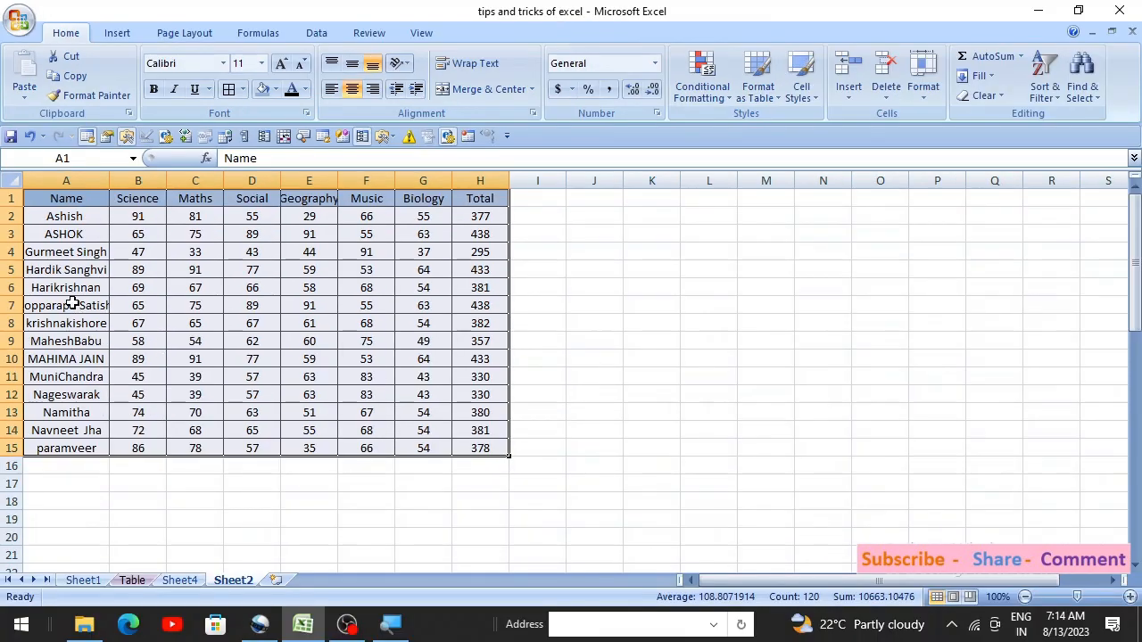
Step: Sort the same A1:H15 table in descending order, Z to A, by name
{"action": "left_click", "coordinate": [1044, 82]}
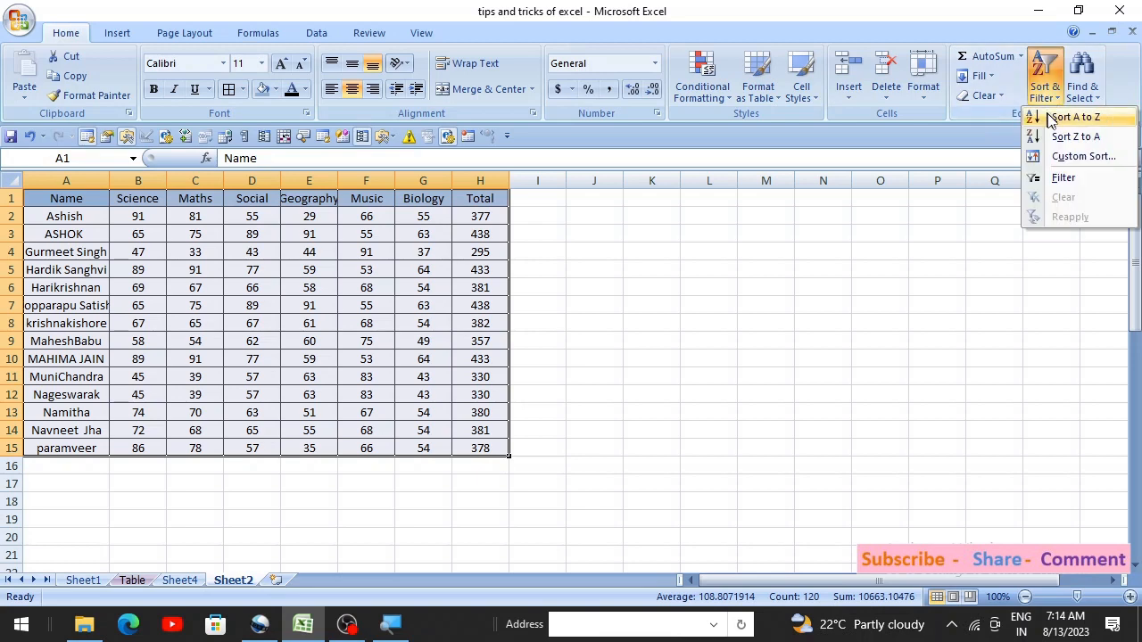
{"action": "left_click", "coordinate": [1061, 143]}
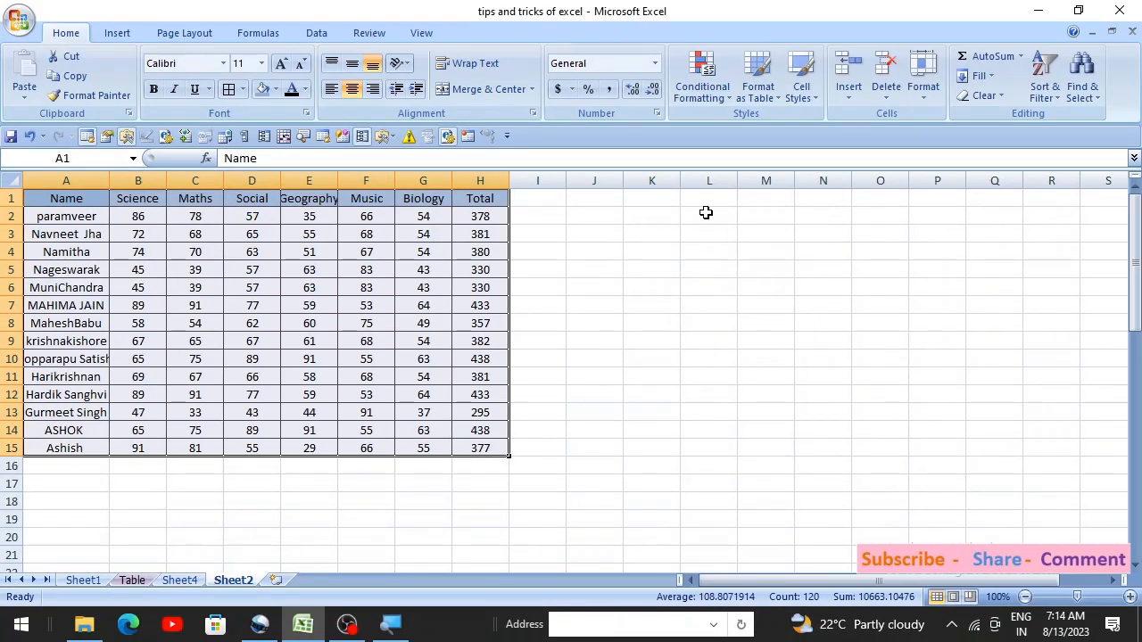
Step: Custom sort the marks table by the Total column's values from Largest to Smallest
{"action": "left_click", "coordinate": [1045, 79]}
{"action": "left_click", "coordinate": [1076, 157]}
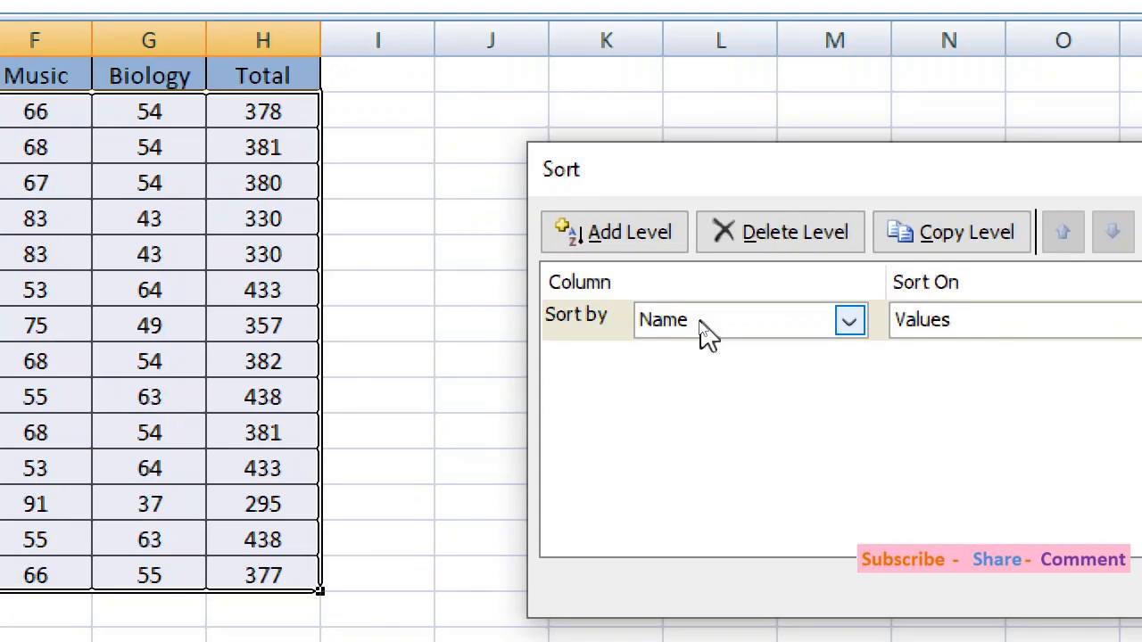
{"action": "left_click", "coordinate": [700, 326]}
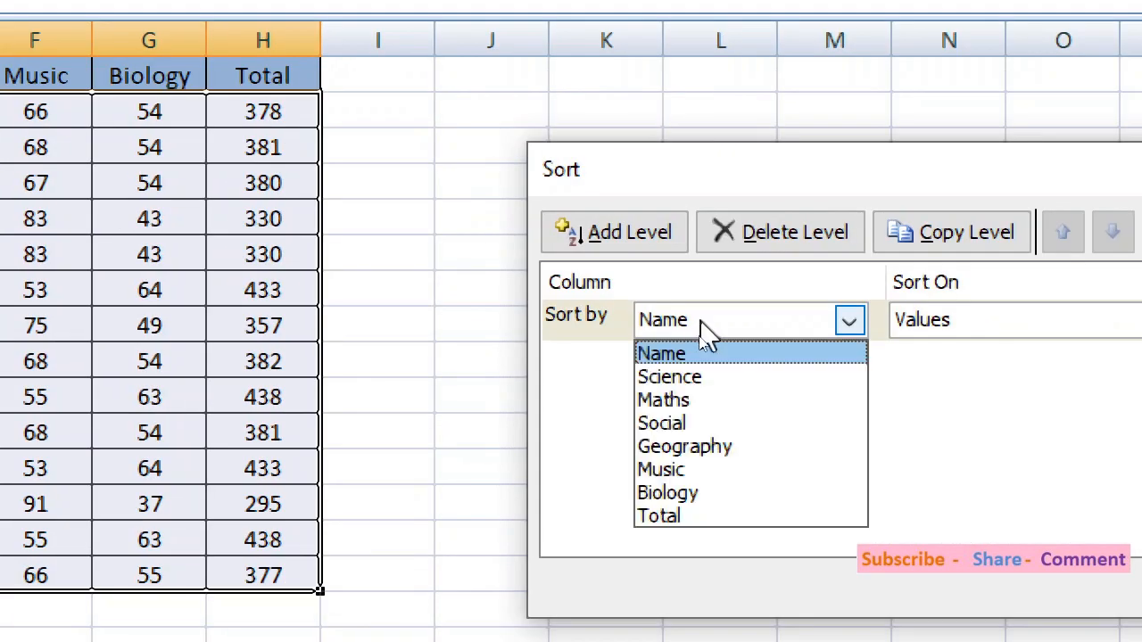
{"action": "left_click", "coordinate": [685, 515]}
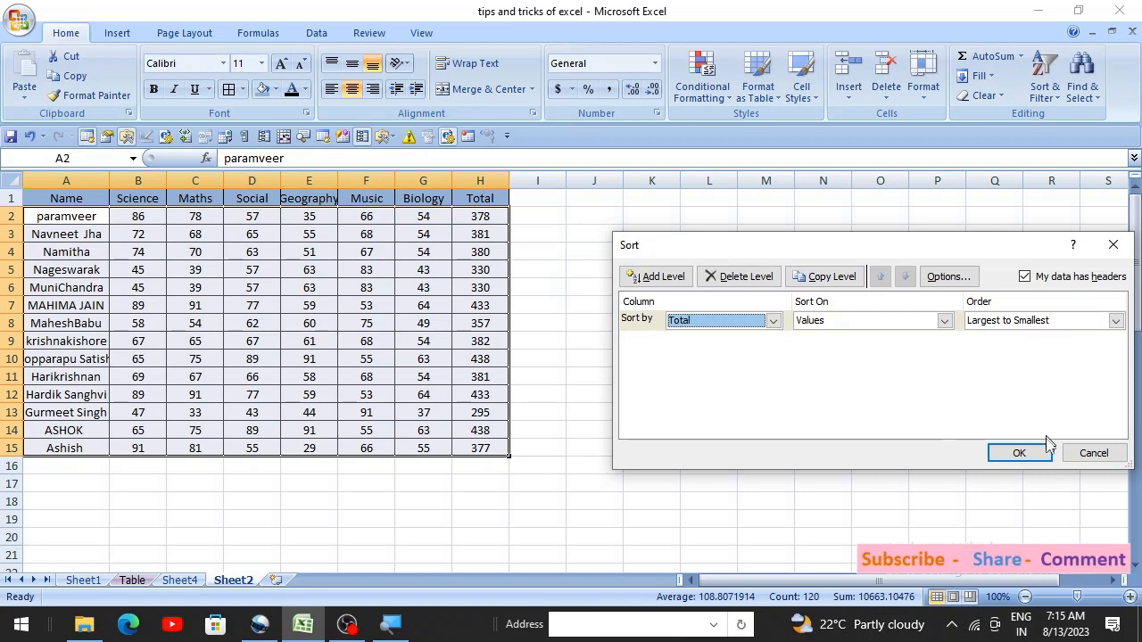
{"action": "left_click", "coordinate": [1022, 453]}
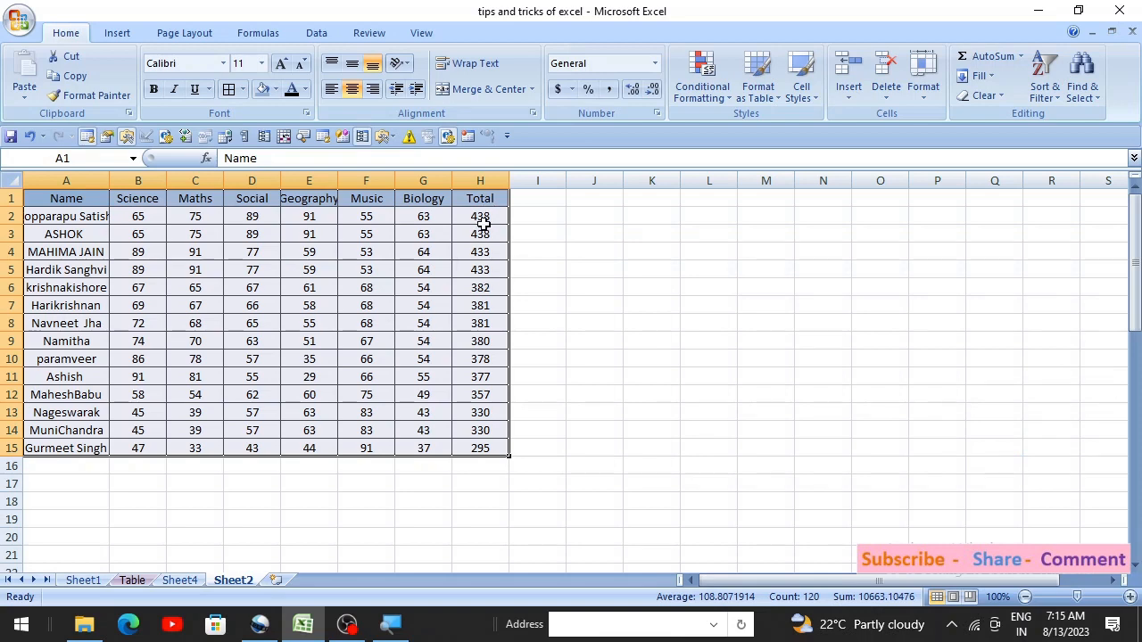
Step: Label the first data row Largest in I2 and the last data row Smallest in I15
{"action": "left_click", "coordinate": [536, 214]}
{"action": "type", "text": "Largs"}
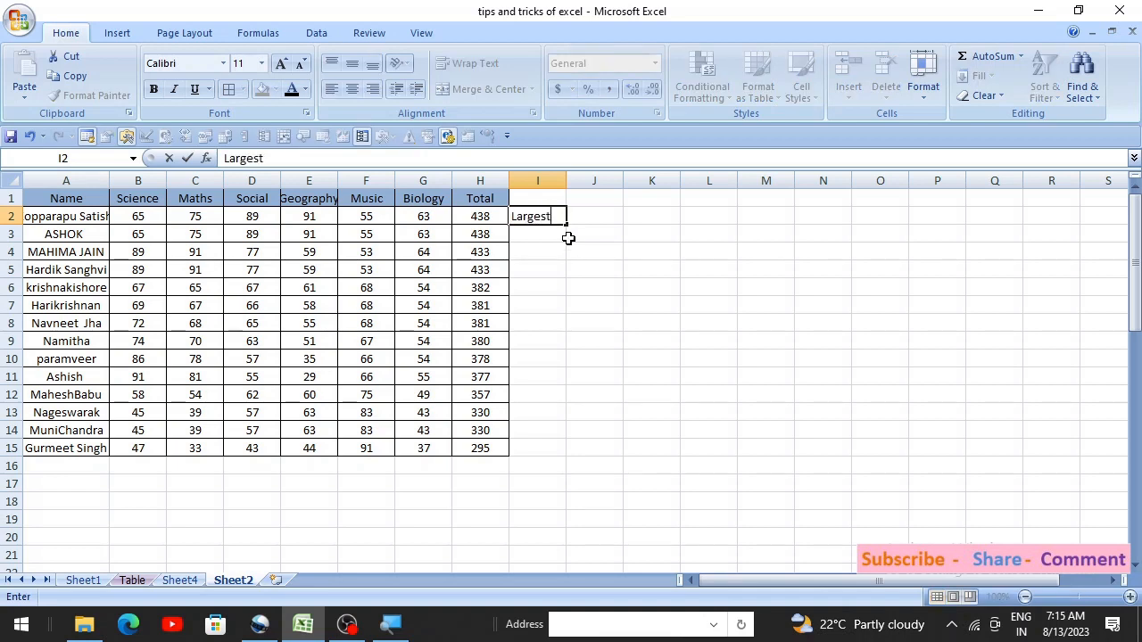
{"action": "type", "text": "st"}
{"action": "key", "text": "Return"}
{"action": "key", "text": "Left"}
{"action": "key", "text": "ctrl+Down"}
{"action": "key", "text": "Right"}
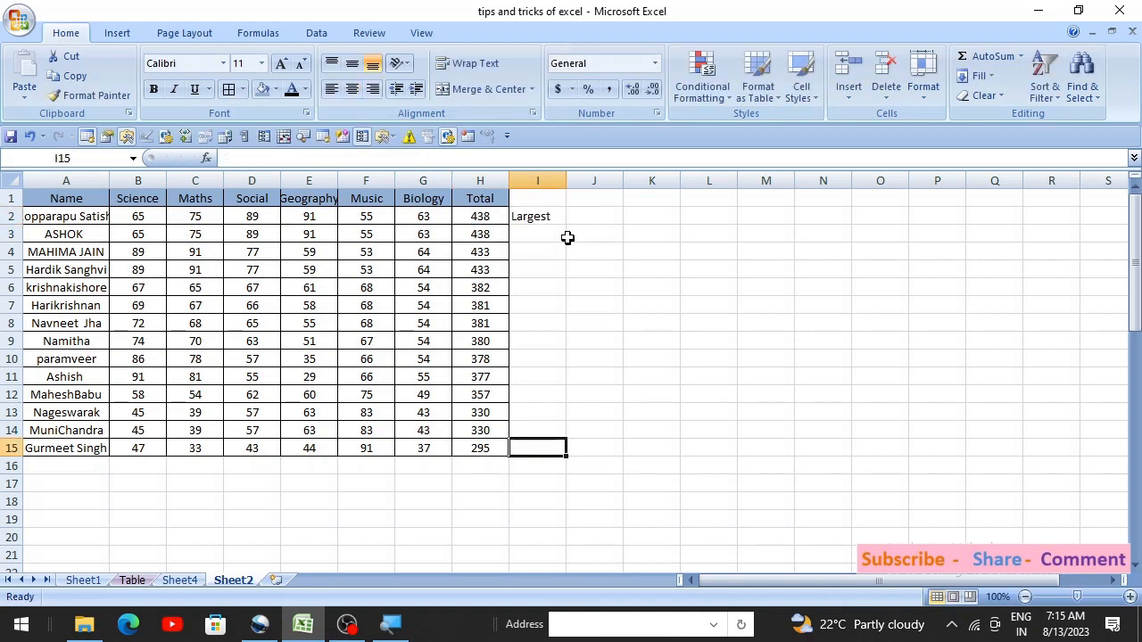
{"action": "type", "text": "Smal"}
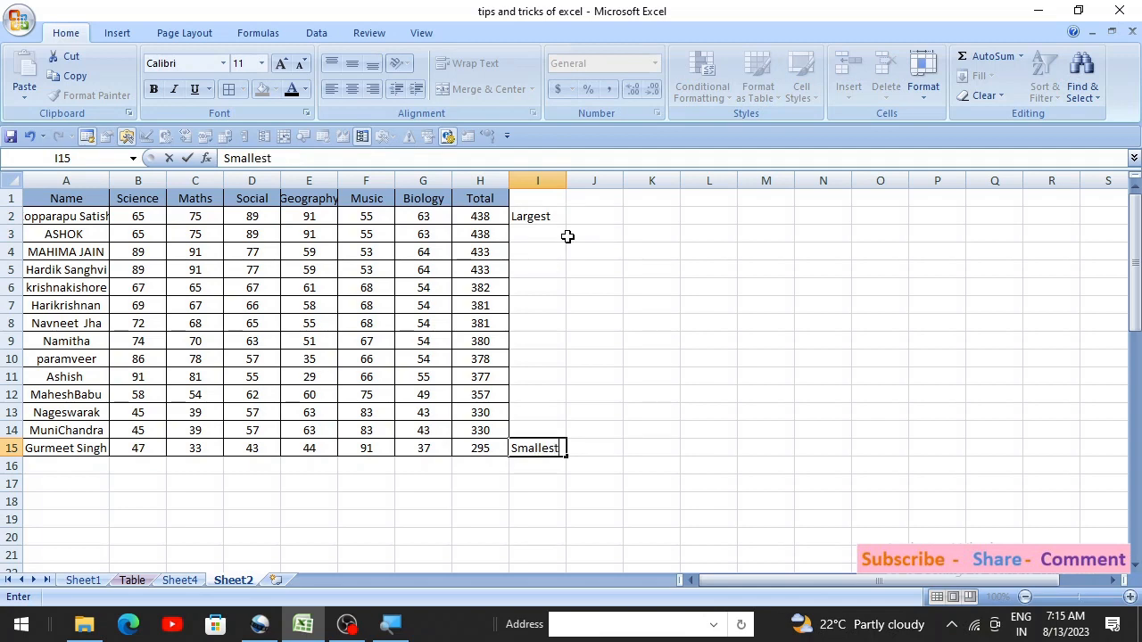
{"action": "type", "text": "lest"}
{"action": "left_click", "coordinate": [569, 305]}
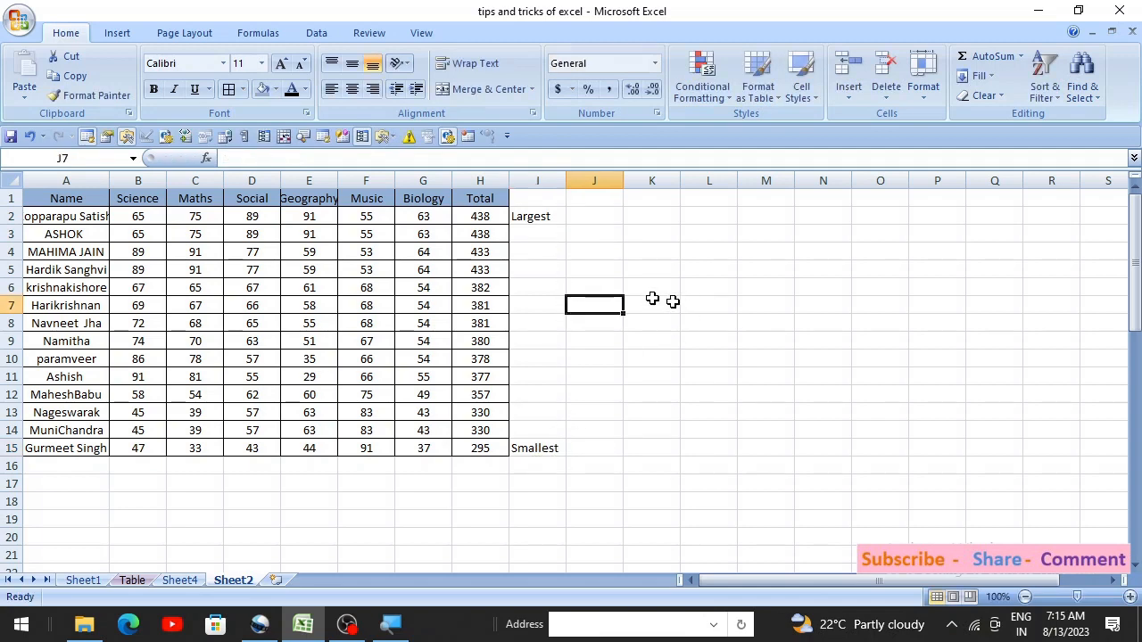
Step: Custom sort the table A1:H15 by Total, ordered from Smallest to Largest
{"action": "left_click_drag", "start_coordinate": [46, 199], "coordinate": [486, 450]}
{"action": "left_click", "coordinate": [1052, 93]}
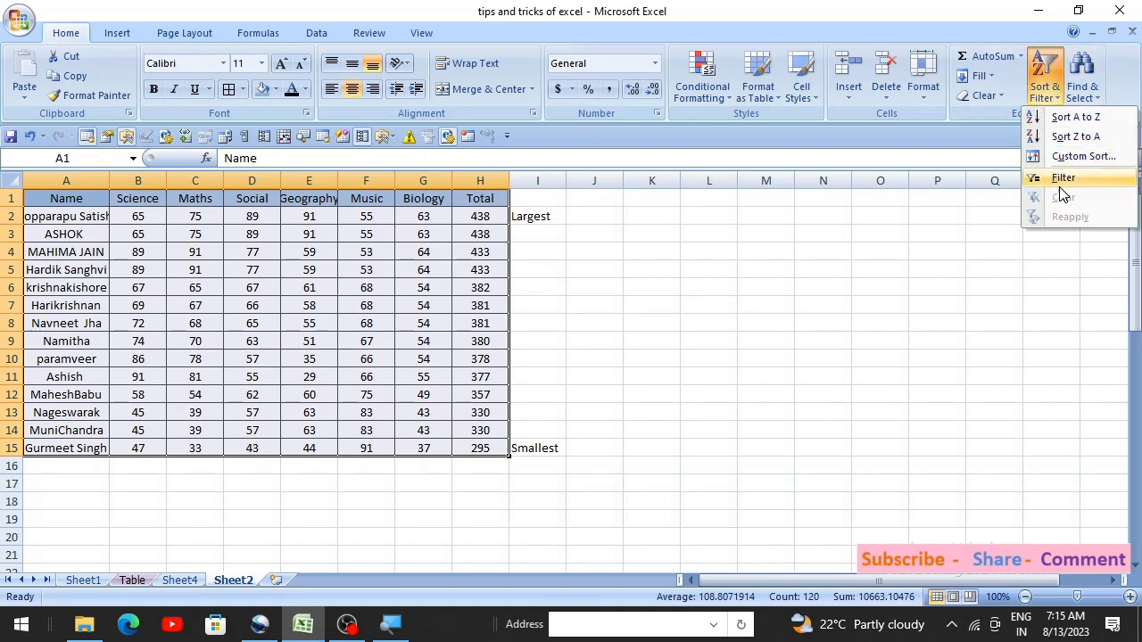
{"action": "left_click", "coordinate": [1081, 159]}
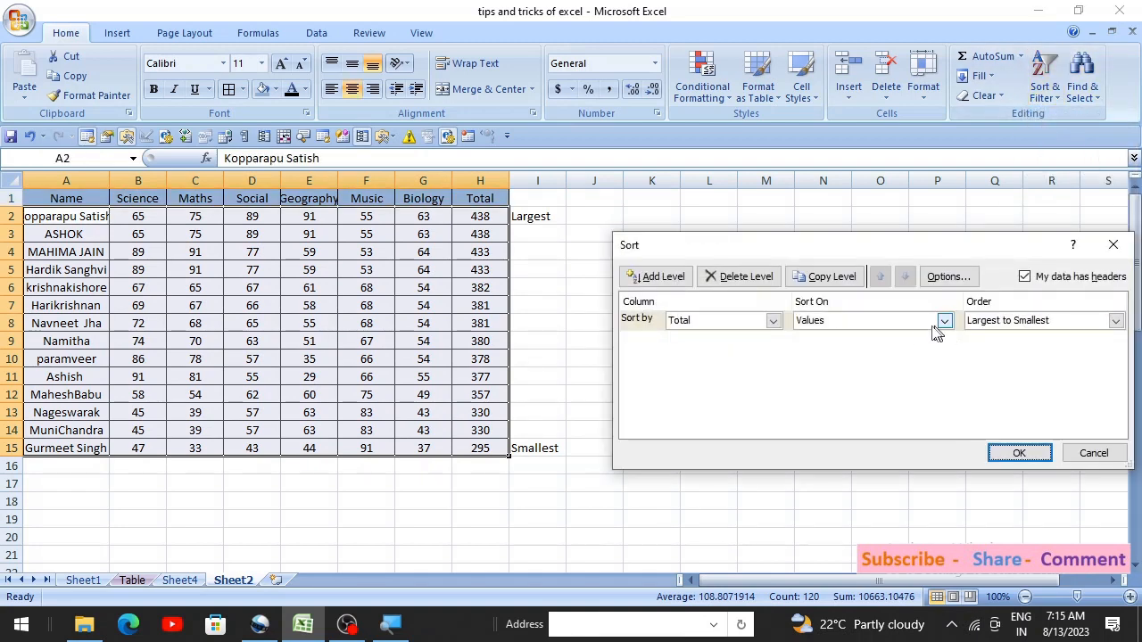
{"action": "left_click", "coordinate": [1006, 328]}
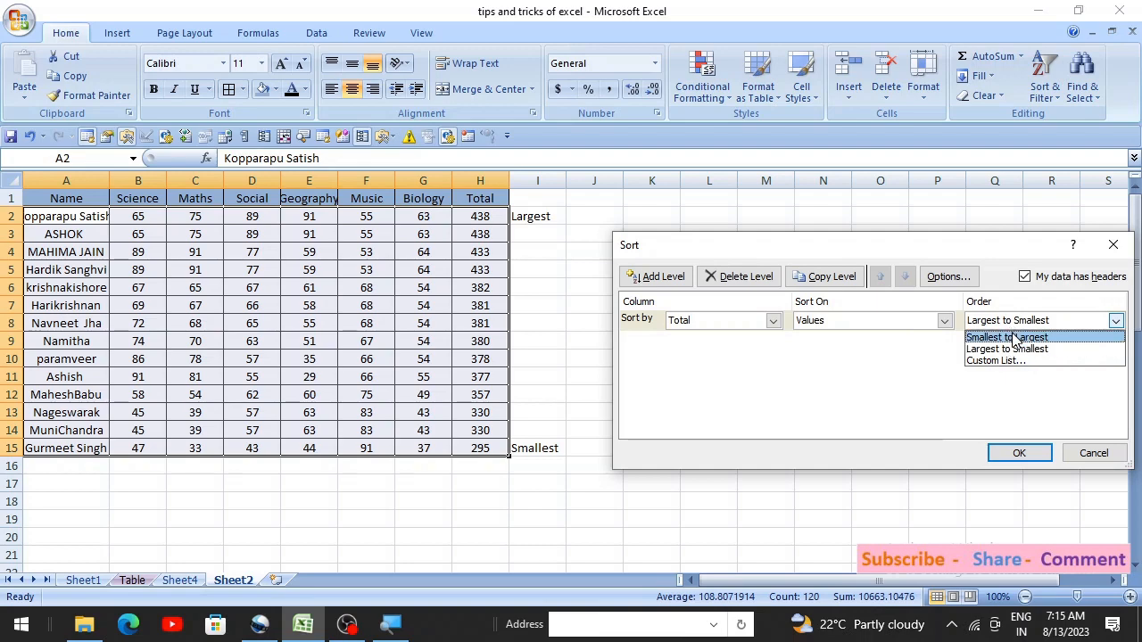
{"action": "left_click", "coordinate": [1015, 336]}
{"action": "left_click", "coordinate": [1018, 455]}
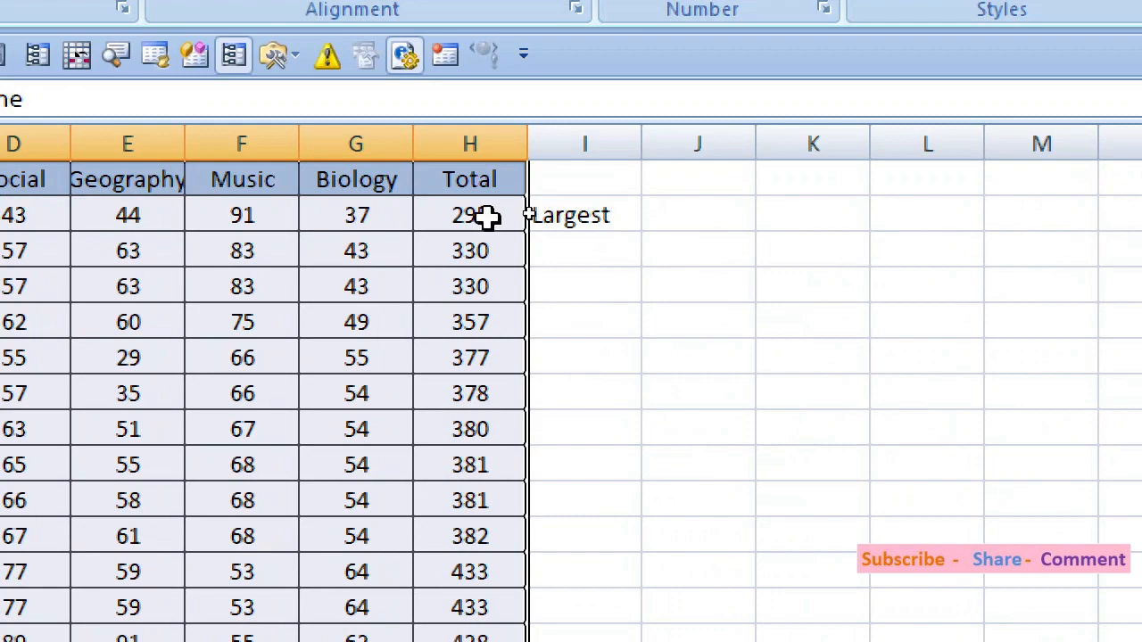
Step: Swap the row labels by entering Smallest in I2 and Largest in I15
{"action": "left_click", "coordinate": [581, 217]}
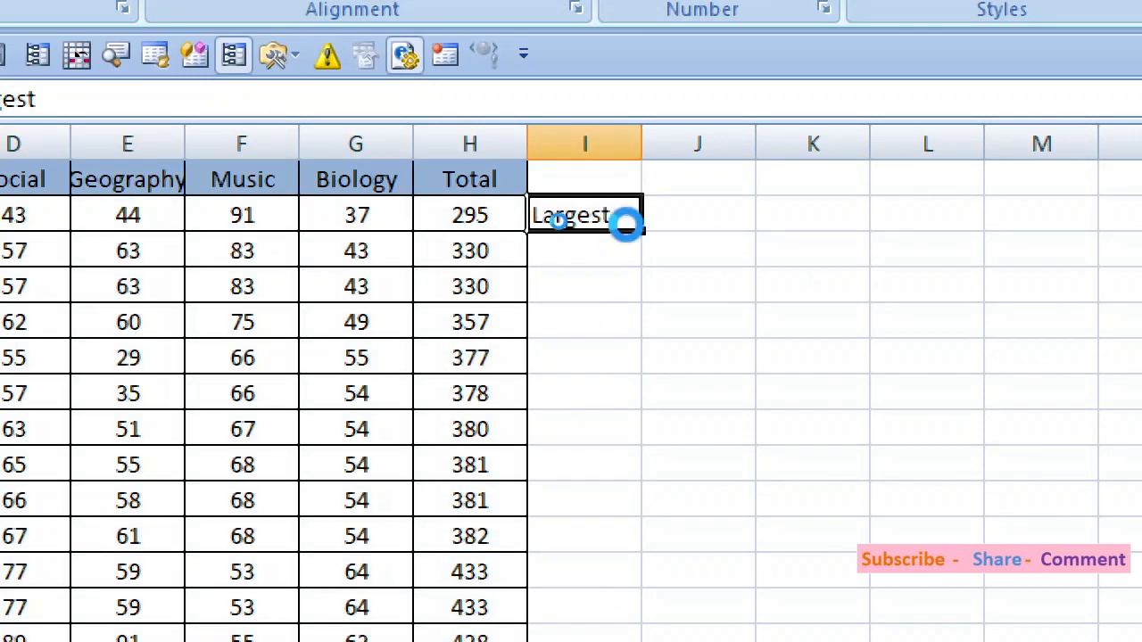
{"action": "key", "text": "Delete"}
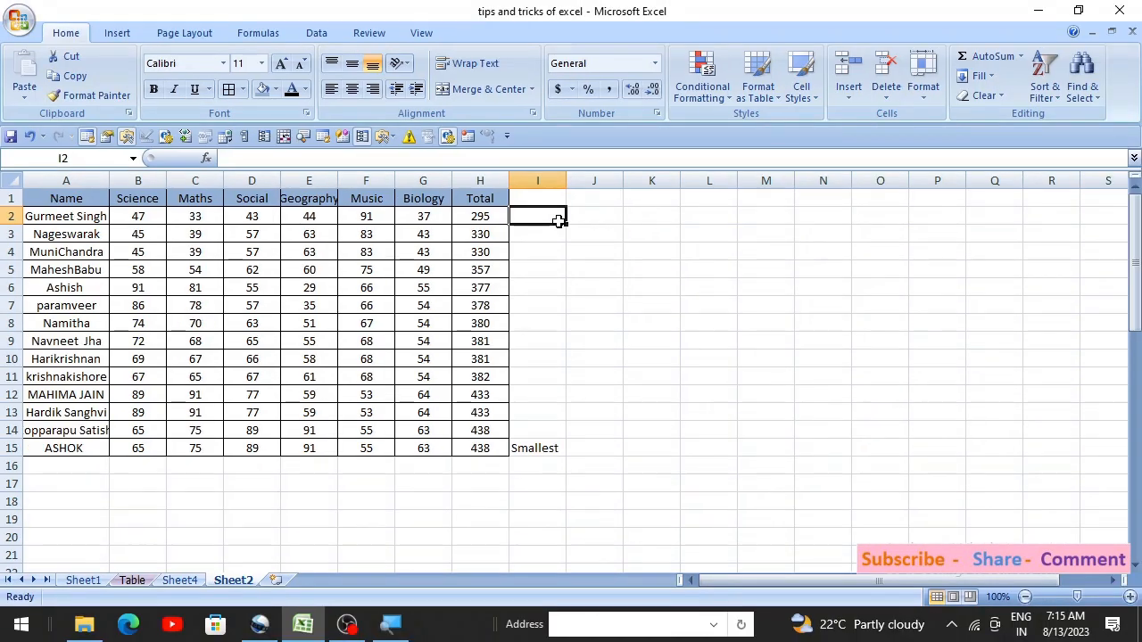
{"action": "type", "text": "Smallest"}
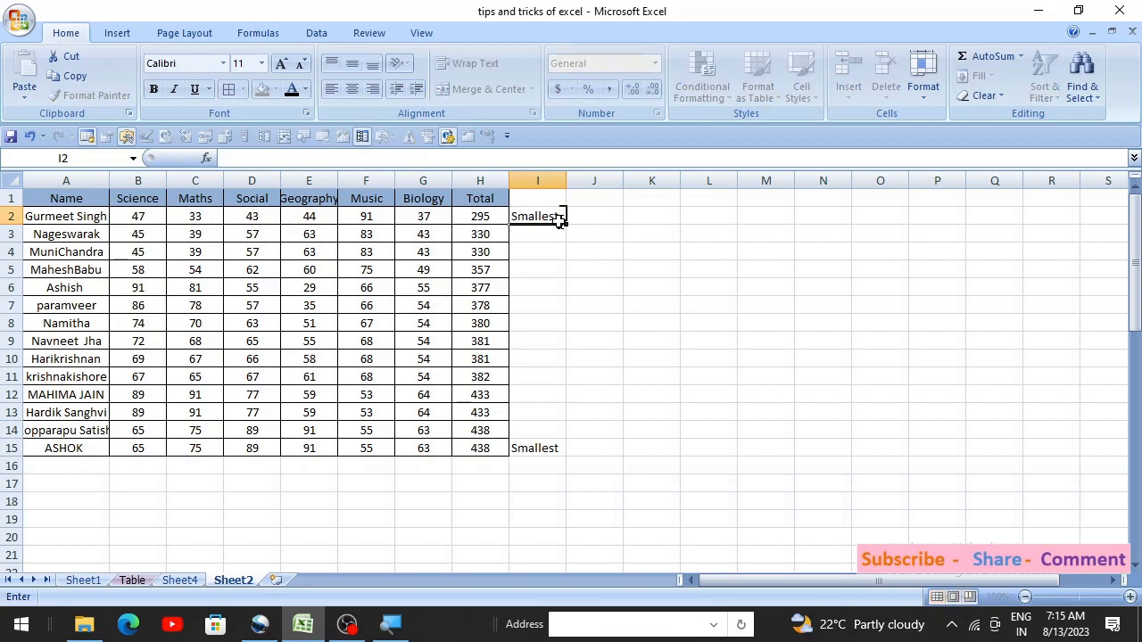
{"action": "key", "text": "Return"}
{"action": "left_click", "coordinate": [535, 451]}
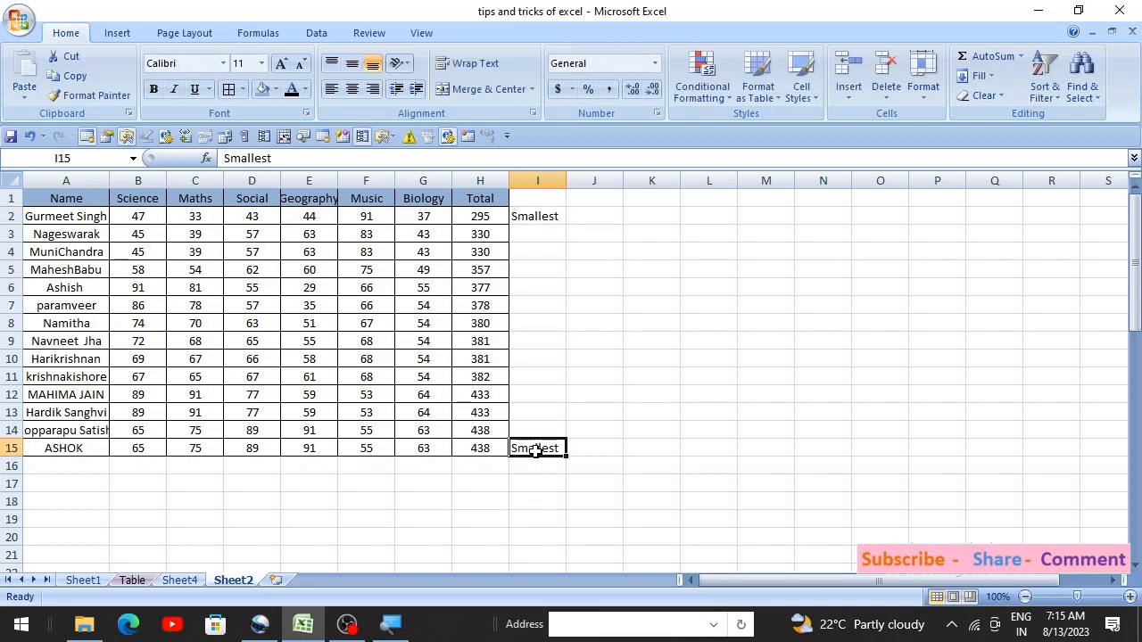
{"action": "type", "text": "Larges"}
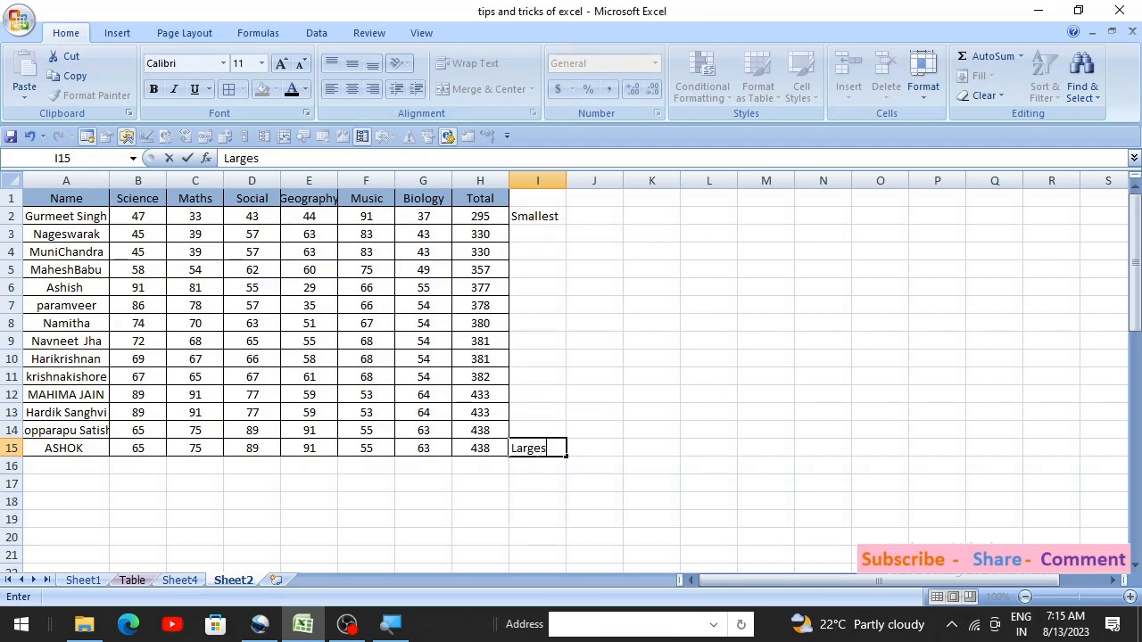
{"action": "type", "text": "t"}
{"action": "key", "text": "Return"}
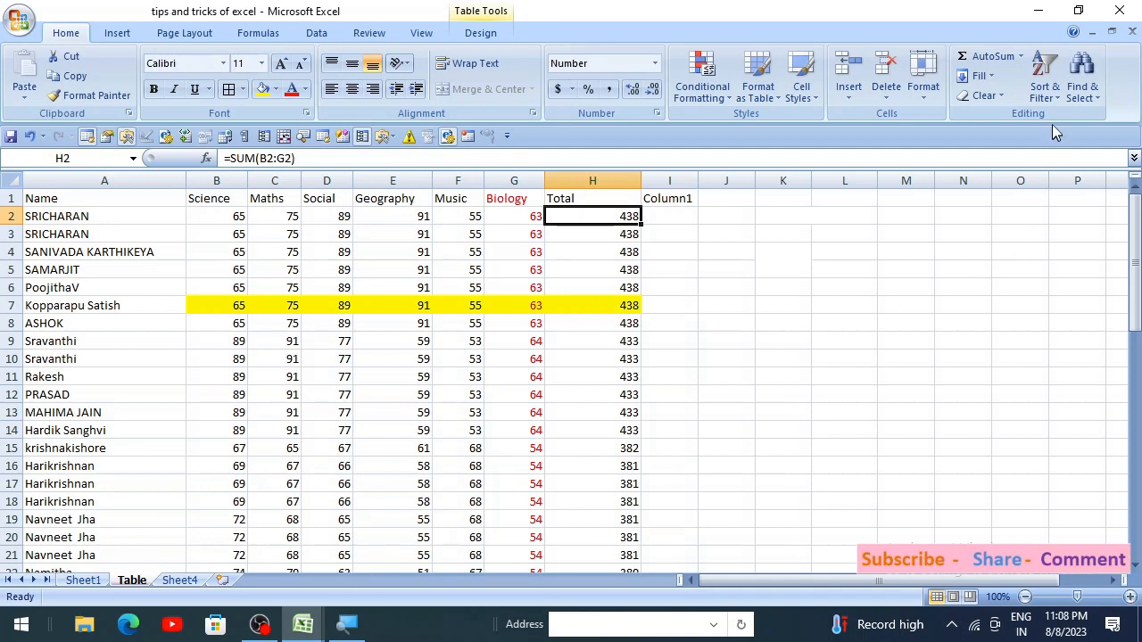
Step: Search the Table sheet with Find for the student name held in cell A11
{"action": "left_click", "coordinate": [1097, 106]}
{"action": "left_click", "coordinate": [809, 406]}
{"action": "left_click", "coordinate": [62, 378]}
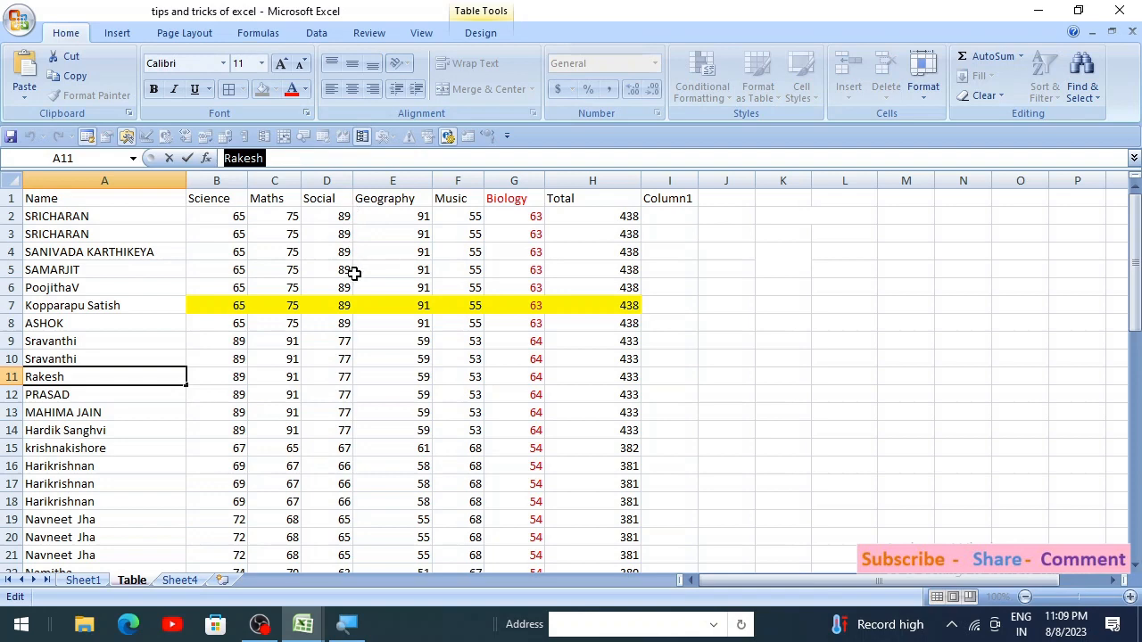
{"action": "left_click_drag", "start_coordinate": [66, 198], "coordinate": [586, 555]}
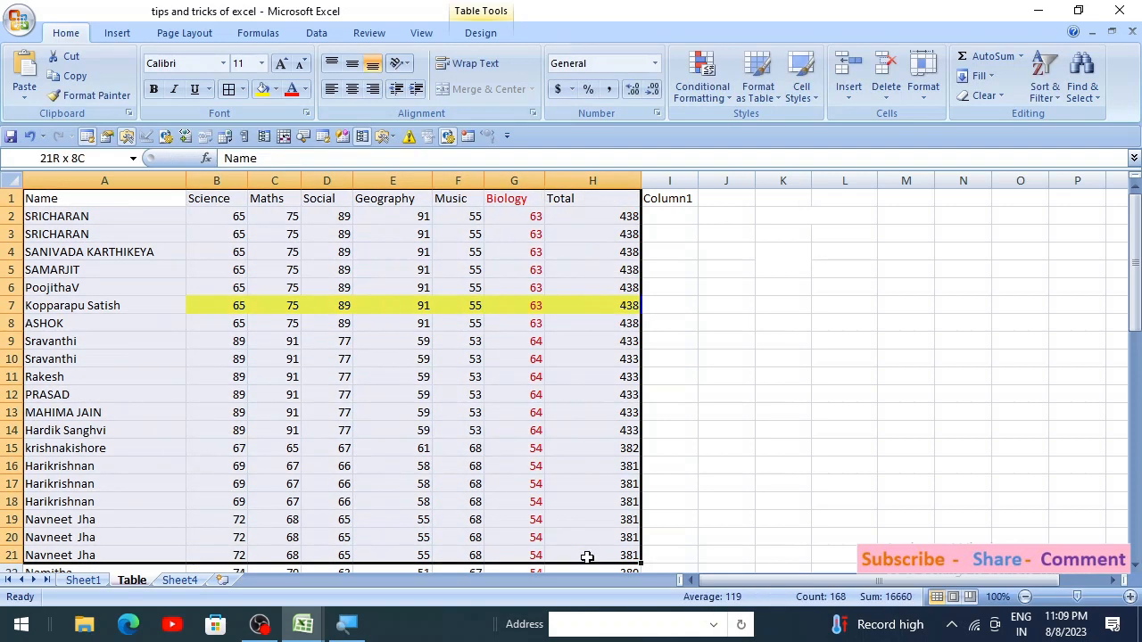
{"action": "left_click", "coordinate": [594, 359]}
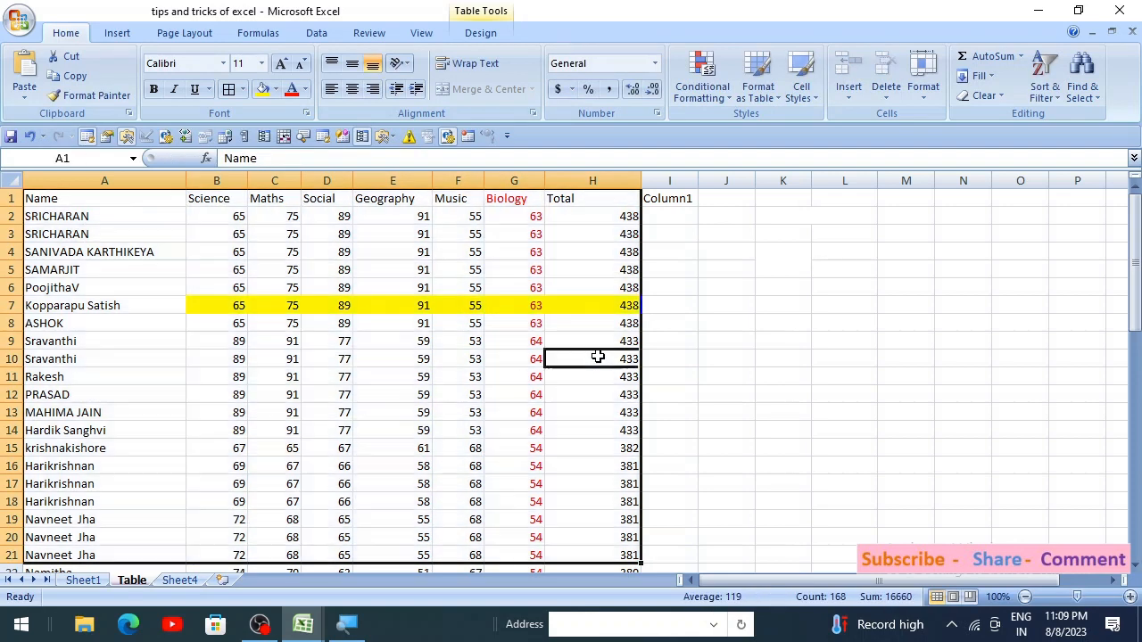
{"action": "left_click", "coordinate": [1080, 100]}
{"action": "left_click", "coordinate": [1019, 117]}
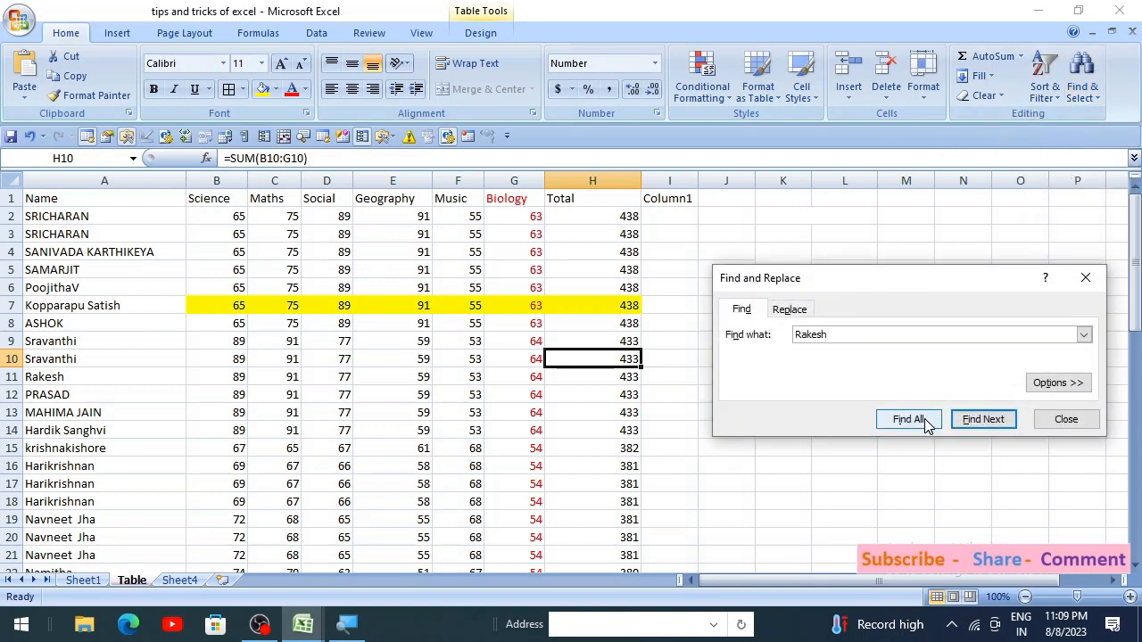
{"action": "left_click", "coordinate": [972, 420]}
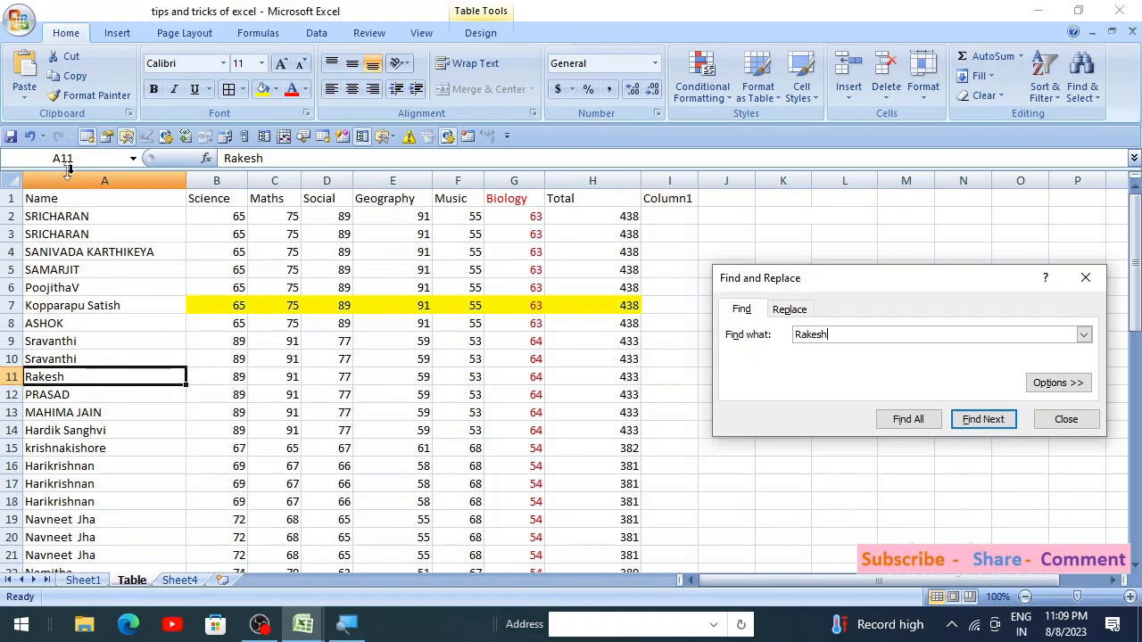
Step: Replace the found student name in A11 with a different first name using Find and Replace
{"action": "left_click", "coordinate": [785, 309]}
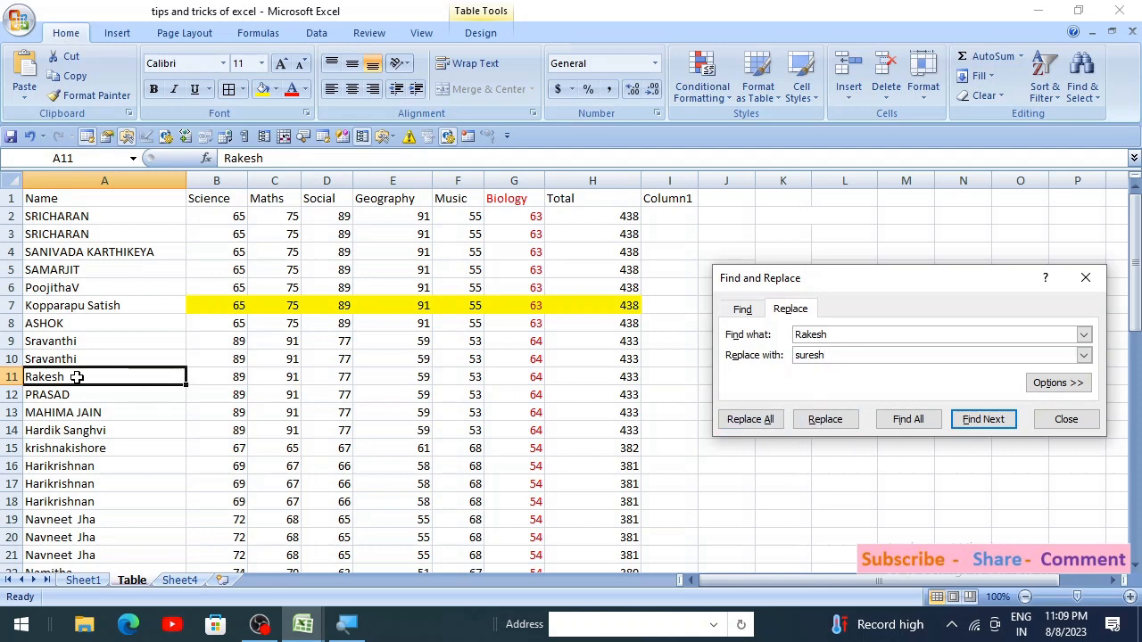
{"action": "left_click", "coordinate": [822, 419]}
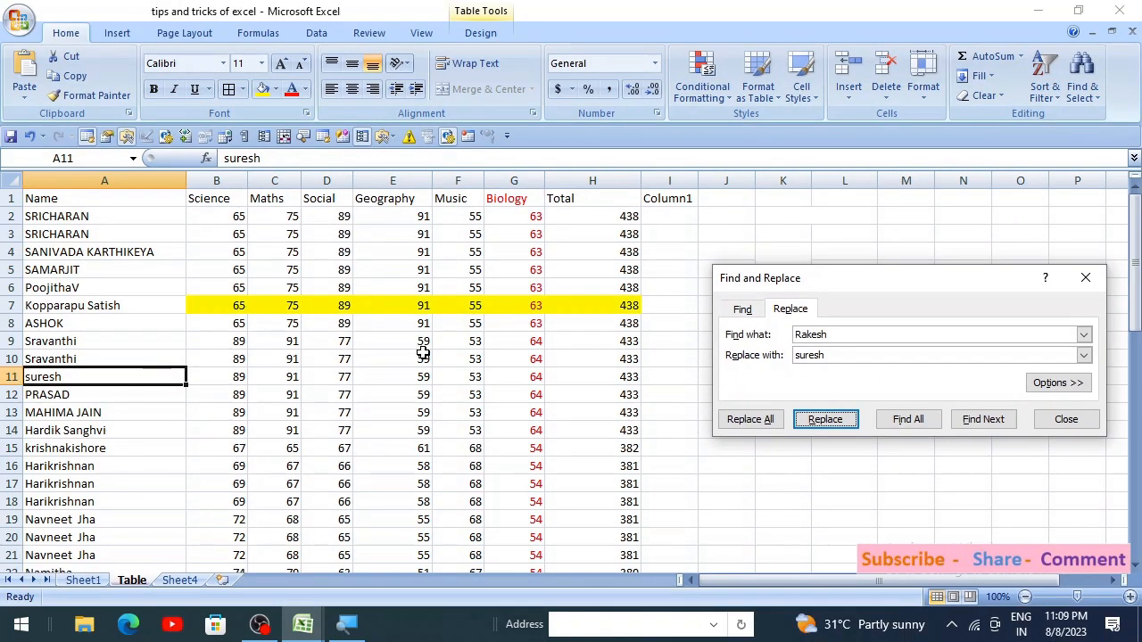
{"action": "left_click", "coordinate": [1066, 419]}
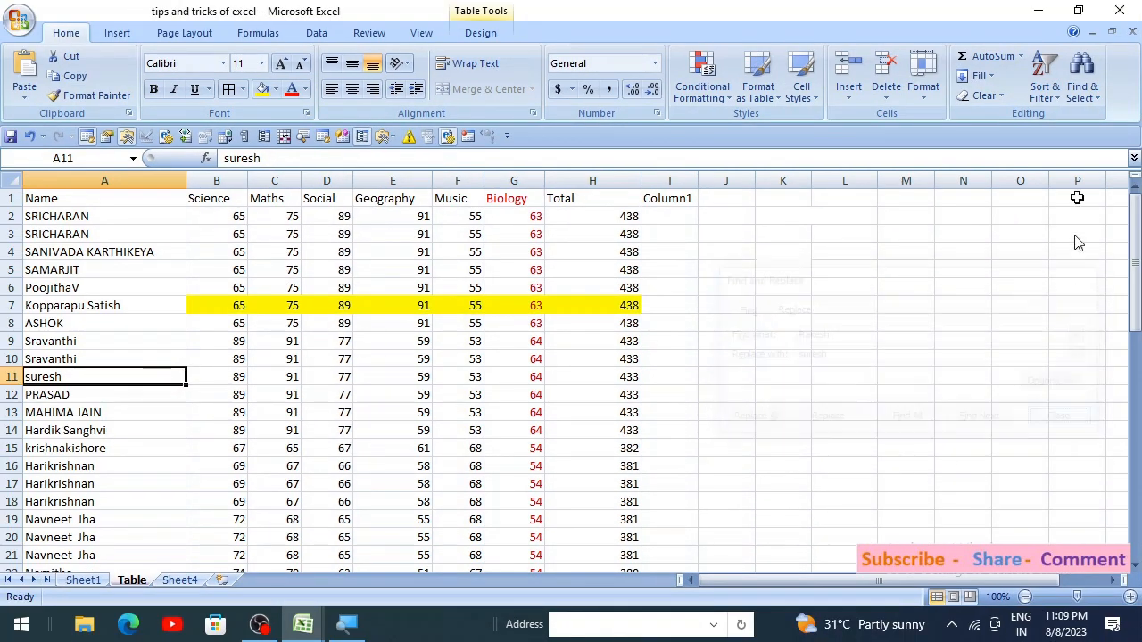
Step: Jump to cell A11 using the Go To command with A11 as the reference
{"action": "left_click", "coordinate": [1094, 89]}
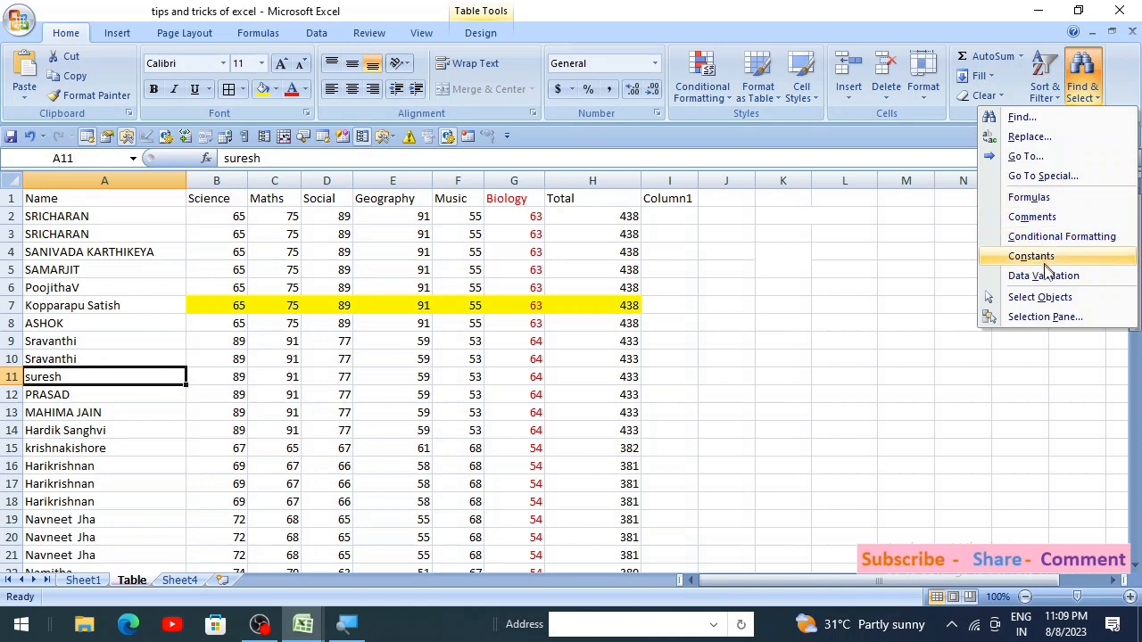
{"action": "left_click", "coordinate": [1023, 157]}
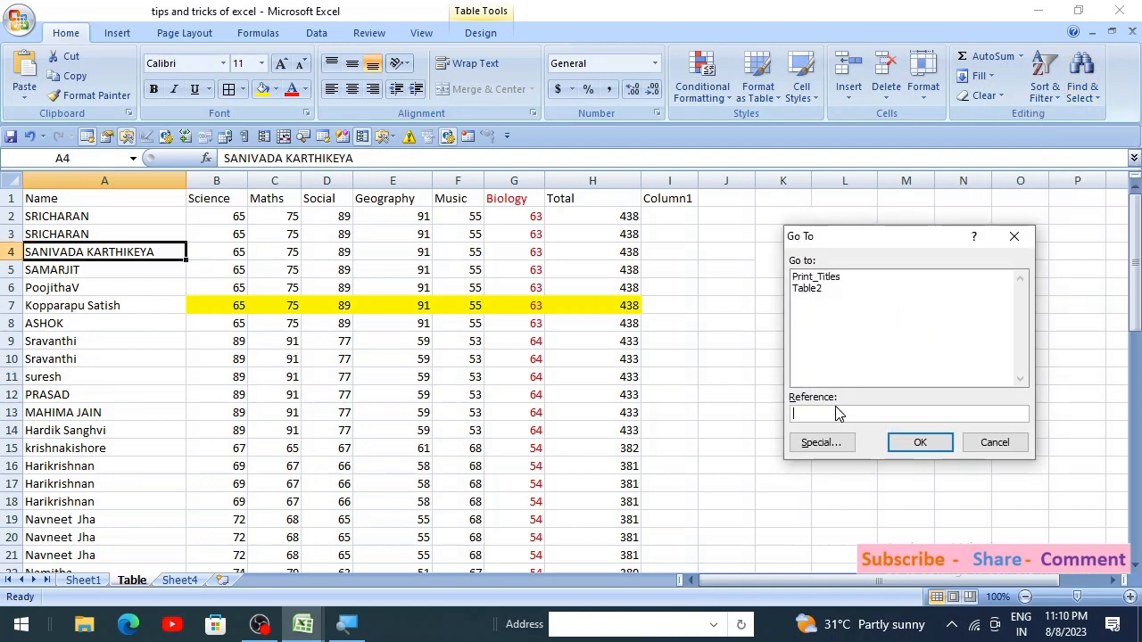
{"action": "type", "text": "A11"}
{"action": "left_click", "coordinate": [902, 446]}
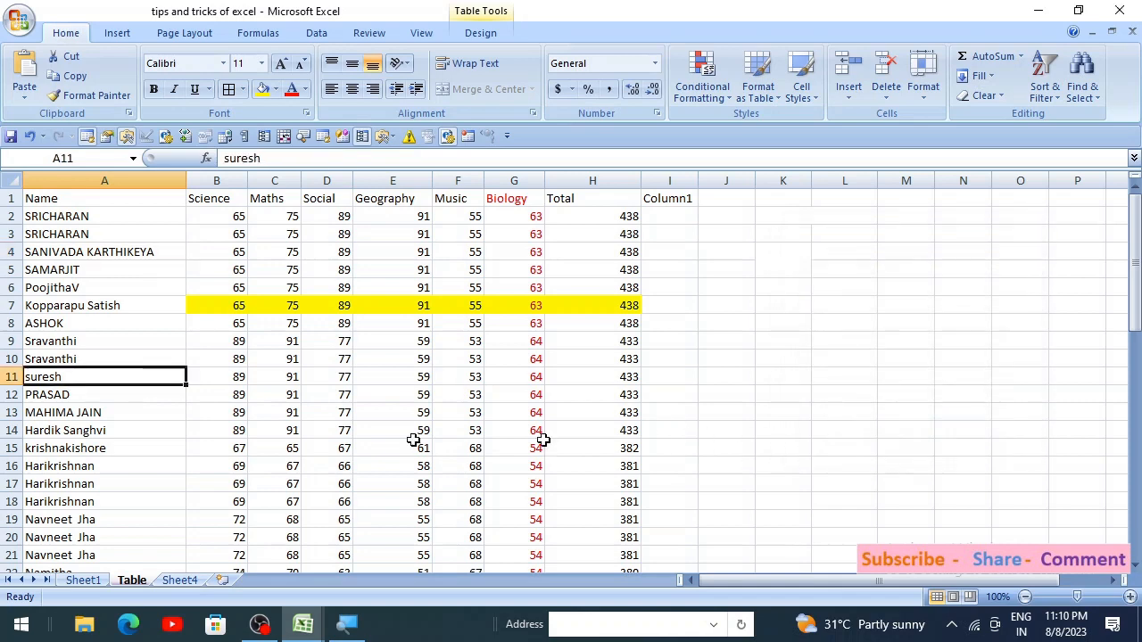
Step: Select the Total cell H4 and display the Find & Select commands
{"action": "left_click", "coordinate": [592, 252]}
{"action": "left_click", "coordinate": [1082, 80]}
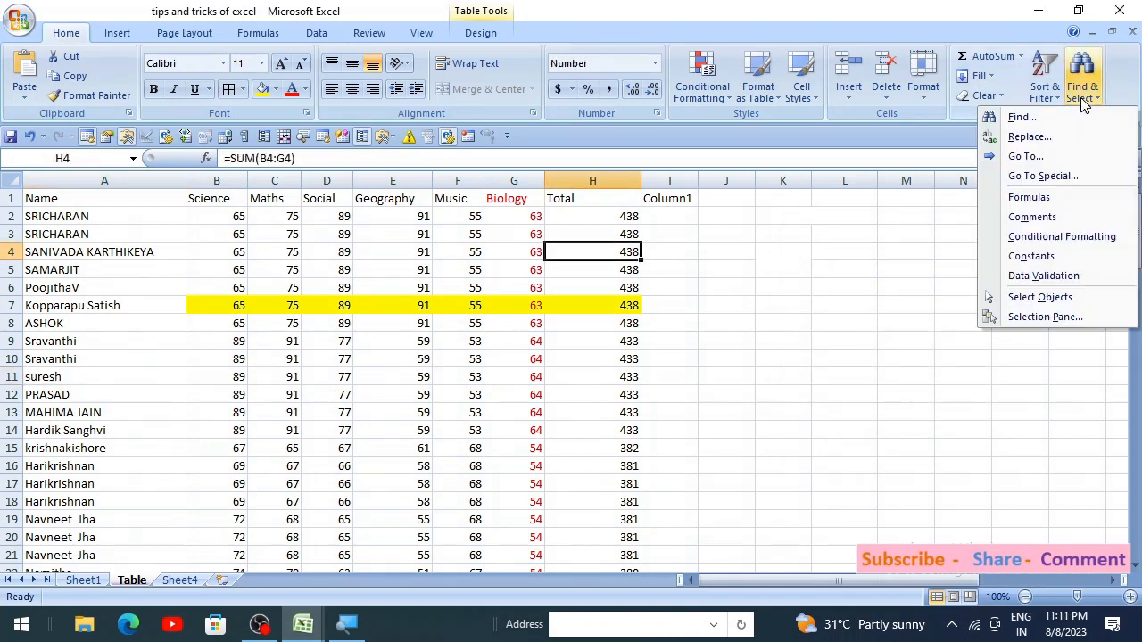